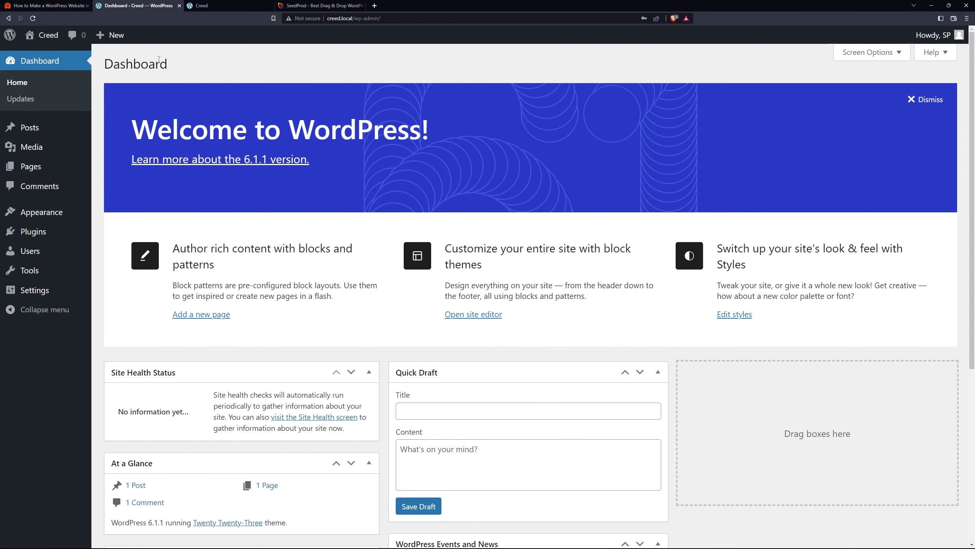
- Log in to the SeedProd account through the SeedProd website
click(203, 6)
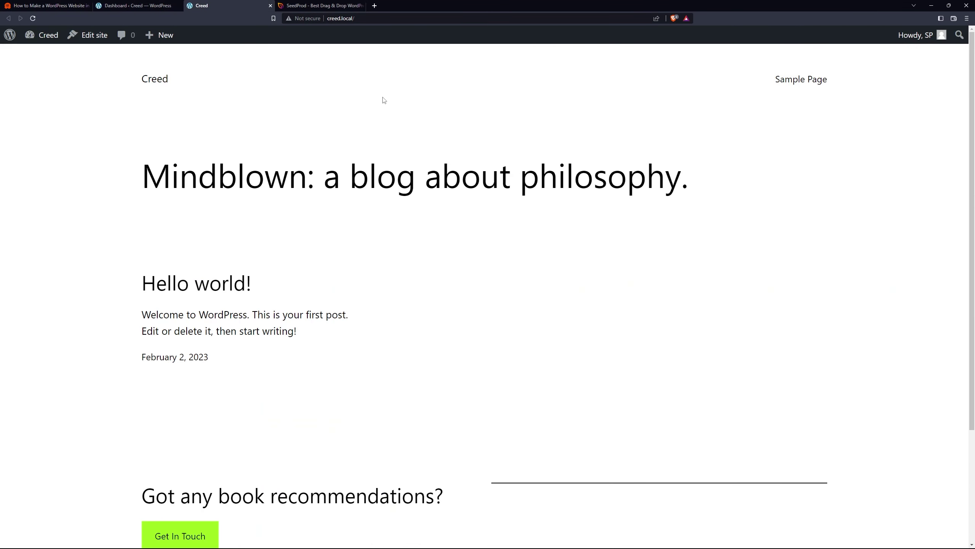
click(322, 5)
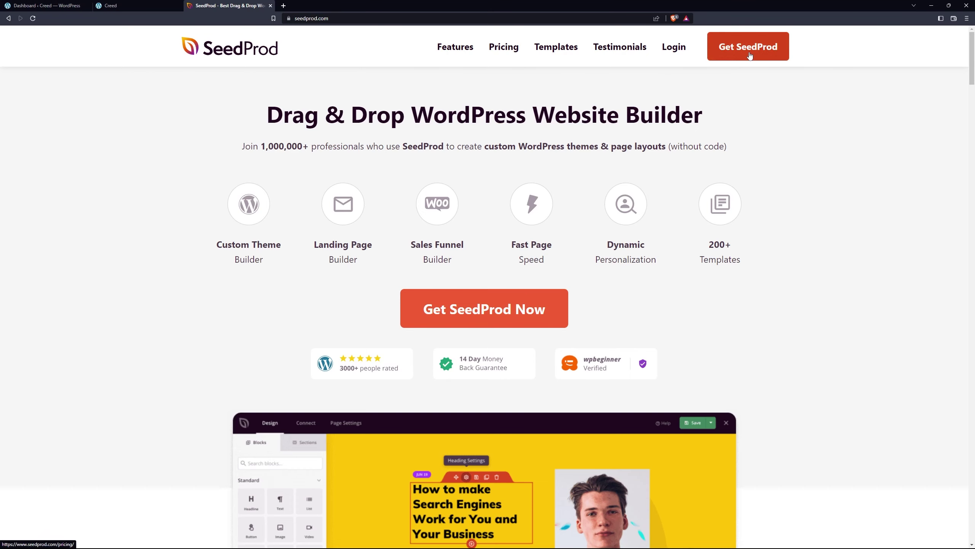
click(672, 48)
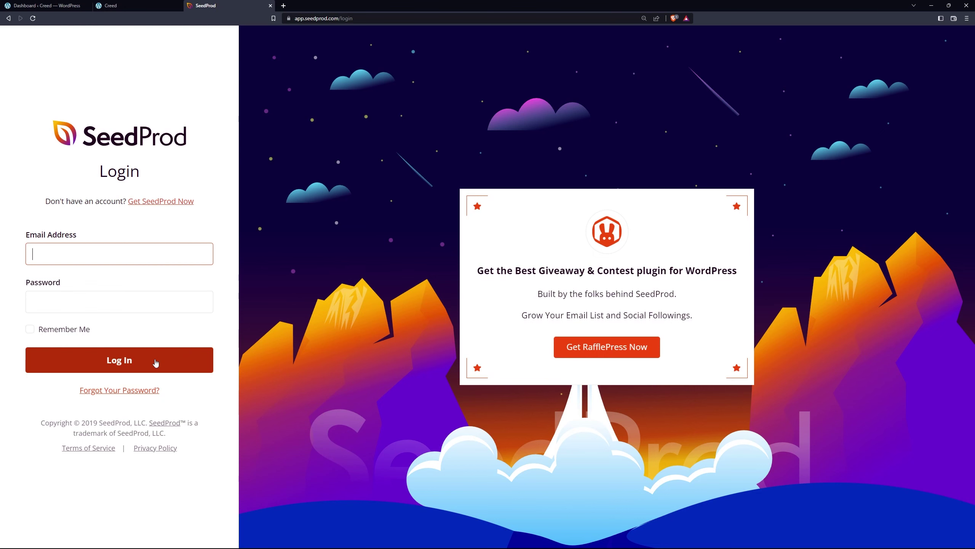
click(158, 364)
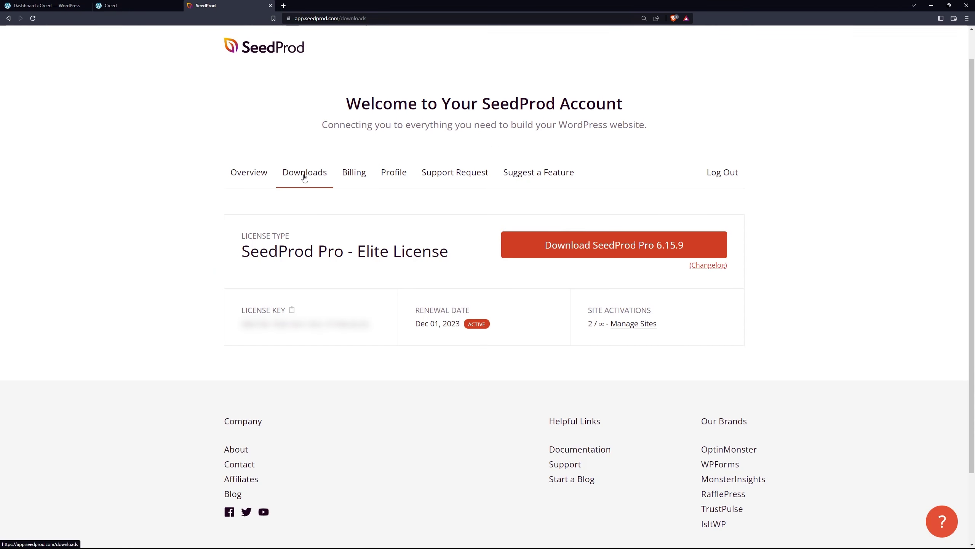
- Download SeedProd Pro 6.15.9, copy the license key from the account's downloads page and close the account page
click(620, 252)
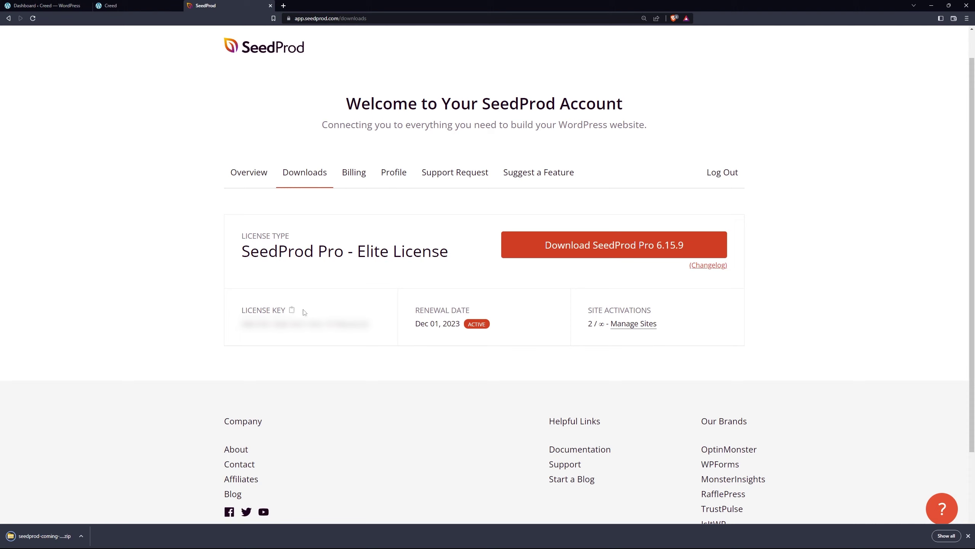
click(292, 311)
key(ctrl+w)
- In the WordPress dashboard, upload the downloaded SeedProd Pro zip file as a new plugin, install it and activate it
click(56, 7)
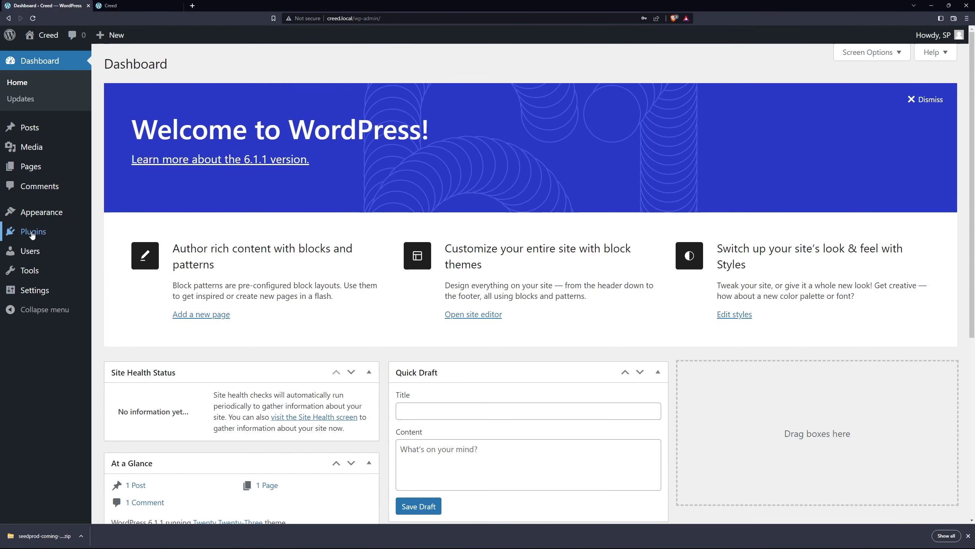
mouse_move(32, 235)
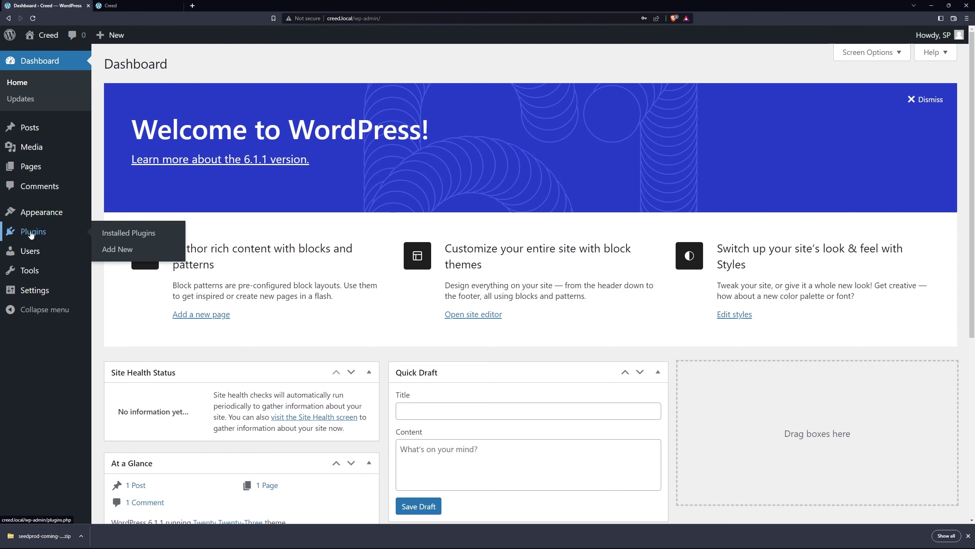
click(124, 254)
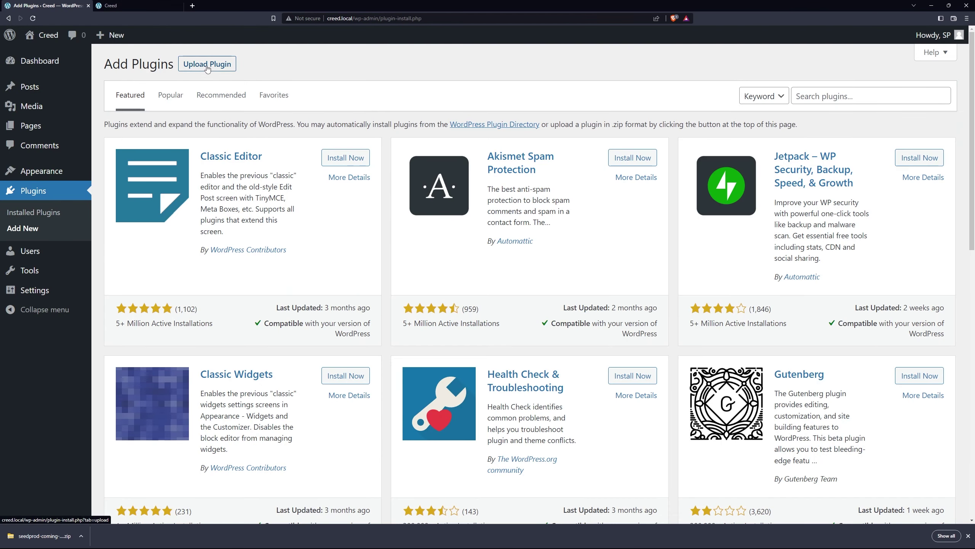
click(207, 64)
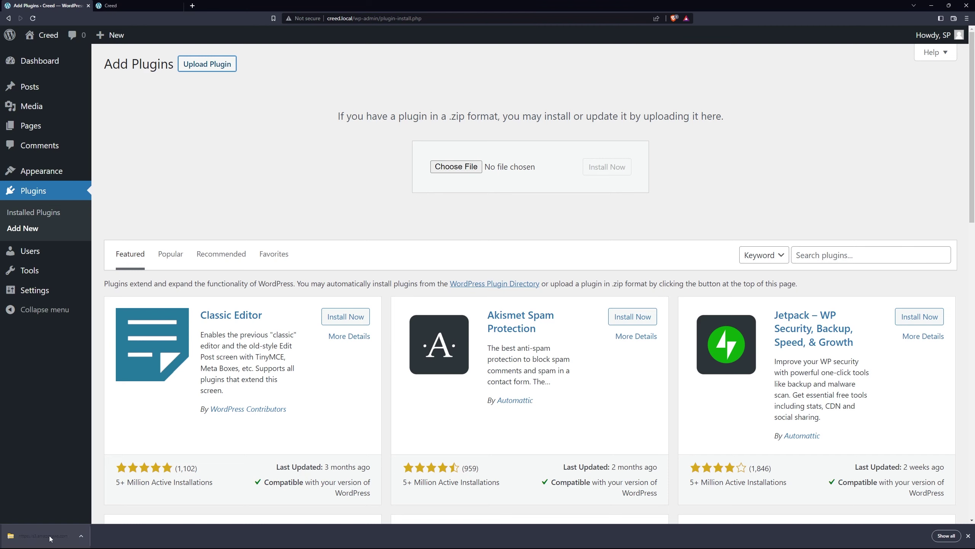
drag(58, 533, 458, 170)
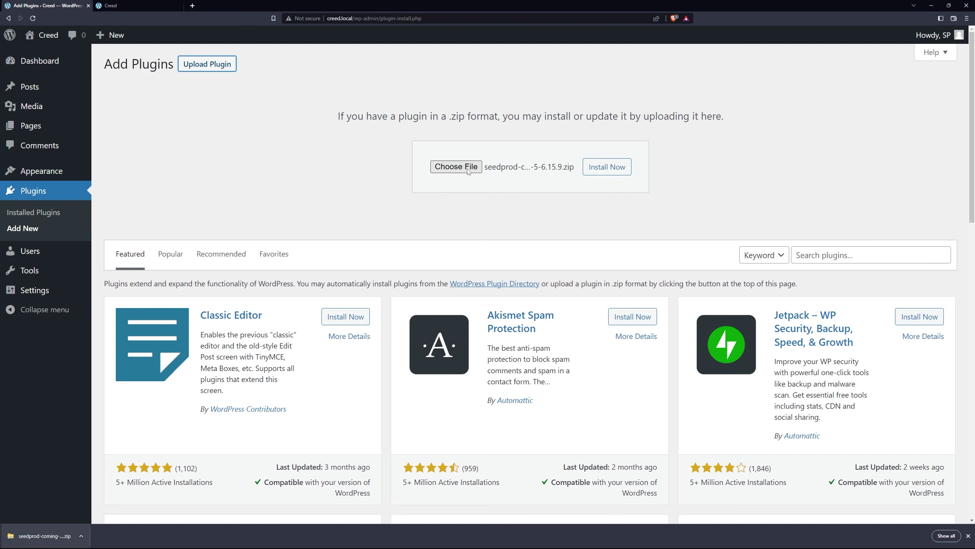
click(607, 172)
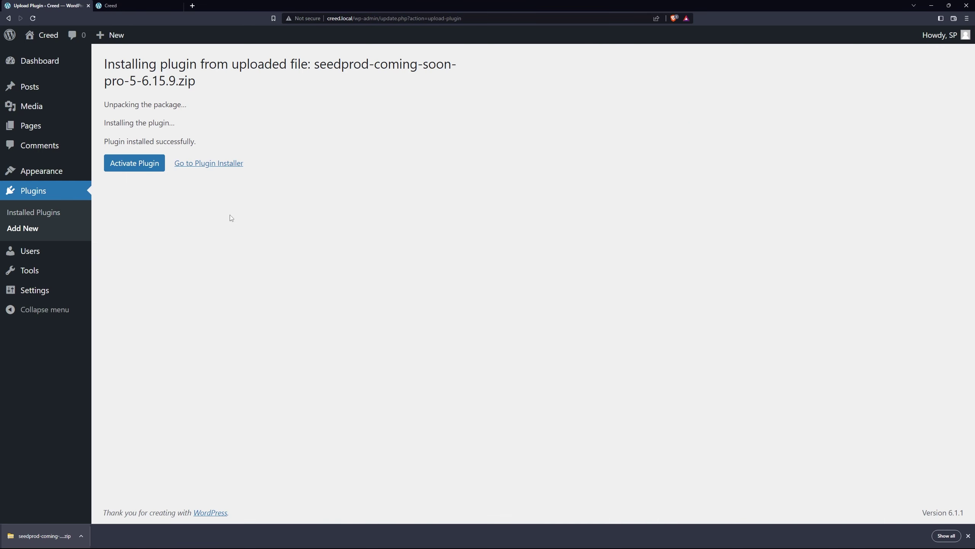
click(141, 164)
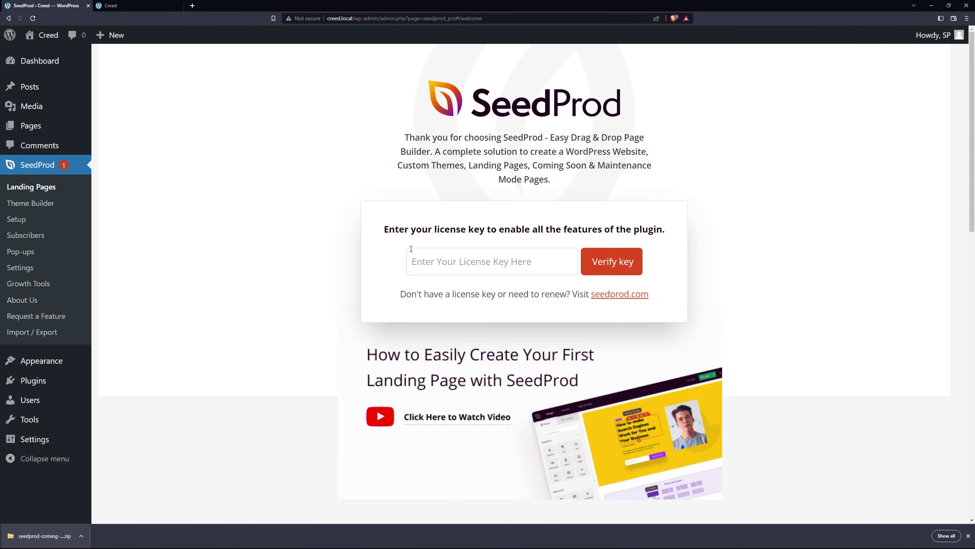
- Paste the license key into SeedProd's license field and verify it, closing the browser's download bar
click(449, 261)
key(ctrl+v)
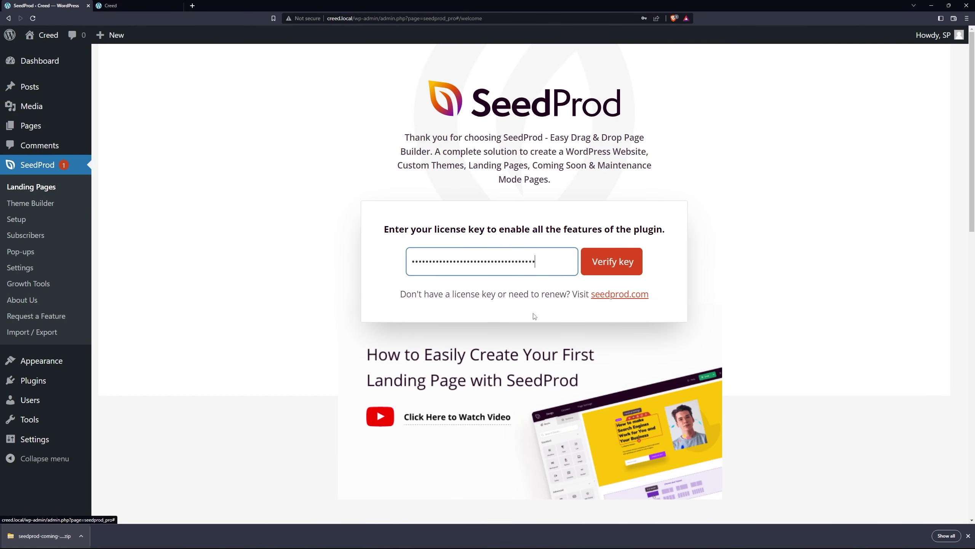
click(623, 266)
scroll(790, 161, down, 2)
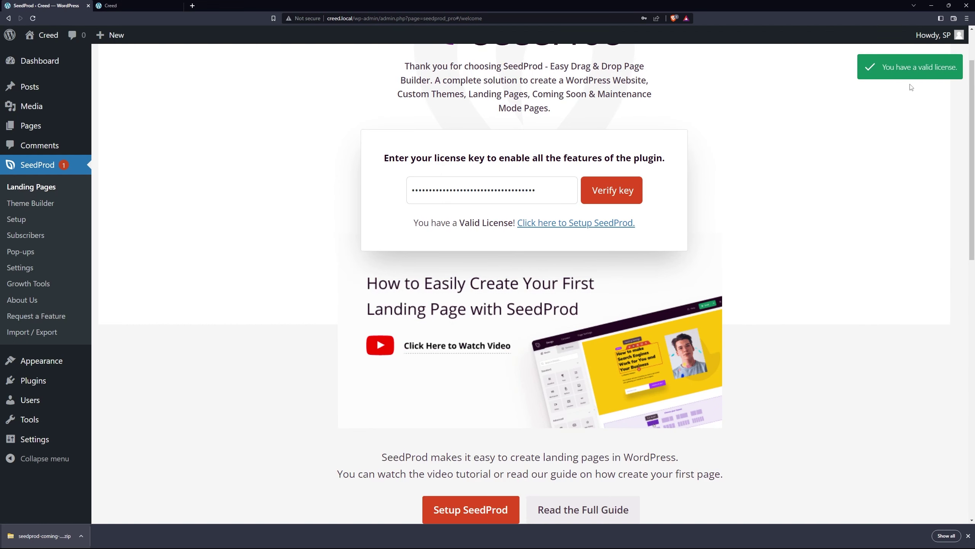
click(968, 536)
scroll(265, 151, up, 2)
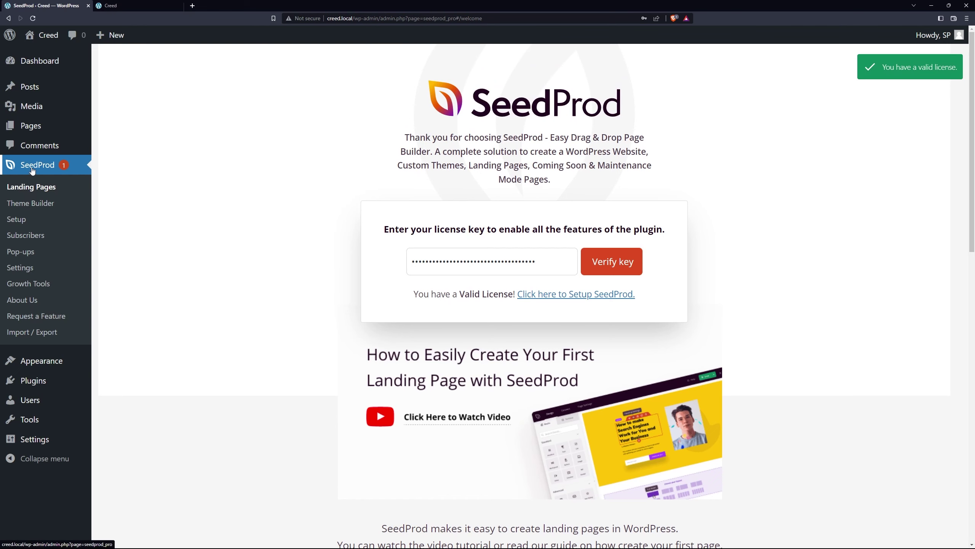
- Open the theme template kit chooser from SeedProd's Theme Builder and browse the available kits
click(42, 208)
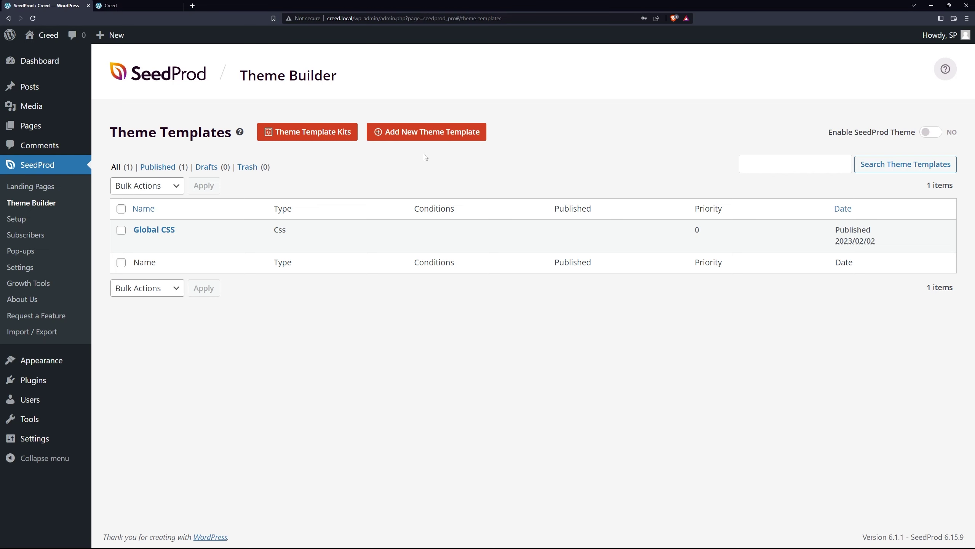
click(316, 137)
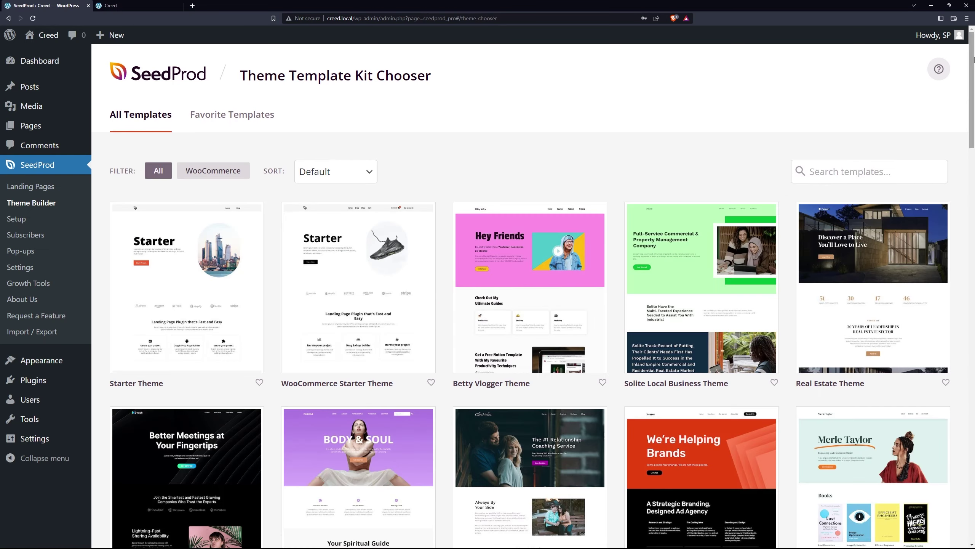
scroll(972, 65, down, 1)
drag(972, 64, 740, 104)
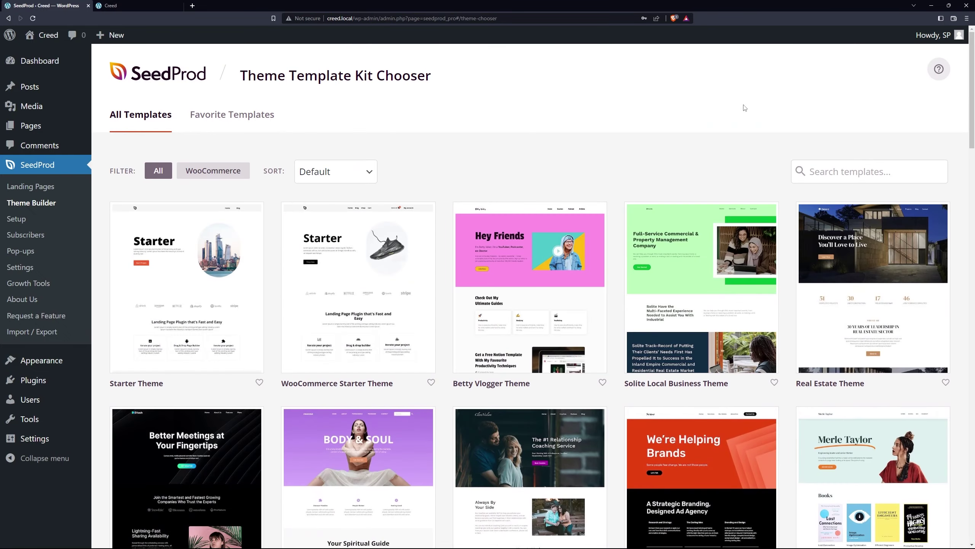
- Search the template kits for "church" and apply the Creed Church Theme
click(846, 170)
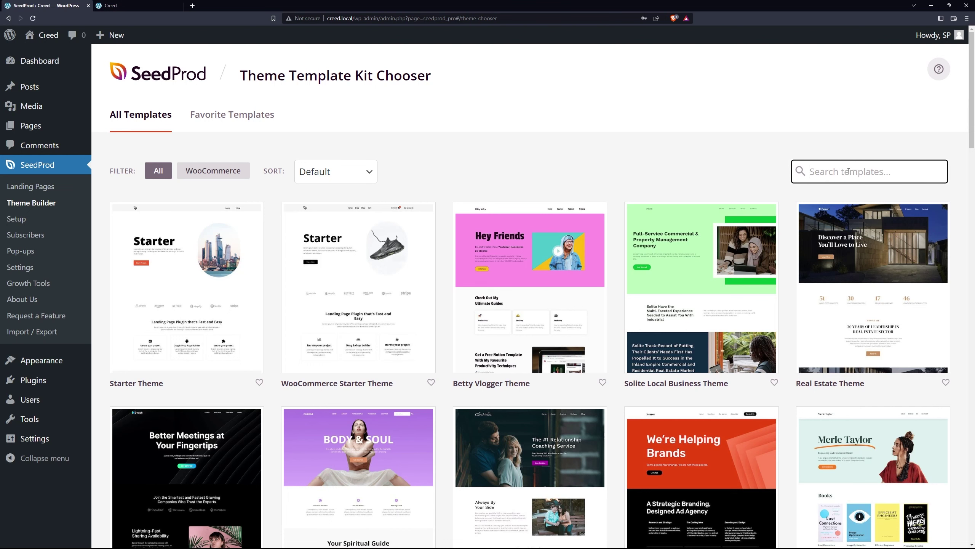
text(church)
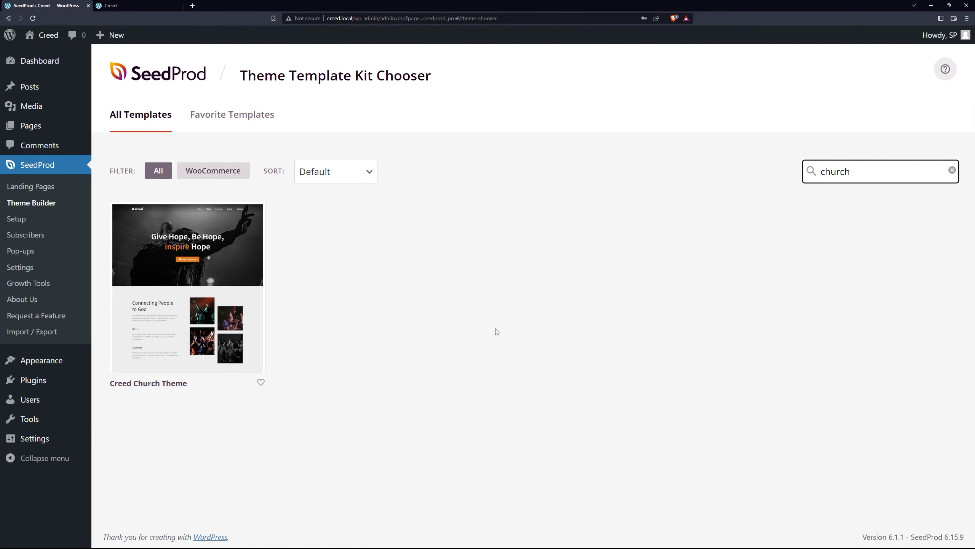
mouse_move(188, 343)
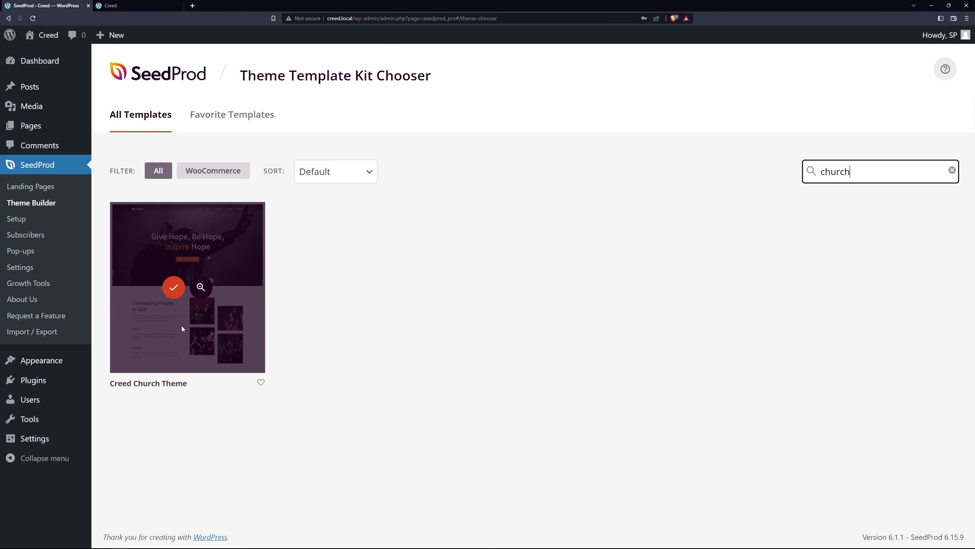
click(175, 292)
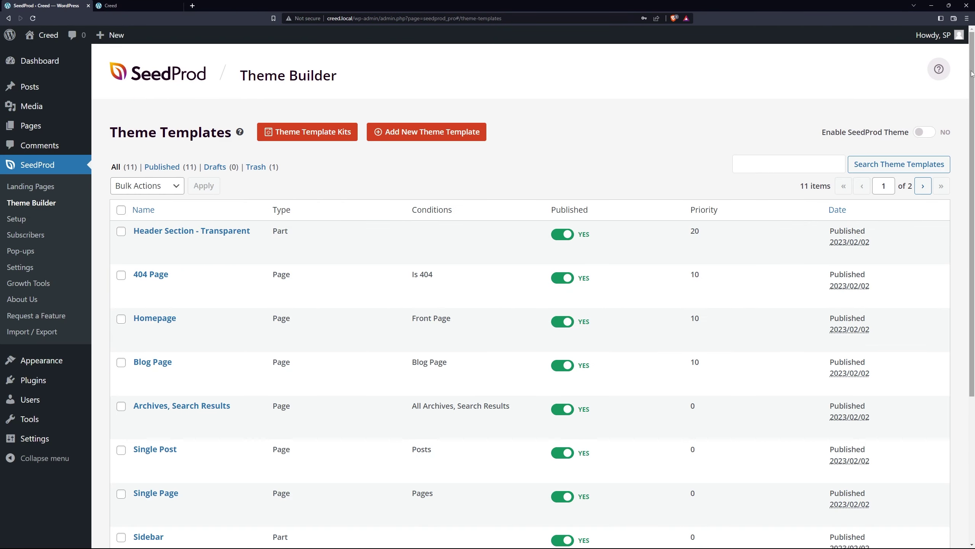
- Sort the theme templates by name and review their types and display conditions on both pages of the list
scroll(499, 269, down, 1)
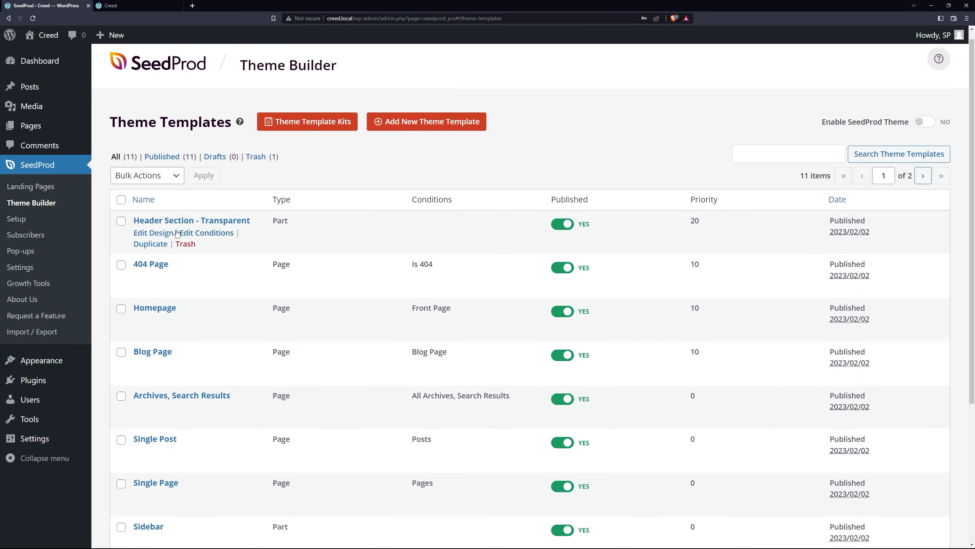
click(147, 199)
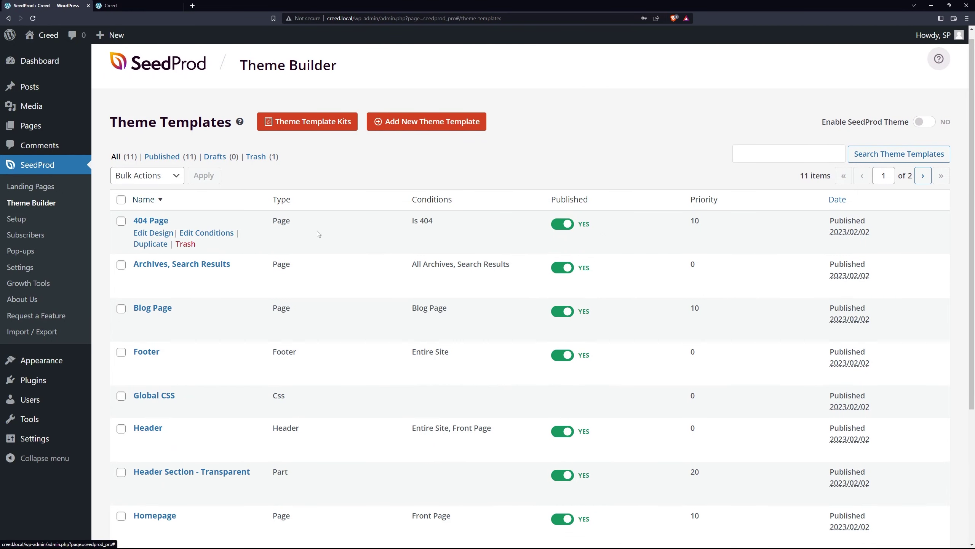
scroll(412, 251, down, 2)
scroll(419, 256, down, 1)
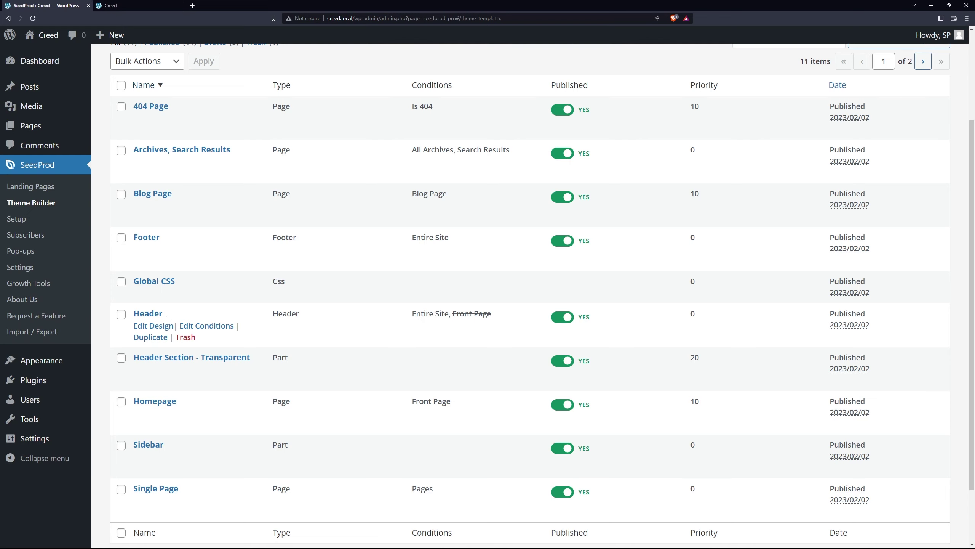
drag(412, 315, 488, 313)
click(487, 315)
scroll(485, 316, down, 2)
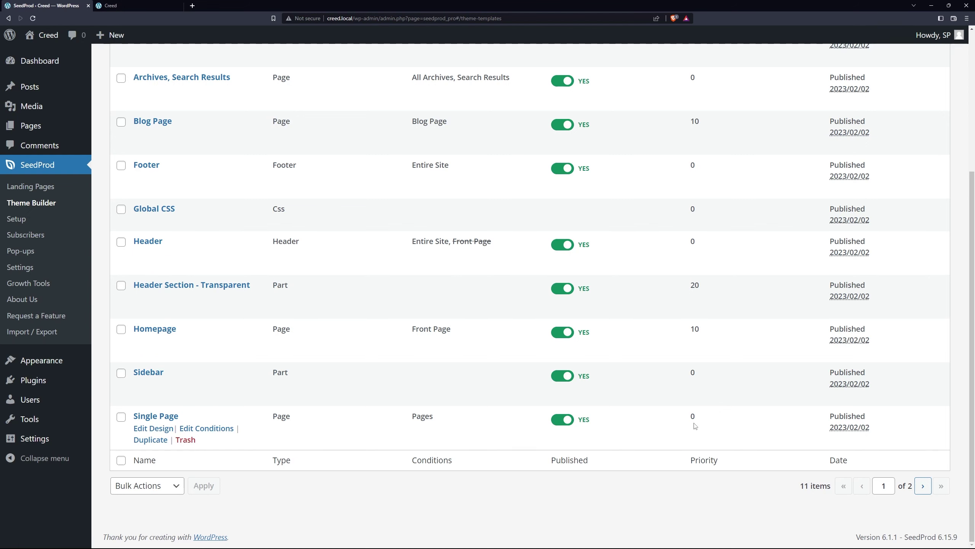
click(923, 486)
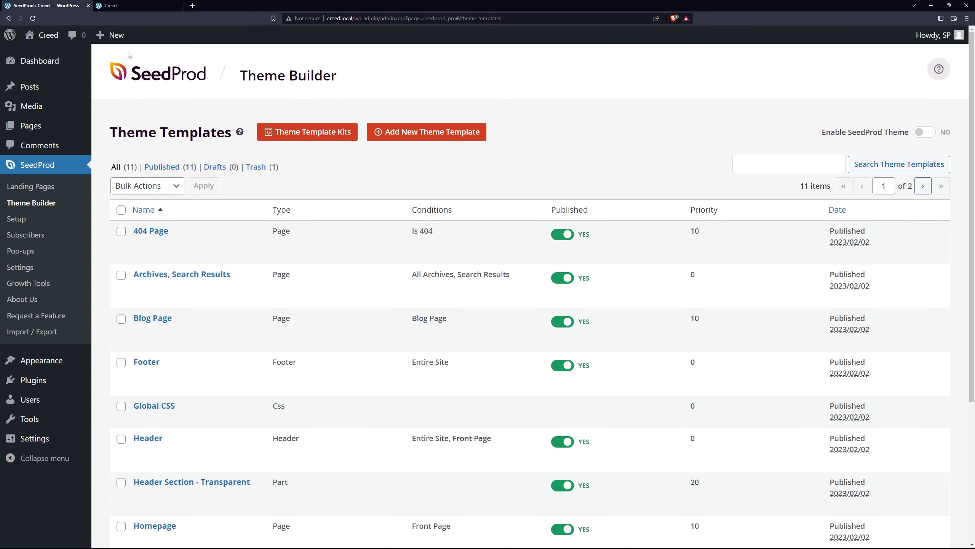
- Check the live site's current look, enable the SeedProd theme in the Theme Builder and acknowledge the notice
click(115, 5)
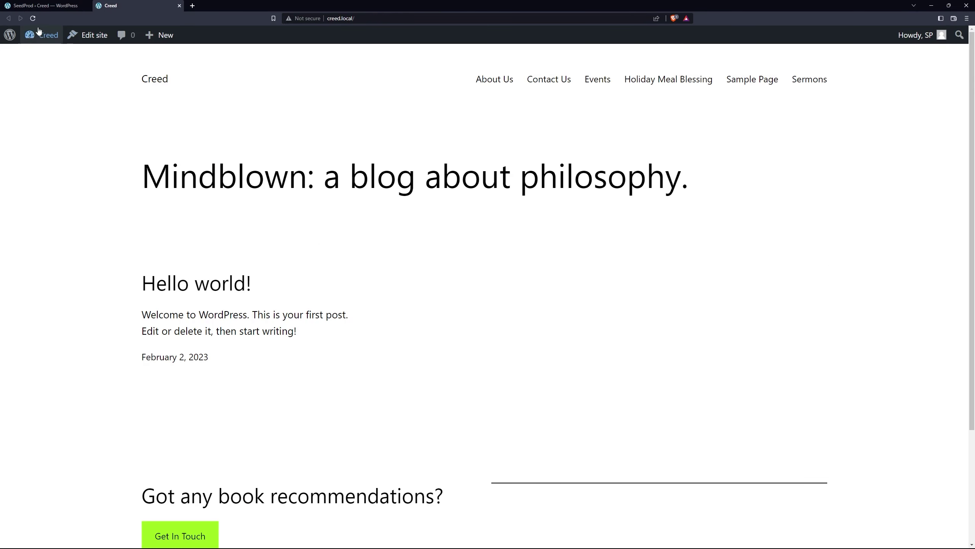
click(39, 5)
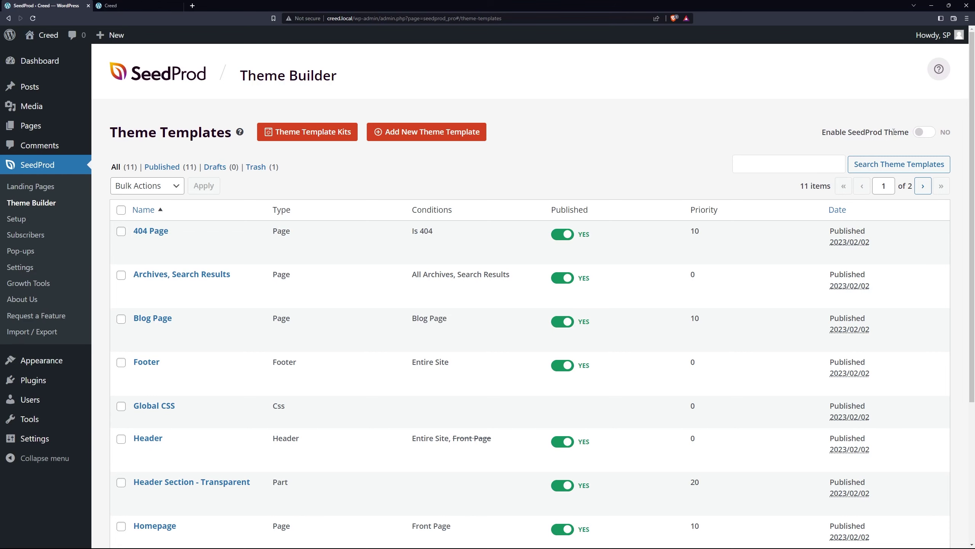
click(924, 132)
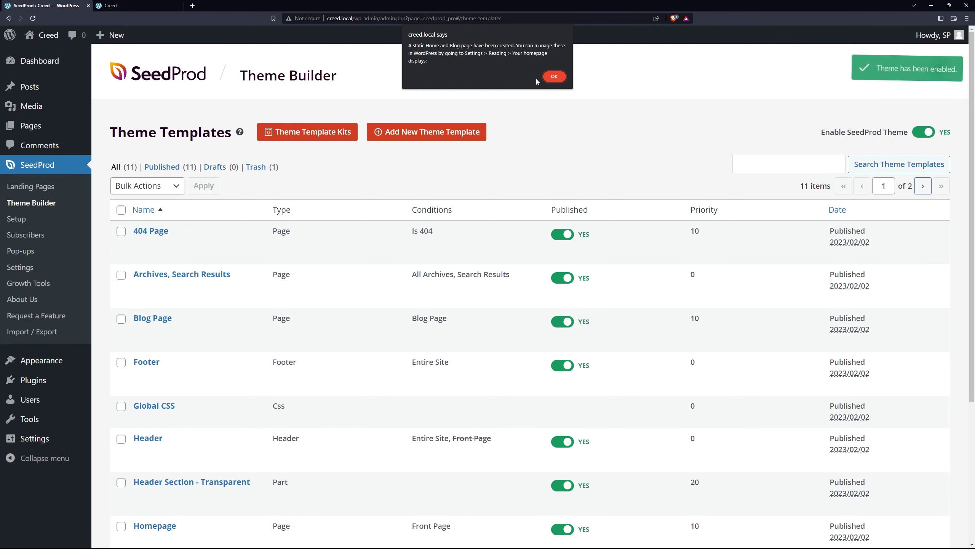
click(556, 79)
- Reload the live site, look through the whole homepage and open the About page
click(113, 6)
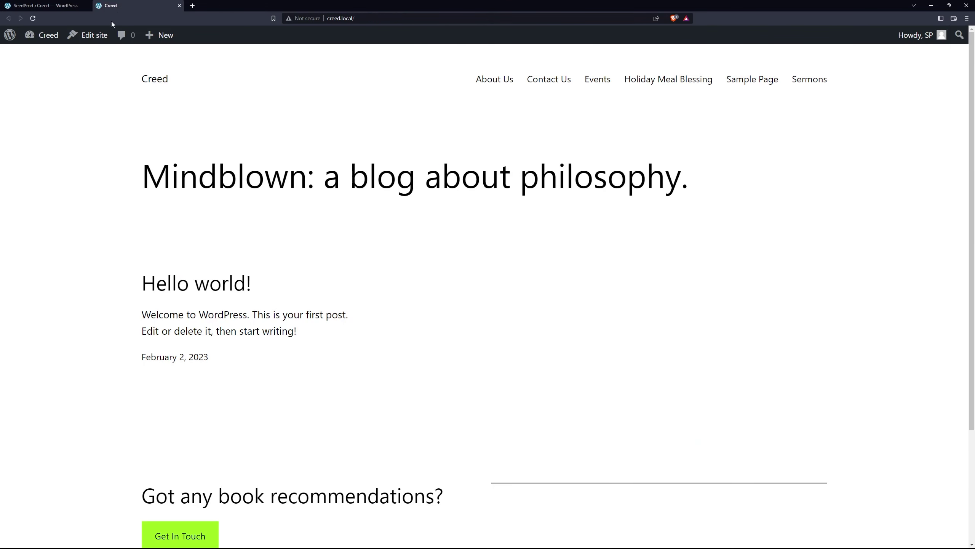
click(32, 18)
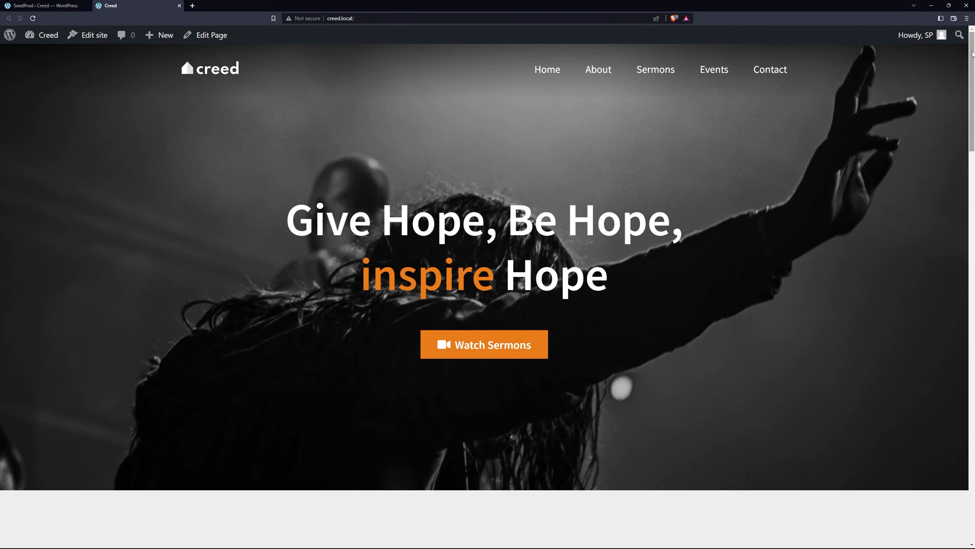
drag(972, 55, 972, 503)
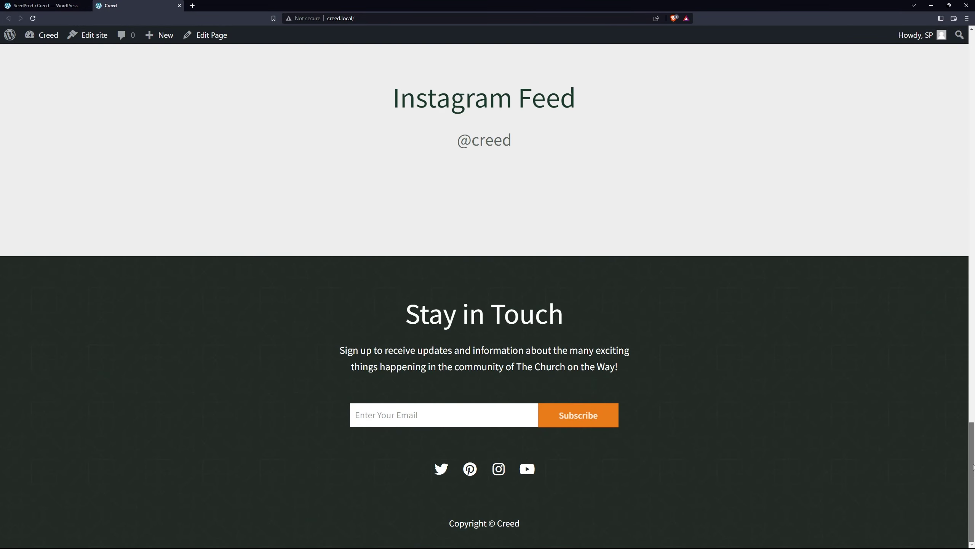
drag(973, 467, 852, 114)
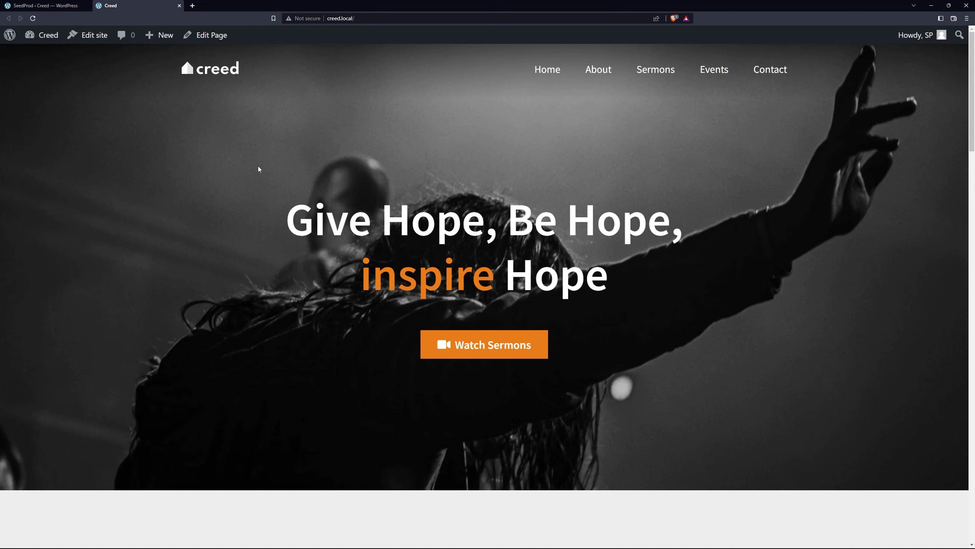
click(601, 72)
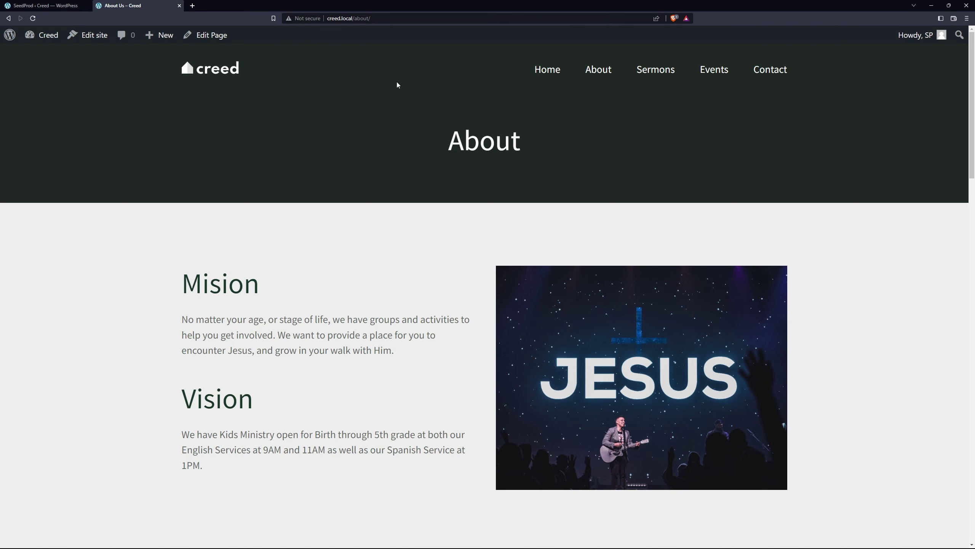
- Check the Header template's display conditions in the theme templates list and compare the headers on the live About page and homepage
click(55, 7)
scroll(329, 243, down, 1)
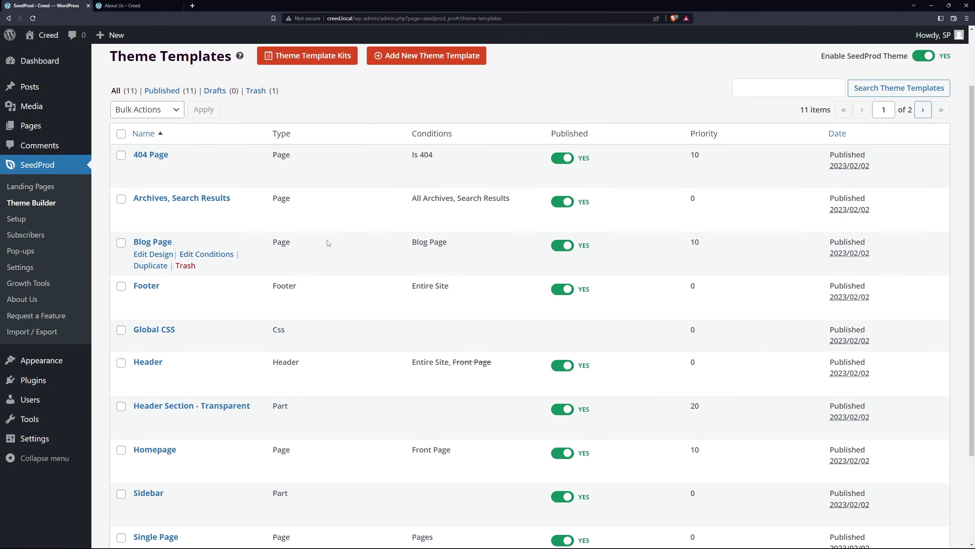
scroll(328, 242, down, 1)
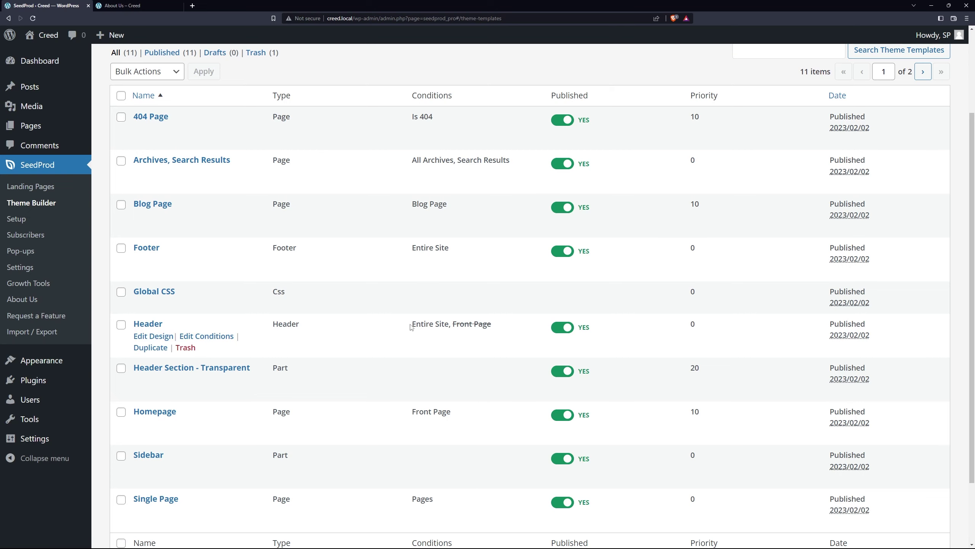
drag(412, 322, 496, 323)
click(432, 326)
click(126, 5)
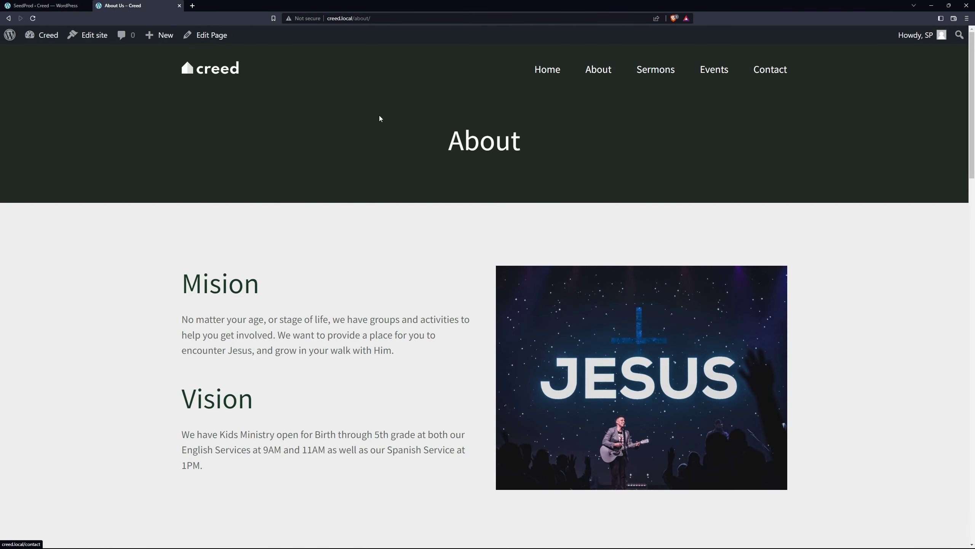
click(209, 68)
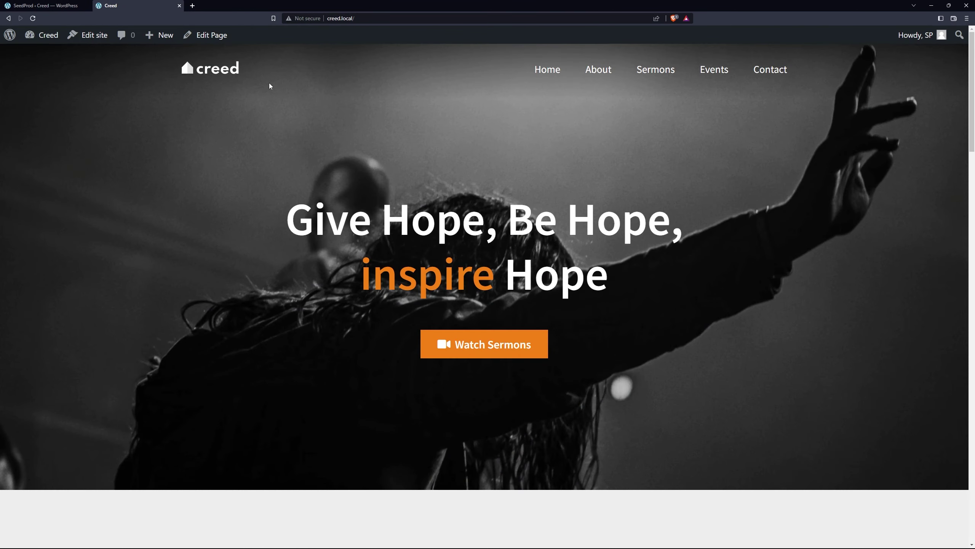
- Check the type of the Header Section - Transparent template and compare it with the live homepage's header
click(57, 5)
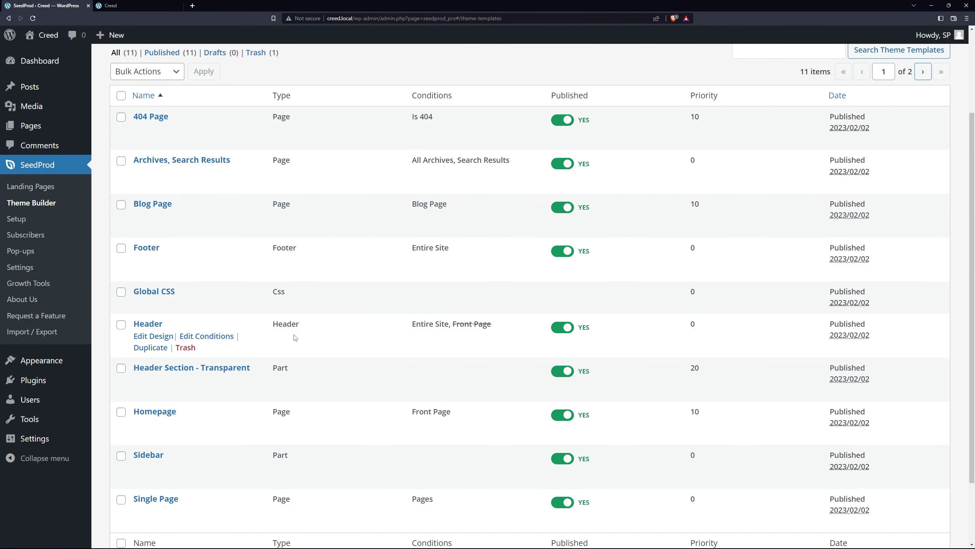
double_click(279, 368)
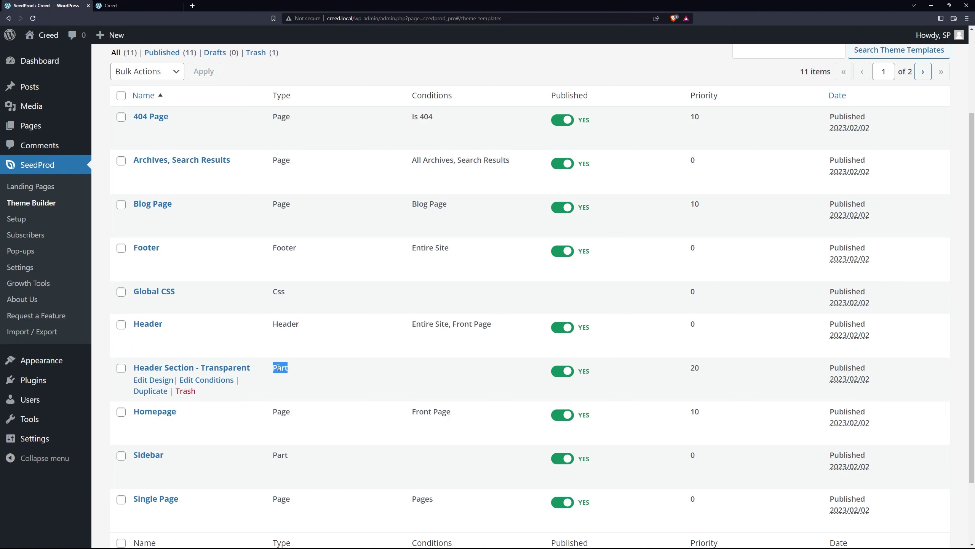
click(278, 368)
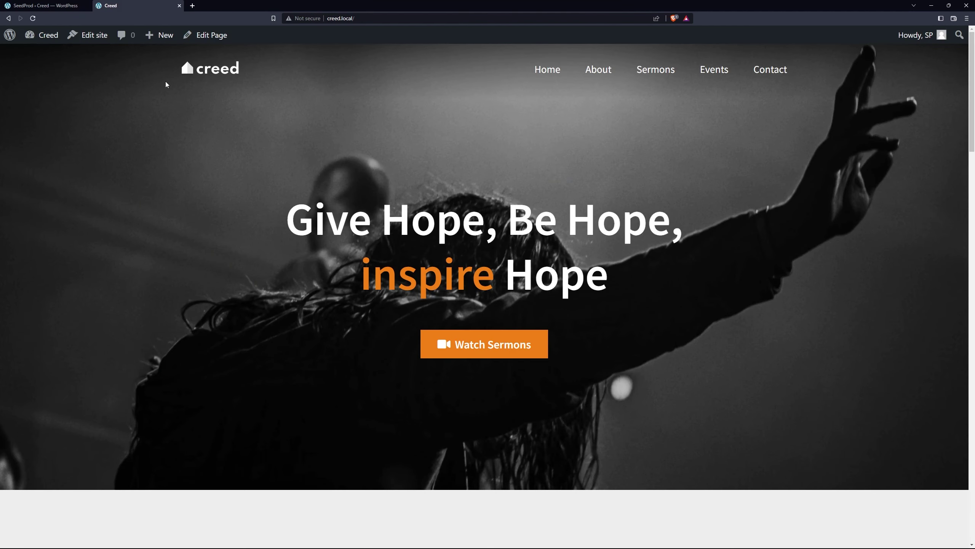
key(ctrl+shift+Tab)
- Open the Homepage template's design in the builder and hide the Header Template shown above the page
scroll(219, 348, down, 3)
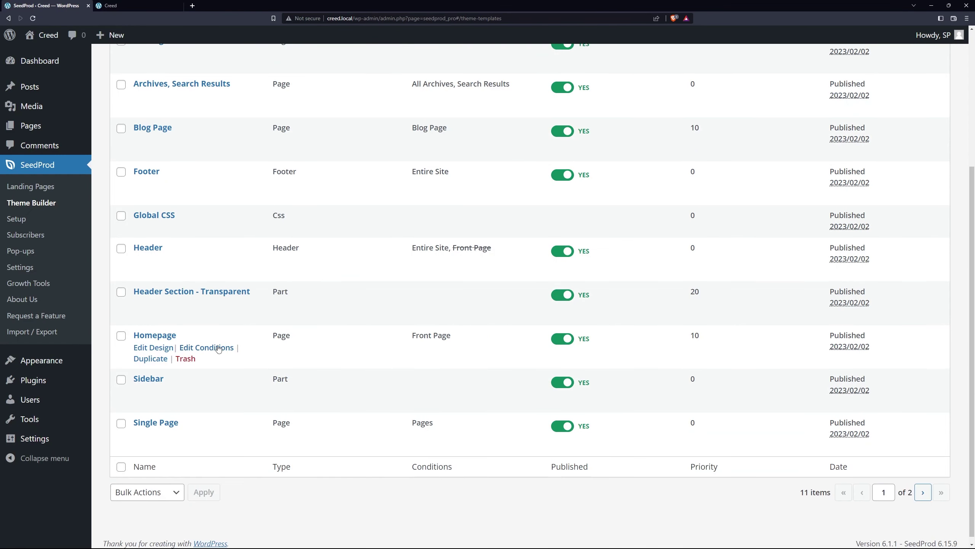
click(151, 351)
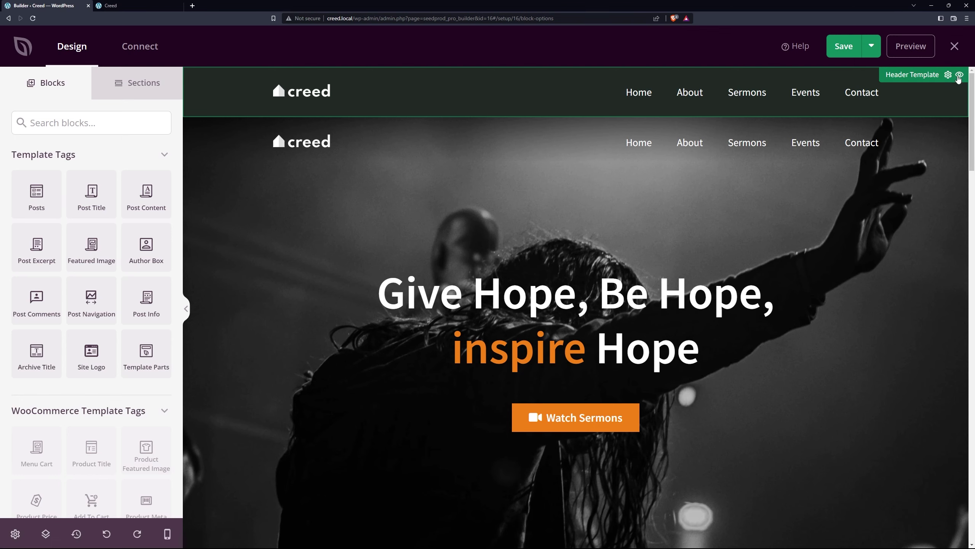
click(960, 76)
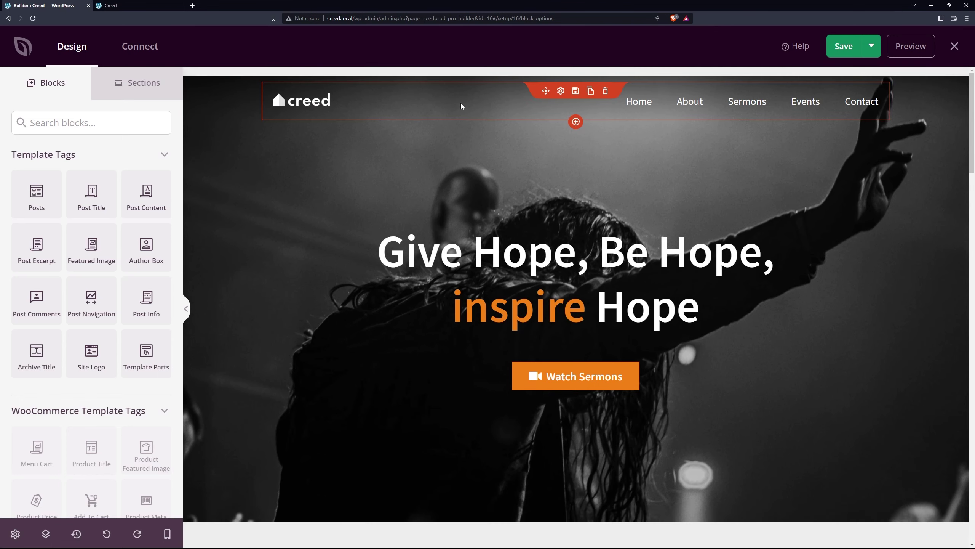
- Select Header Section - Transparent as the template part in the homepage's header block, then save and close the builder
click(560, 92)
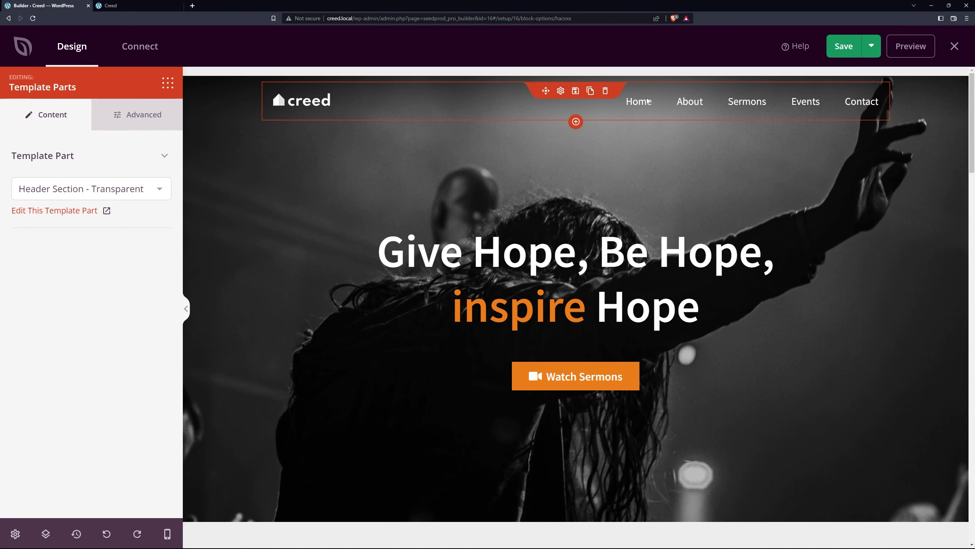
click(92, 188)
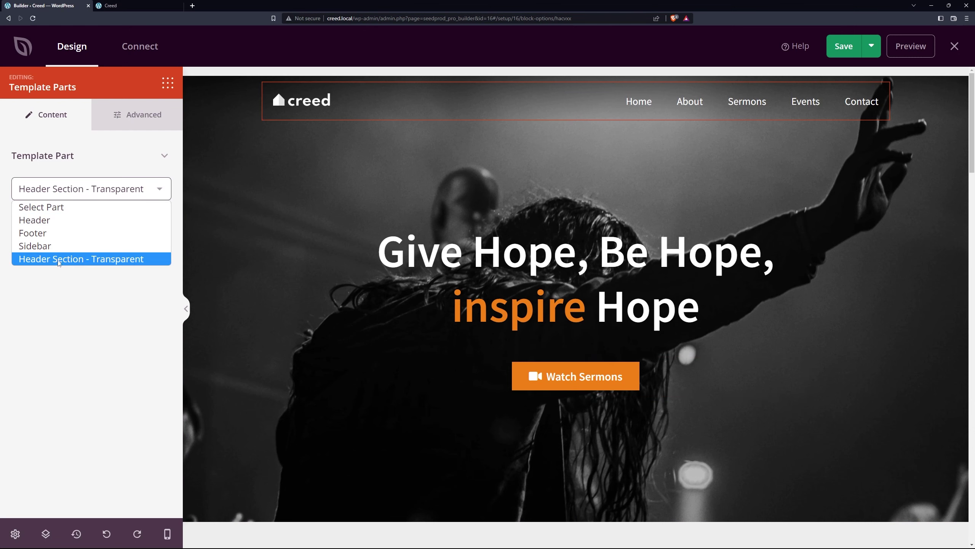
click(128, 260)
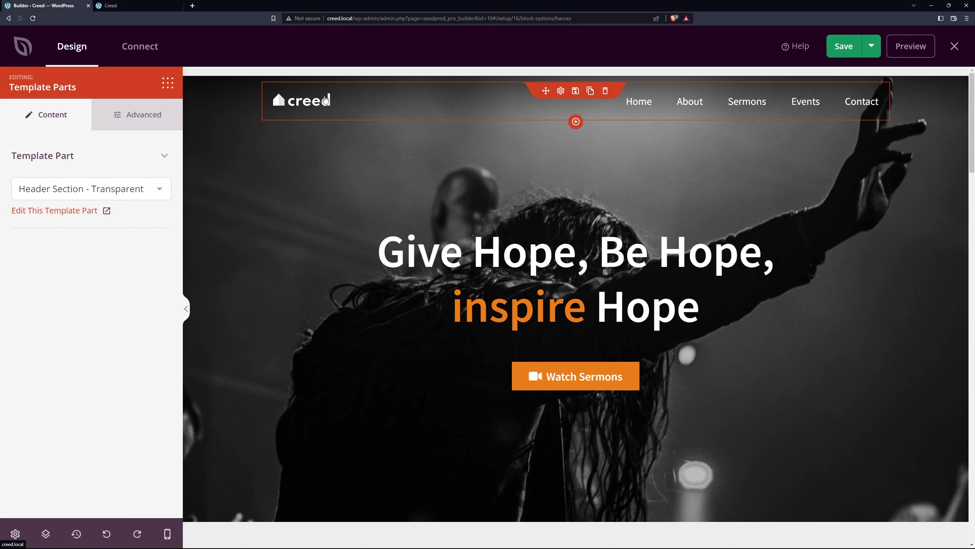
click(849, 47)
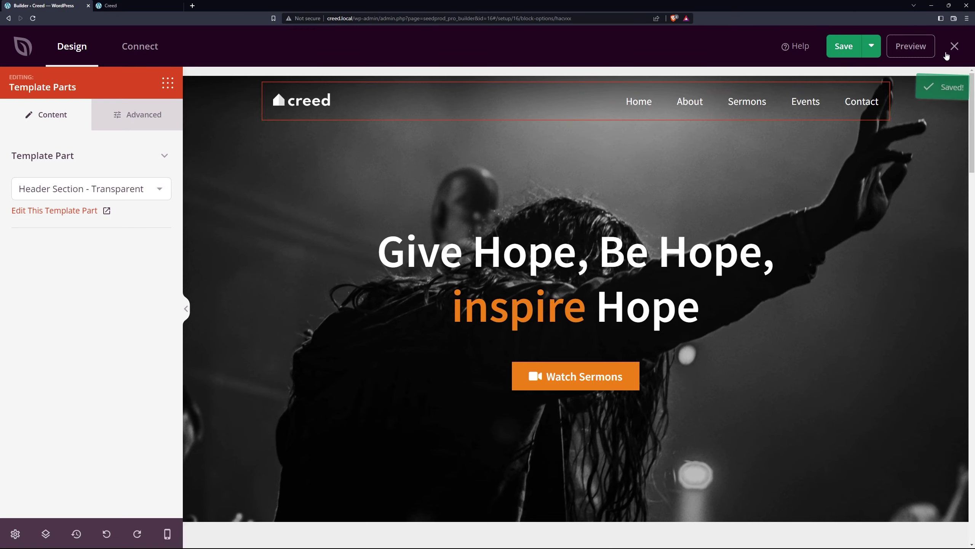
click(955, 47)
- Edit the Header Section - Transparent template and set its logo to the last creed logo in the media library
click(158, 244)
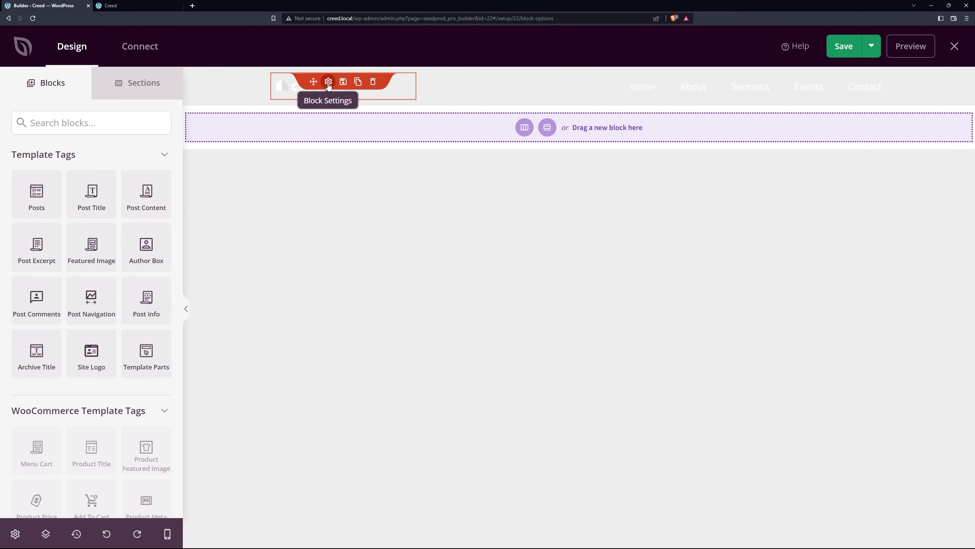
click(328, 82)
mouse_move(107, 225)
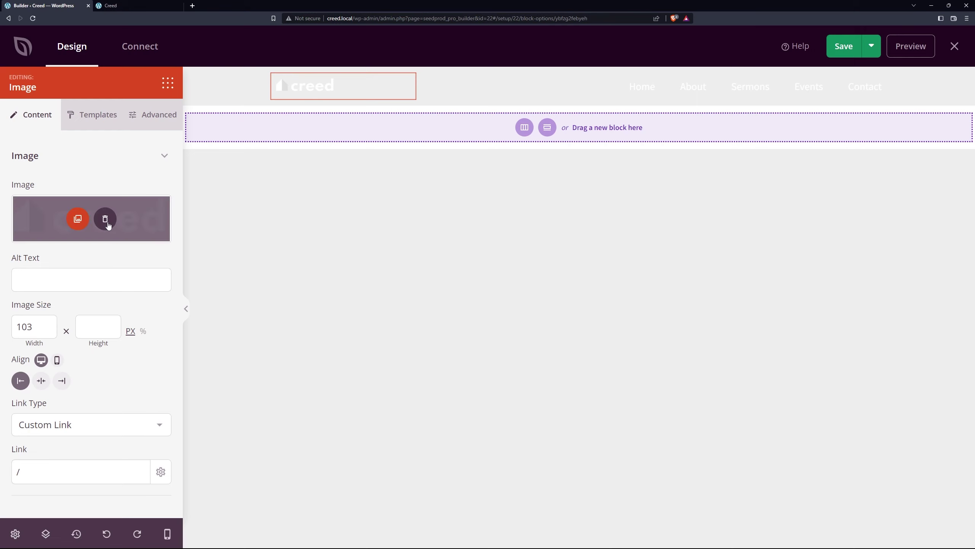
click(78, 219)
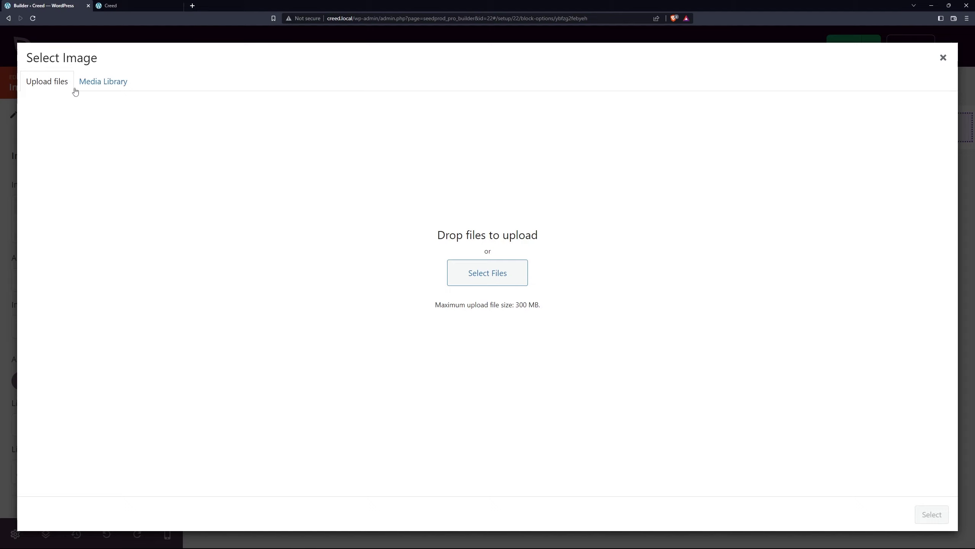
click(100, 88)
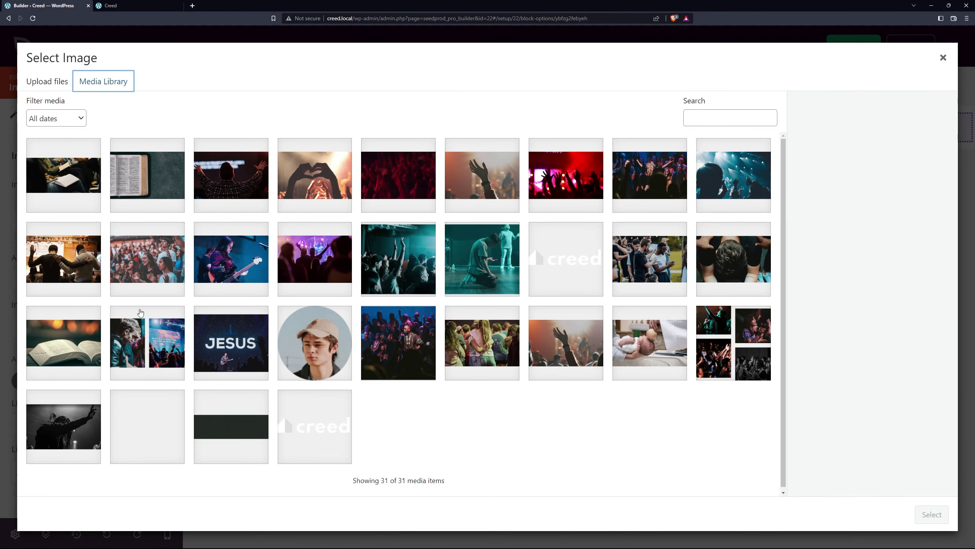
click(45, 82)
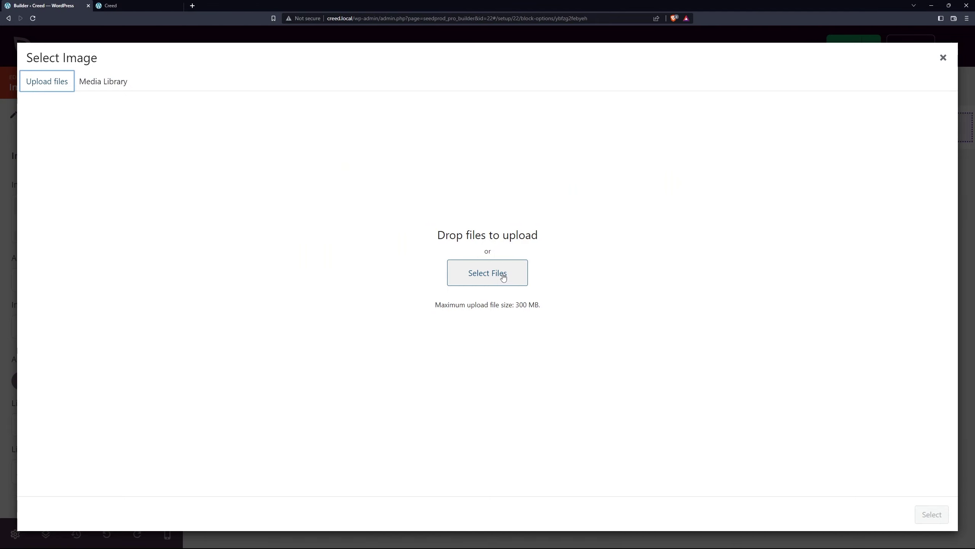
click(105, 82)
click(321, 419)
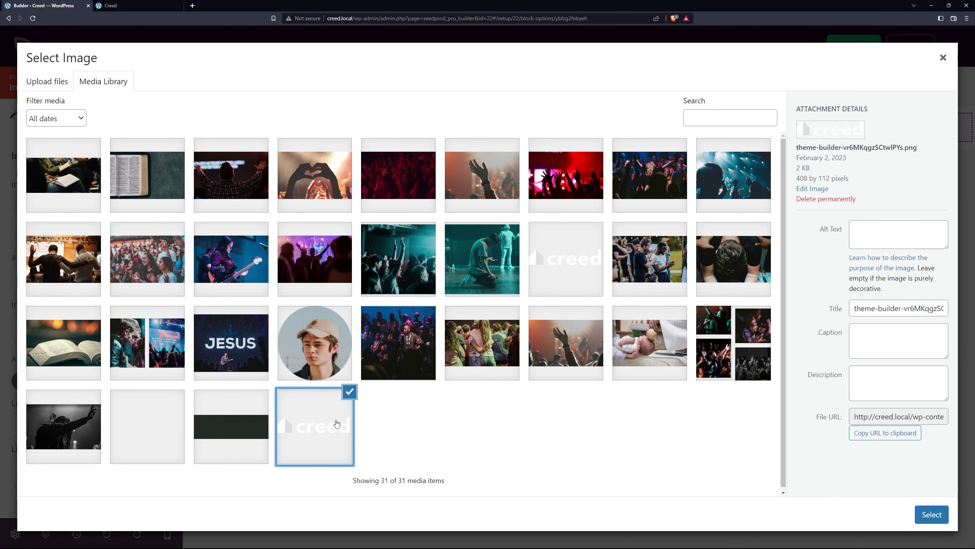
click(931, 515)
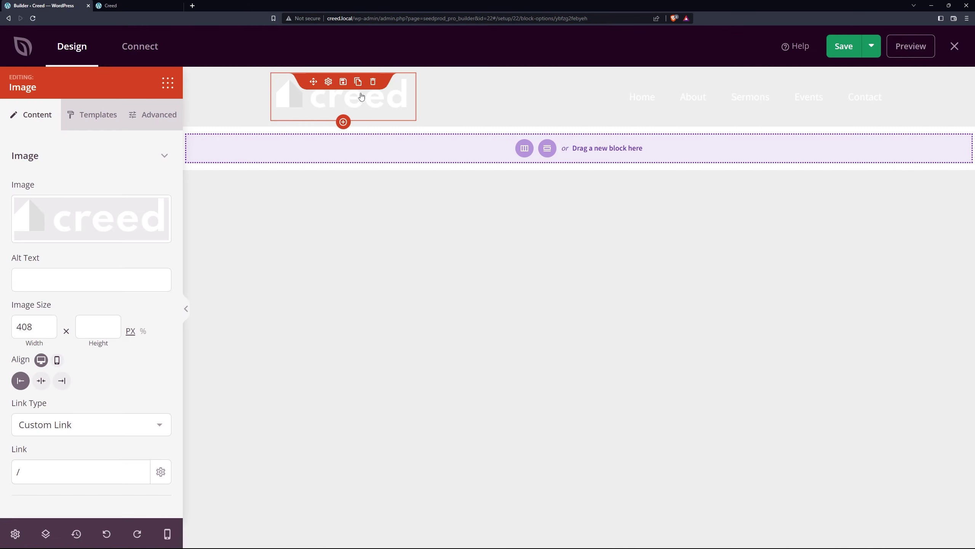
- Set the logo's width to 125 px, save the transparent header template and check it on the live homepage
double_click(39, 335)
text(125)
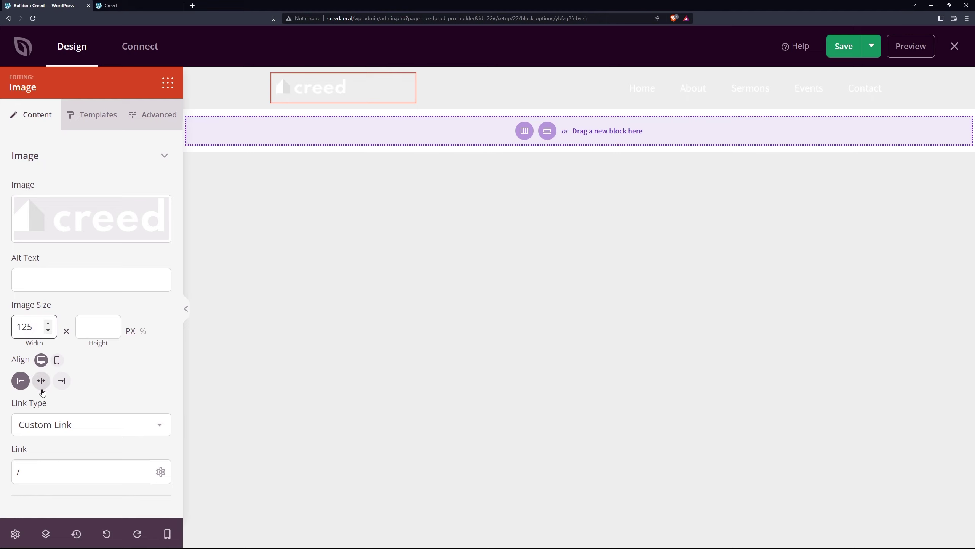
double_click(50, 470)
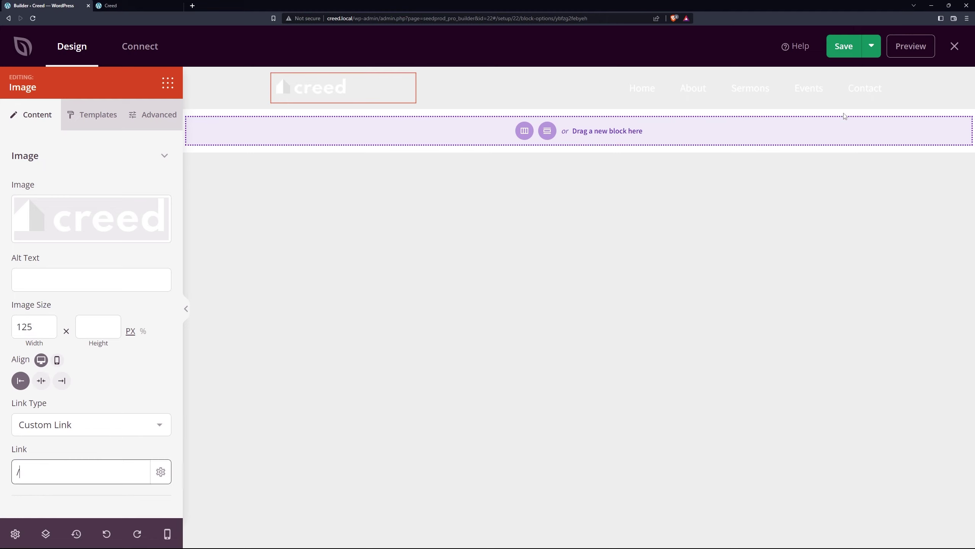
click(840, 52)
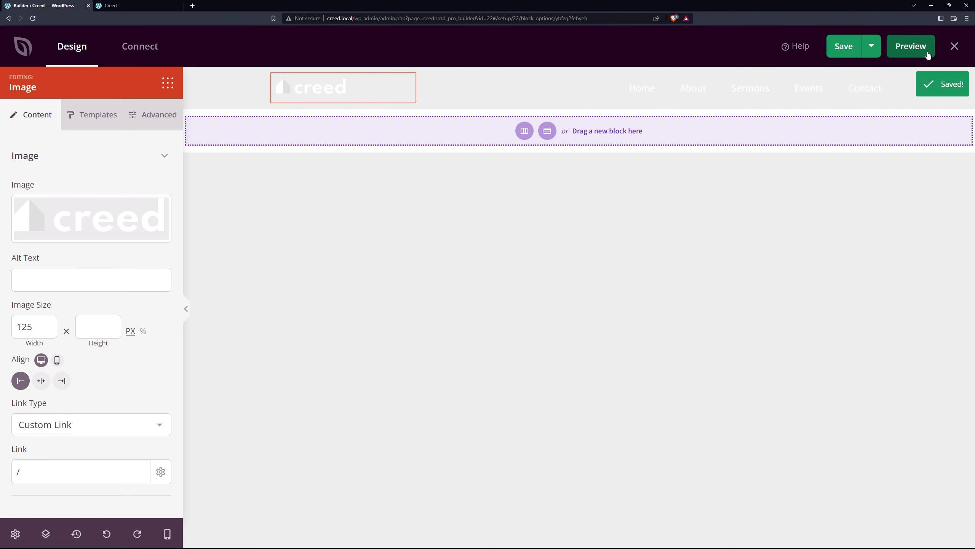
click(955, 47)
click(110, 5)
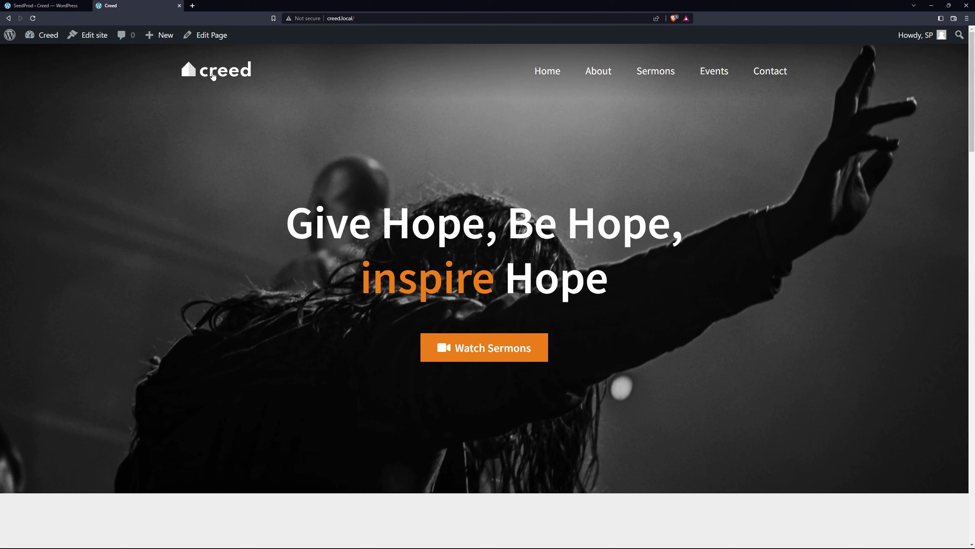
- Open the Header template's design and set its logo to the last creed logo in the media library
click(46, 6)
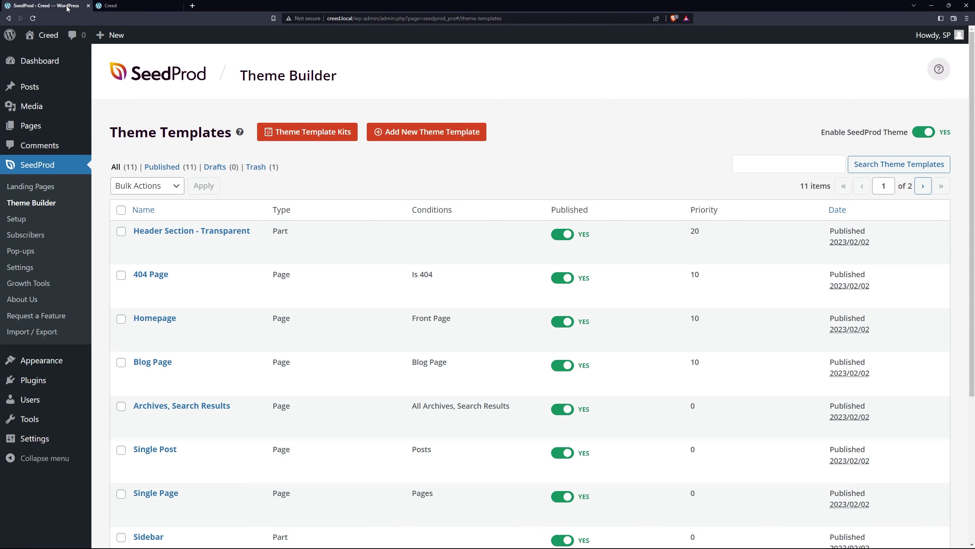
scroll(162, 345, down, 5)
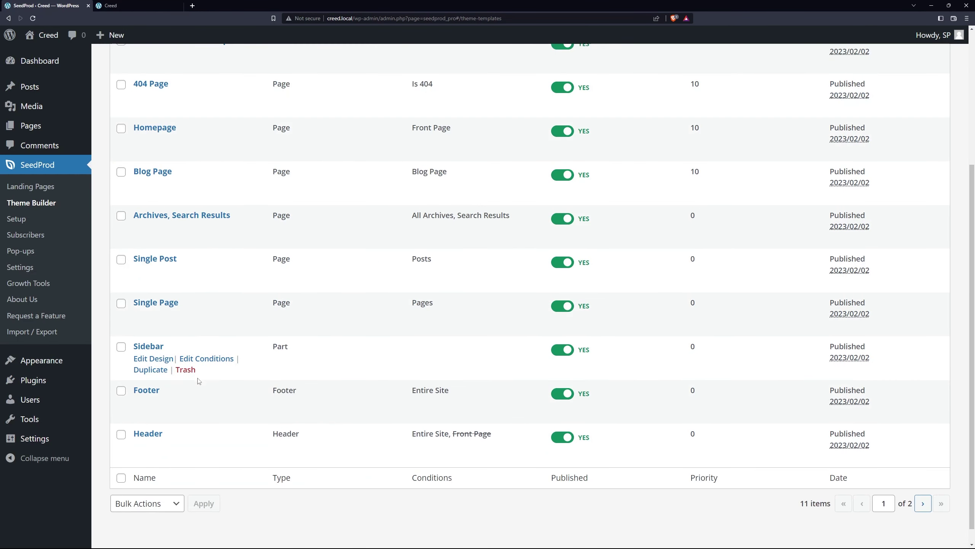
click(148, 447)
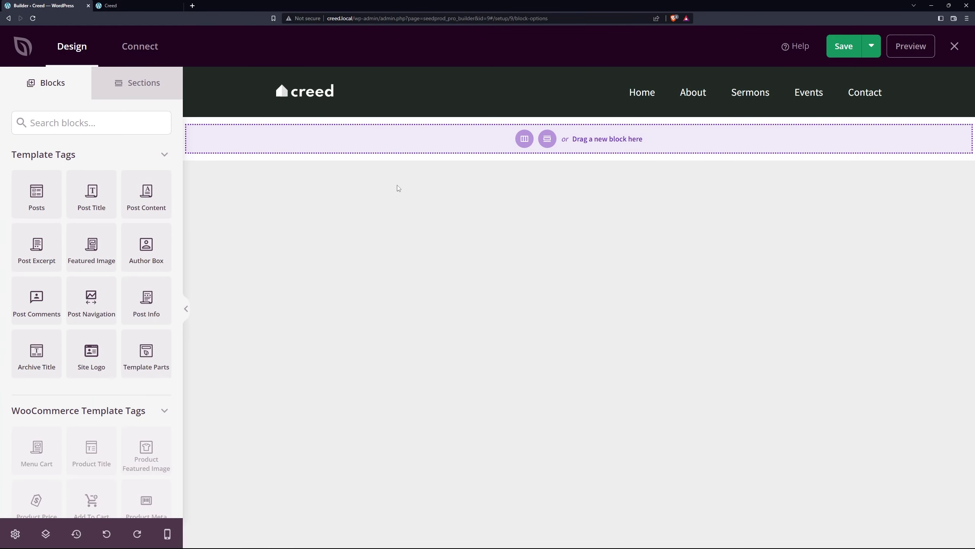
click(328, 93)
click(77, 218)
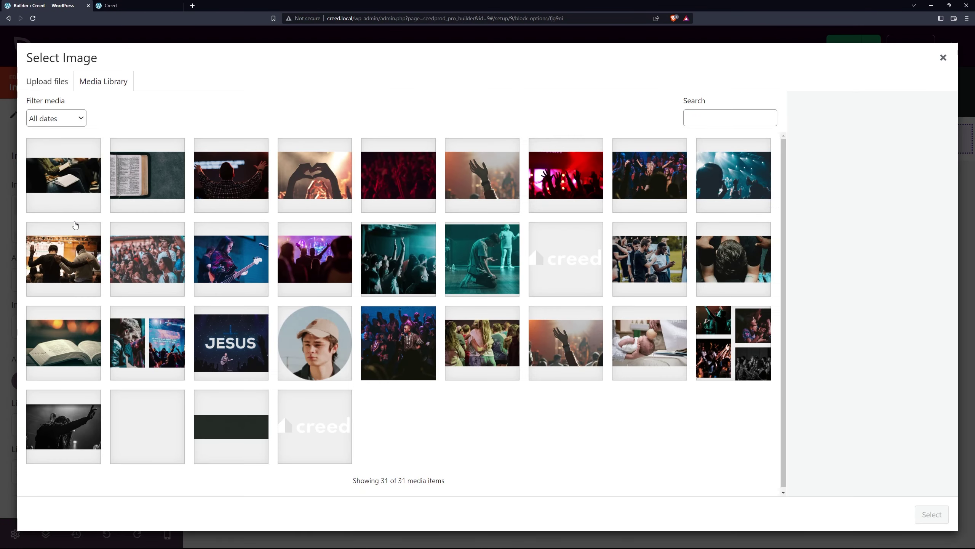
click(315, 423)
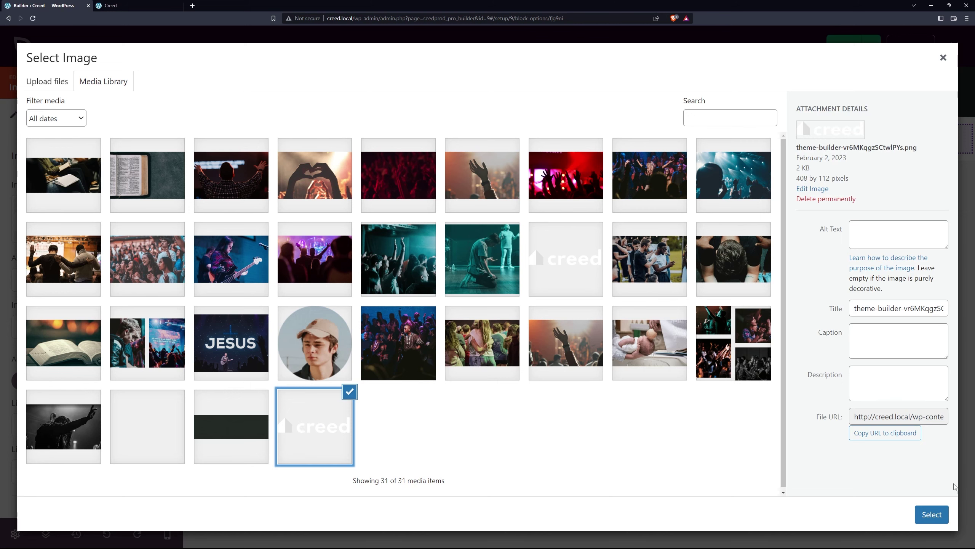
click(932, 514)
- Set the width of the Header template's logo to 125 px
drag(32, 326, 14, 324)
text(1)
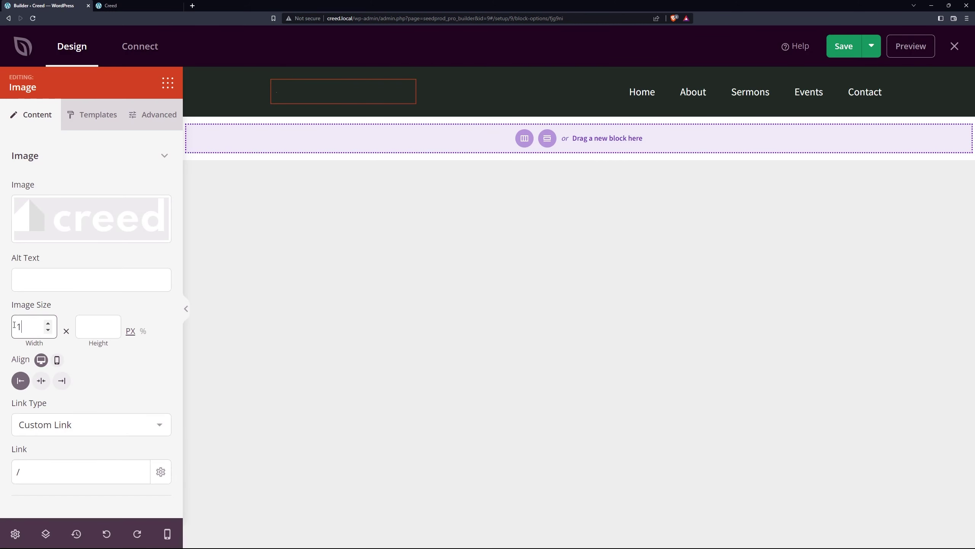
text(25)
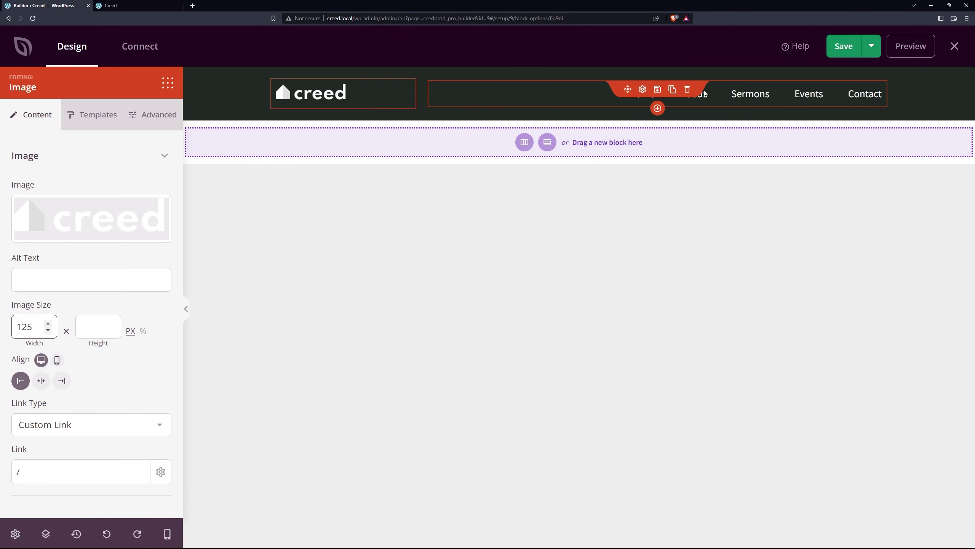
- Switch the header's Nav Menu block to the WordPress Menu type and open the WordPress menu editor to review the menu structure
click(642, 90)
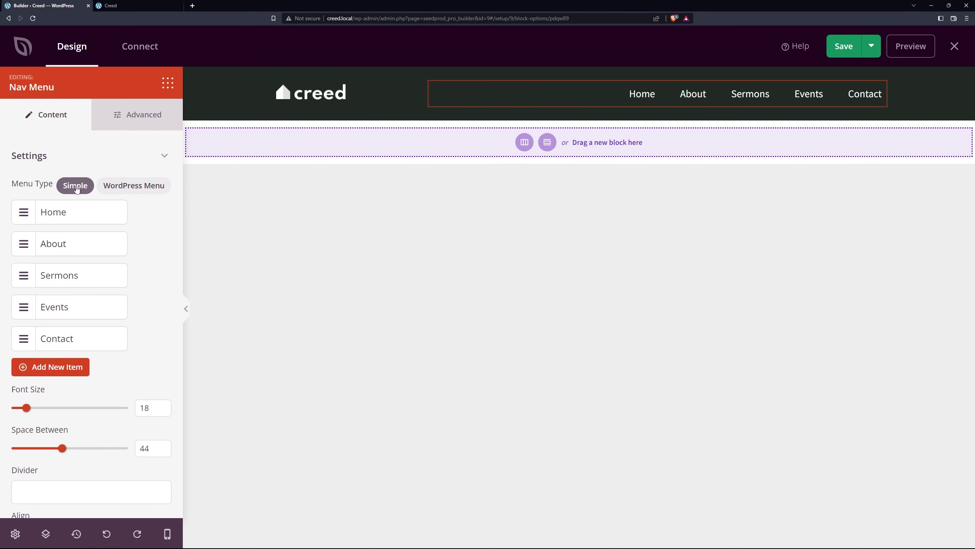
click(142, 185)
click(82, 226)
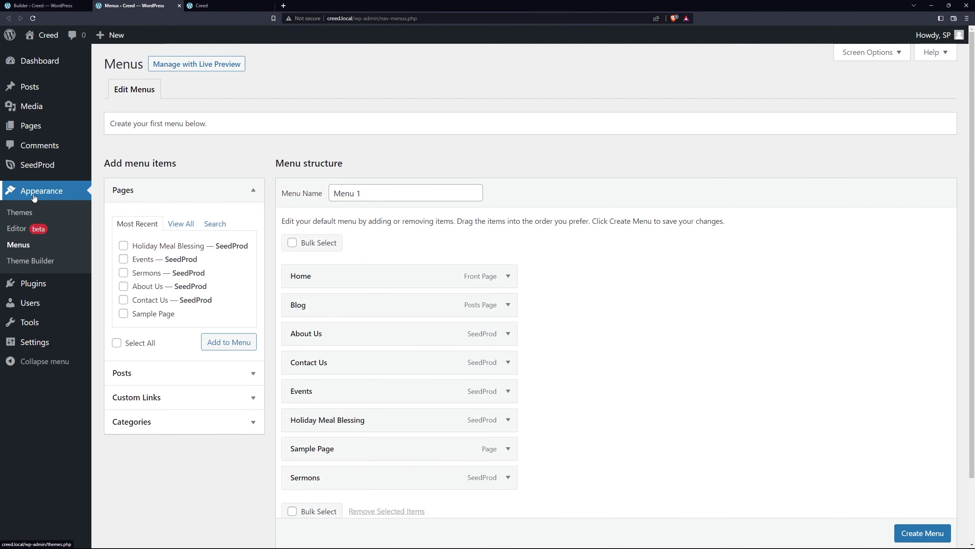
scroll(611, 288, down, 3)
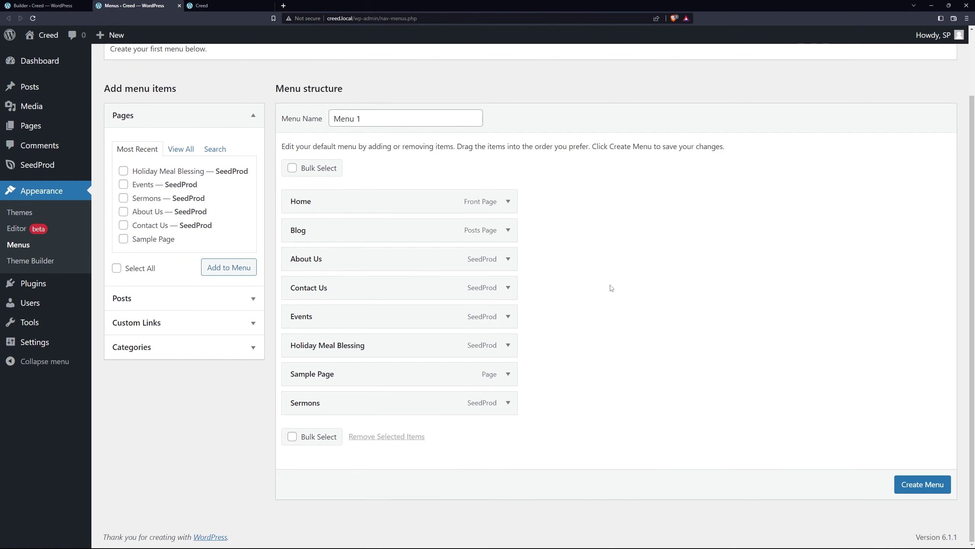
- Close the WordPress menu editor and switch the header's Nav Menu block back to the Simple menu type
scroll(289, 102, up, 3)
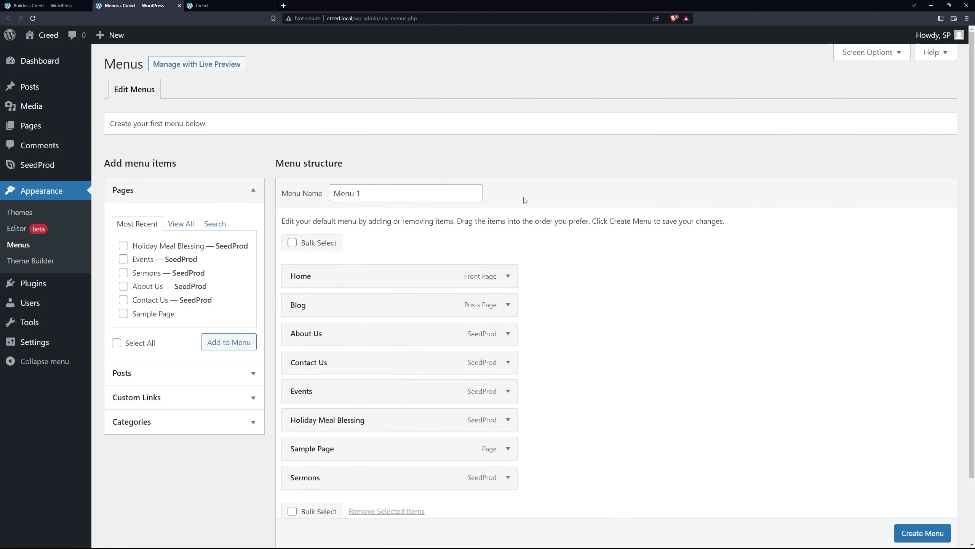
scroll(534, 260, down, 3)
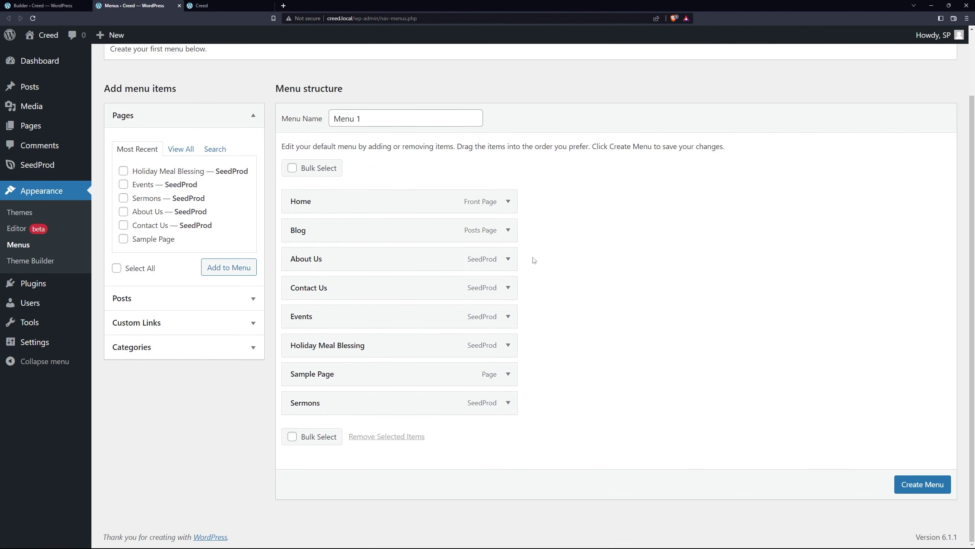
click(179, 6)
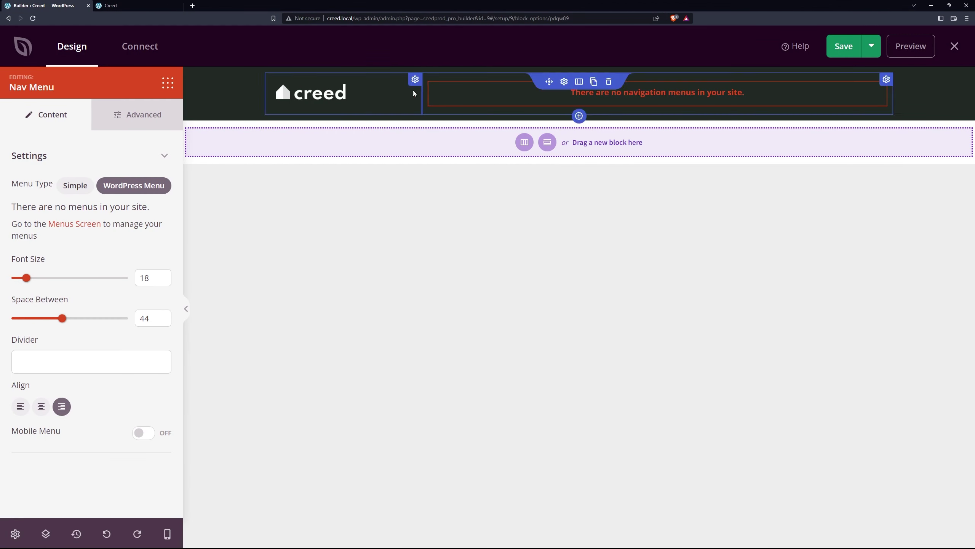
click(76, 187)
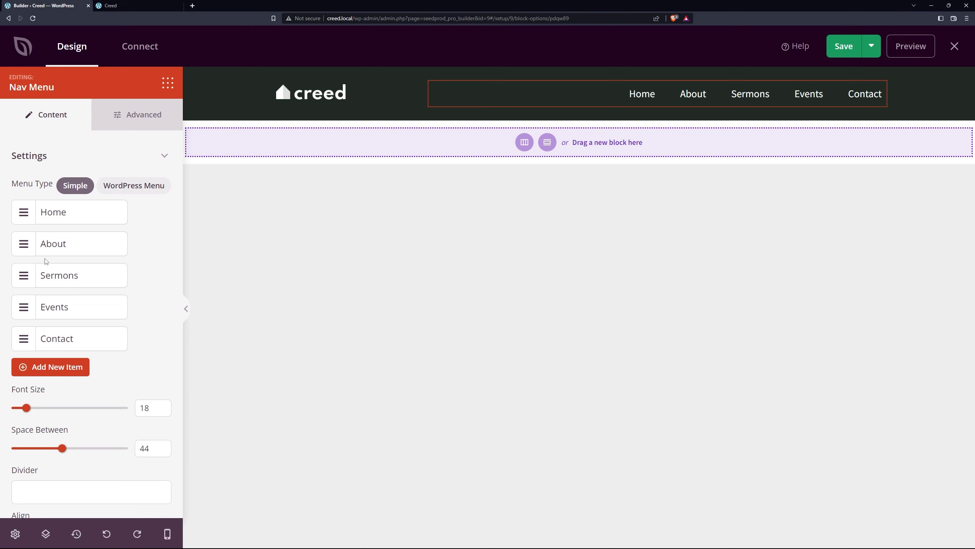
- Expand the About item of the Nav Menu to review its text and URL link, and collapse it again
click(49, 243)
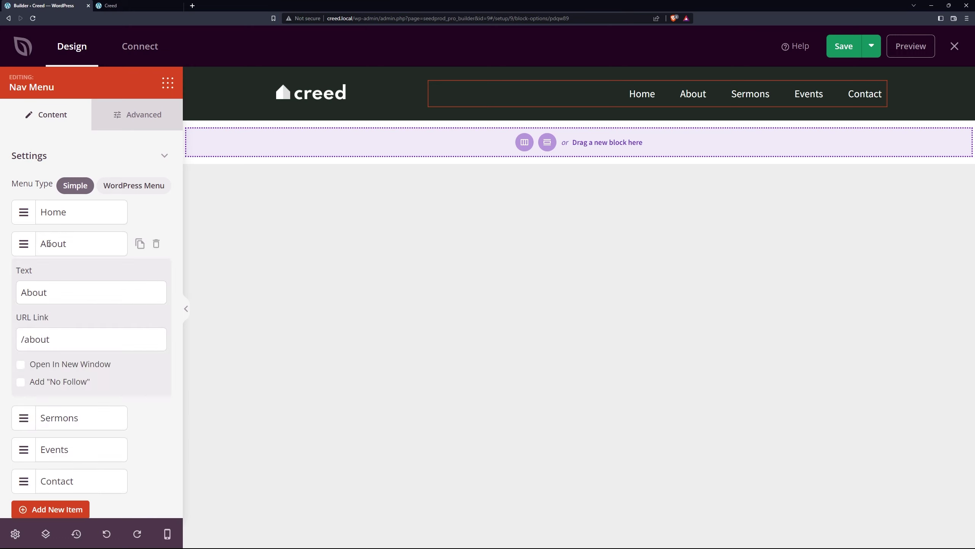
double_click(60, 292)
key(Tab)
click(82, 339)
click(72, 250)
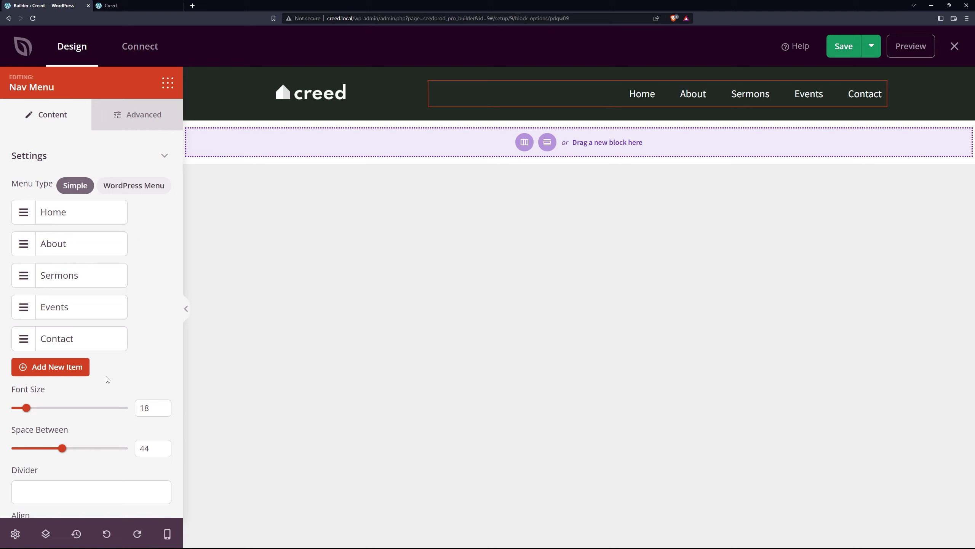
- Set the Nav Menu's divider to "|" and save the Header template
scroll(73, 392, down, 1)
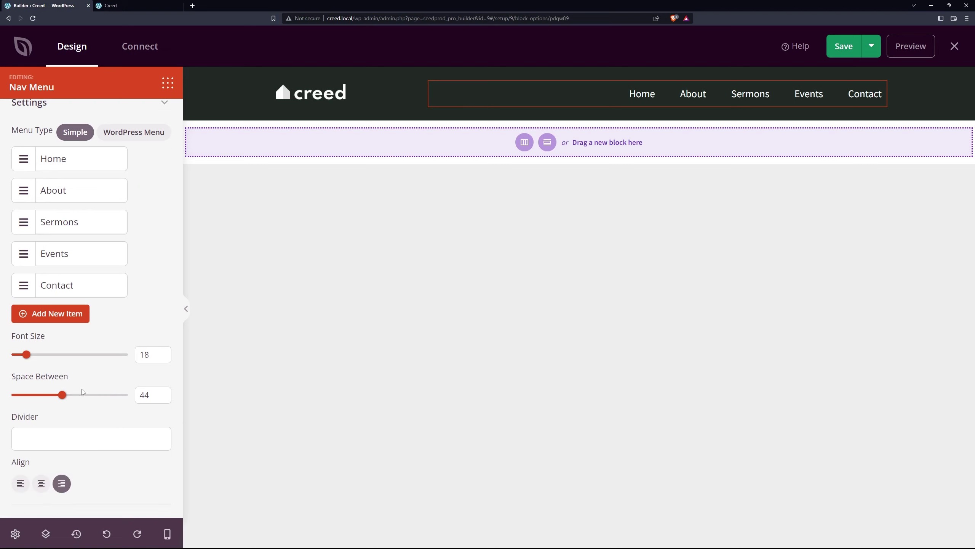
click(59, 439)
text(|)
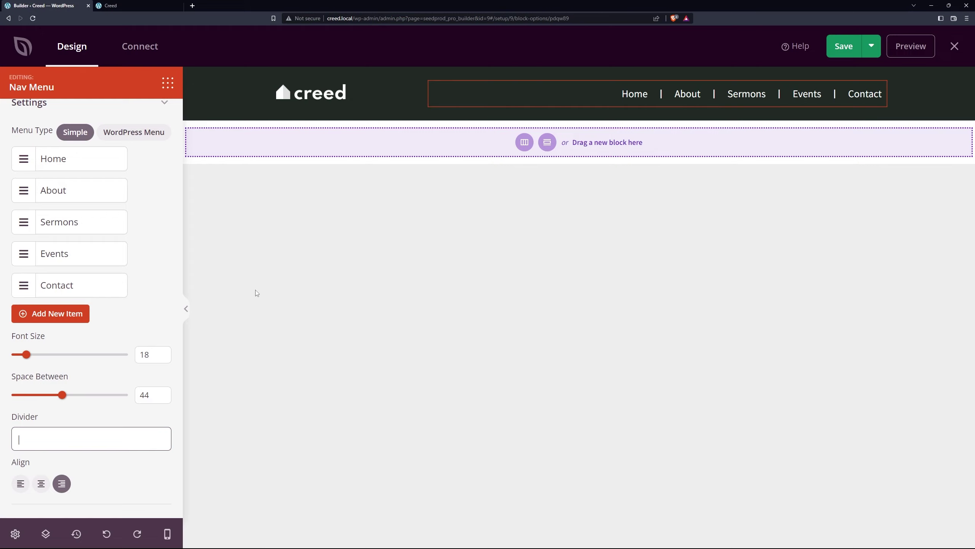
click(855, 55)
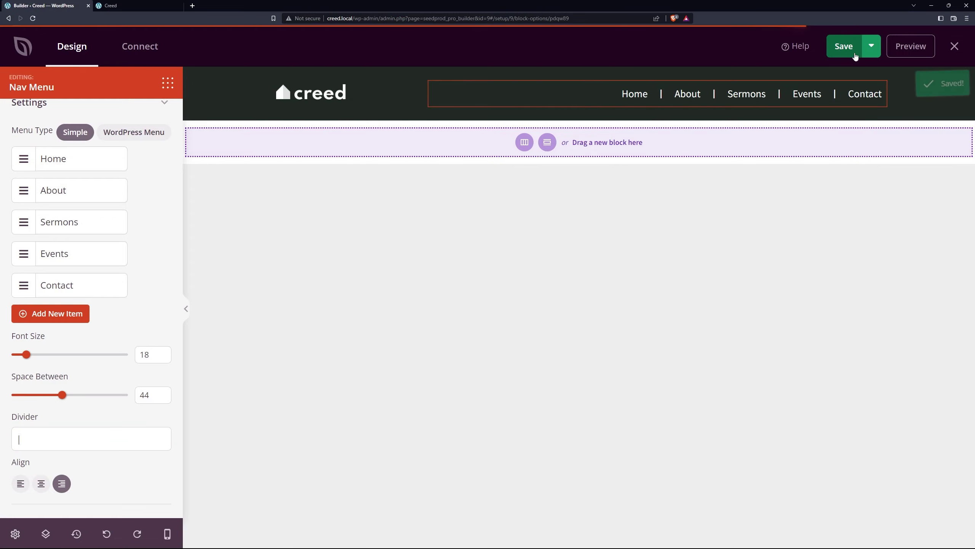
- Close the builder and check the header's menu on the live site's About page
click(955, 47)
click(110, 5)
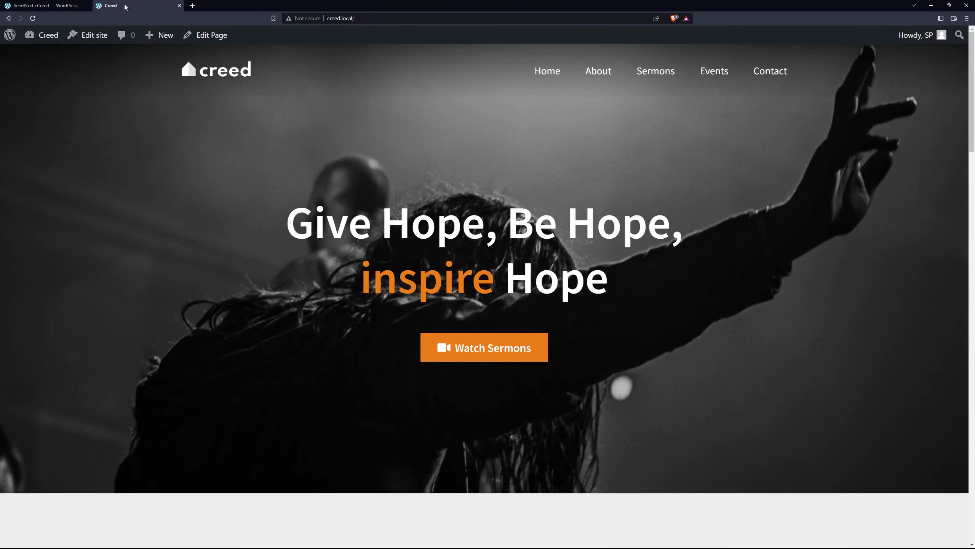
click(602, 77)
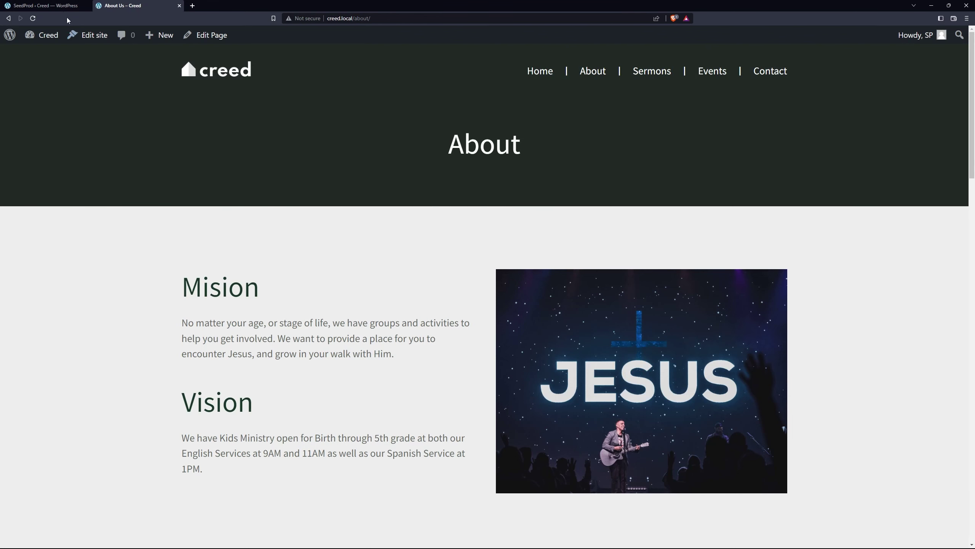
- Open the design of the transparent header section, set its Nav Menu divider to "|" and save it
click(45, 6)
click(159, 243)
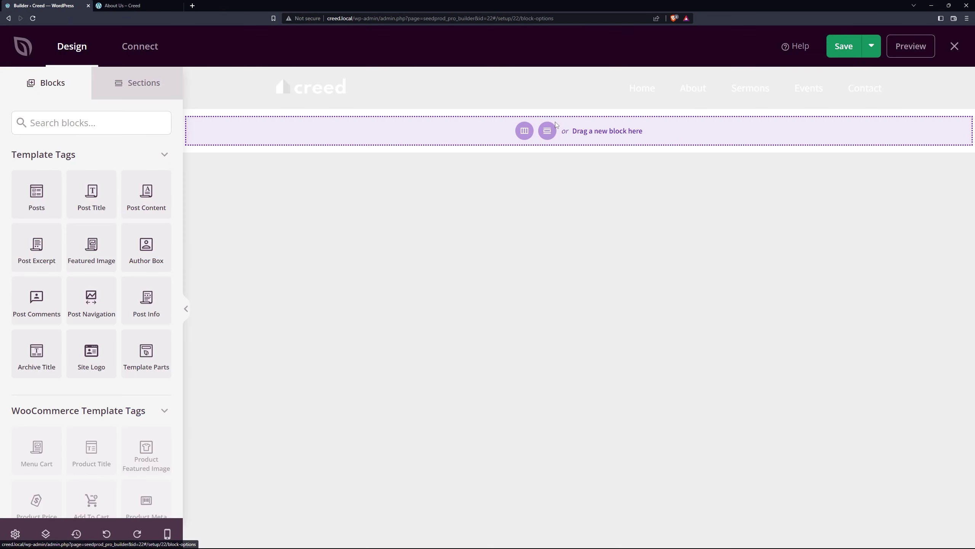
click(619, 89)
scroll(77, 346, down, 2)
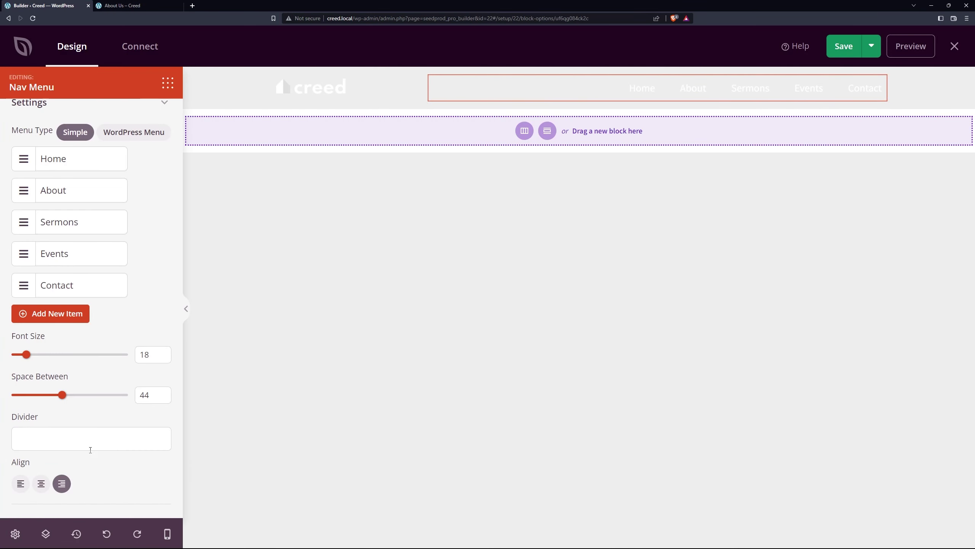
click(61, 439)
click(844, 46)
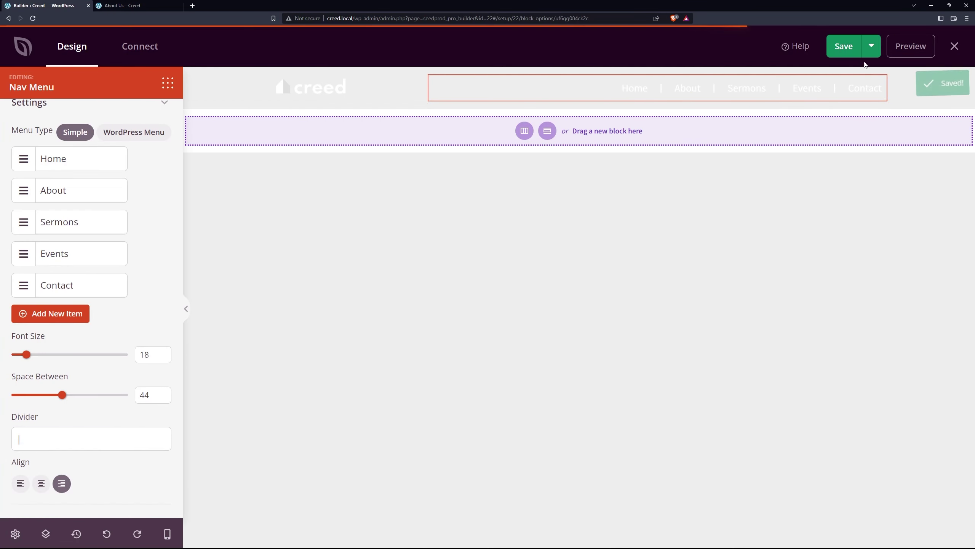
- Close the builder and check the transparent header's menu on the live homepage
click(955, 46)
click(122, 6)
click(204, 74)
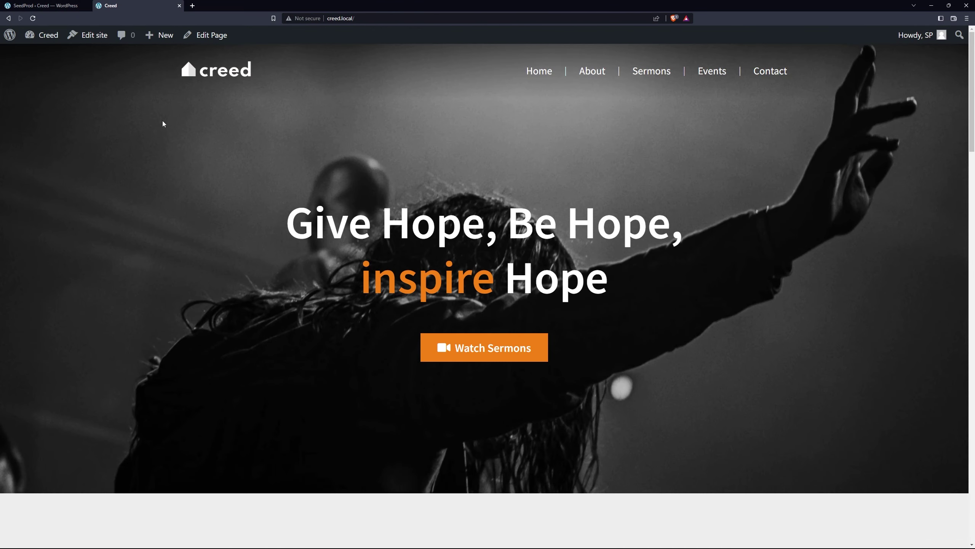
- Sort the theme templates by name and open the Homepage template's design
click(40, 8)
click(149, 215)
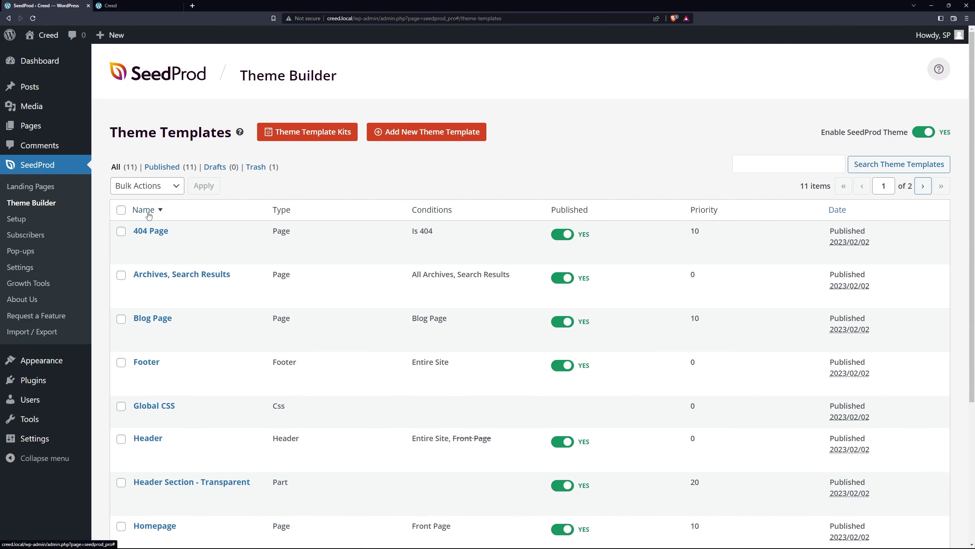
scroll(156, 246, down, 5)
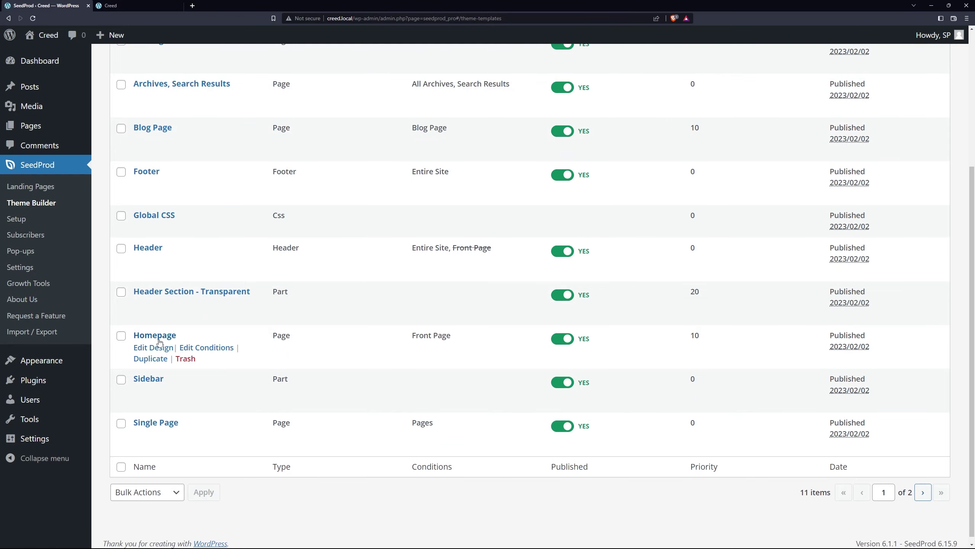
click(153, 348)
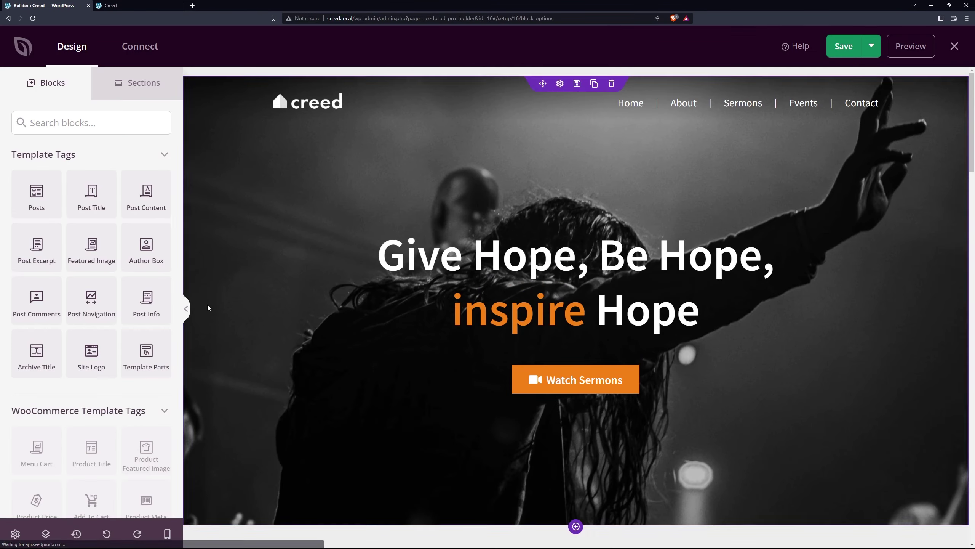
- Look through the homepage's sections and examine the settings of the hero's header row, template part, headline and Watch Sermons button
scroll(928, 400, down, 20)
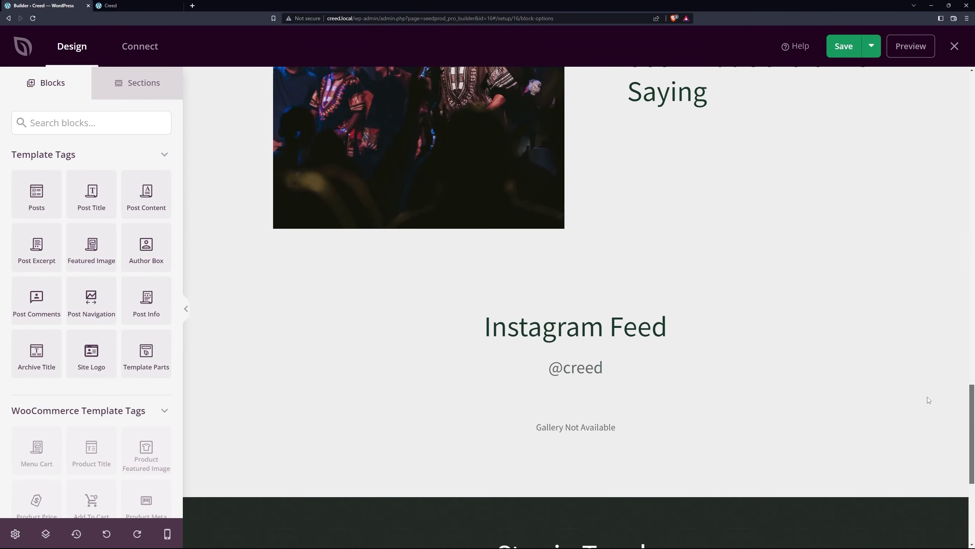
scroll(928, 400, up, 20)
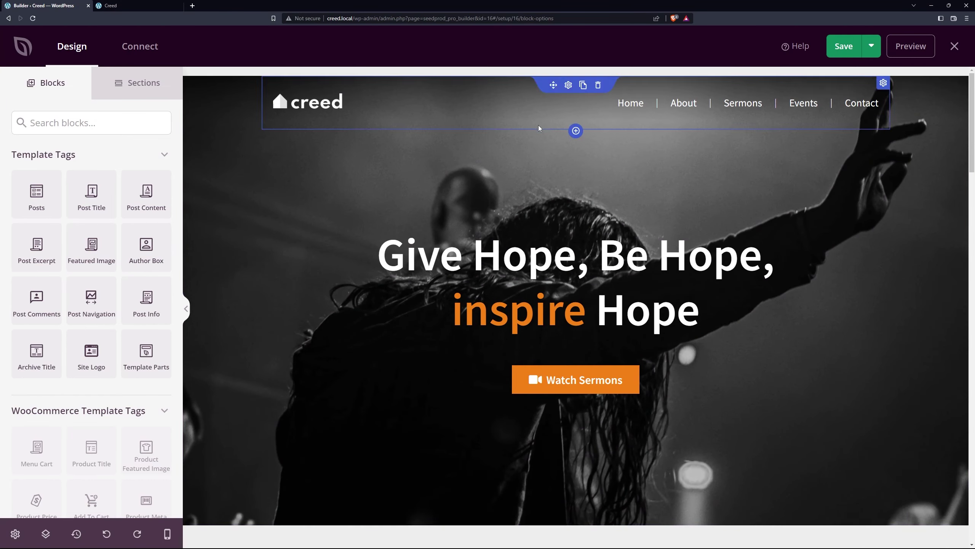
scroll(265, 191, down, 10)
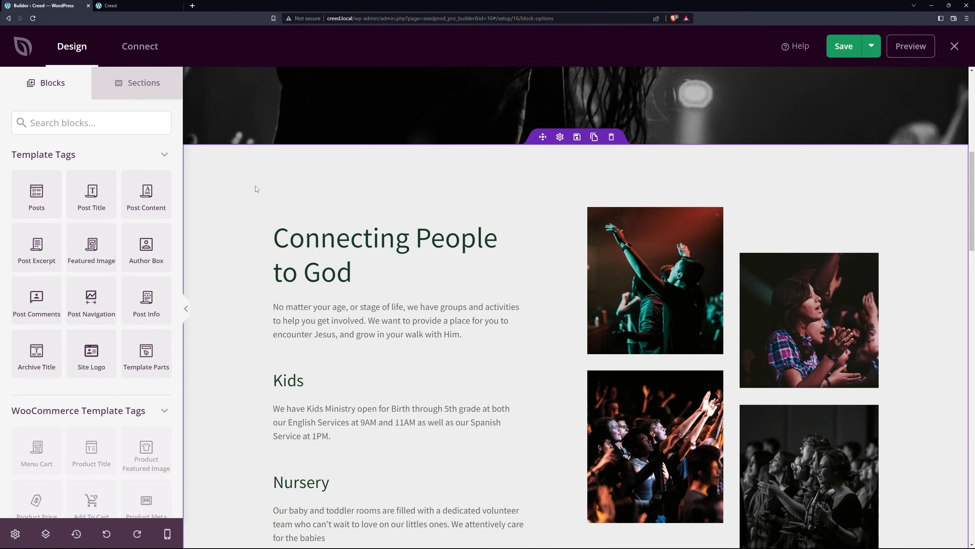
scroll(237, 212, down, 10)
scroll(238, 212, up, 12)
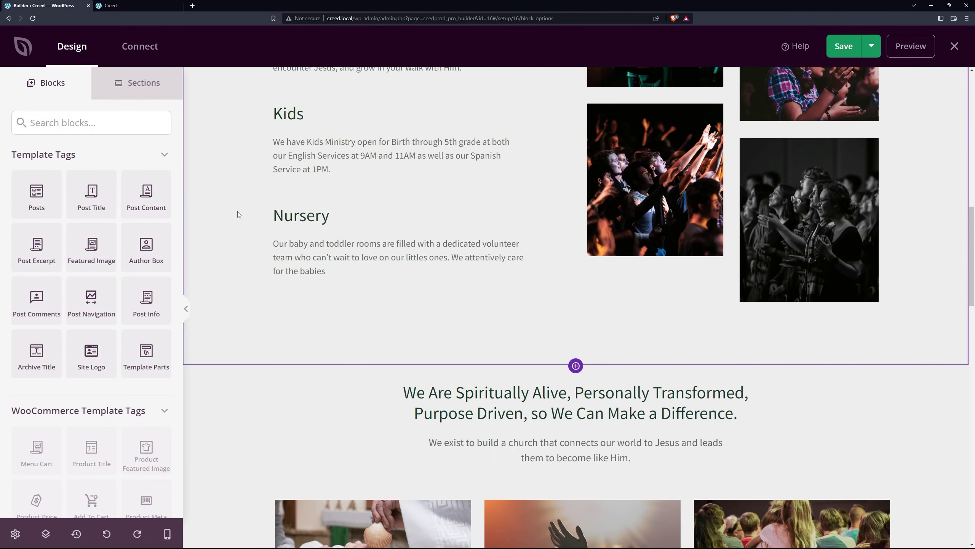
scroll(237, 223, up, 5)
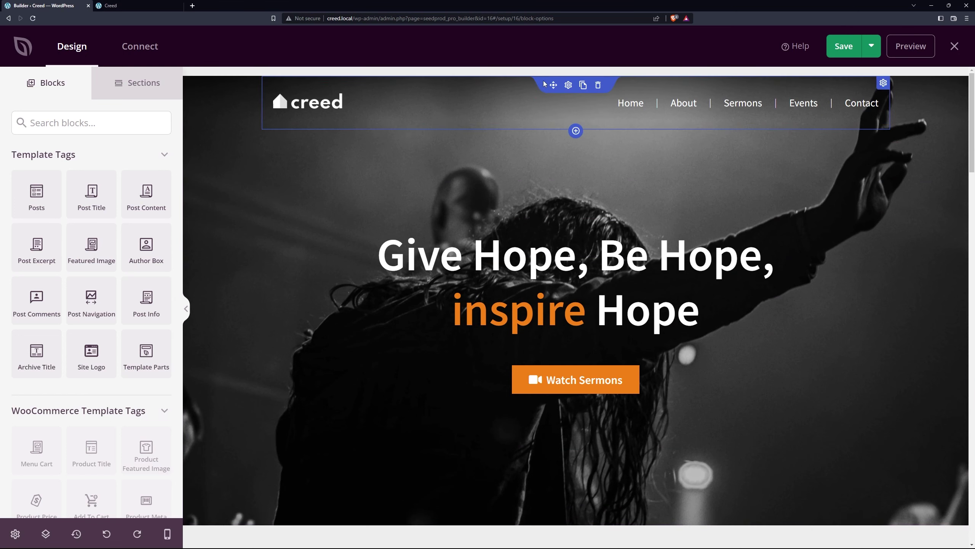
click(569, 85)
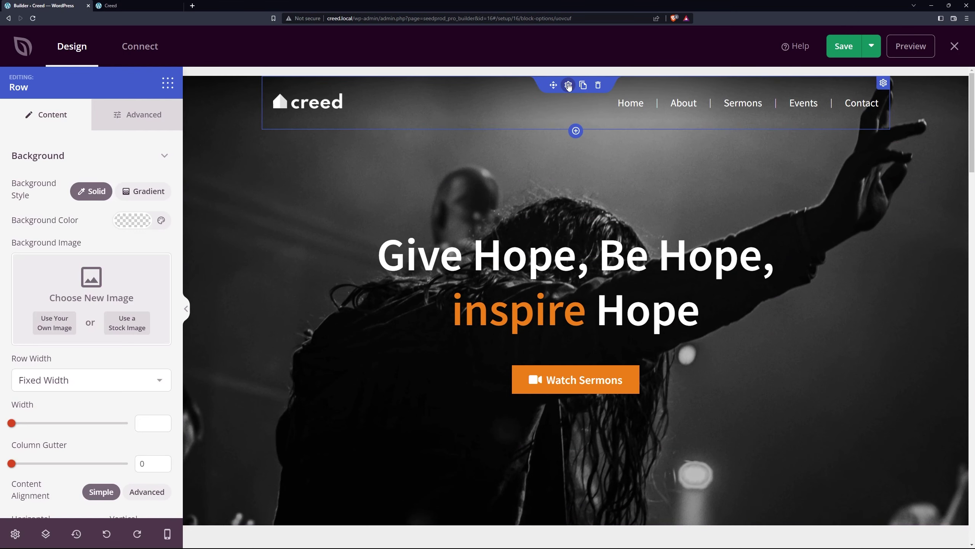
click(363, 111)
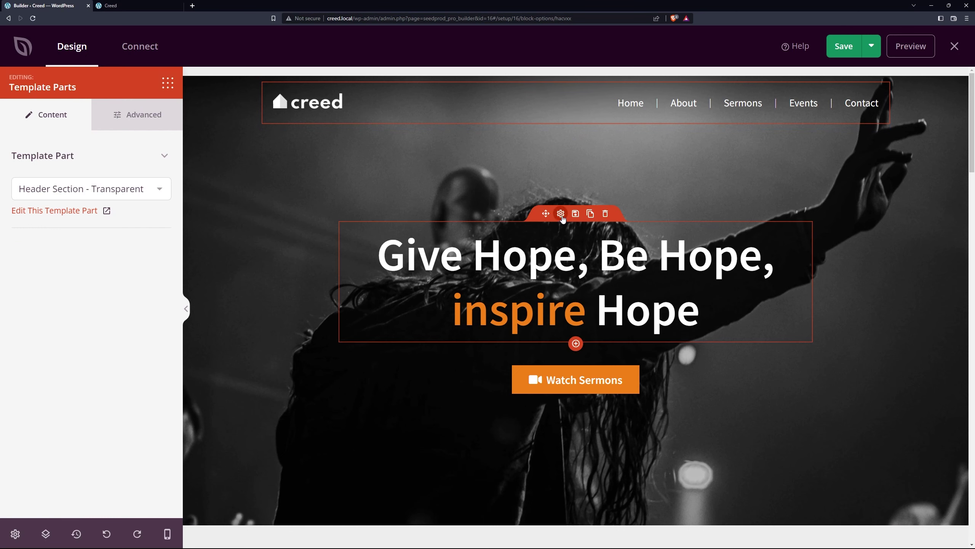
click(561, 214)
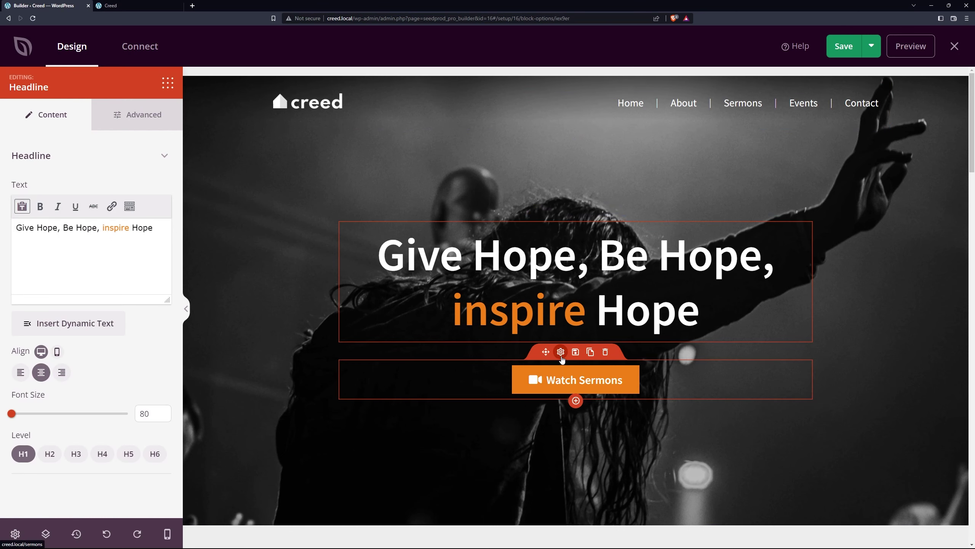
click(562, 353)
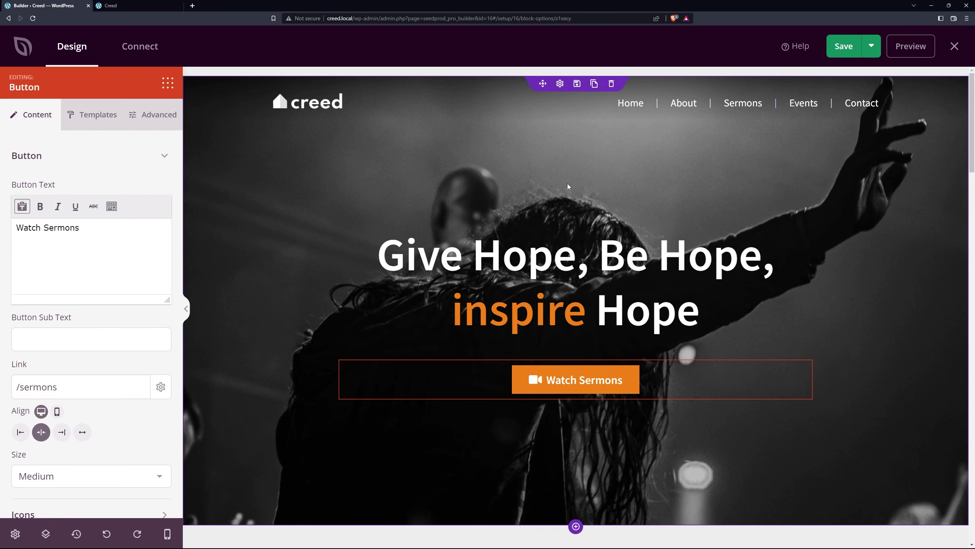
- Open the hero section's settings and remove its background image
click(227, 160)
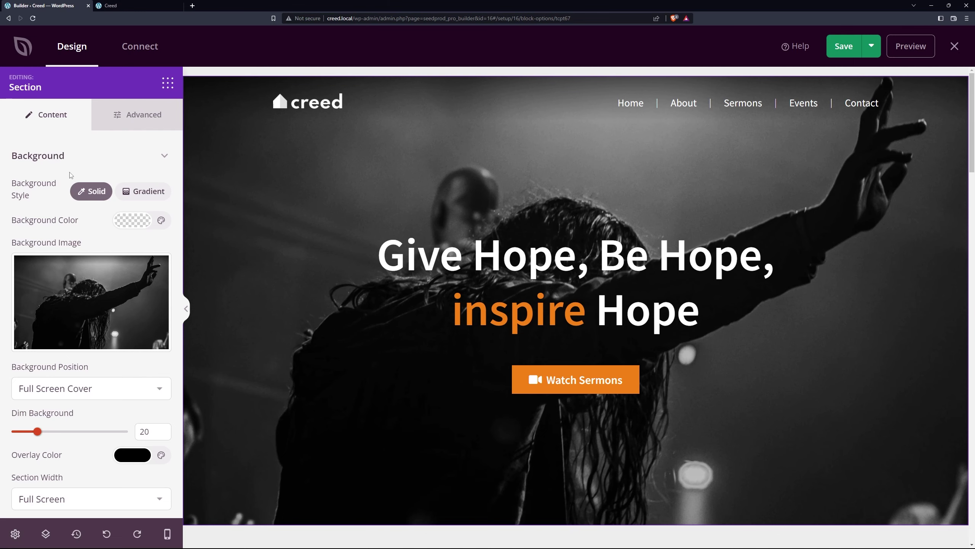
mouse_move(126, 282)
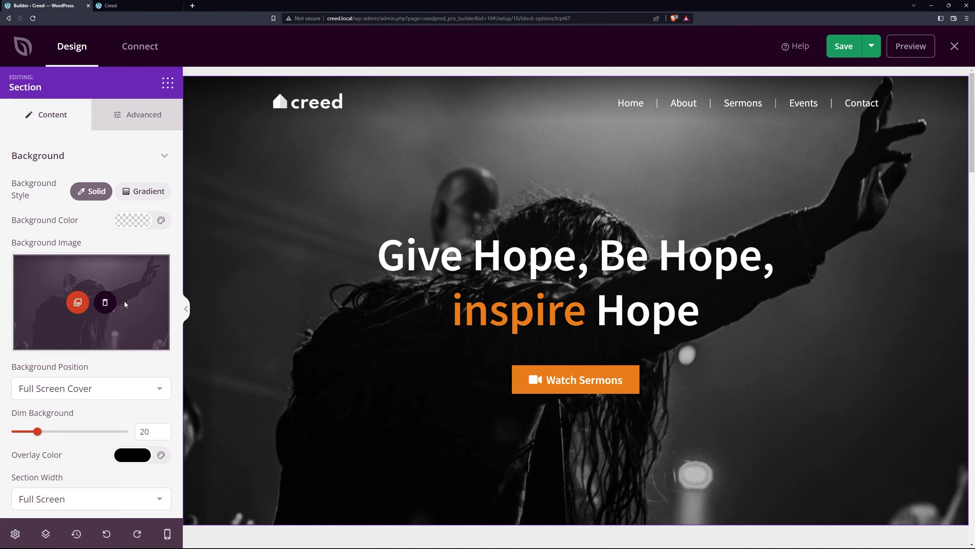
click(105, 303)
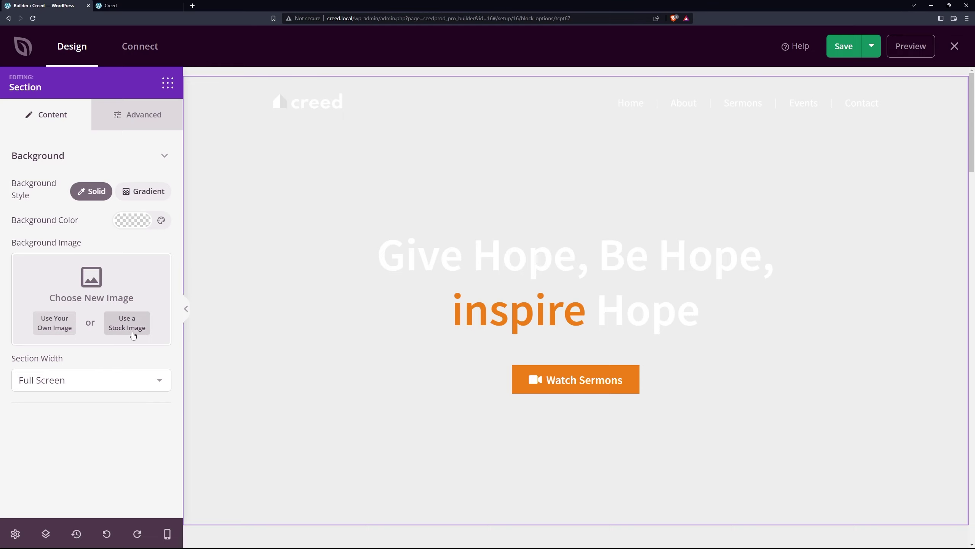
- Search the stock images for "sunset", use the dock-and-boat photo as the hero background and set its position to 100% Width Top
click(133, 329)
text(sunset)
key(Return)
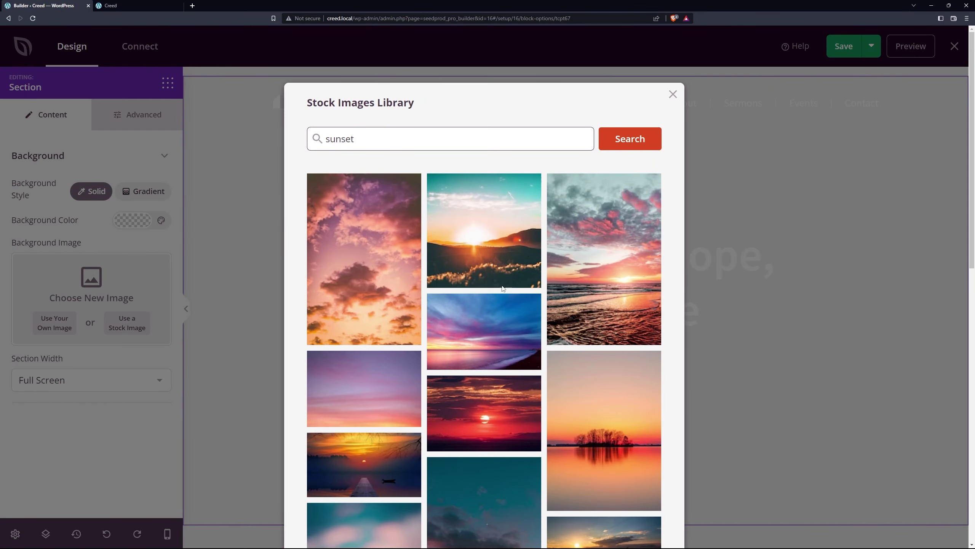
scroll(467, 282, down, 10)
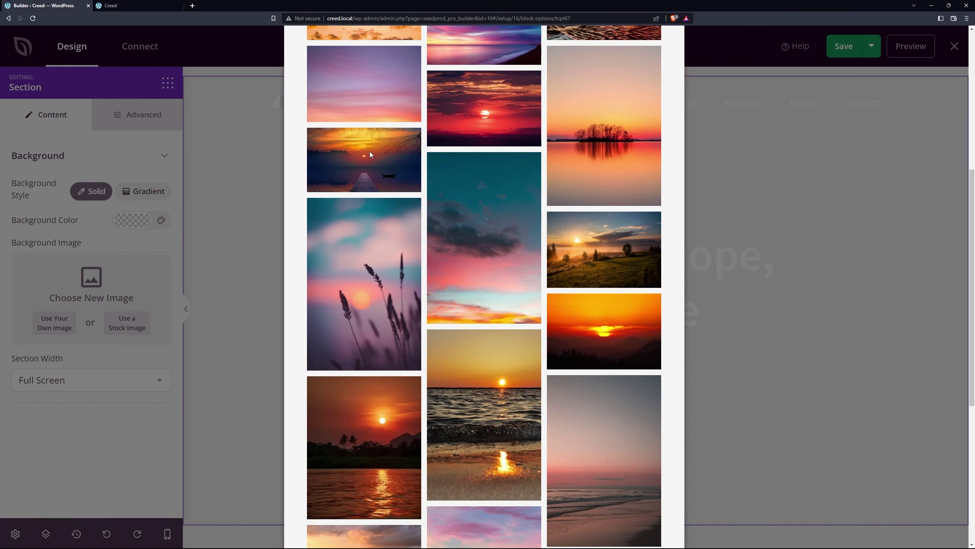
click(368, 149)
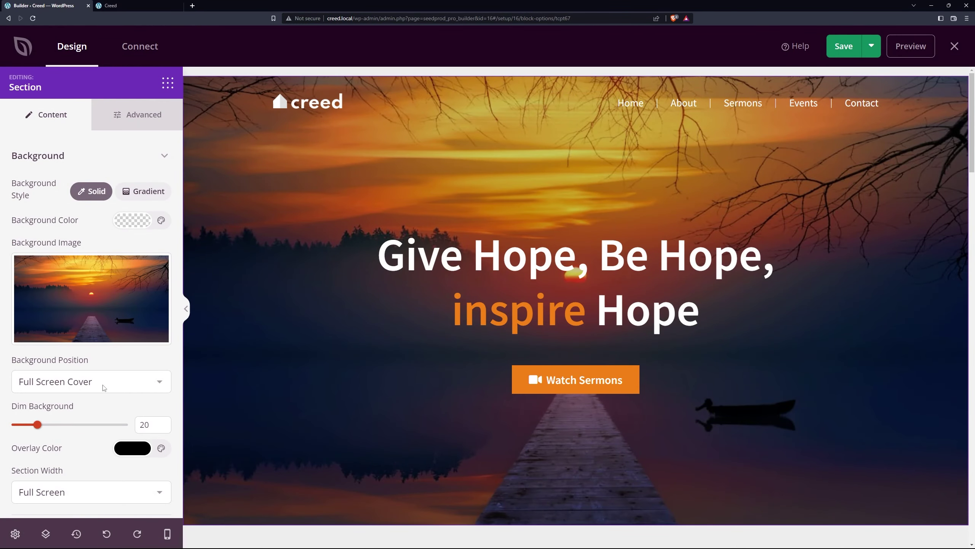
click(120, 390)
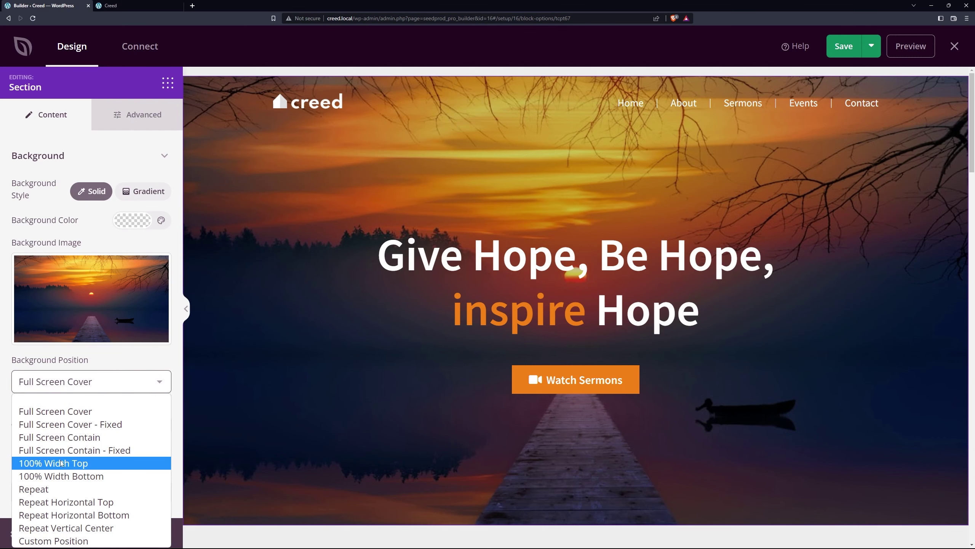
click(73, 463)
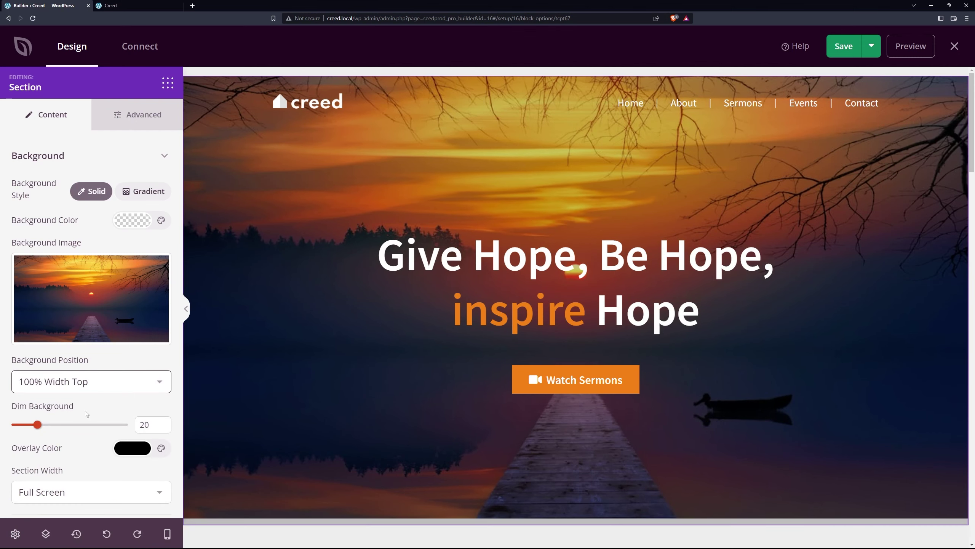
- Set the hero section's background position to Full Screen Cover and its background dimming to 50
click(77, 388)
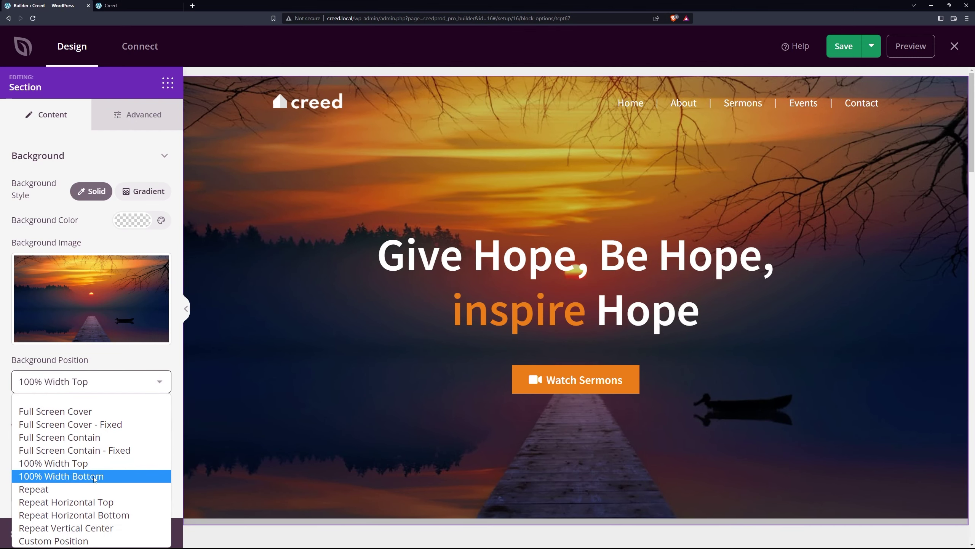
click(69, 476)
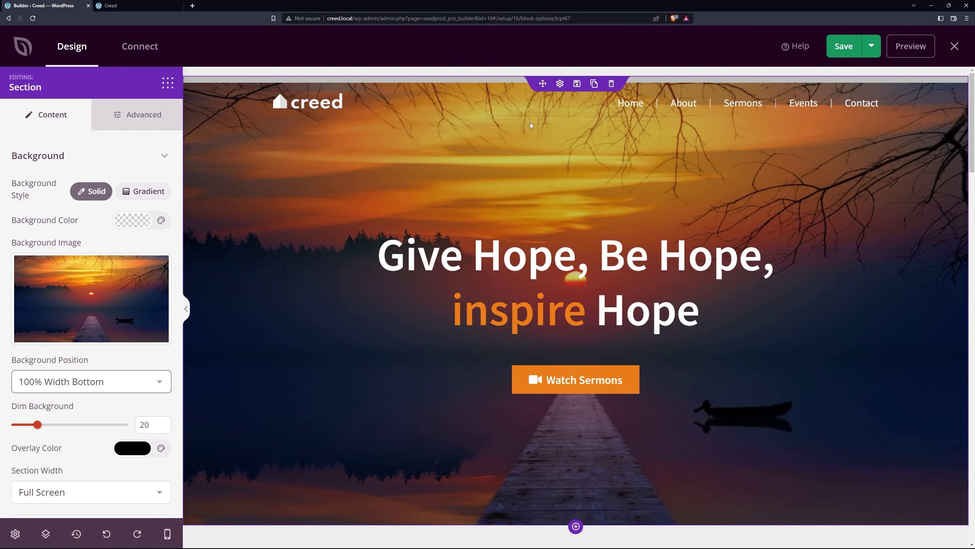
click(72, 386)
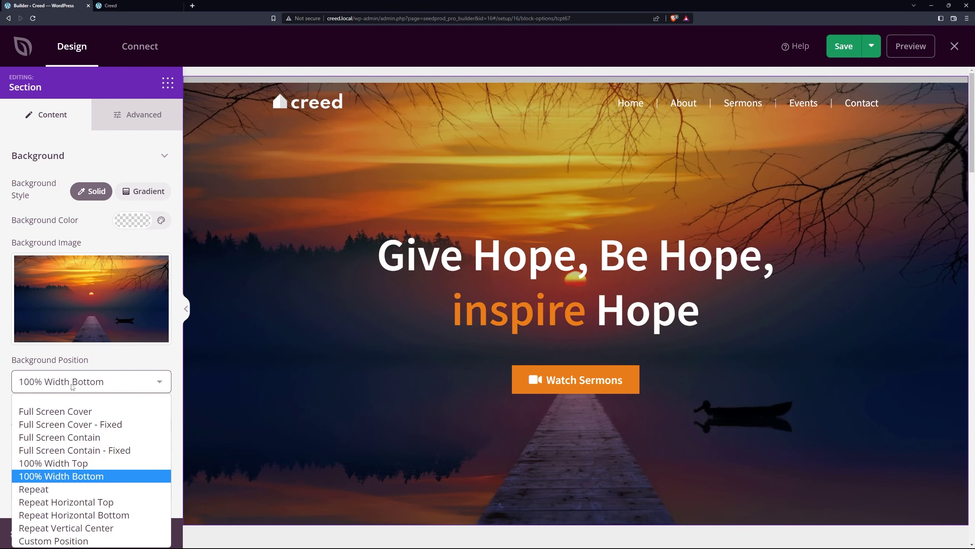
click(73, 411)
drag(38, 424, 77, 426)
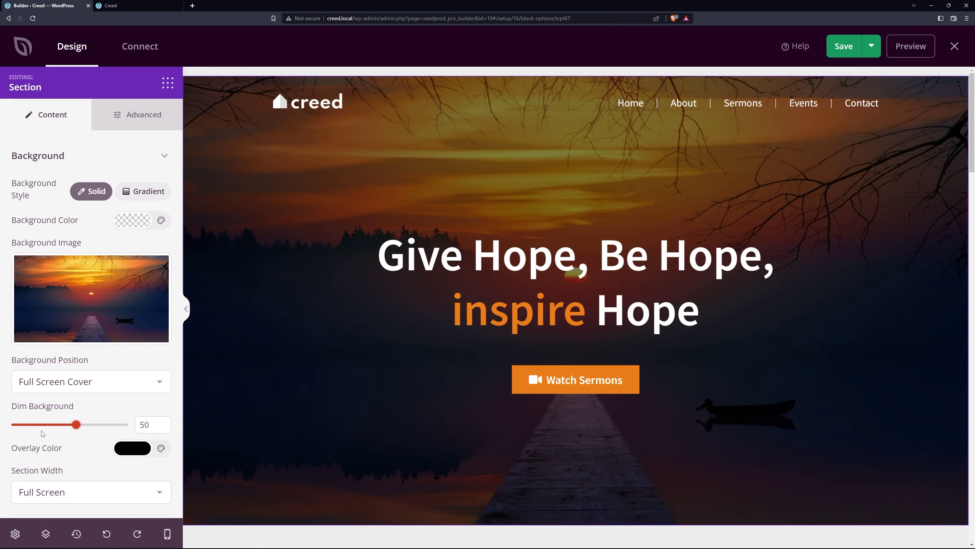
- Try orange, green and blue overlay colors on the hero section, restore black #000000, and view the section's advanced settings
click(132, 448)
click(50, 346)
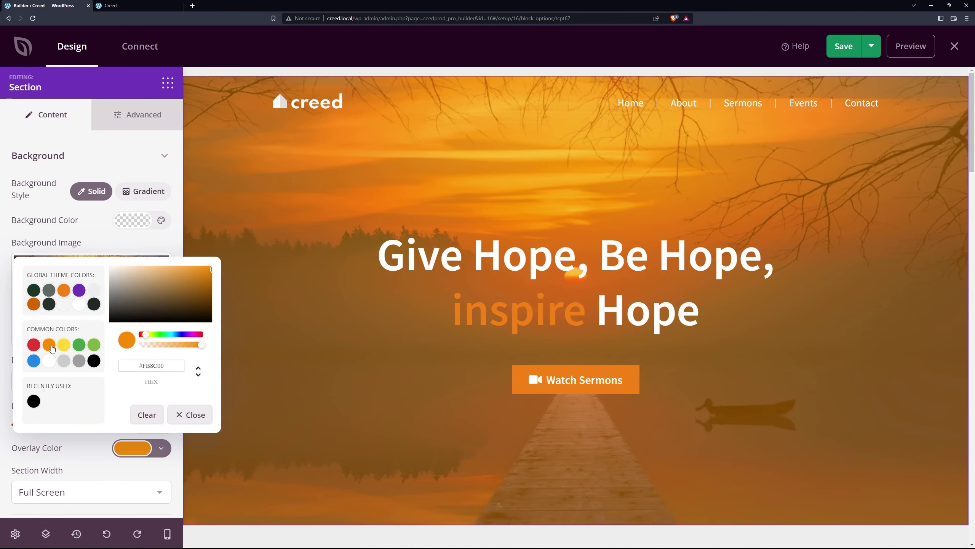
click(75, 293)
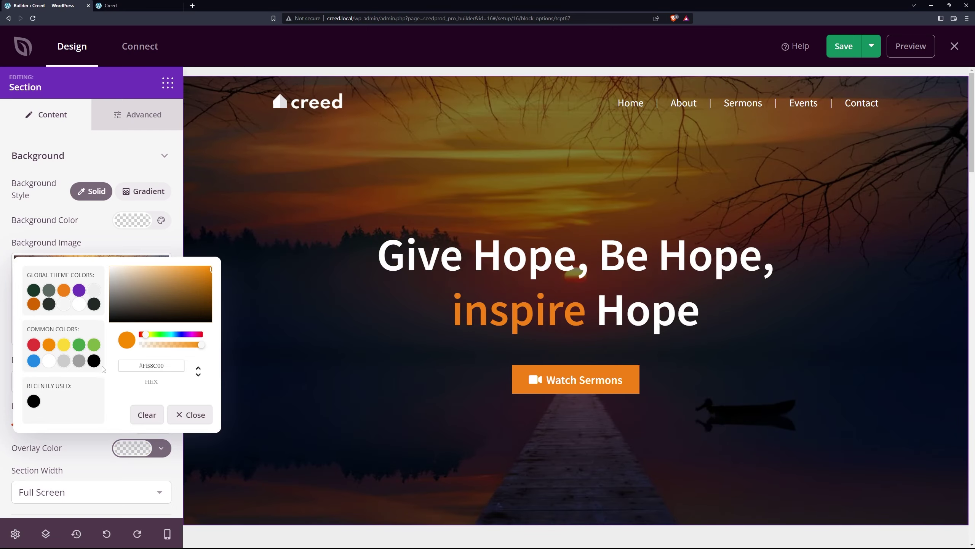
click(94, 346)
click(34, 361)
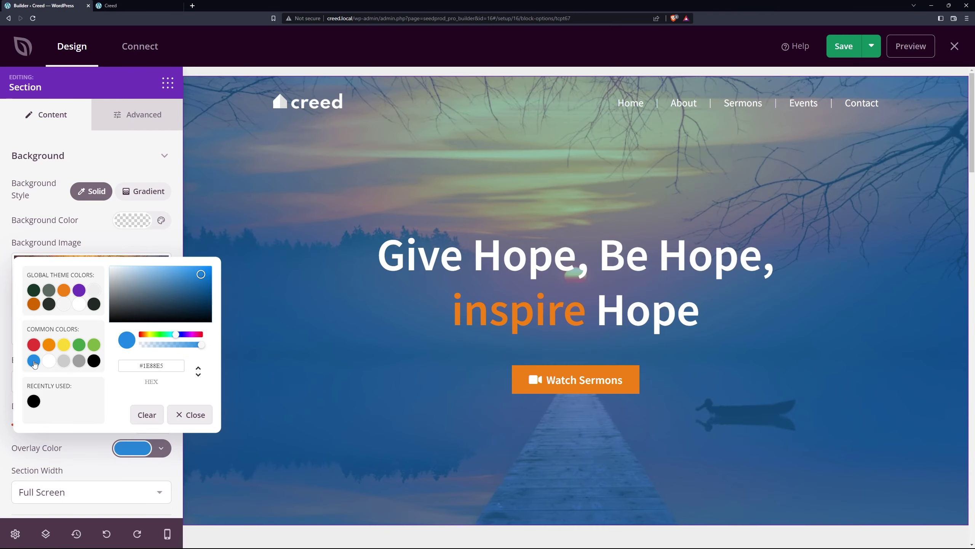
click(93, 361)
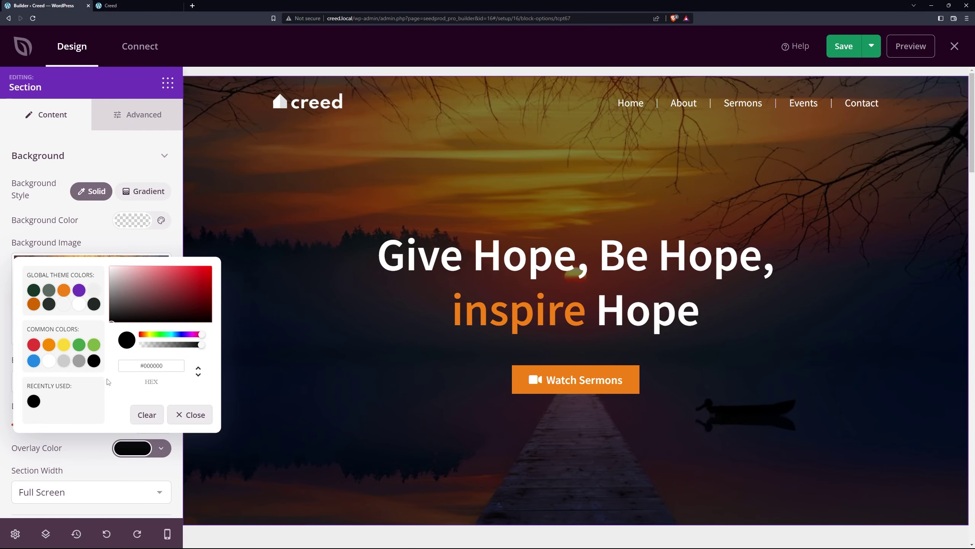
click(190, 414)
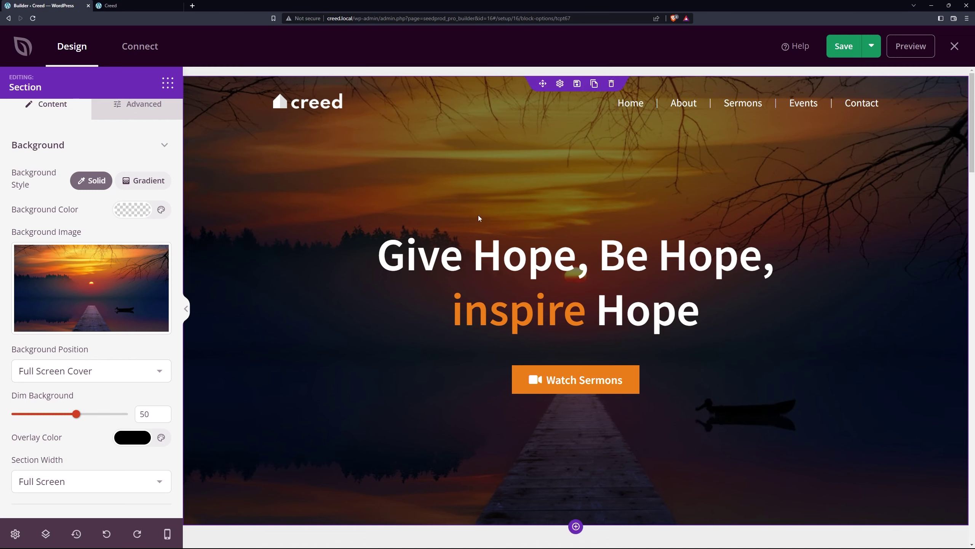
click(134, 120)
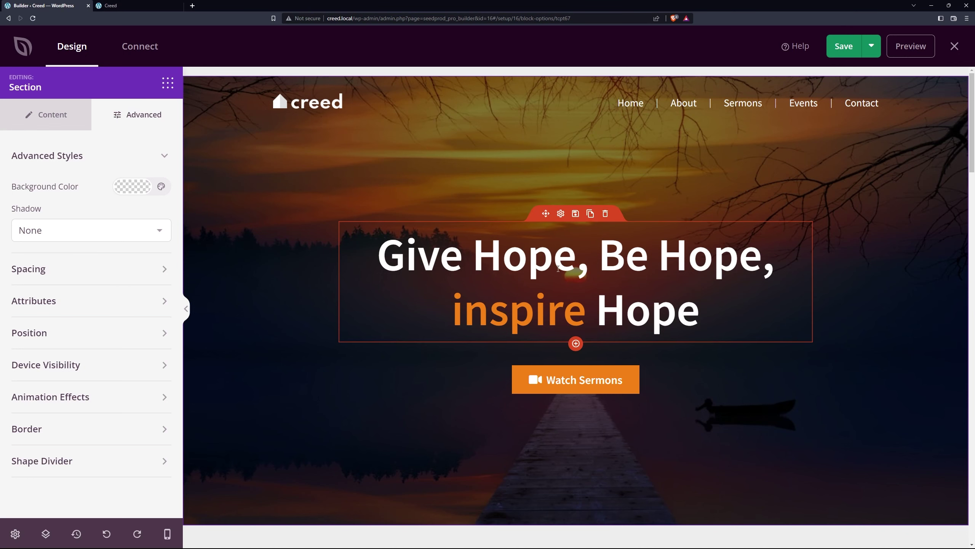
- Open the hero headline's settings and replace its text with "New Text"
click(561, 214)
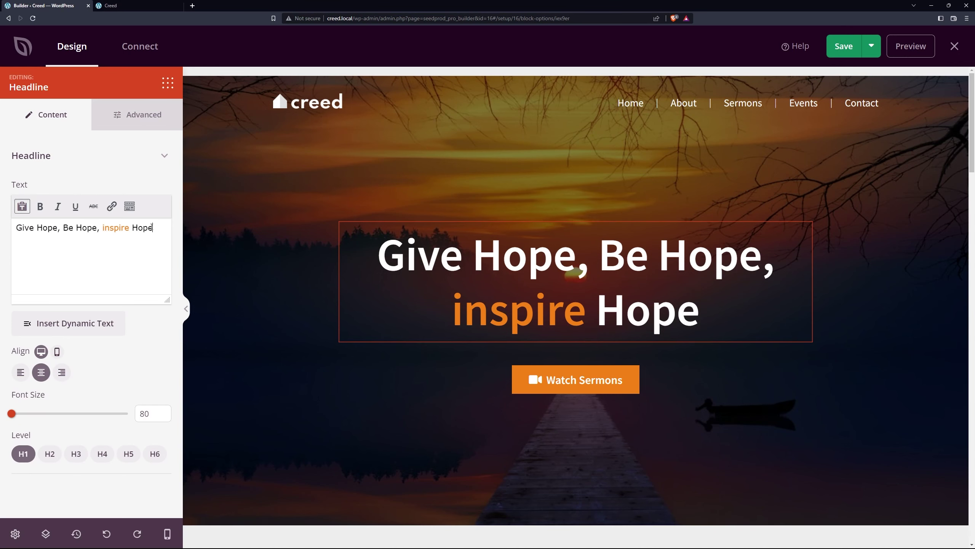
drag(152, 226, 6, 223)
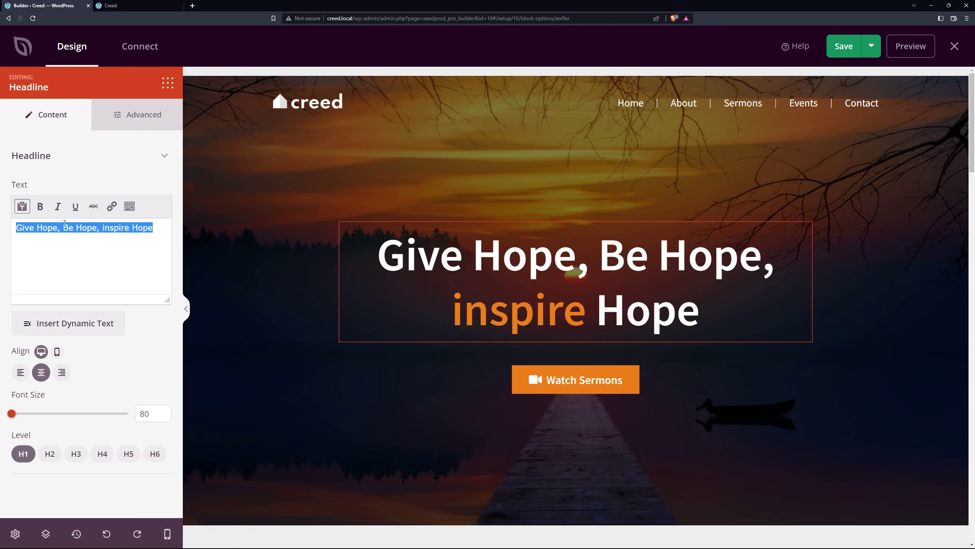
key(BackSpace)
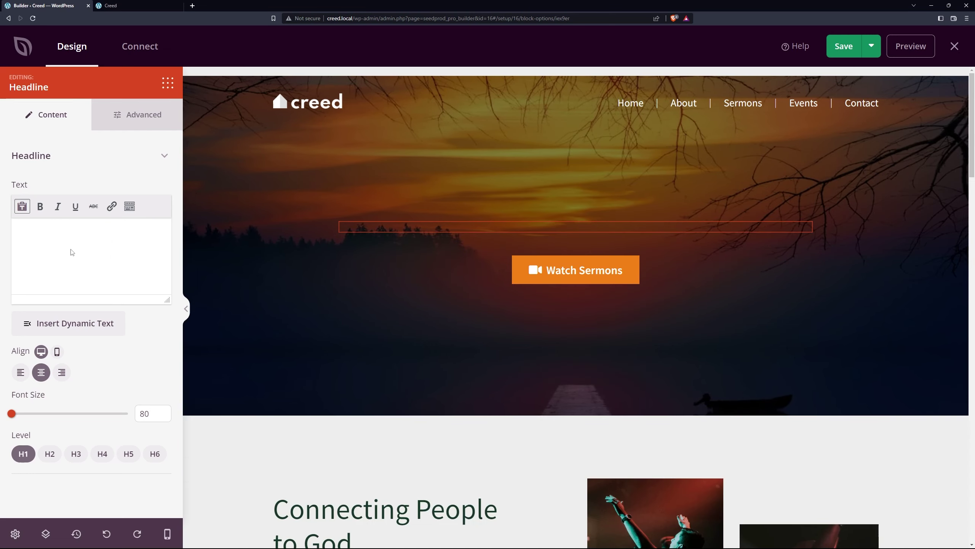
text(New Text)
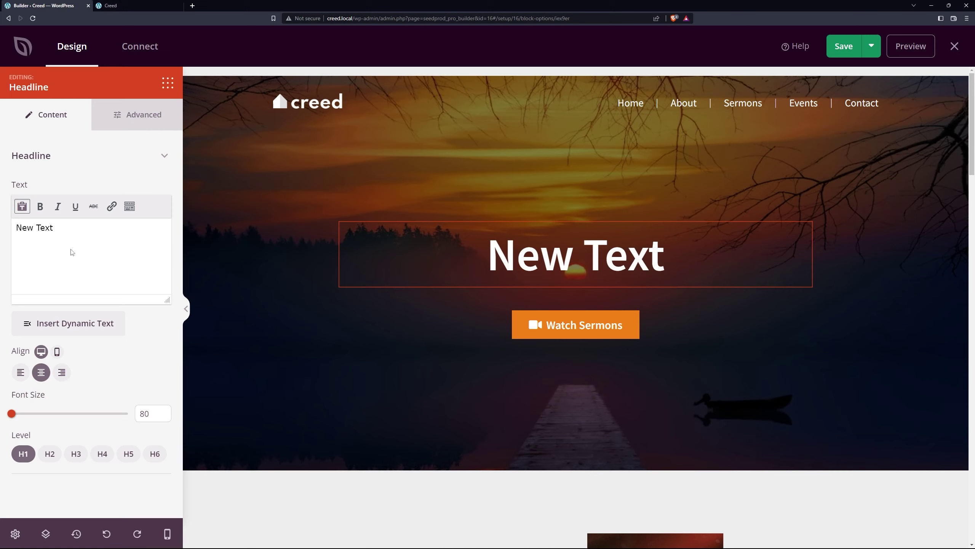
- Try underline, strikethrough and an orange background color on the word "Text" in the headline
double_click(40, 228)
click(76, 209)
click(77, 211)
click(93, 210)
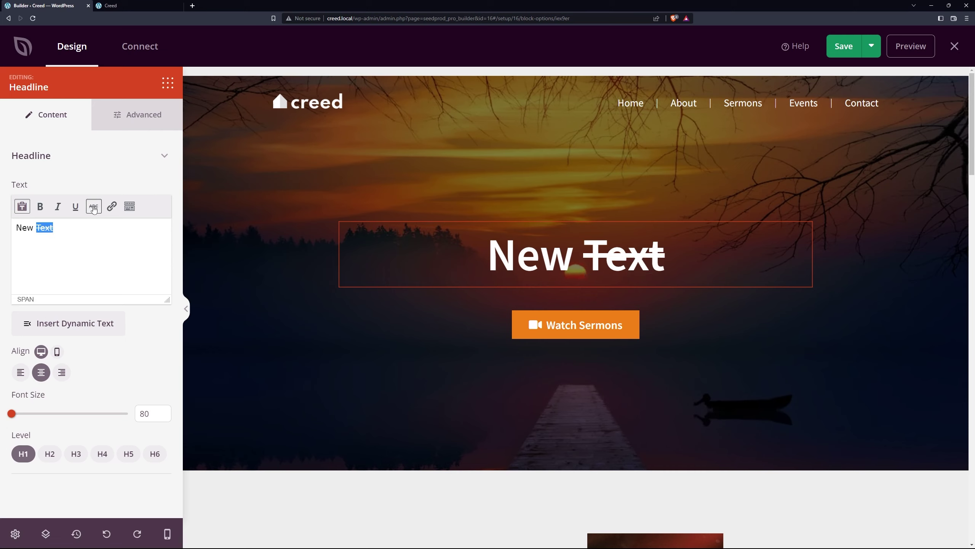
click(94, 209)
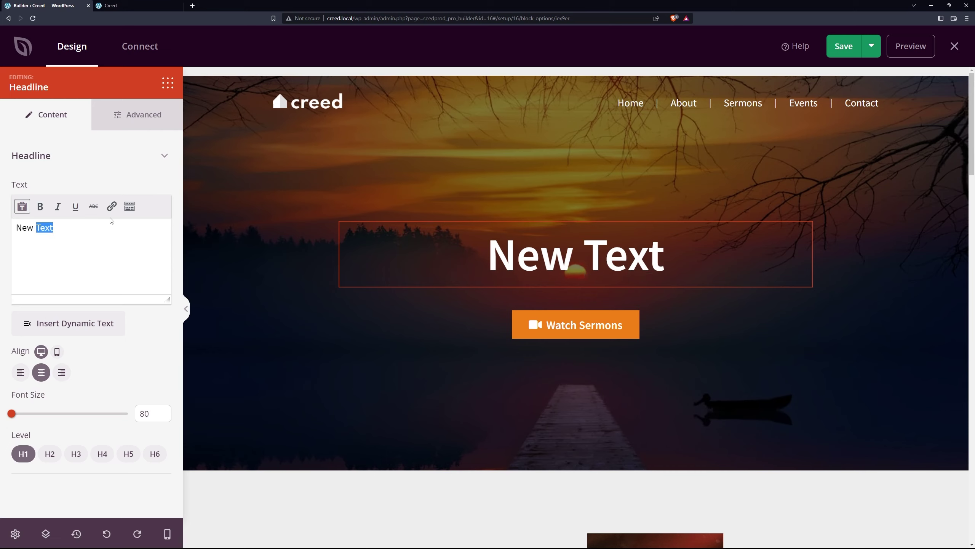
click(129, 208)
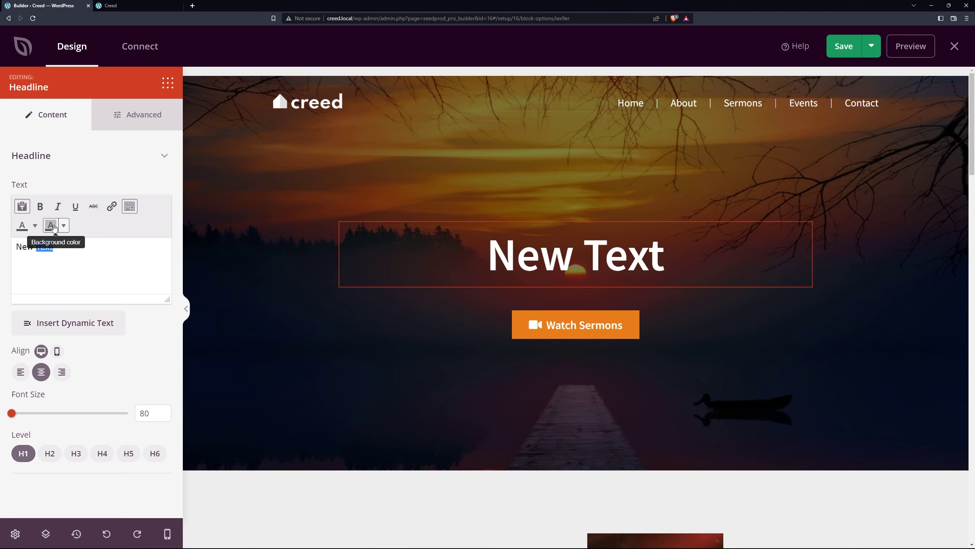
click(64, 225)
click(32, 259)
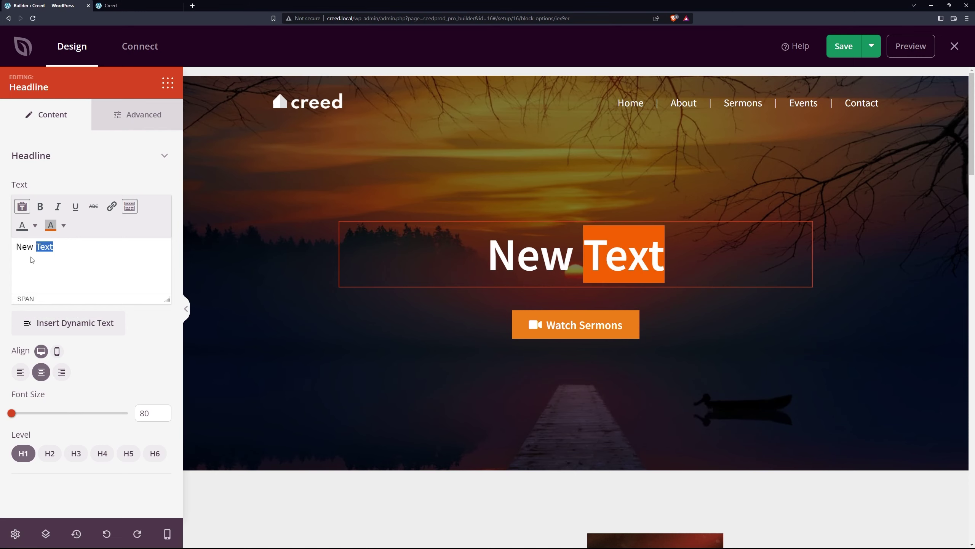
key(ctrl+z)
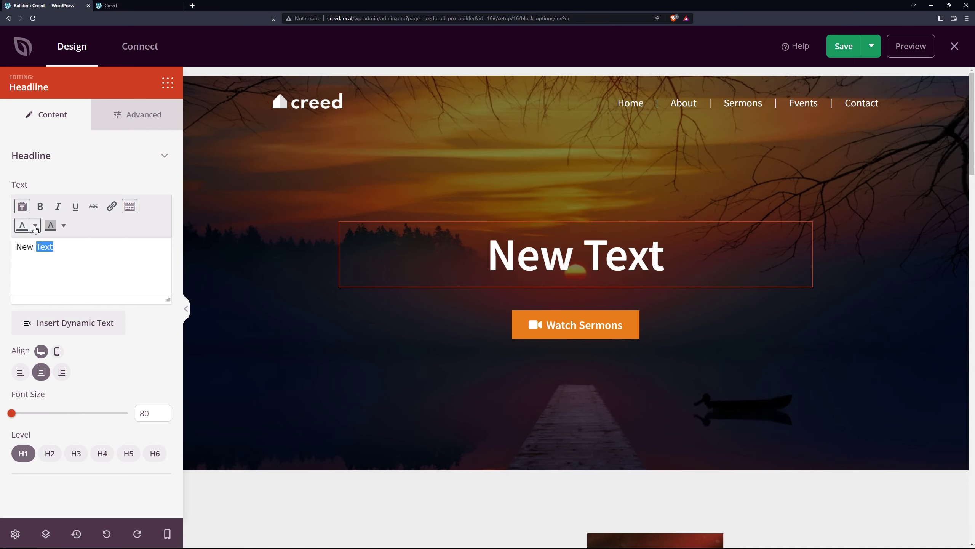
- Restore the headline to "Give Hope, Be Hope, inspire Hope" and color the word "Hope" after "Be" orange
click(35, 227)
click(35, 258)
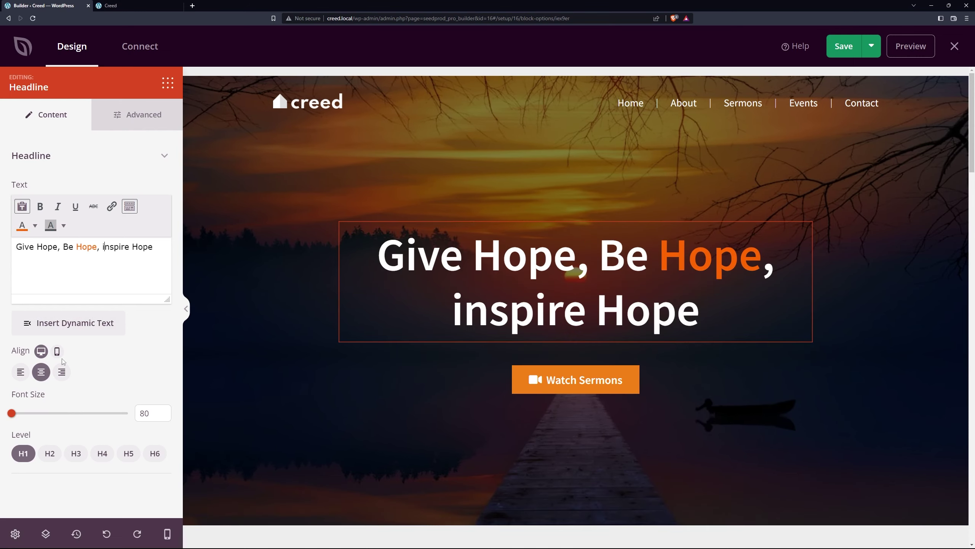
- Try left and right alignment on the headline, return it to centered, and set its font size to 72
click(20, 372)
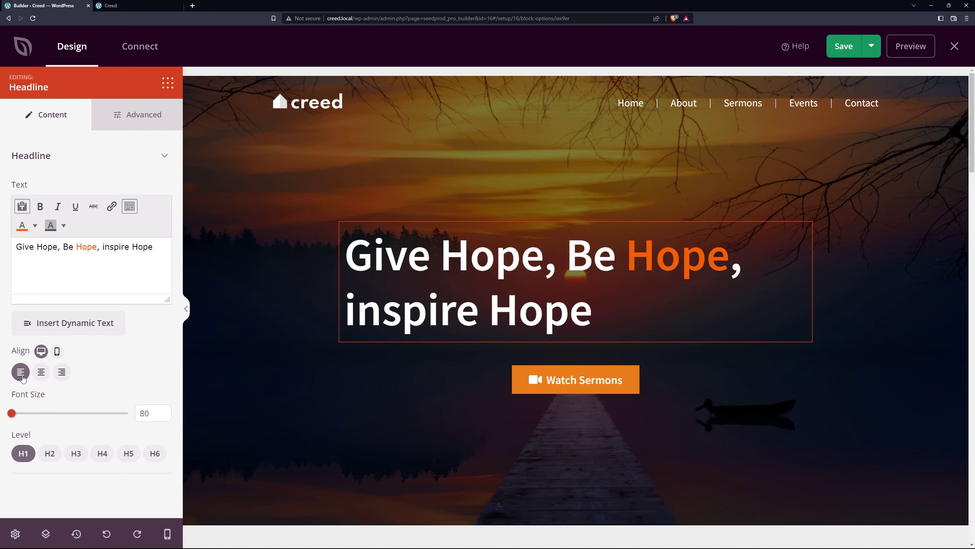
click(62, 371)
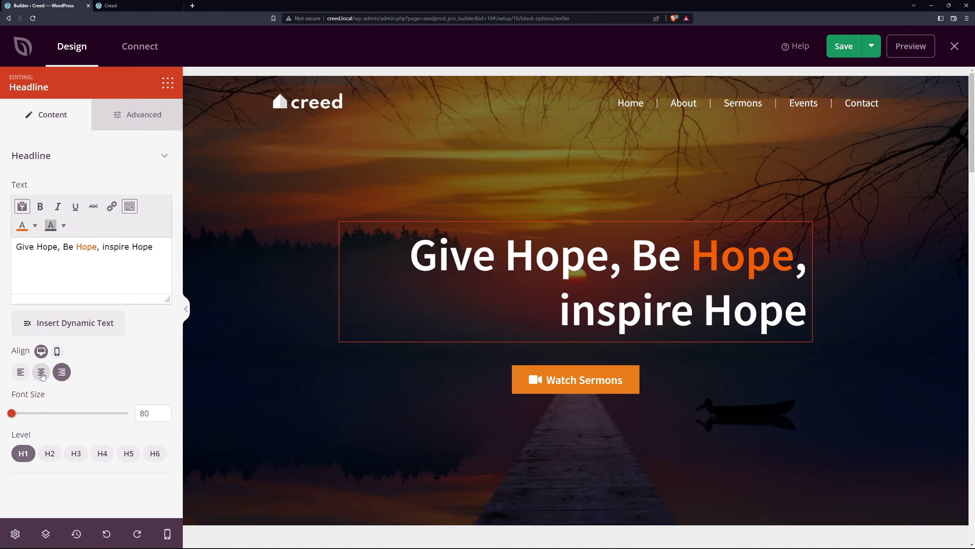
click(41, 372)
drag(12, 413, 128, 414)
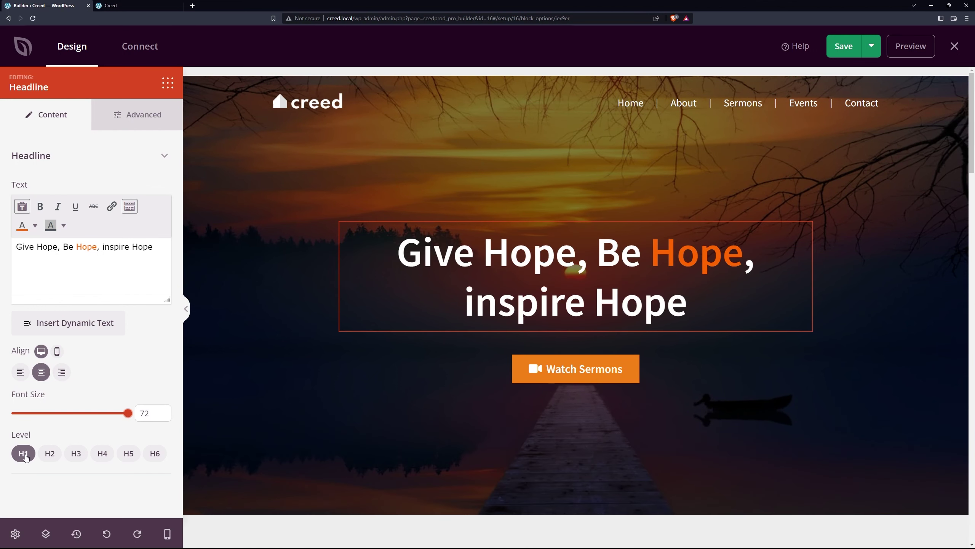
- Try hiding the headline on mobile while checking it in the mobile preview, and return to the desktop view
click(129, 123)
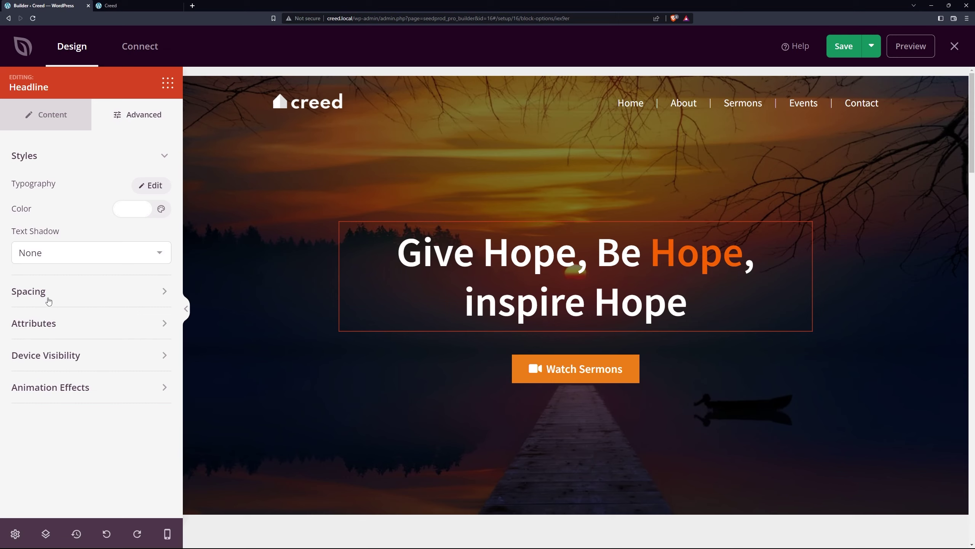
click(82, 361)
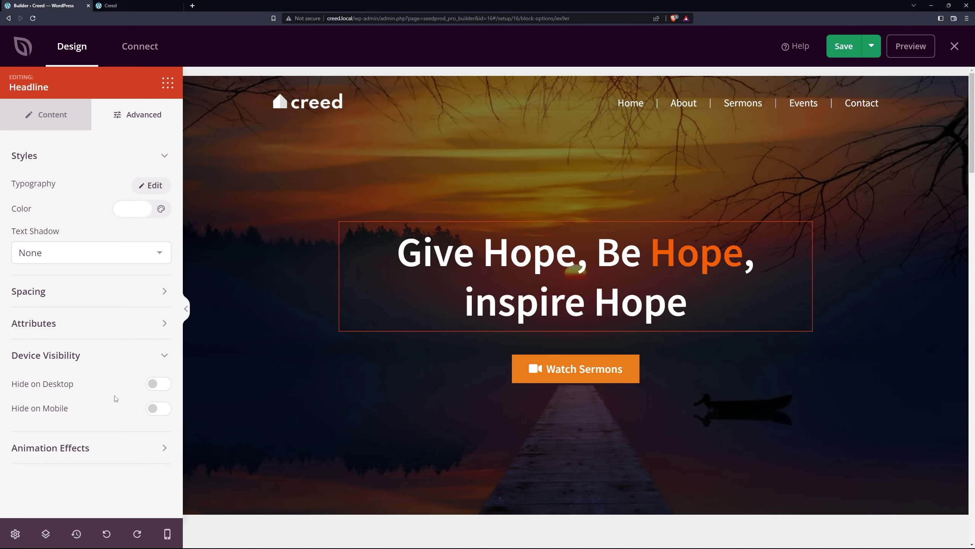
click(168, 534)
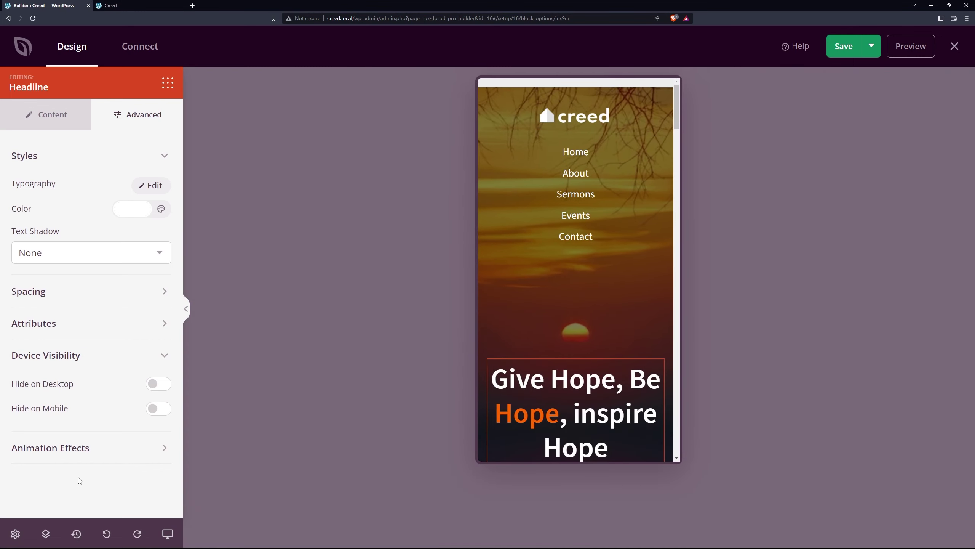
scroll(572, 301, down, 5)
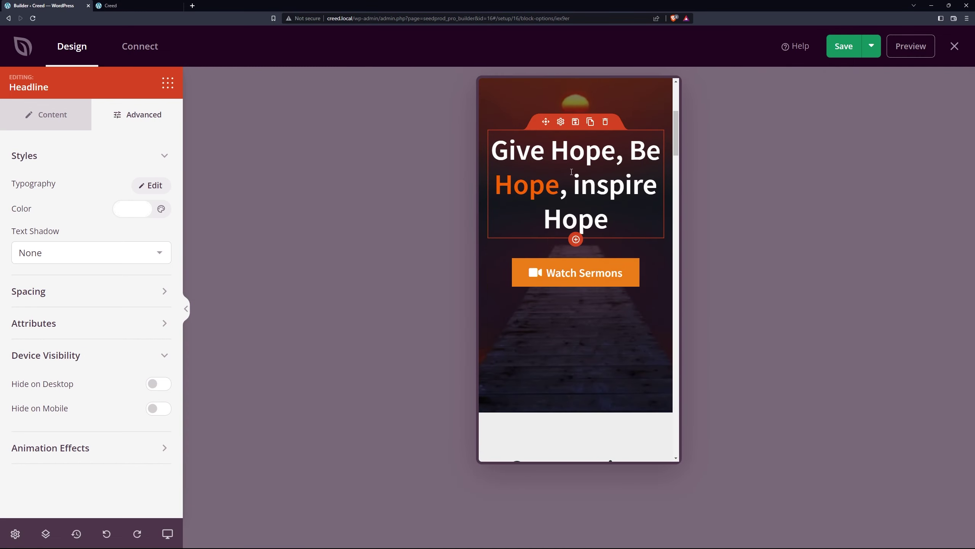
click(158, 410)
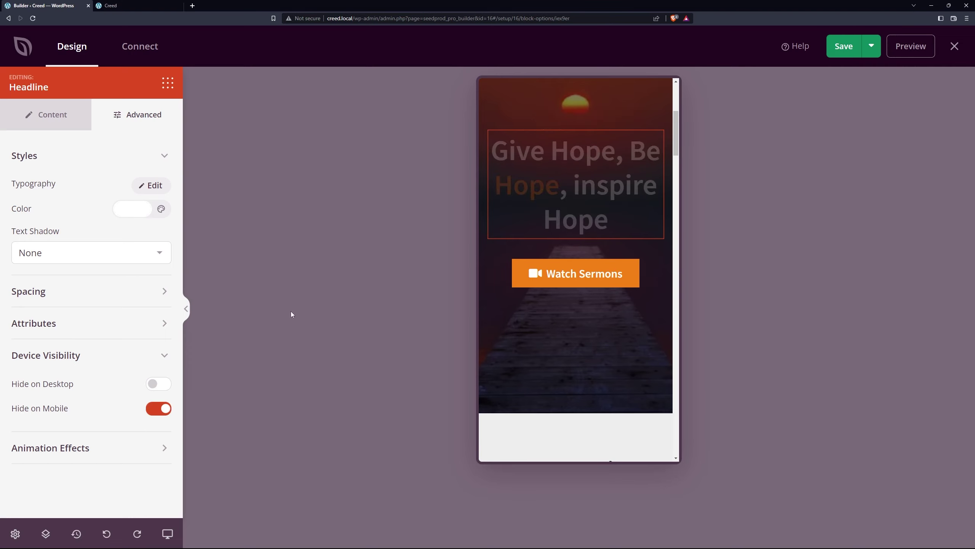
click(153, 409)
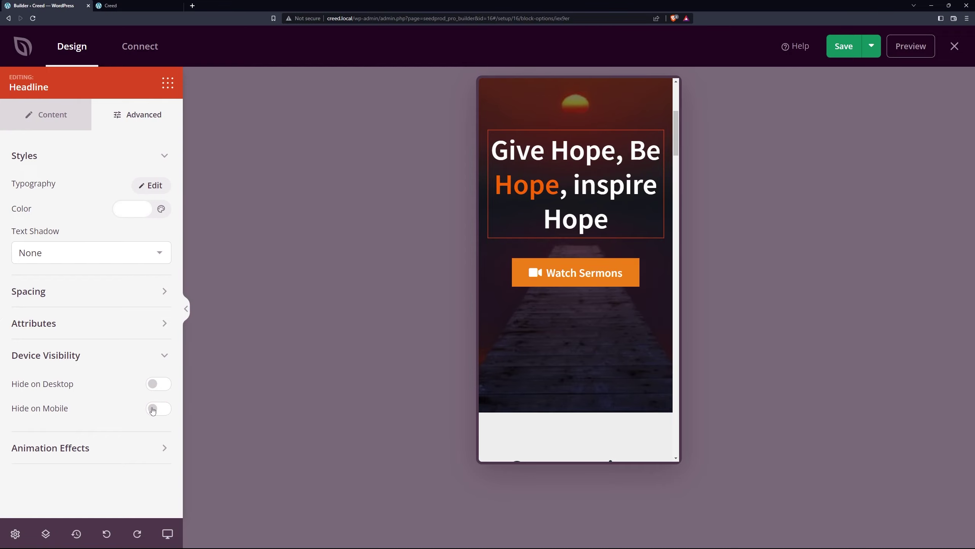
click(167, 534)
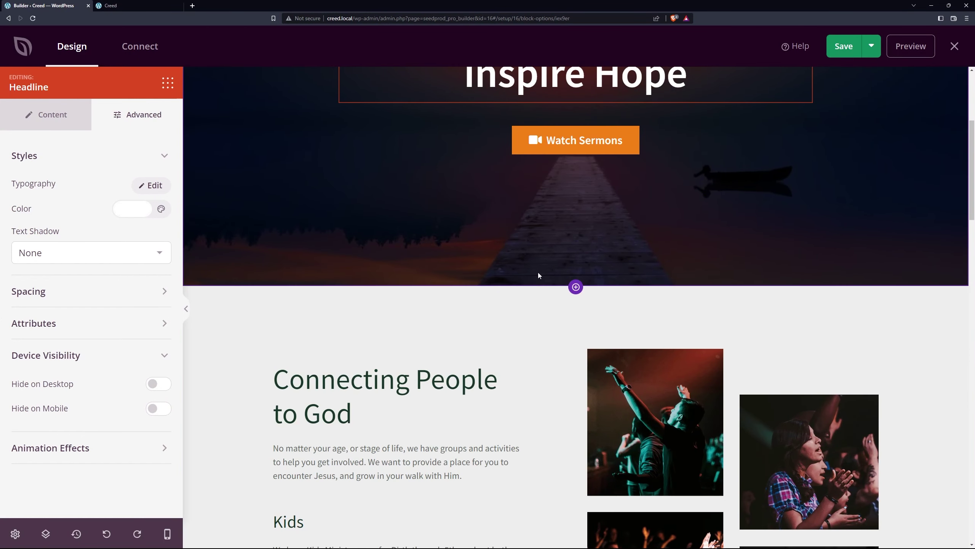
- Add the sub text "Every Tuesday" to the hero's Watch Sermons button
scroll(538, 275, up, 5)
click(557, 369)
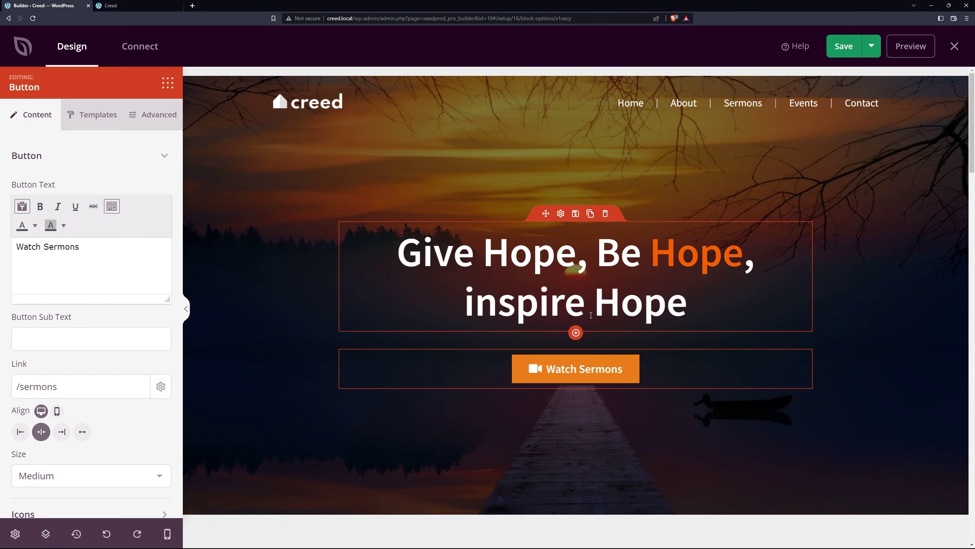
click(120, 249)
key(ctrl+a)
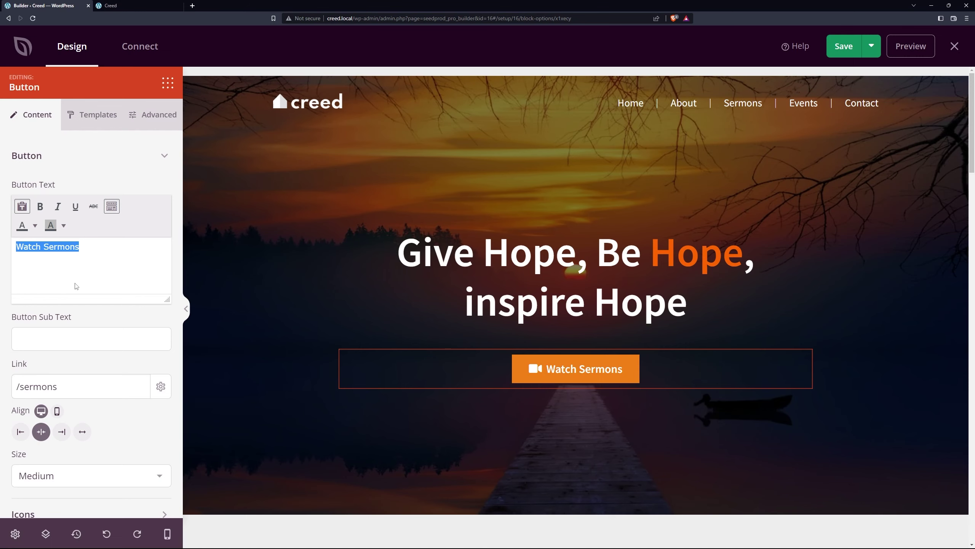
click(43, 339)
text(srthersthsrht)
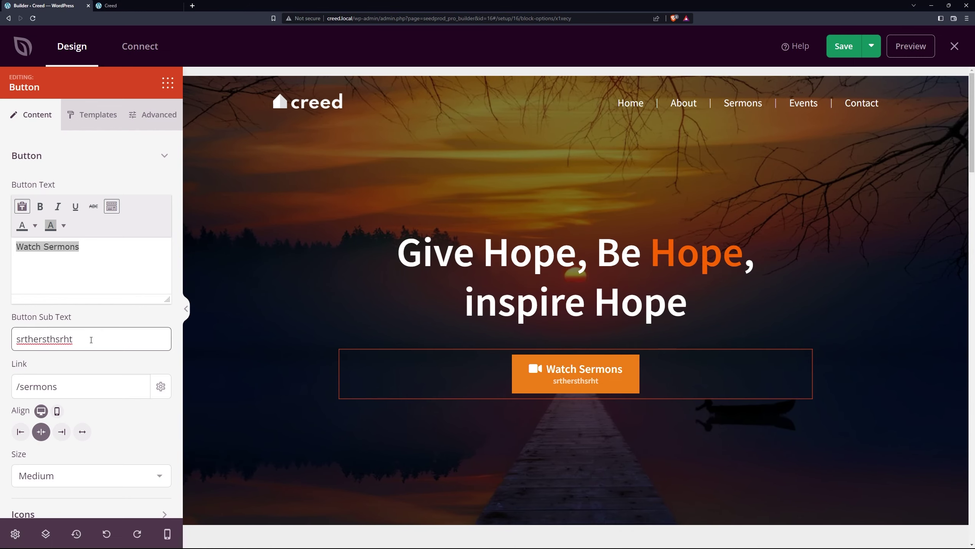
key(ctrl+a)
text(Every T)
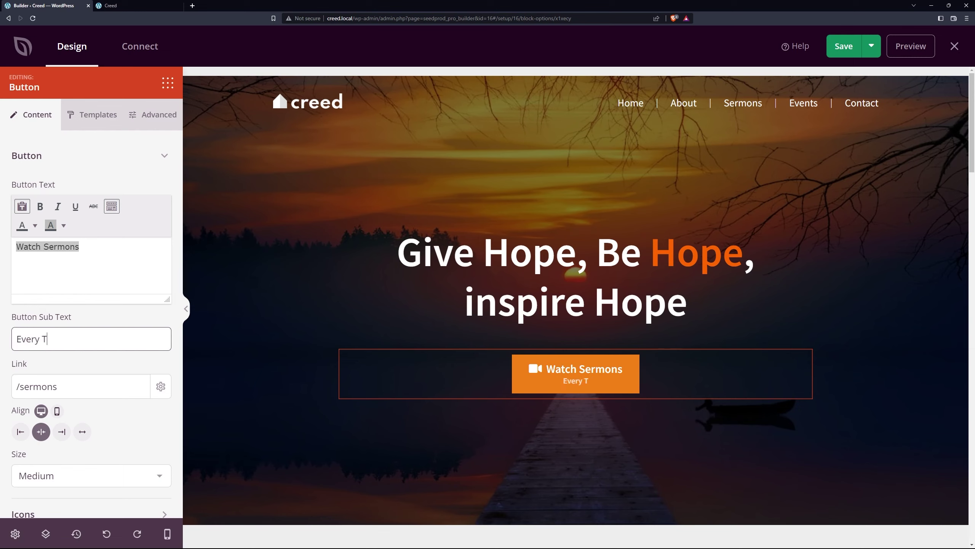
text(uesday)
- Try left and full-width alignment on the Watch Sermons button, and return it to centered
scroll(79, 360, down, 1)
triple_click(79, 361)
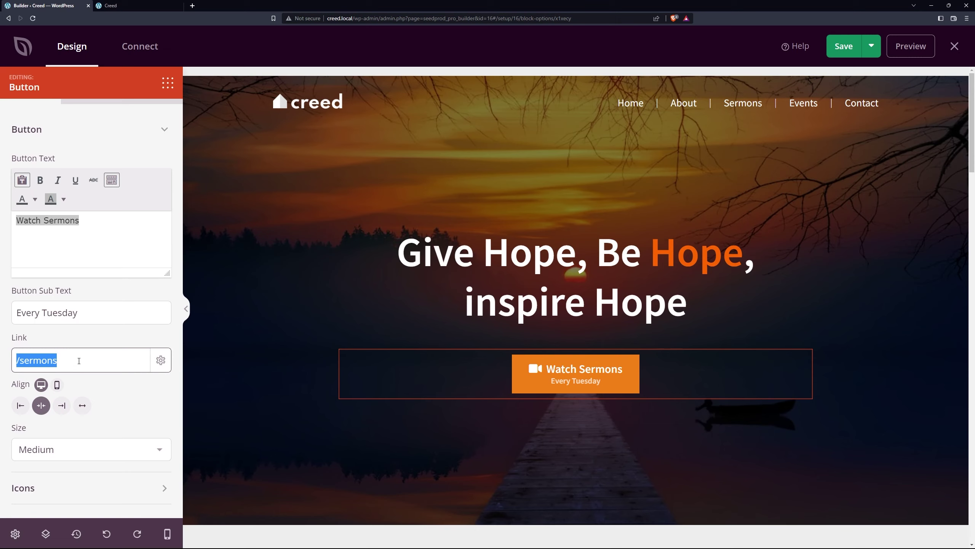
click(20, 405)
click(41, 406)
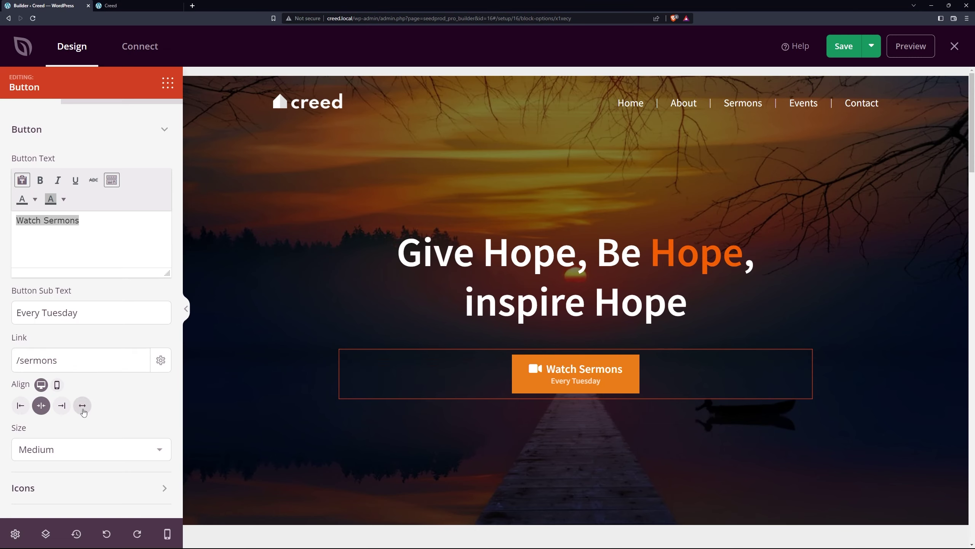
click(82, 405)
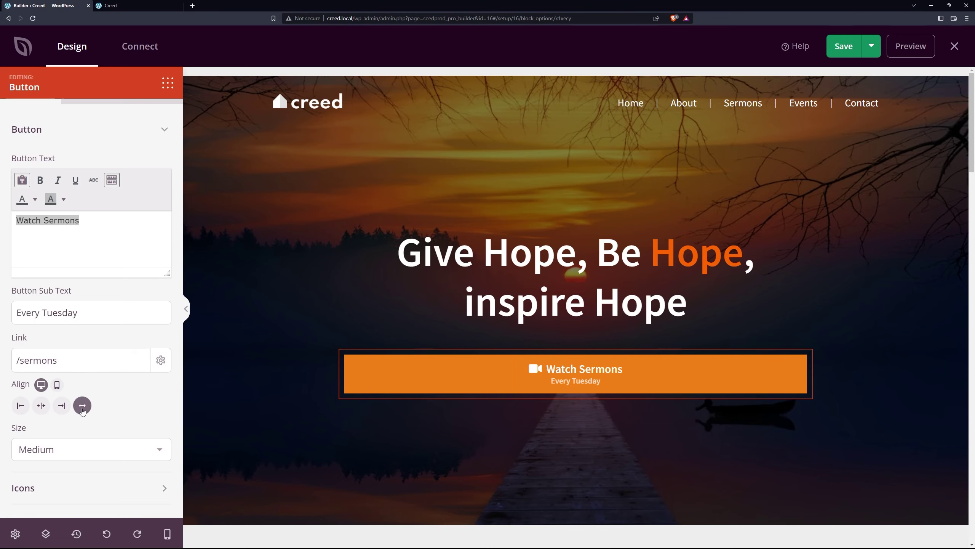
click(41, 406)
- Try the 2X Large size on the Watch Sermons button, and settle on Large
click(126, 448)
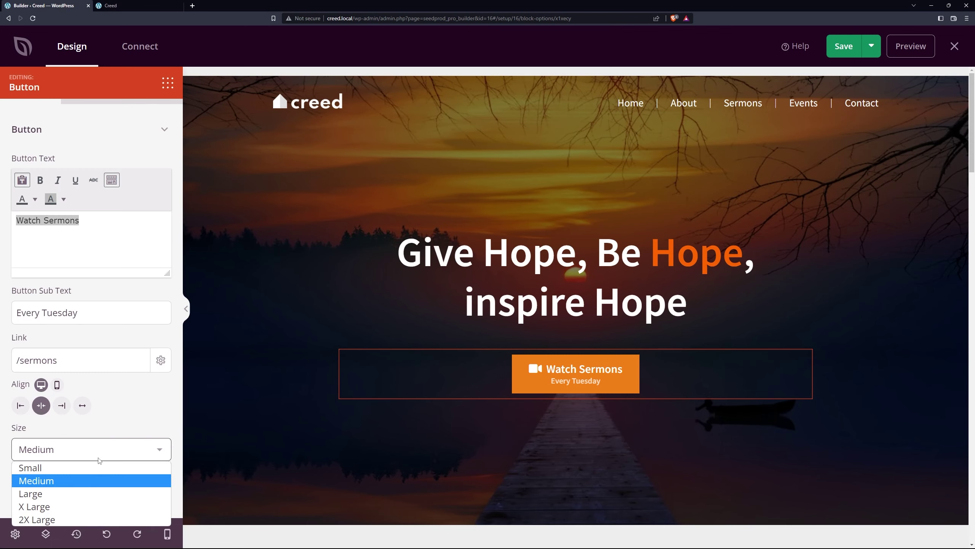
click(60, 519)
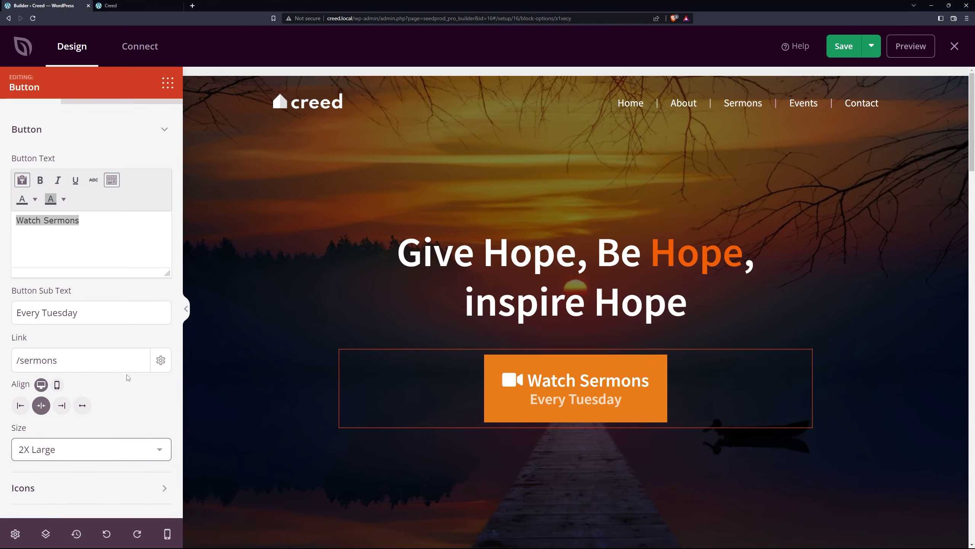
click(71, 453)
click(46, 493)
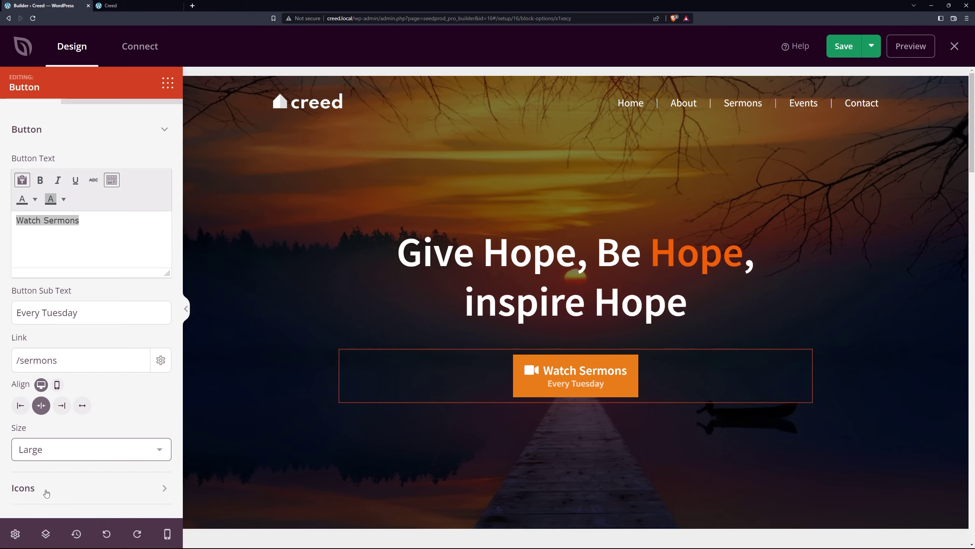
- Review the Watch Sermons button's before-text and after-text icon settings
click(111, 489)
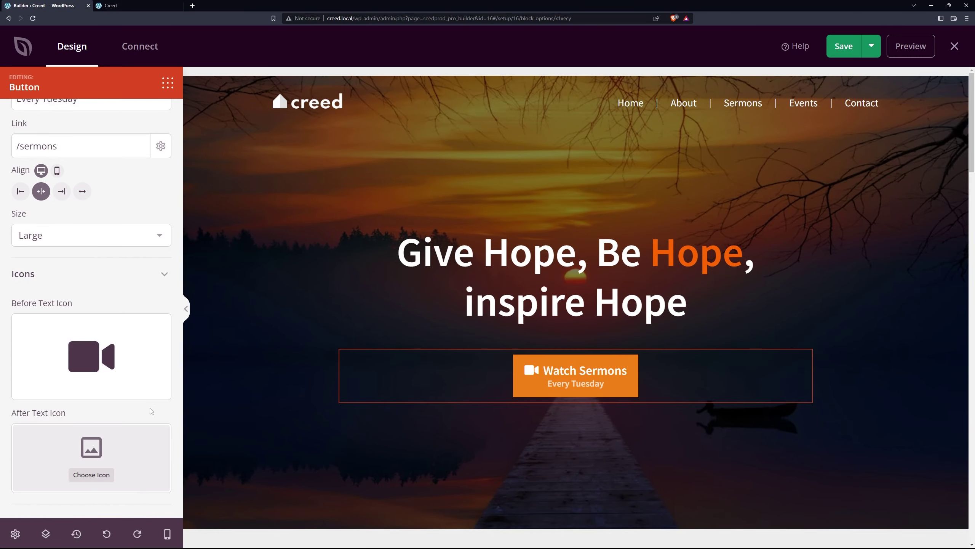
scroll(118, 399, up, 5)
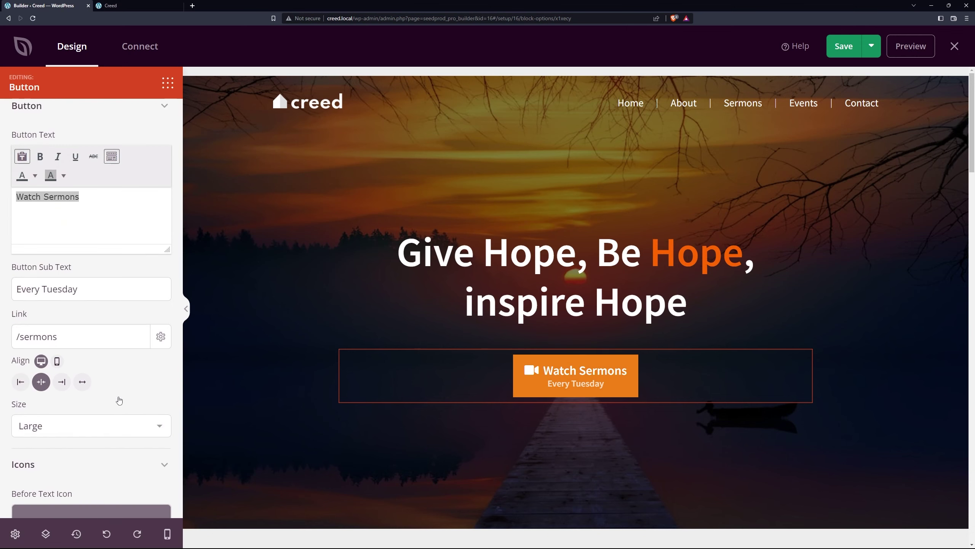
scroll(107, 403, up, 2)
- Try clearing the "Connecting People to God" headline text, and paste the same text back
scroll(892, 165, down, 10)
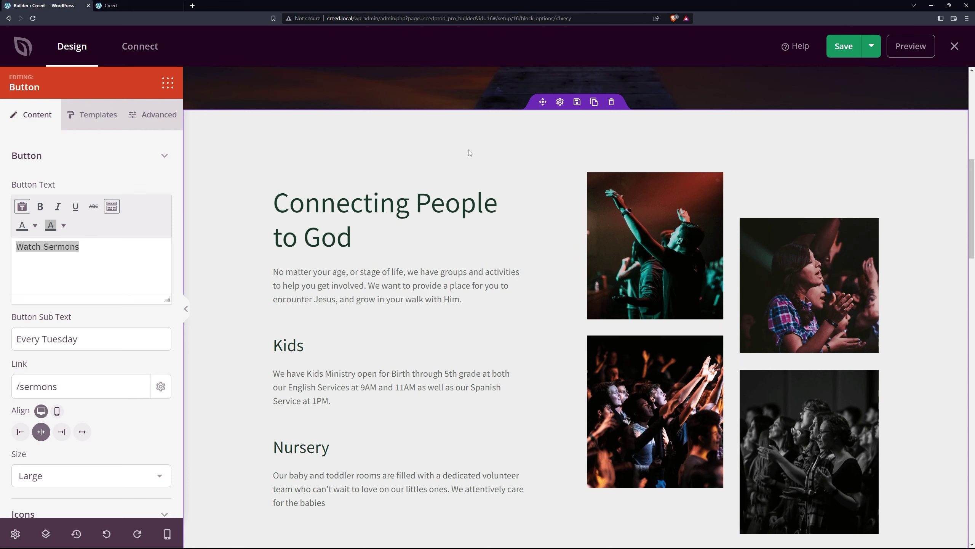
click(383, 172)
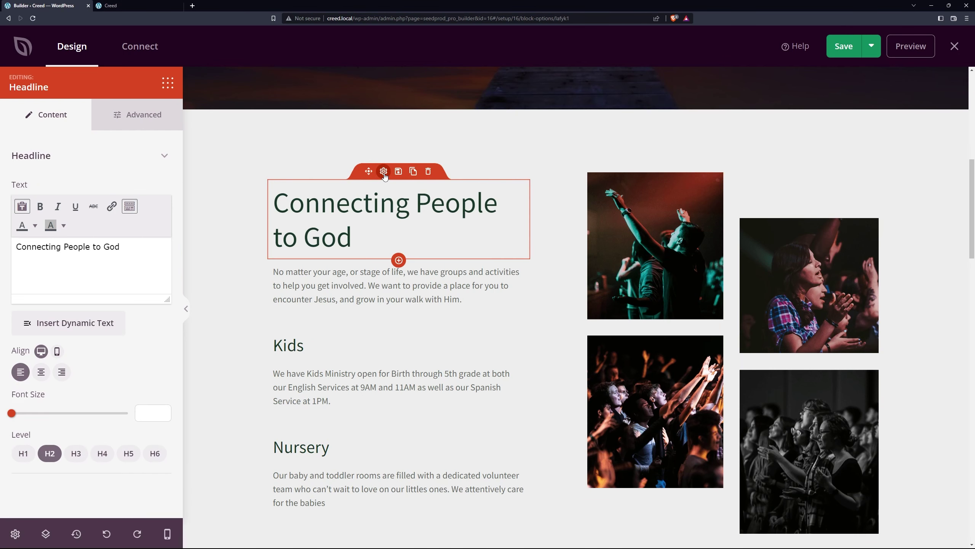
drag(120, 246, 16, 247)
key(ctrl+c)
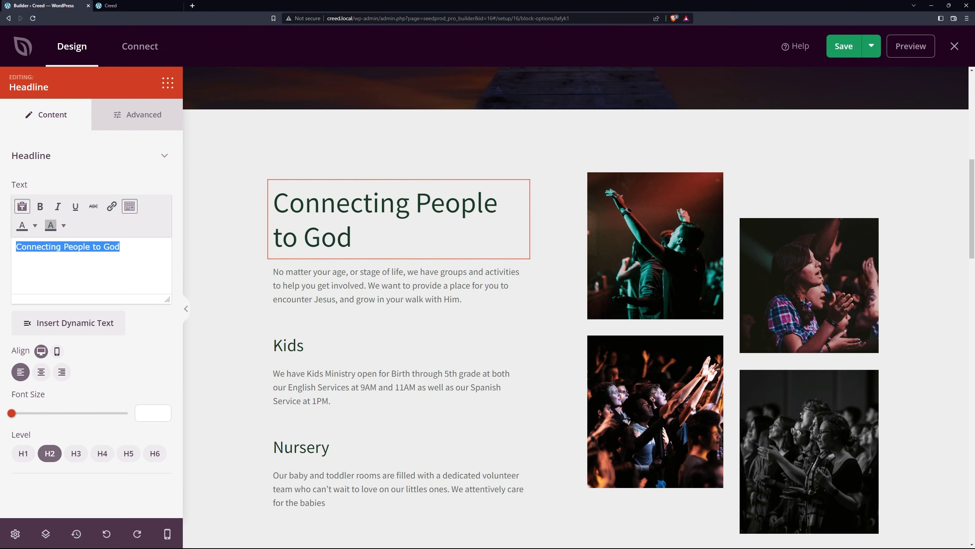
key(BackSpace)
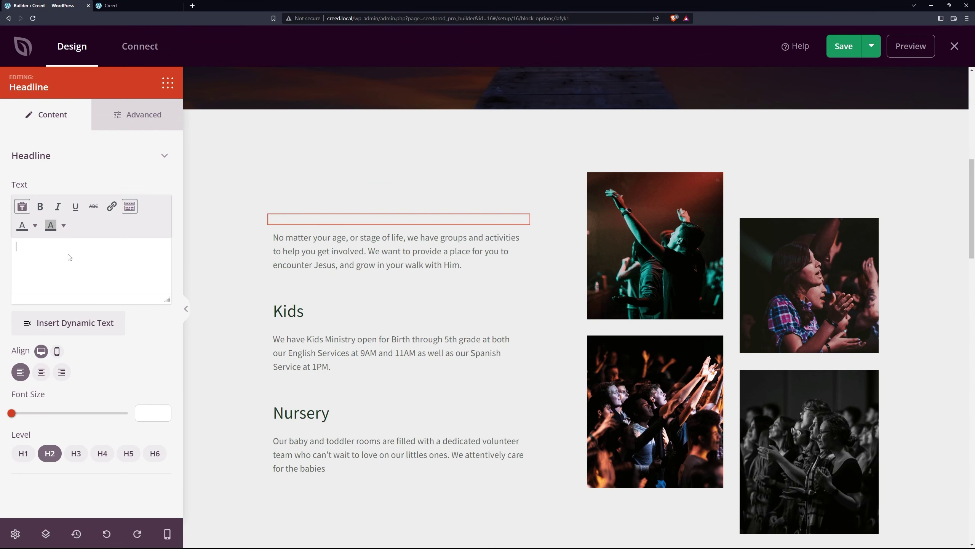
key(ctrl+v)
- Try clearing the paragraph below the "Connecting People to God" headline, and paste the same text back
click(387, 269)
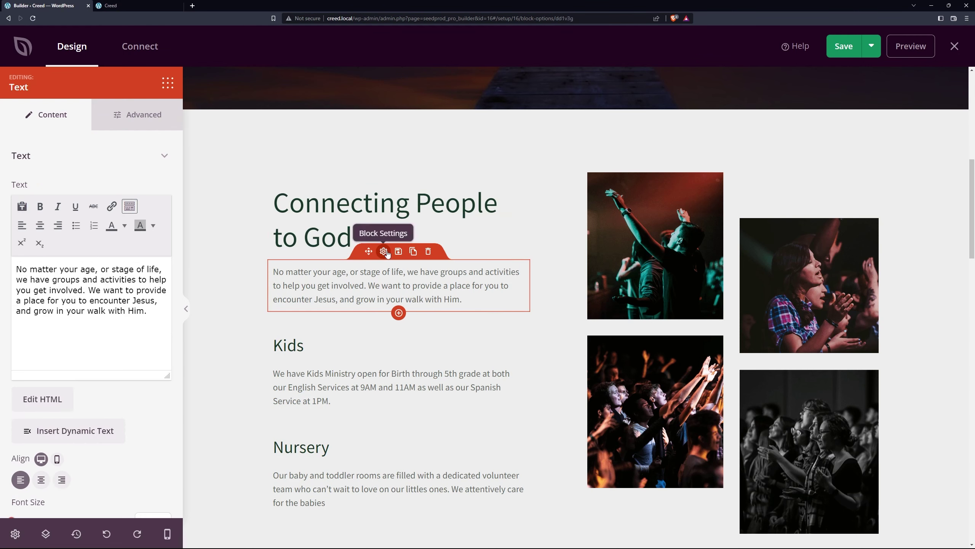
drag(153, 314, 15, 268)
key(ctrl+c)
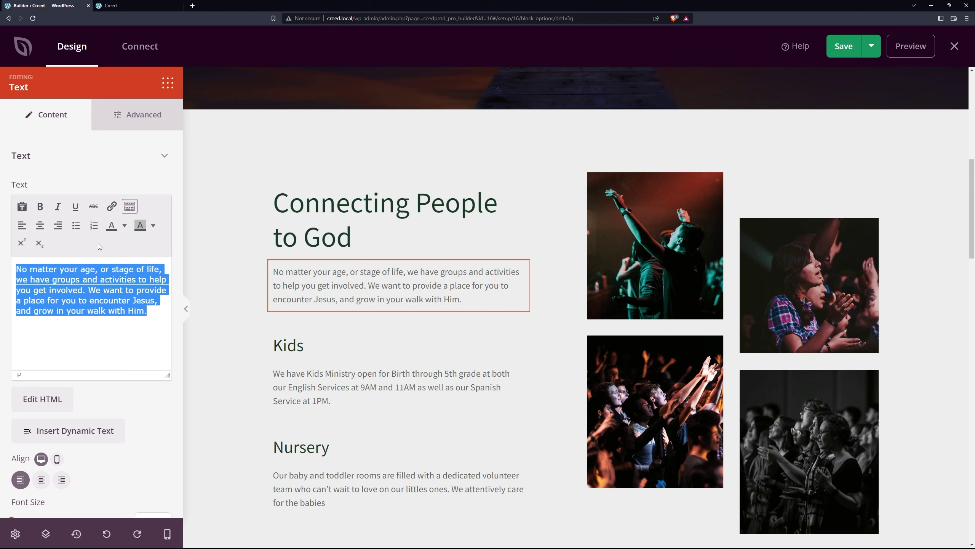
key(BackSpace)
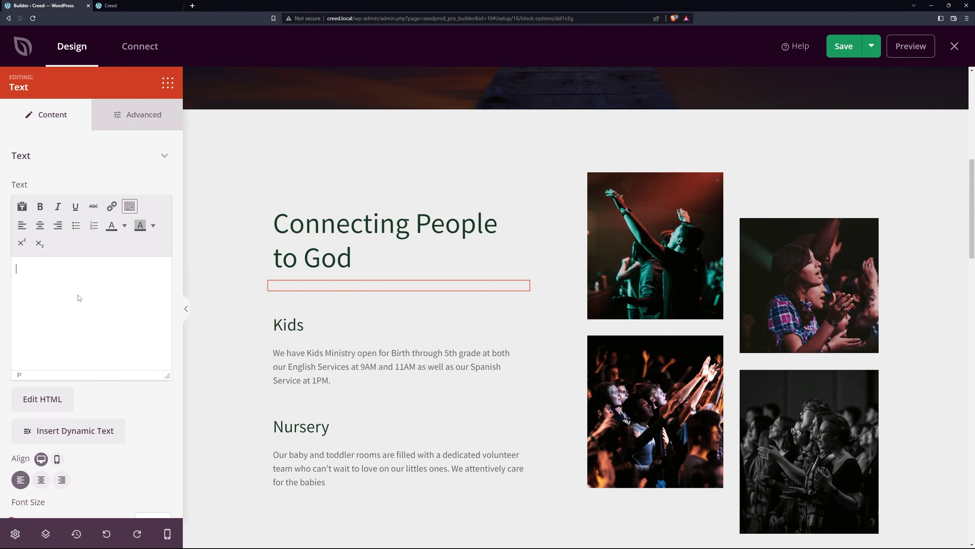
key(ctrl+v)
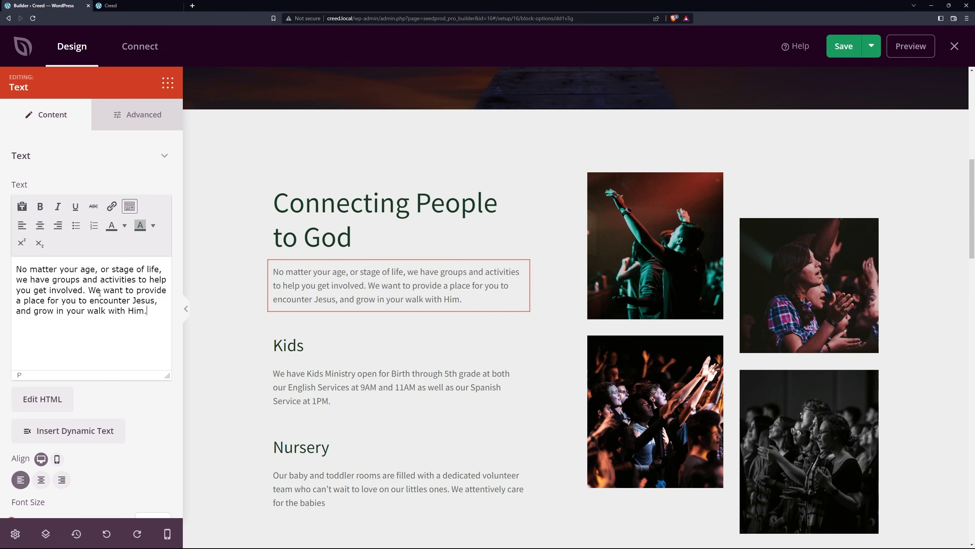
- Examine the paragraph's font size control and its advanced styling options
scroll(106, 303, down, 1)
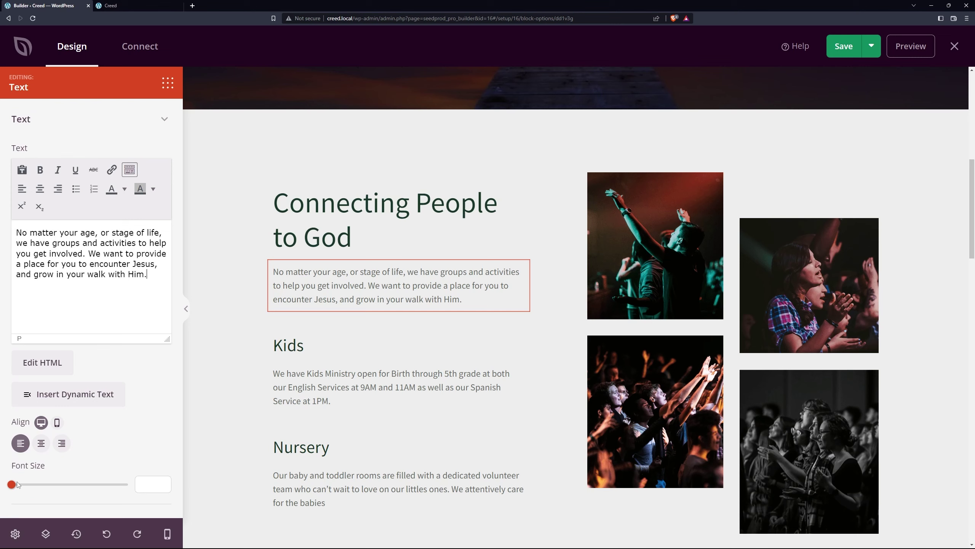
scroll(114, 171, up, 1)
click(128, 107)
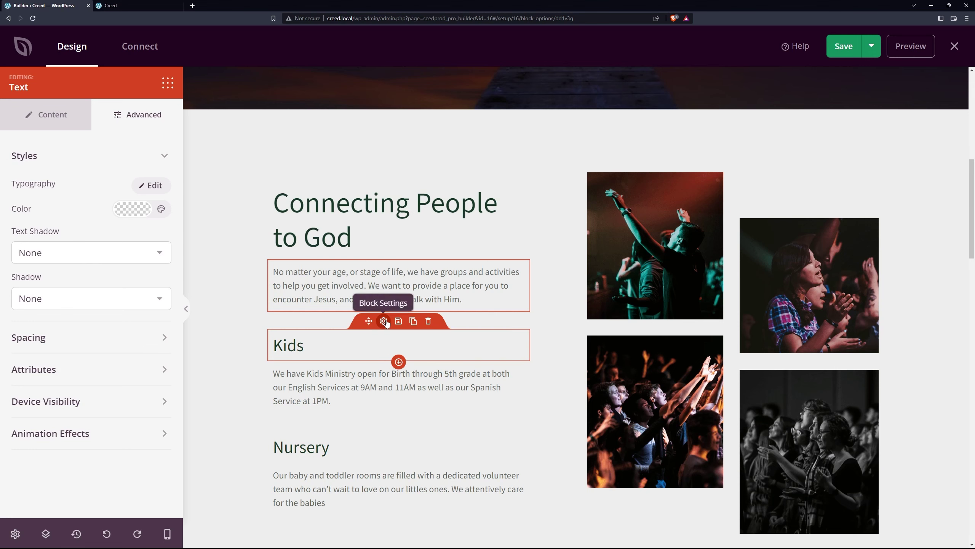
- Look at the settings of the "Kids" headline and of the column that holds the text
click(384, 322)
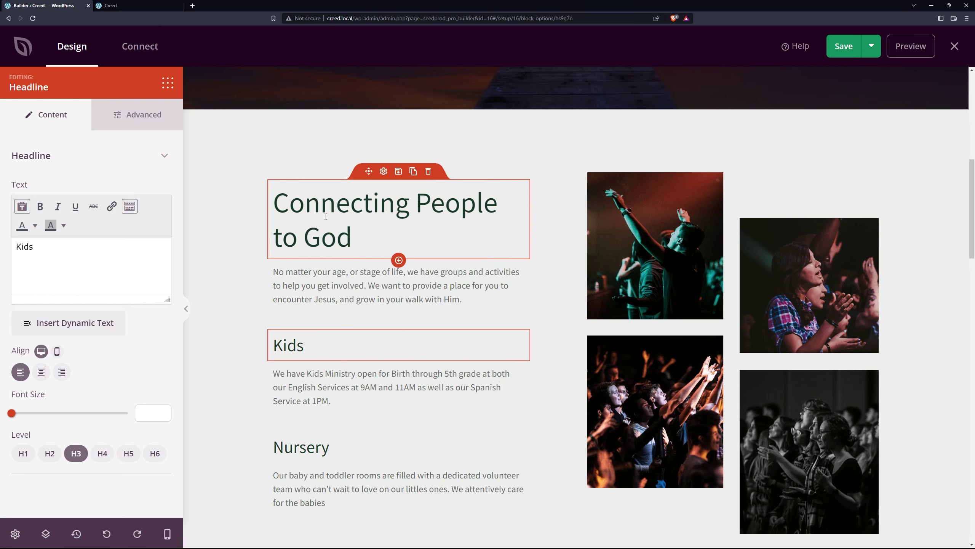
scroll(326, 217, down, 3)
scroll(384, 346, up, 4)
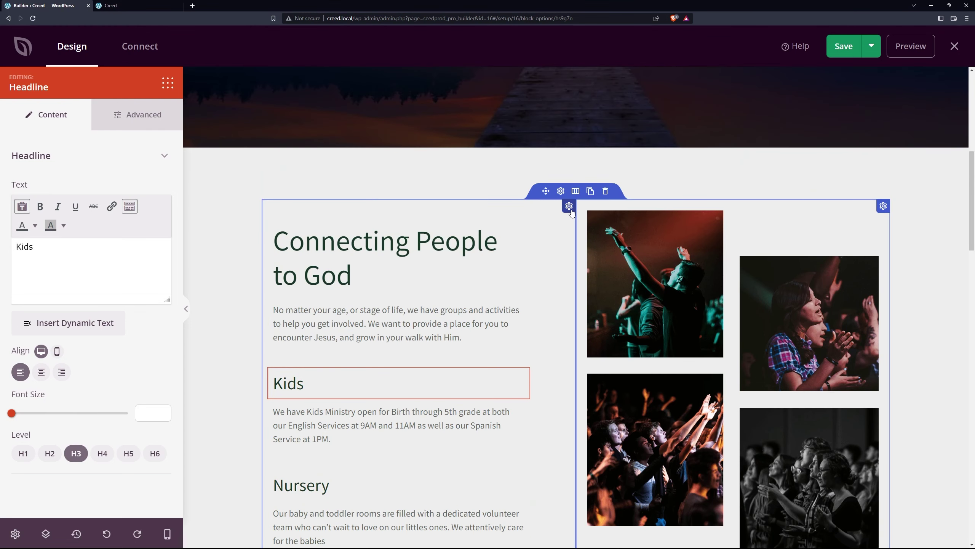
click(569, 206)
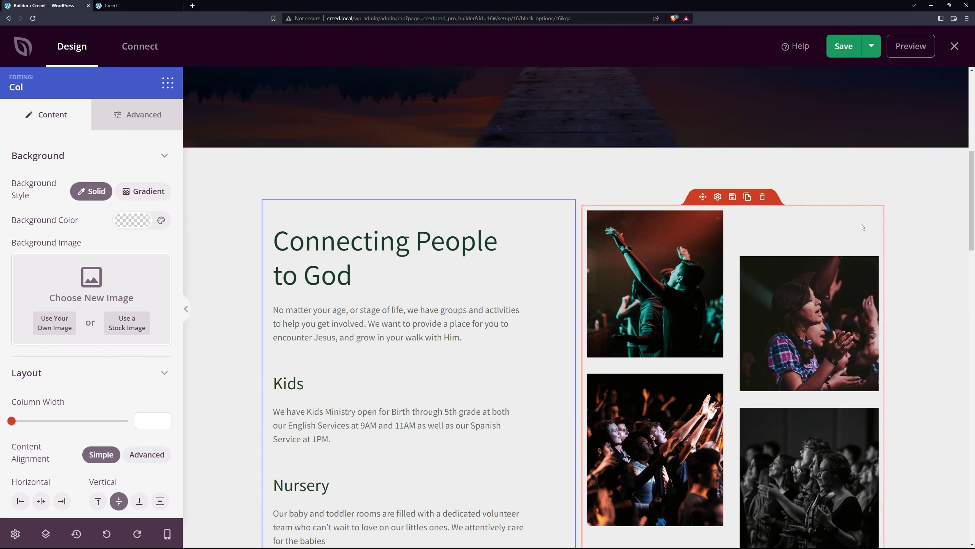
- Replace the worship photo collage beside the text with a stock image of wooden church pews
click(718, 198)
mouse_move(129, 265)
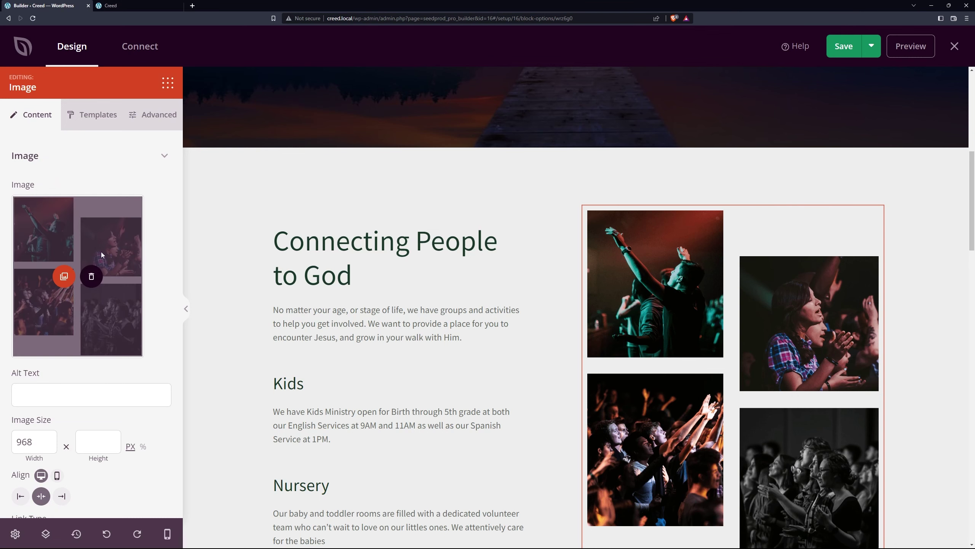
scroll(560, 256, down, 2)
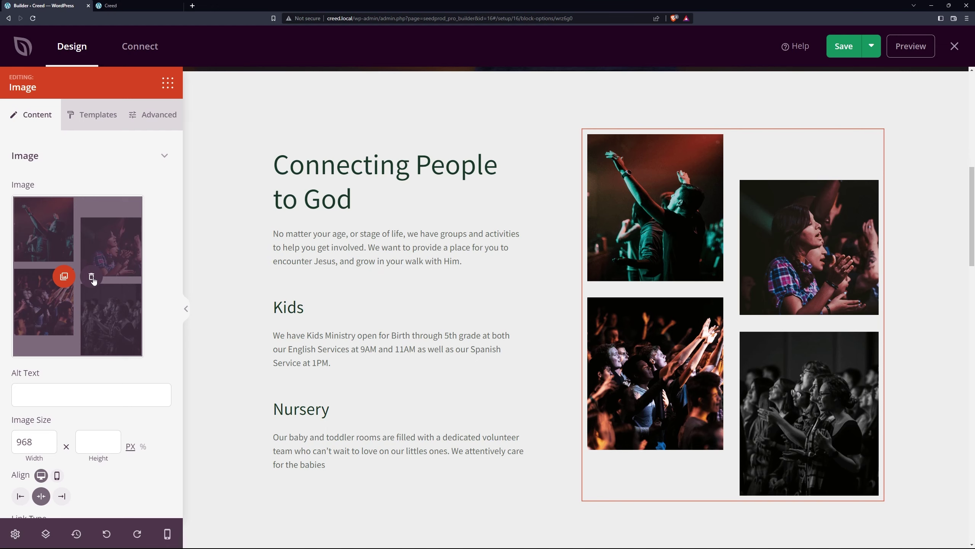
click(92, 277)
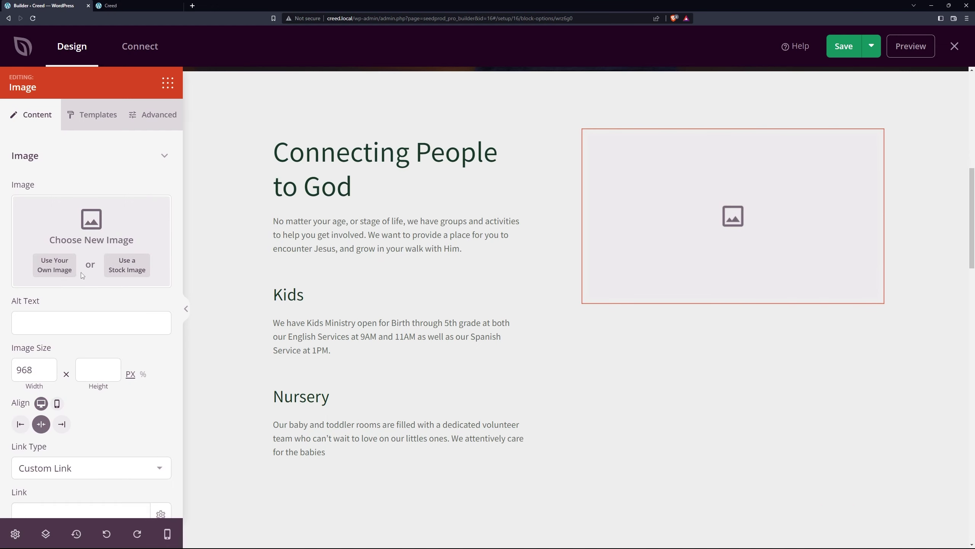
click(128, 269)
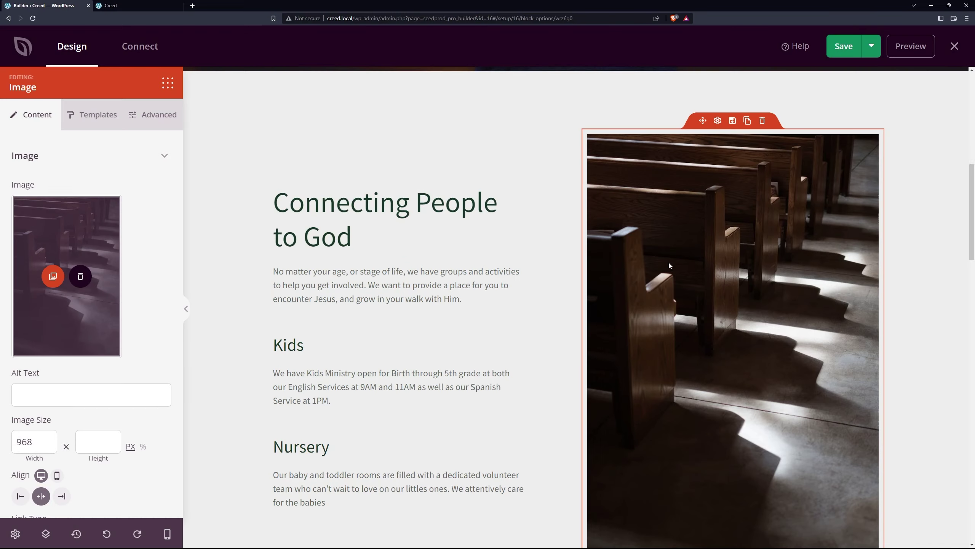
- Widen the "Connecting People to God" text column so that the pews image column becomes narrower
scroll(714, 274, down, 5)
scroll(735, 289, up, 4)
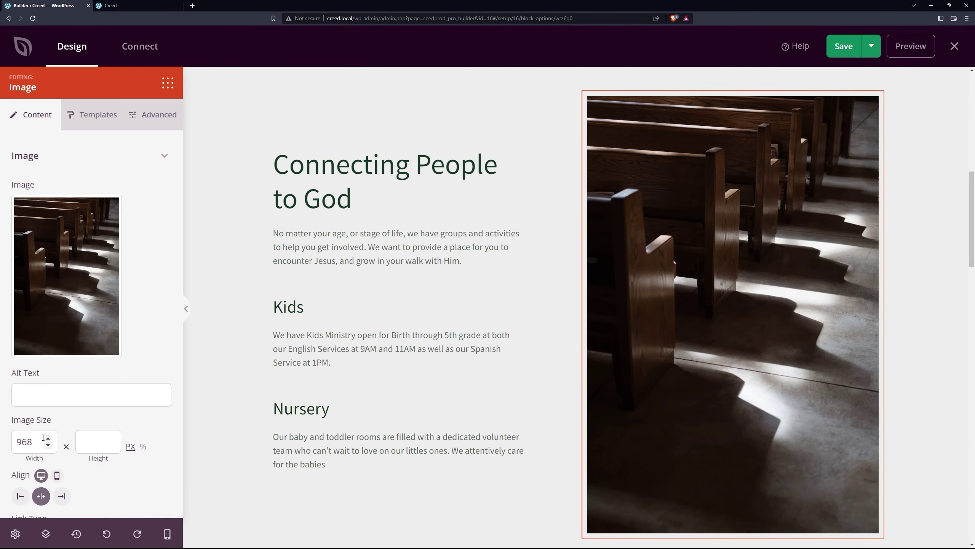
scroll(580, 173, up, 2)
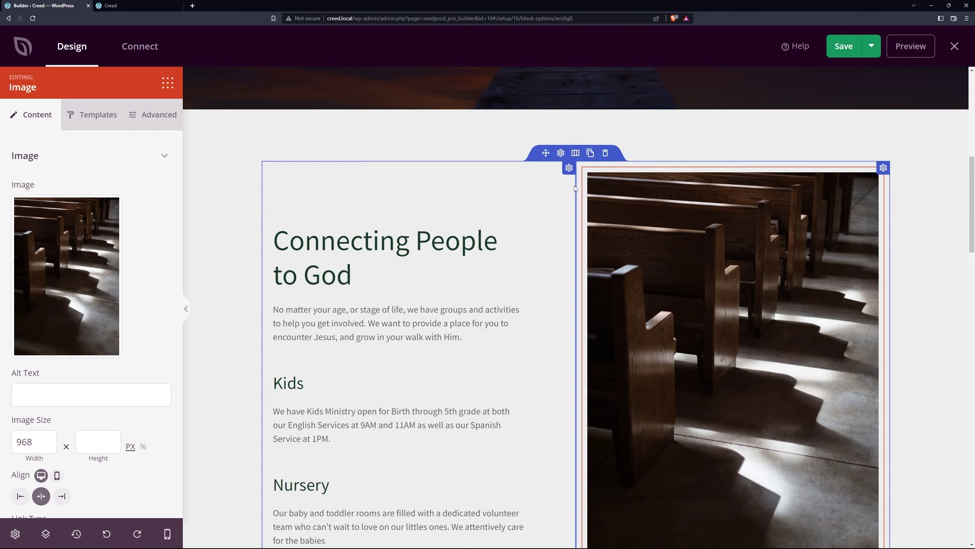
click(575, 154)
mouse_move(576, 179)
mouse_down()
mouse_move(683, 185)
mouse_move(570, 193)
mouse_up()
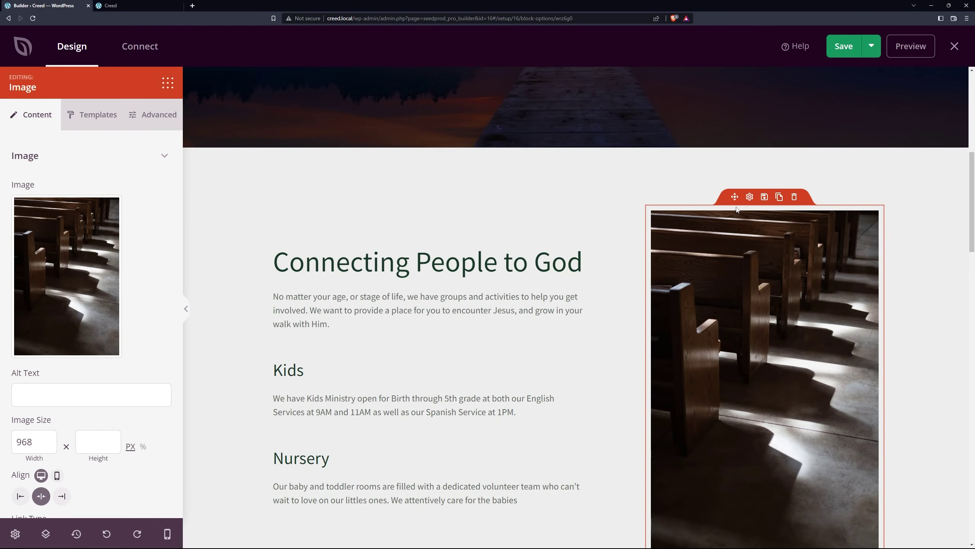
- Try the Media - Lightbox link type on the pews image, test the enlarged view, and restore Custom Link
scroll(137, 305, down, 3)
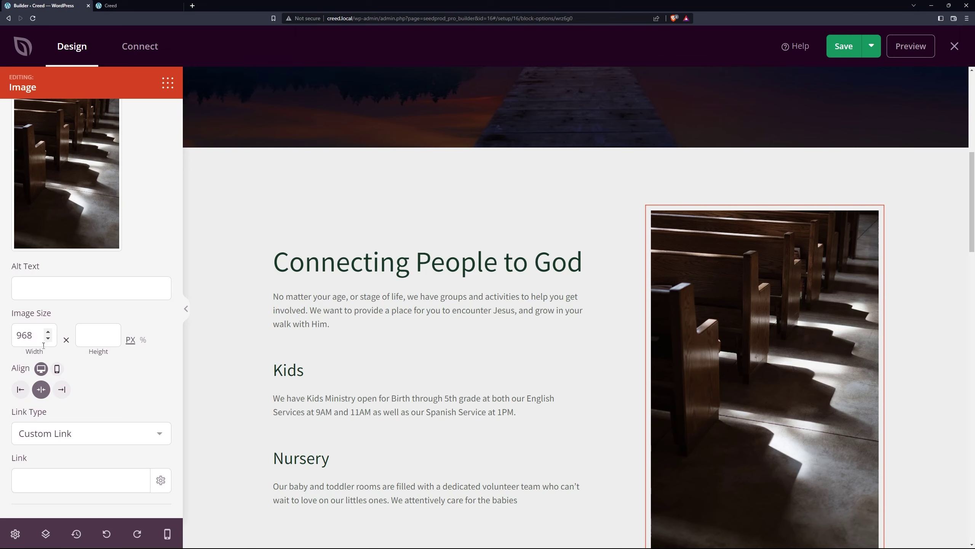
click(63, 433)
click(63, 465)
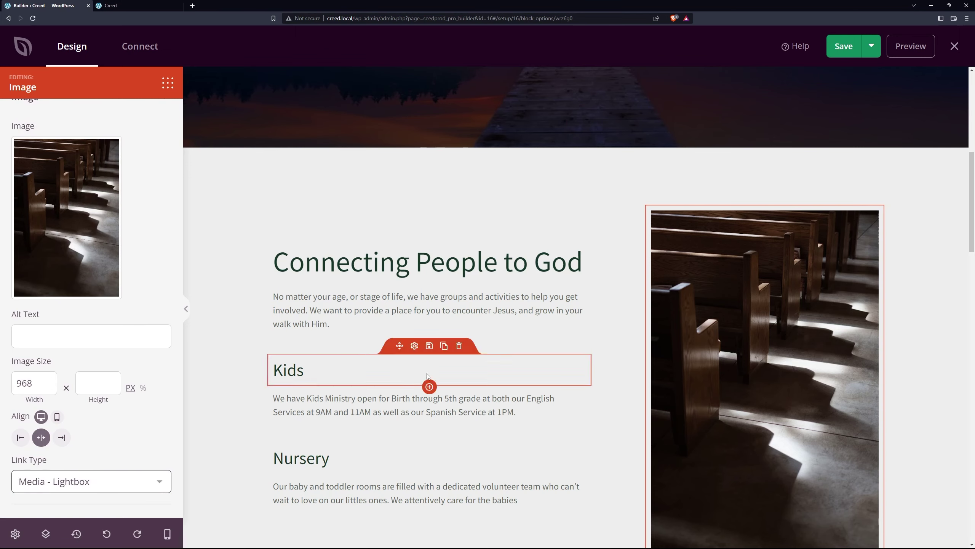
click(709, 339)
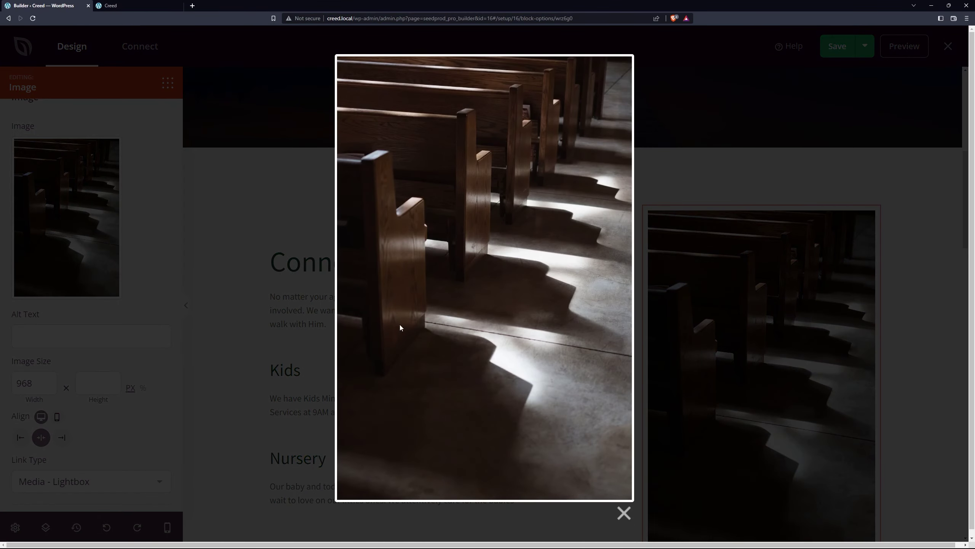
click(723, 168)
click(65, 481)
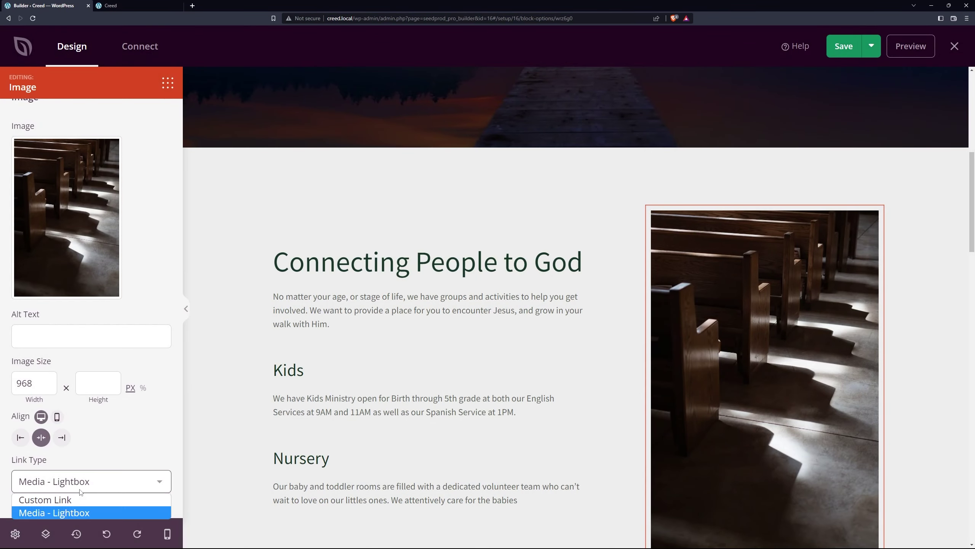
click(59, 499)
- Apply the image template with a shadow along the bottom edge to the pews image
scroll(92, 269, up, 2)
click(96, 115)
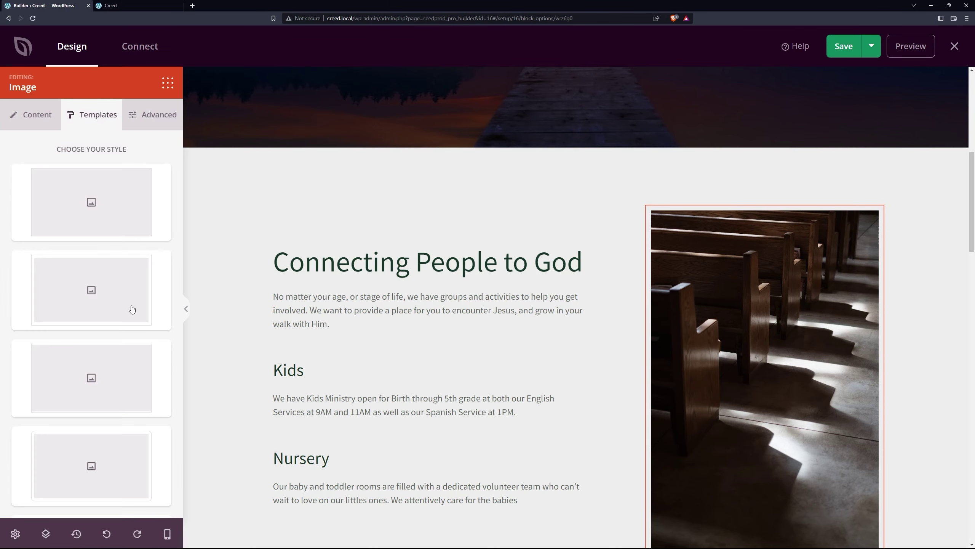
scroll(127, 346, down, 5)
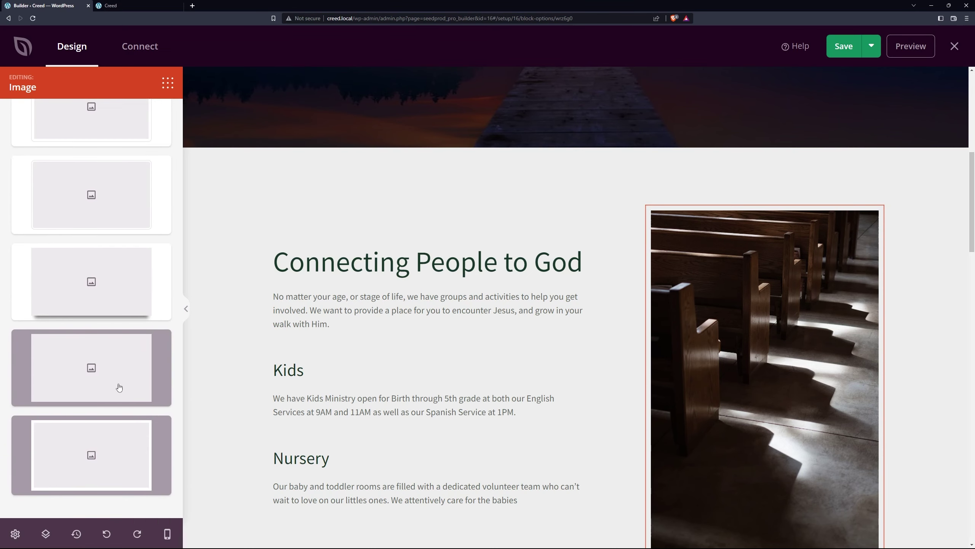
scroll(721, 315, down, 5)
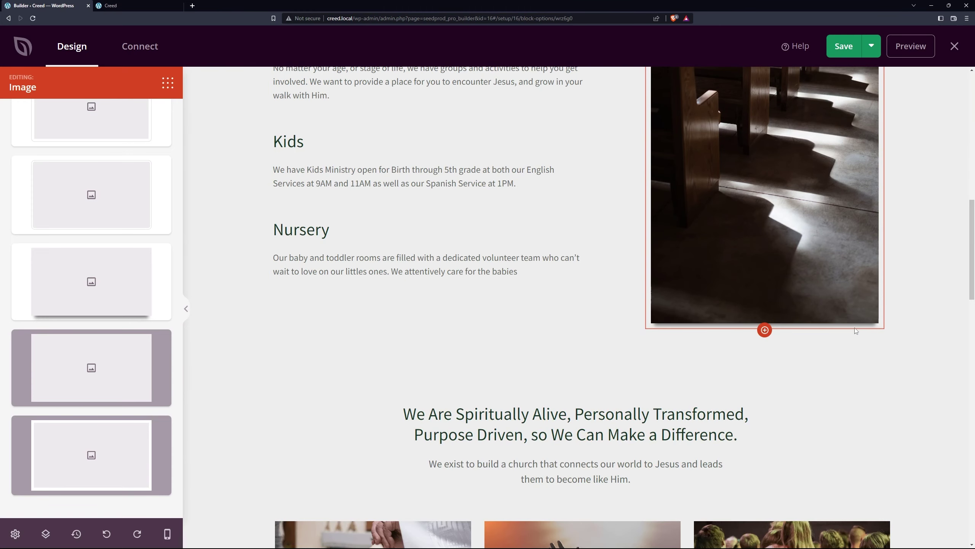
- Try the white-framed template on the pews image, apply the plain template without frame or shadow, and view its advanced style options
scroll(692, 351, up, 3)
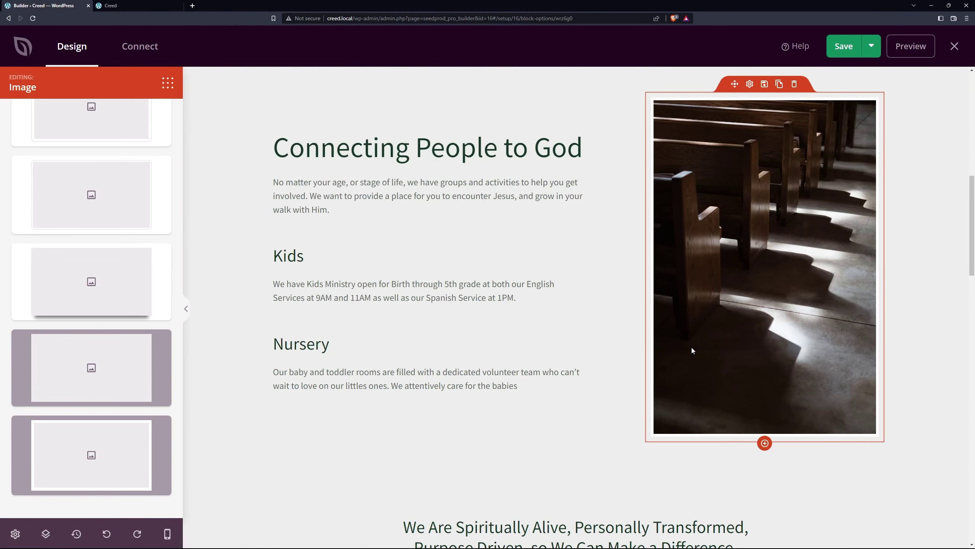
scroll(681, 303, up, 1)
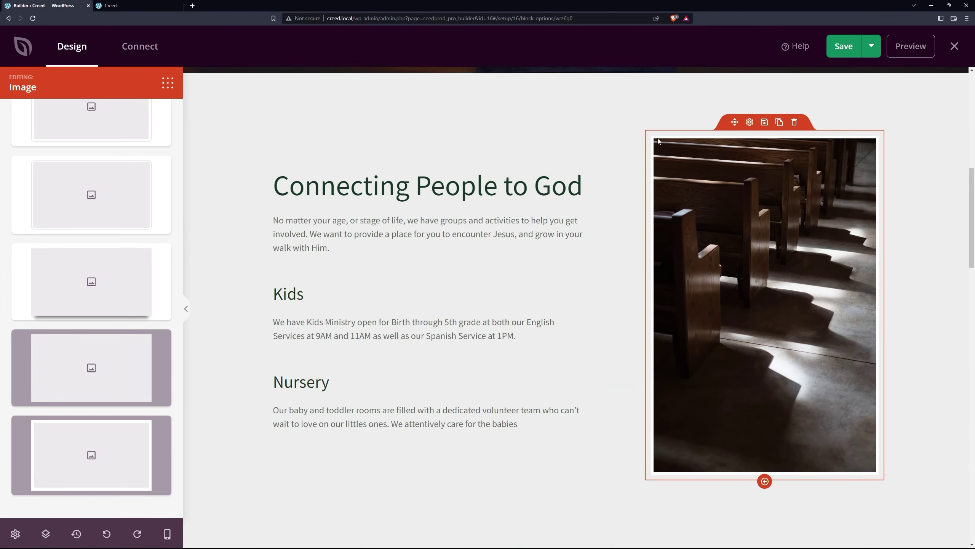
scroll(134, 301, down, 1)
click(111, 383)
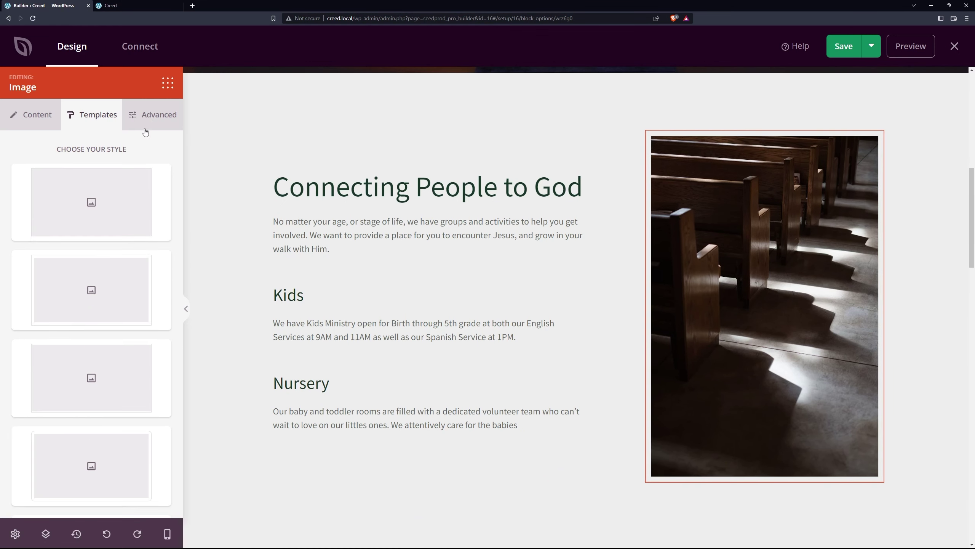
click(155, 120)
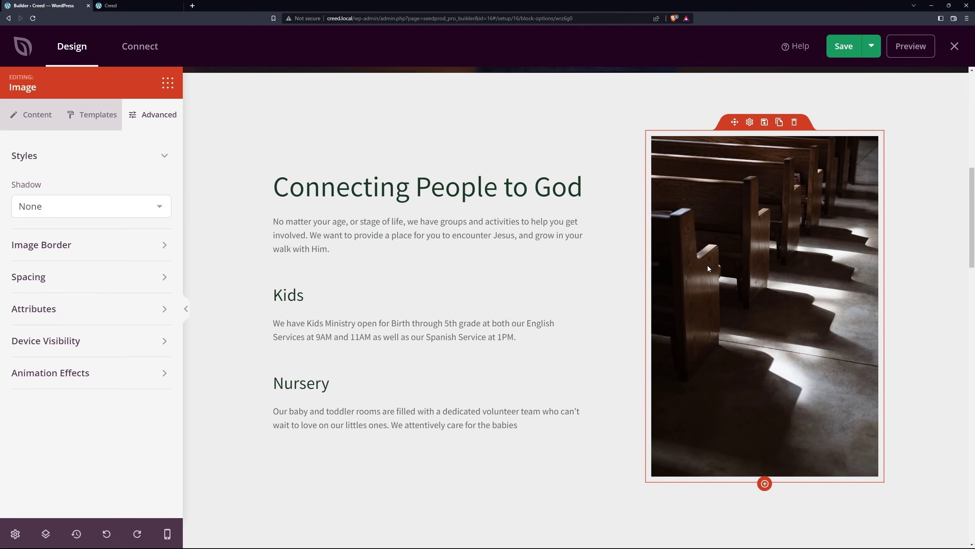
- Clear the "We Are Spiritually Alive" headline above the three cards and paste the same wording back
click(582, 272)
scroll(566, 260, down, 7)
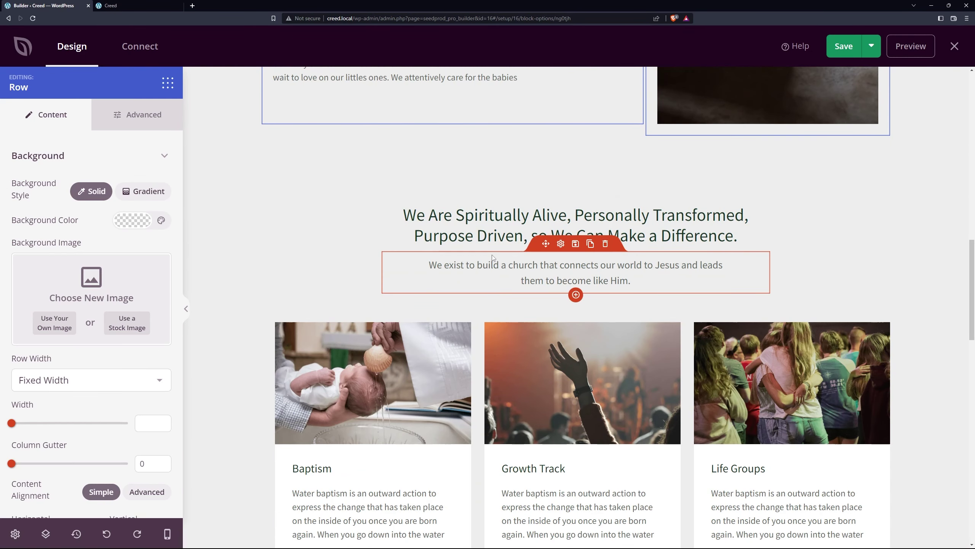
click(492, 231)
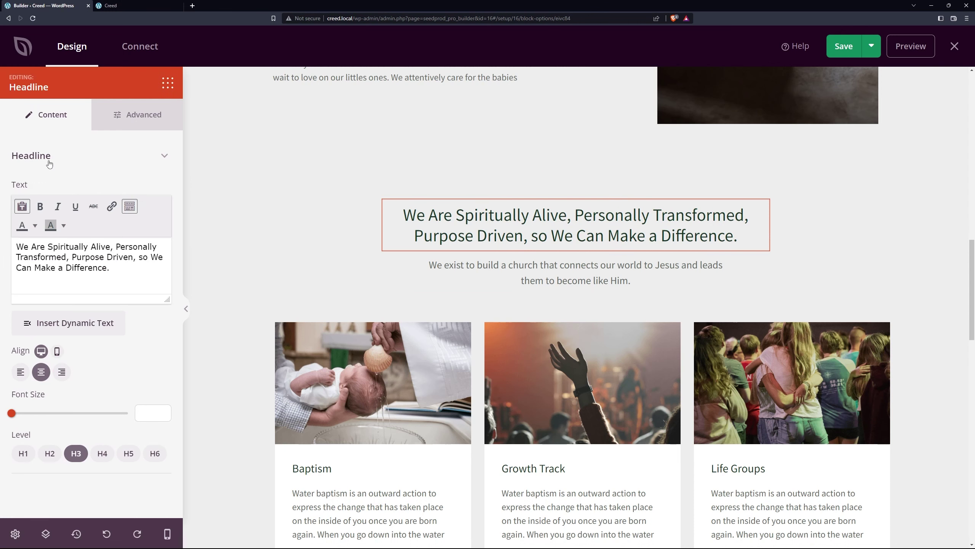
key(ctrl+a)
key(ctrl+c)
key(BackSpace)
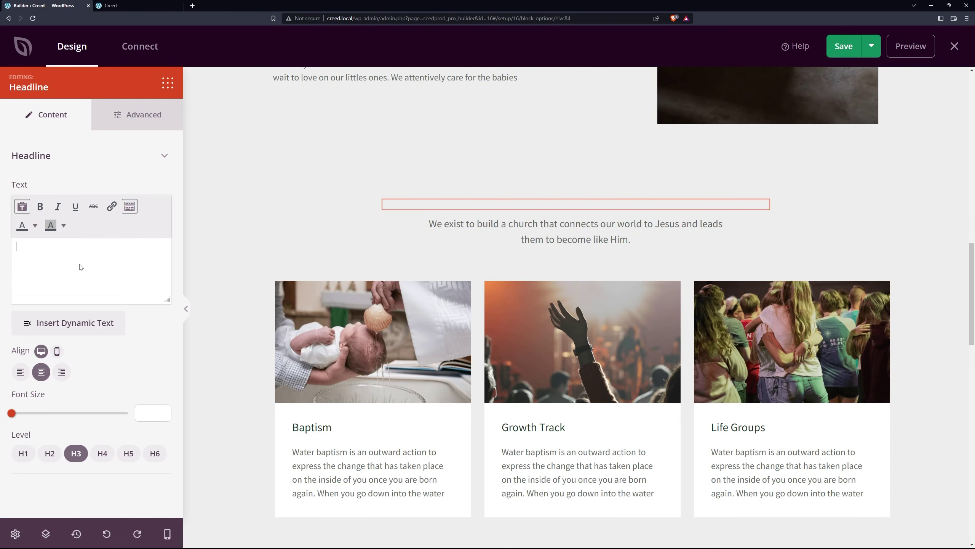
key(ctrl+v)
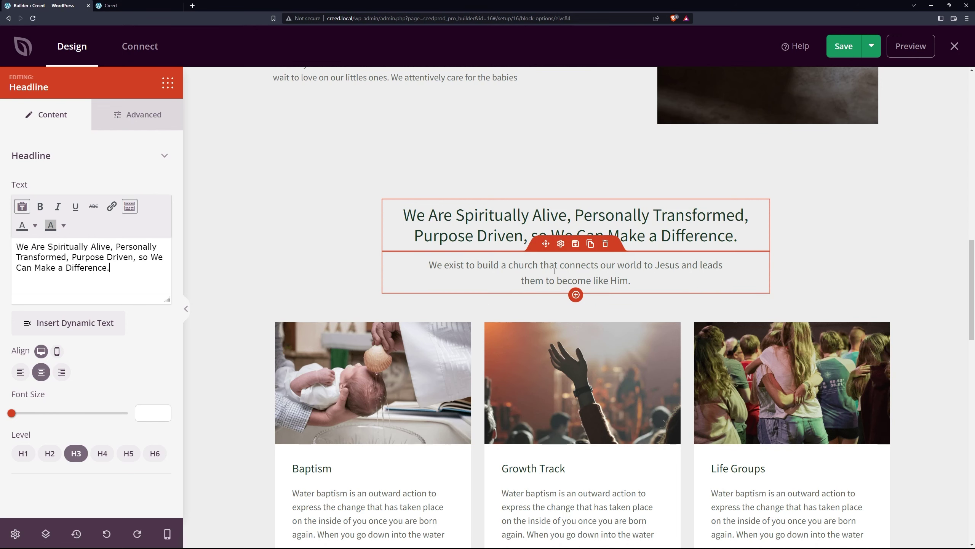
- Examine the editing options of the intro text below the headline and of the Baptism card's title, description and image
click(559, 245)
scroll(562, 271, down, 3)
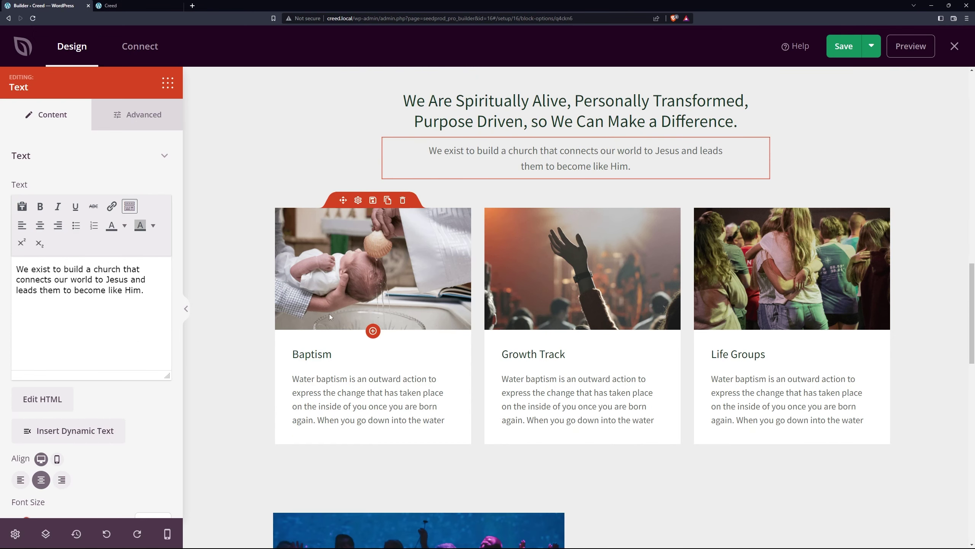
click(483, 214)
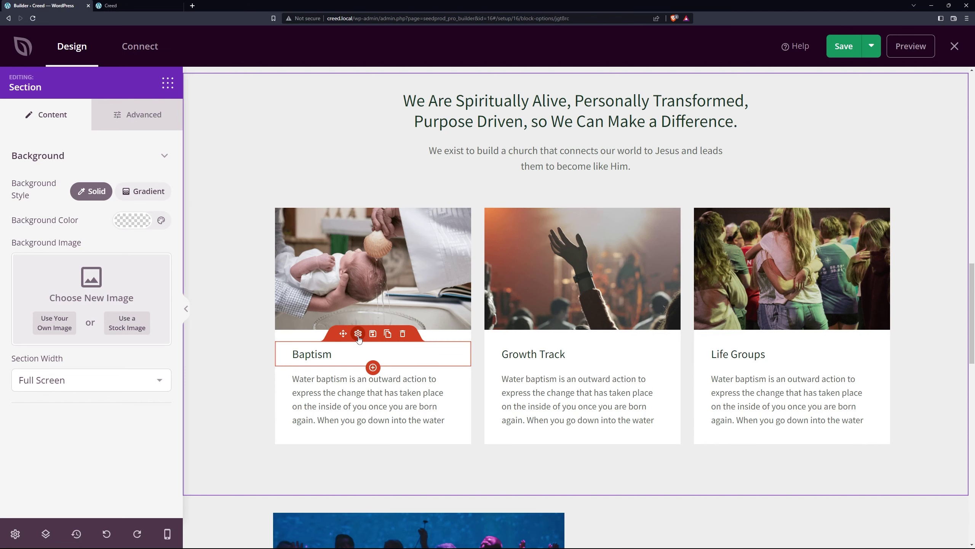
click(323, 354)
click(359, 374)
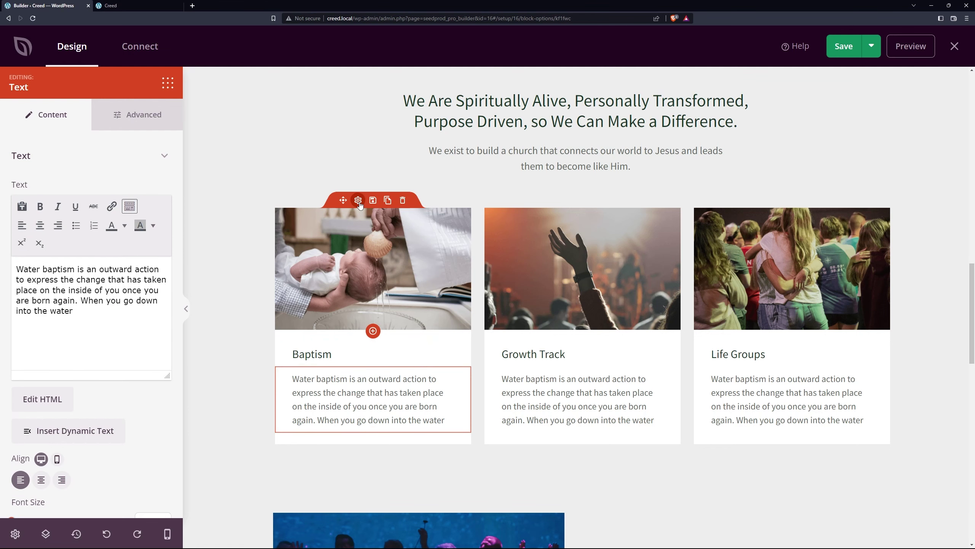
click(358, 201)
mouse_move(96, 218)
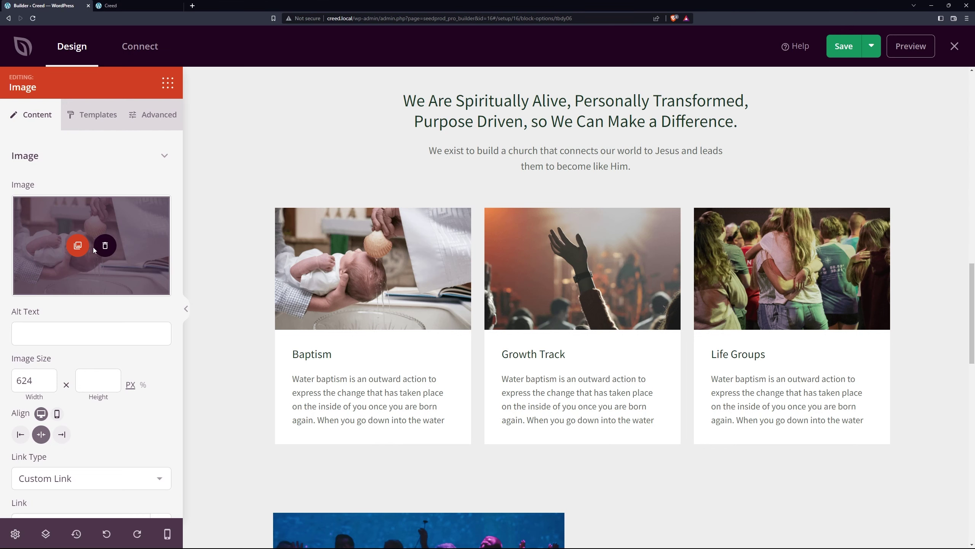
click(320, 353)
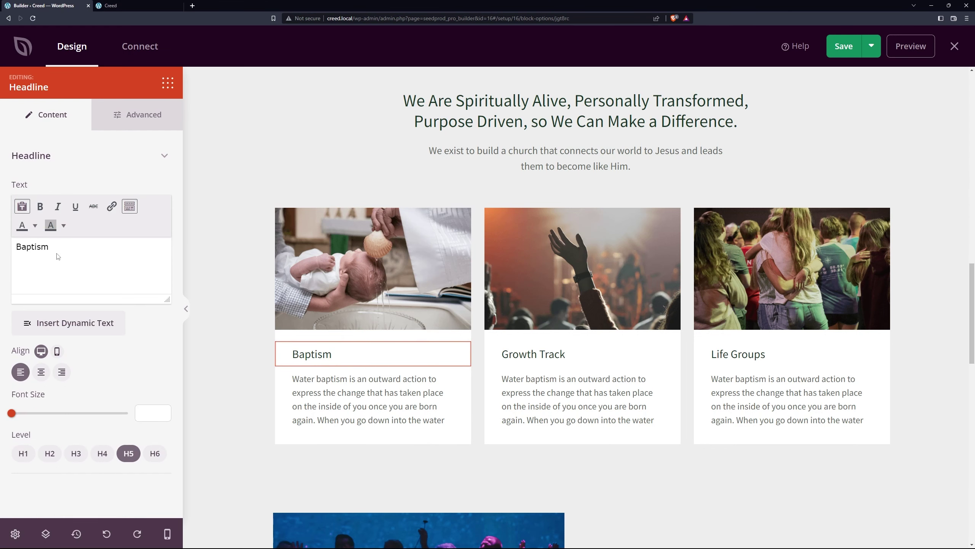
drag(55, 249, 10, 245)
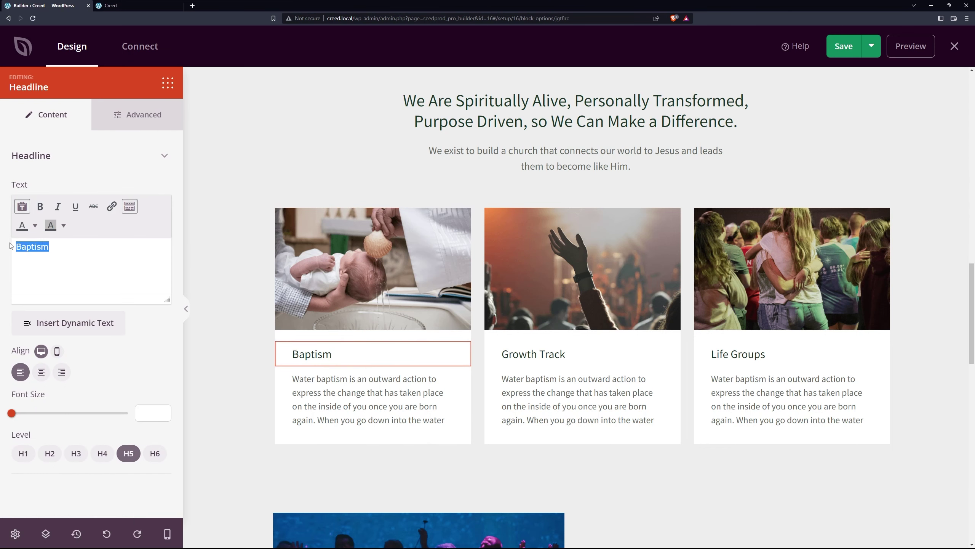
click(363, 381)
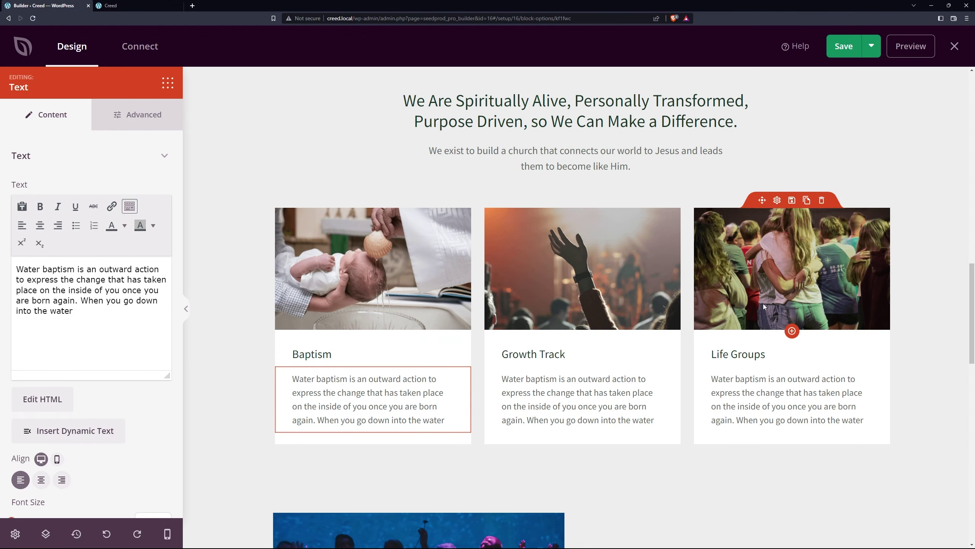
- Inspect the image and headline settings of the "See What Others Are Saying" section and compare it with the cards above
scroll(493, 220, down, 10)
click(492, 220)
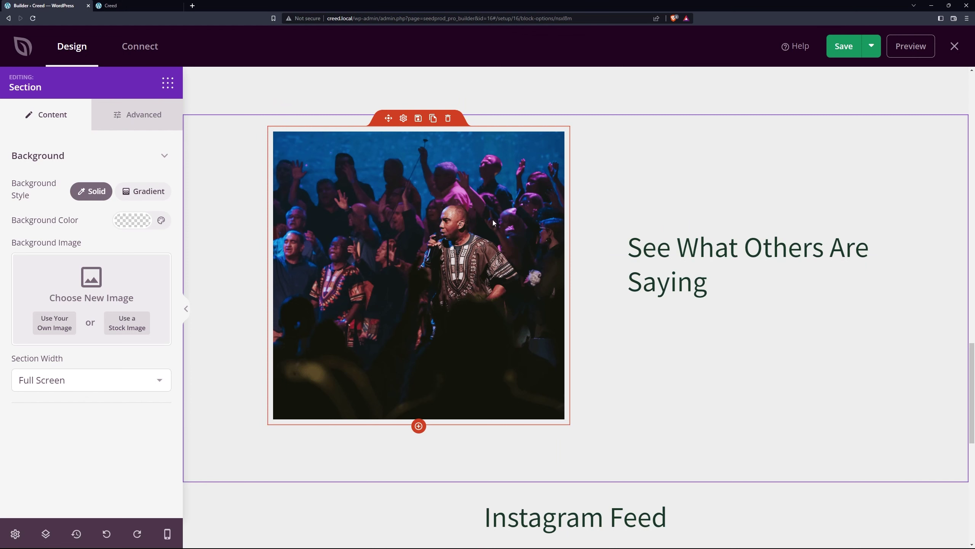
click(492, 220)
click(705, 286)
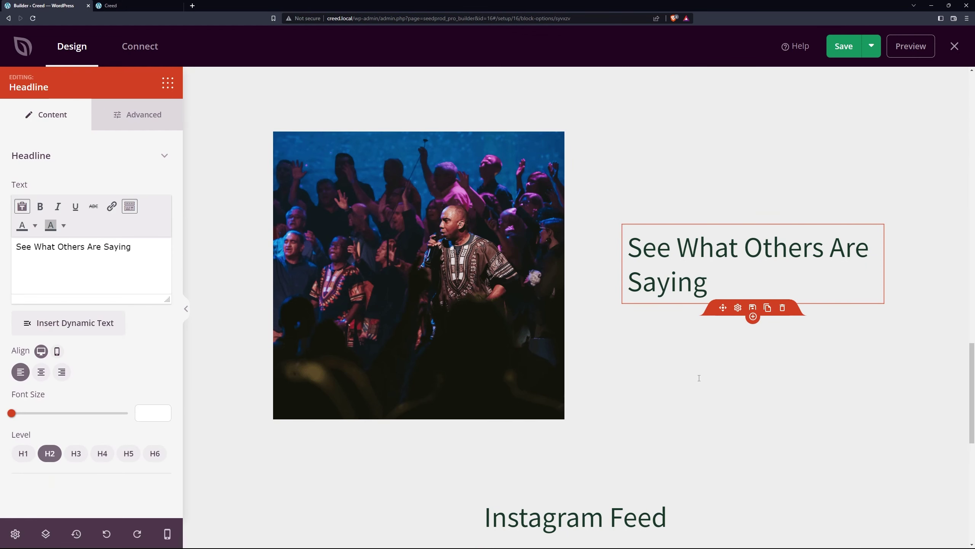
scroll(700, 379, down, 3)
scroll(704, 380, up, 13)
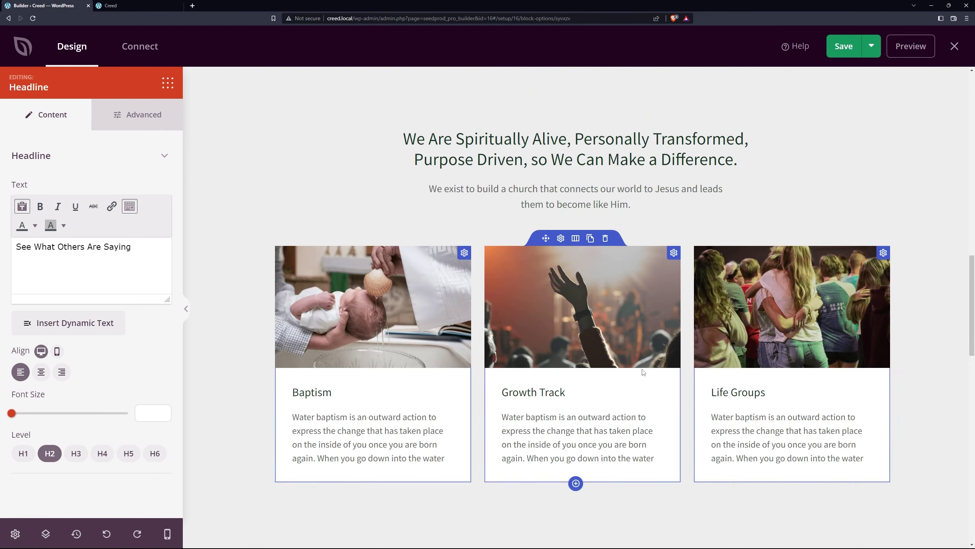
scroll(643, 372, down, 8)
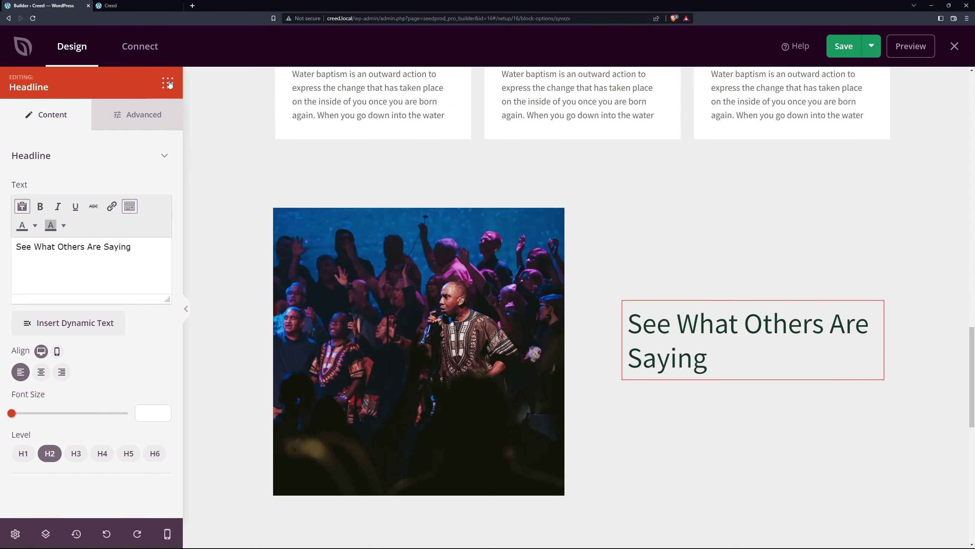
- Examine the available blocks in the Template Tags, Standard and Advanced groups, collapsing the WooCommerce Template Tags group
click(168, 83)
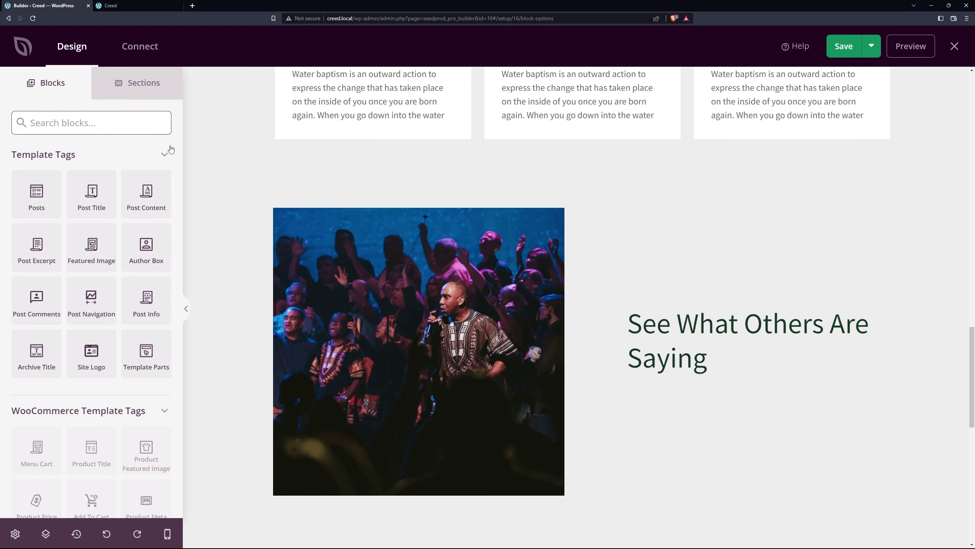
scroll(128, 235, down, 15)
scroll(91, 279, up, 15)
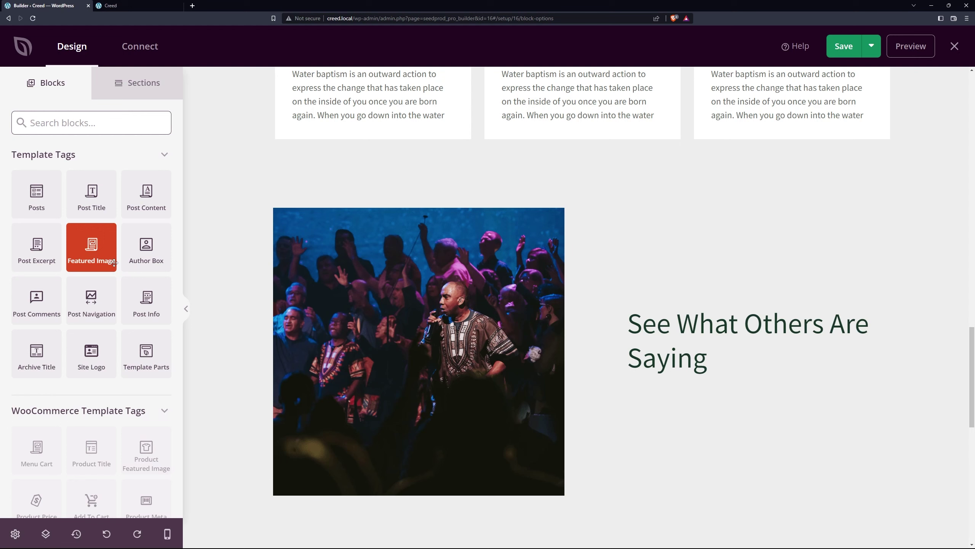
scroll(114, 263, down, 5)
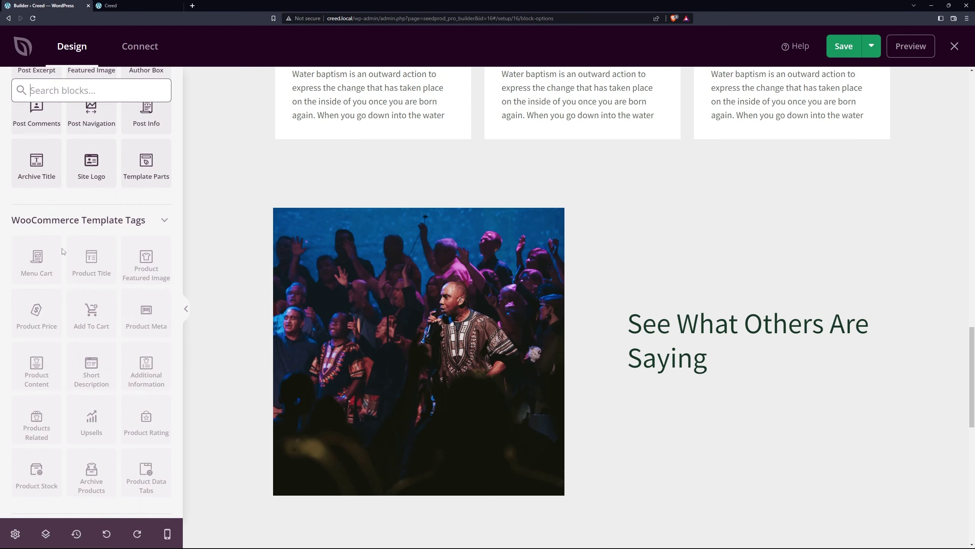
click(164, 221)
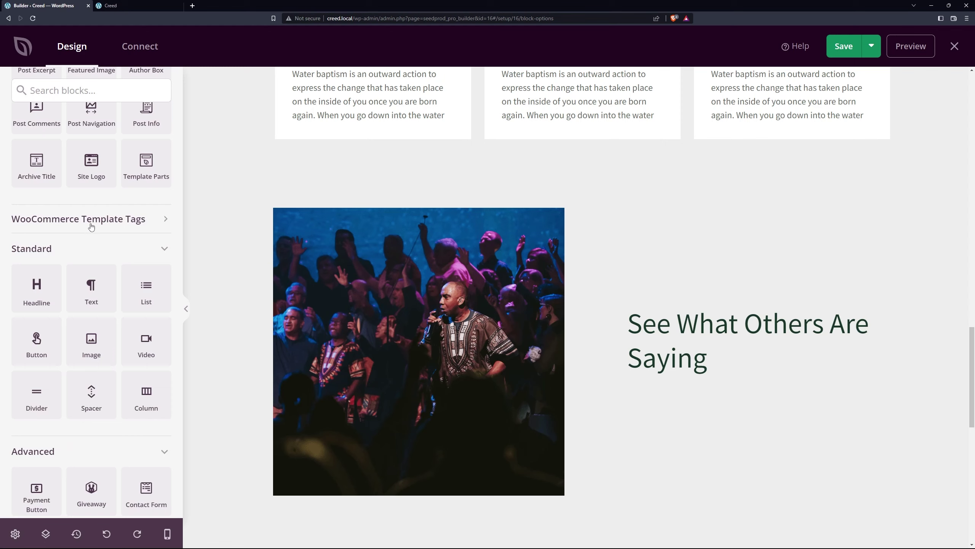
scroll(94, 225, down, 2)
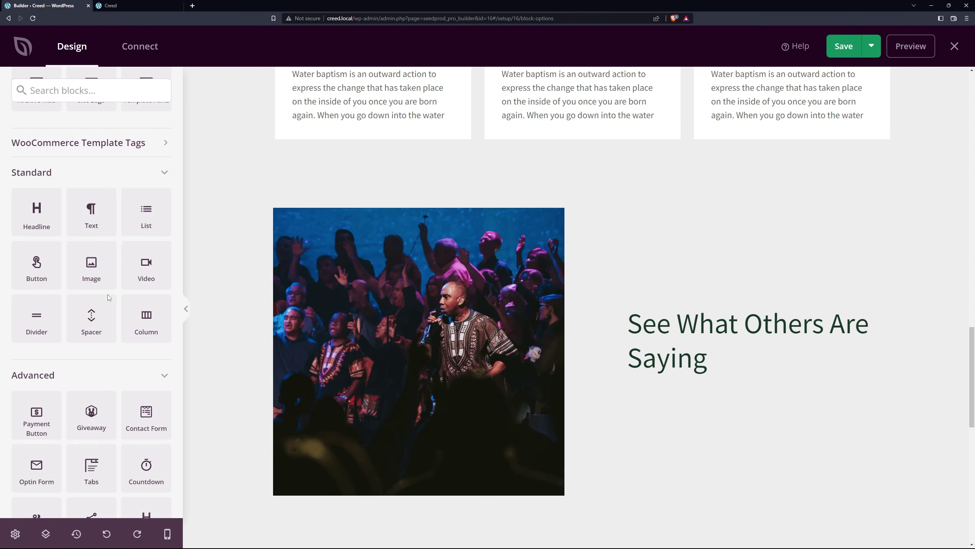
scroll(36, 322, down, 6)
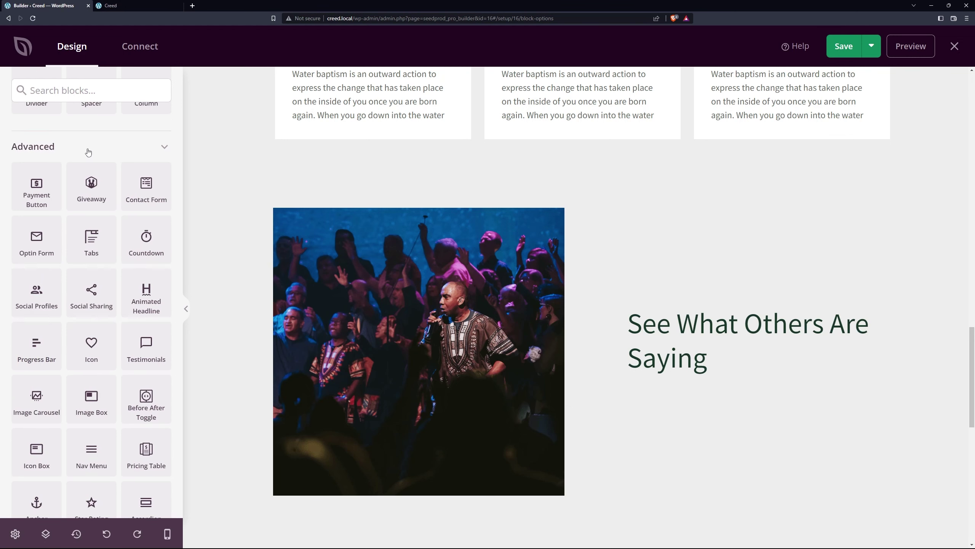
scroll(146, 192, down, 2)
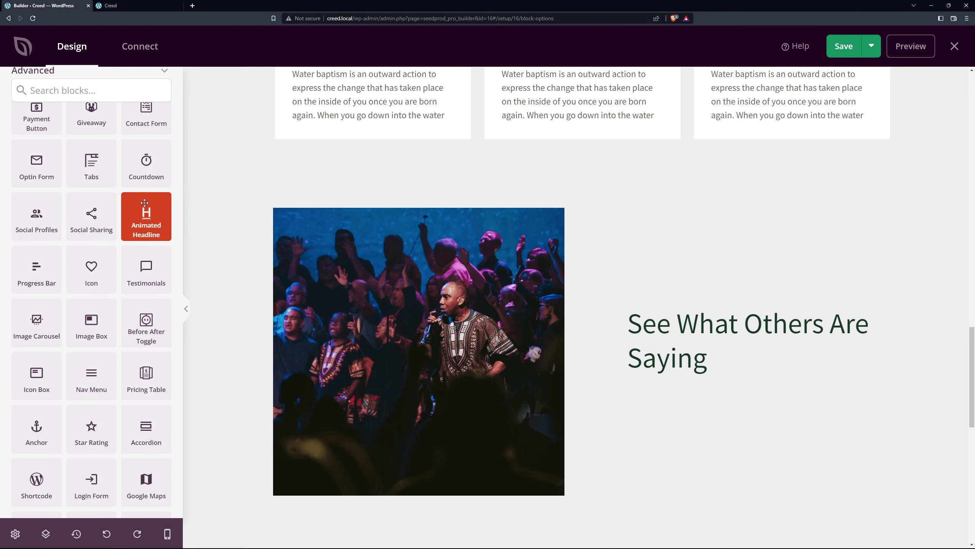
scroll(158, 178, down, 10)
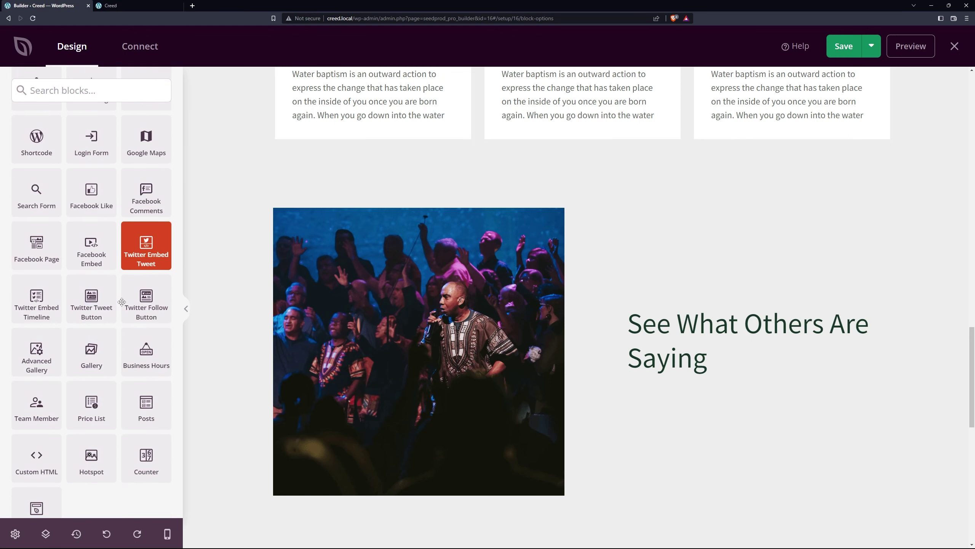
scroll(146, 384, up, 20)
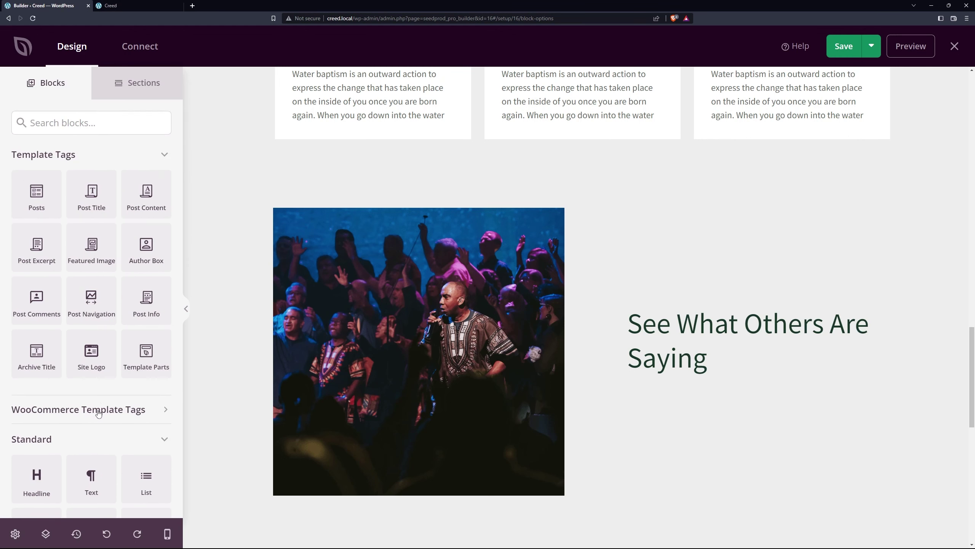
- Search the blocks for "text" and add a Text block below the "See What Others Are Saying" headline
click(84, 124)
text(text)
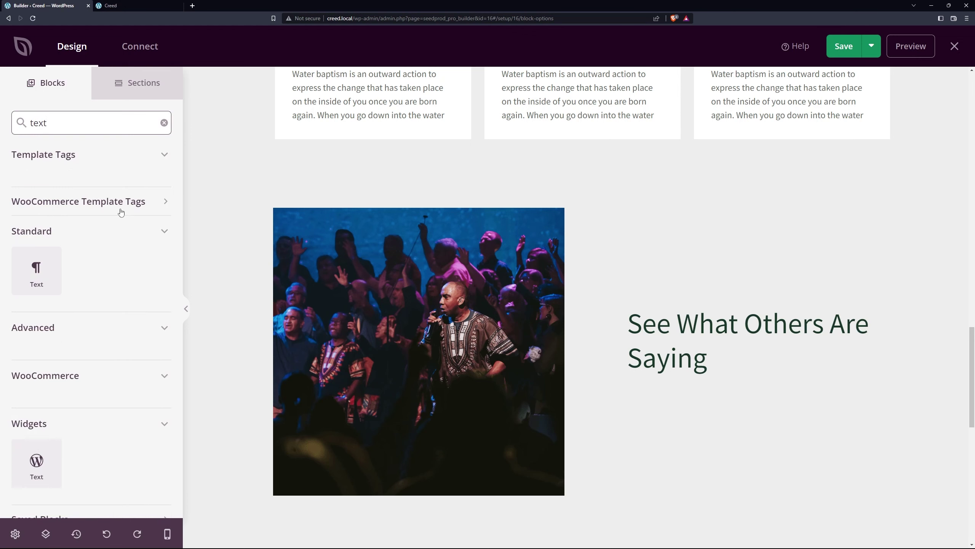
drag(36, 269, 752, 378)
click(663, 388)
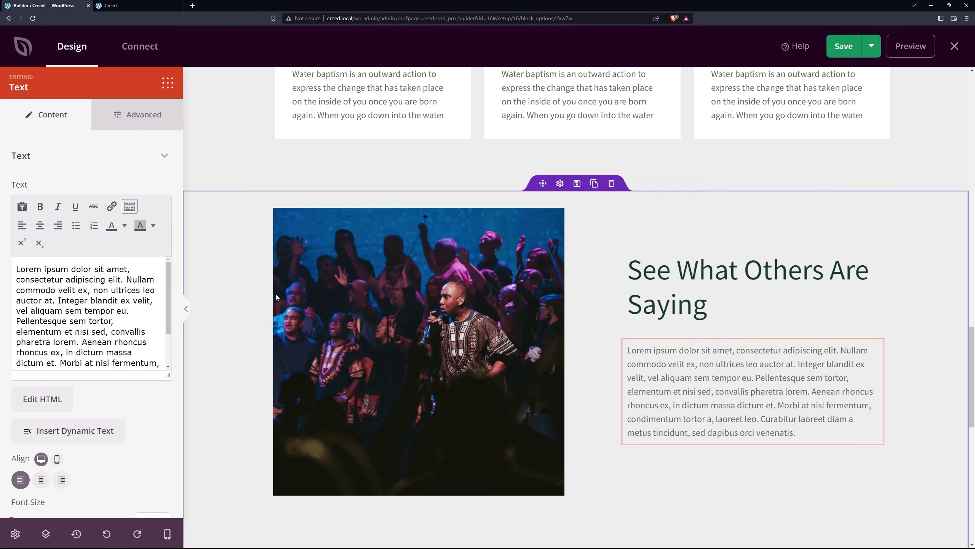
- Duplicate the "See What Others Are Saying" headline and move the copy below the lorem ipsum text
scroll(785, 312, down, 2)
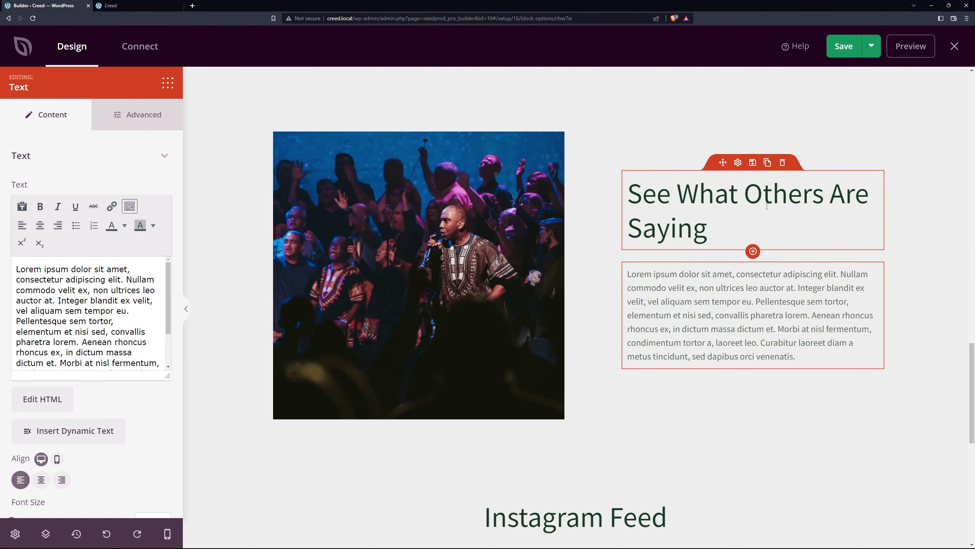
click(768, 163)
drag(724, 175, 699, 334)
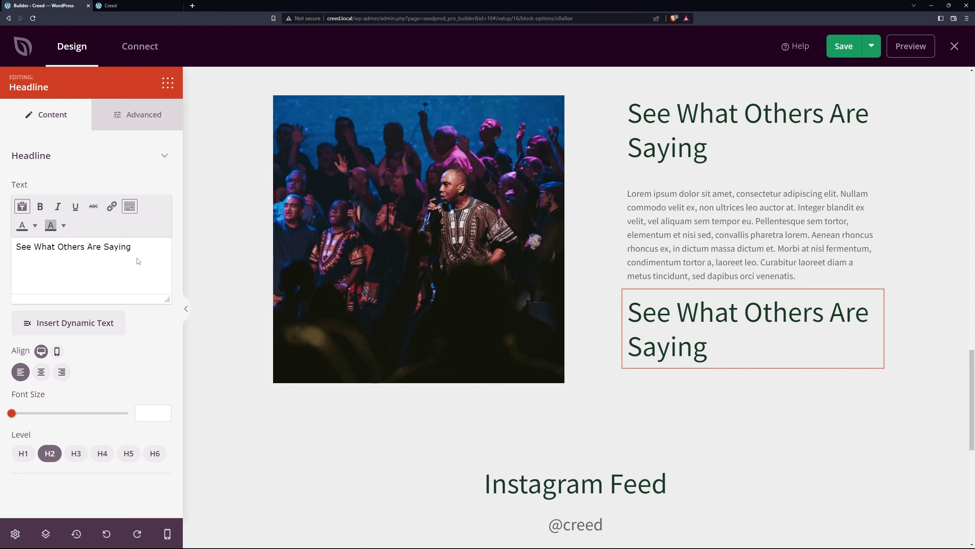
- Set the duplicated headline below the lorem ipsum text to level H4 and select its wording for editing
click(76, 454)
click(103, 454)
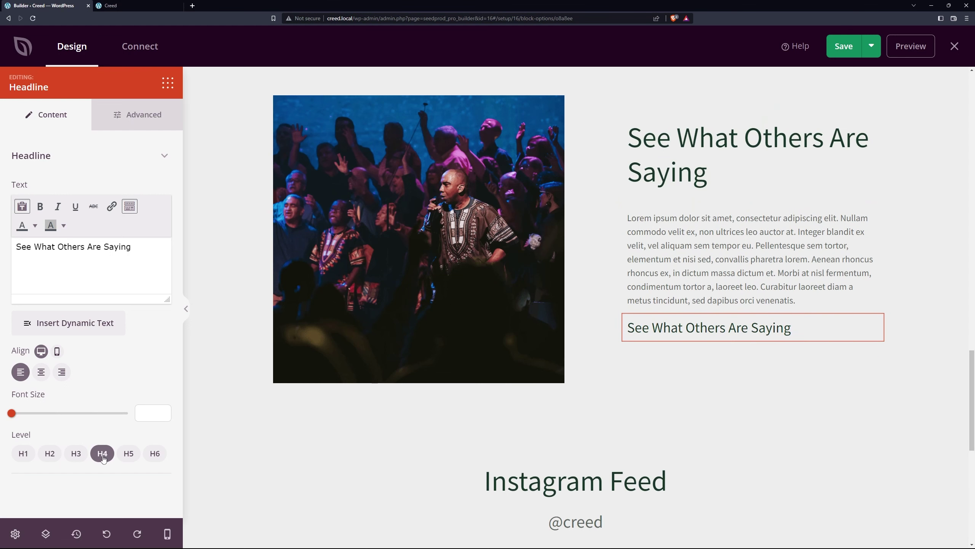
triple_click(35, 246)
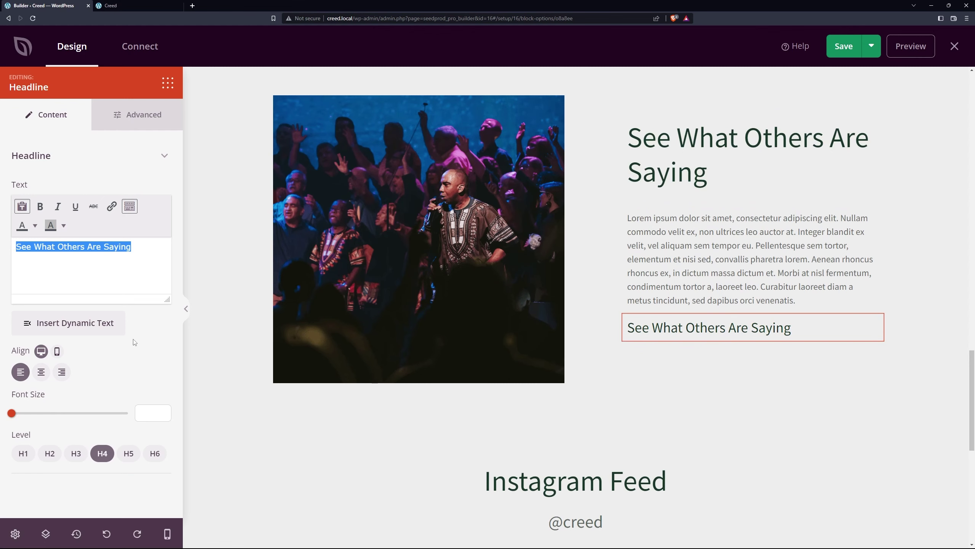
mouse_move(723, 198)
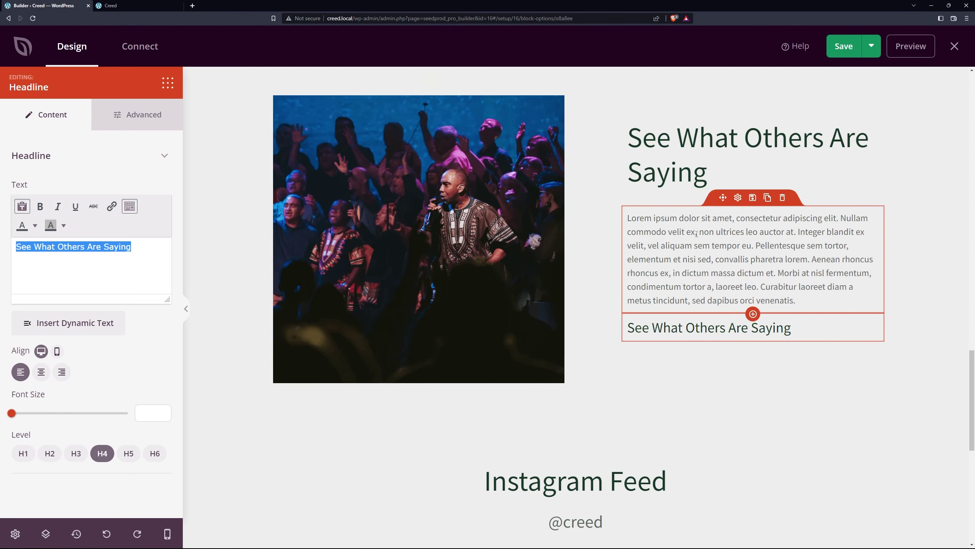
- Duplicate the lorem ipsum text, place the copy below the H4 headline, and shorten it to end at "convallis pharetra lorem."
click(767, 197)
drag(738, 268, 671, 323)
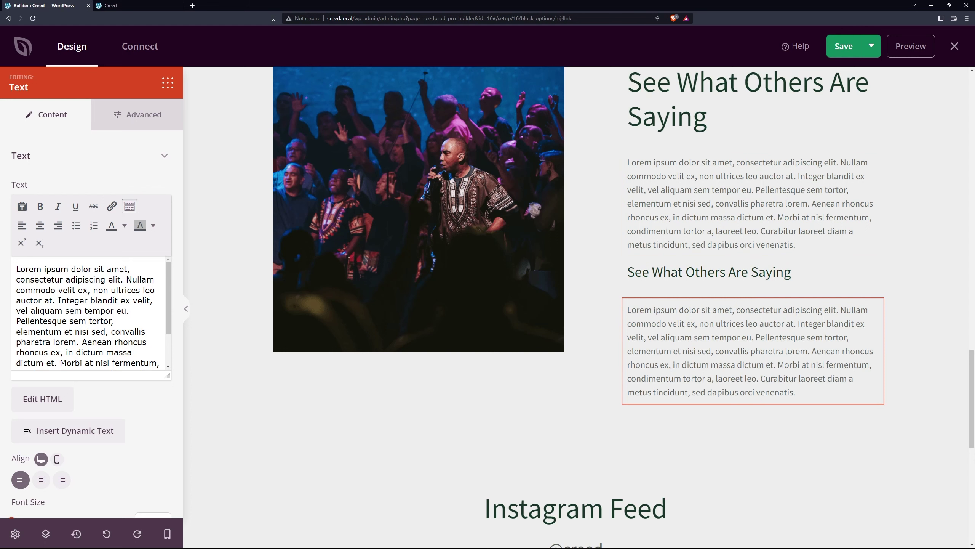
drag(82, 341, 162, 369)
key(Delete)
scroll(735, 285, up, 3)
scroll(697, 288, down, 10)
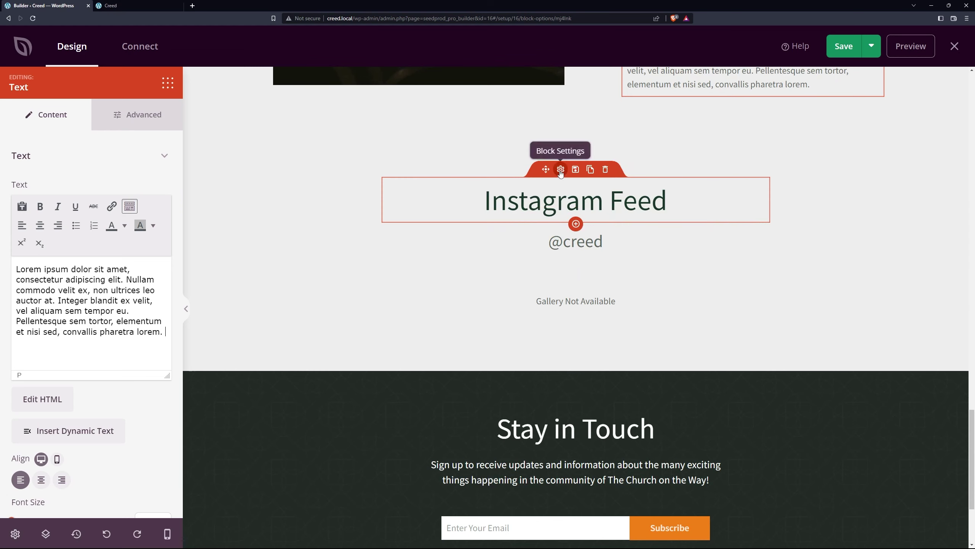
click(572, 240)
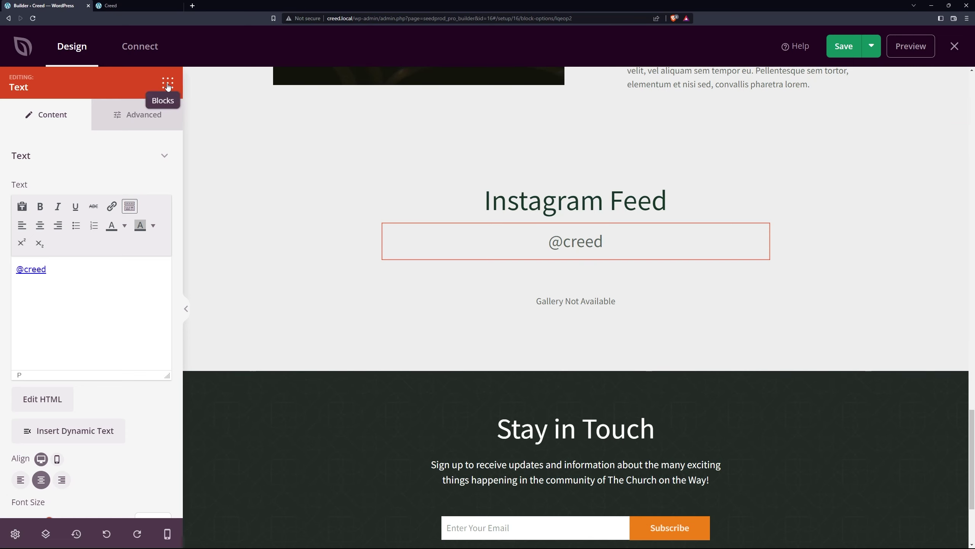
click(193, 5)
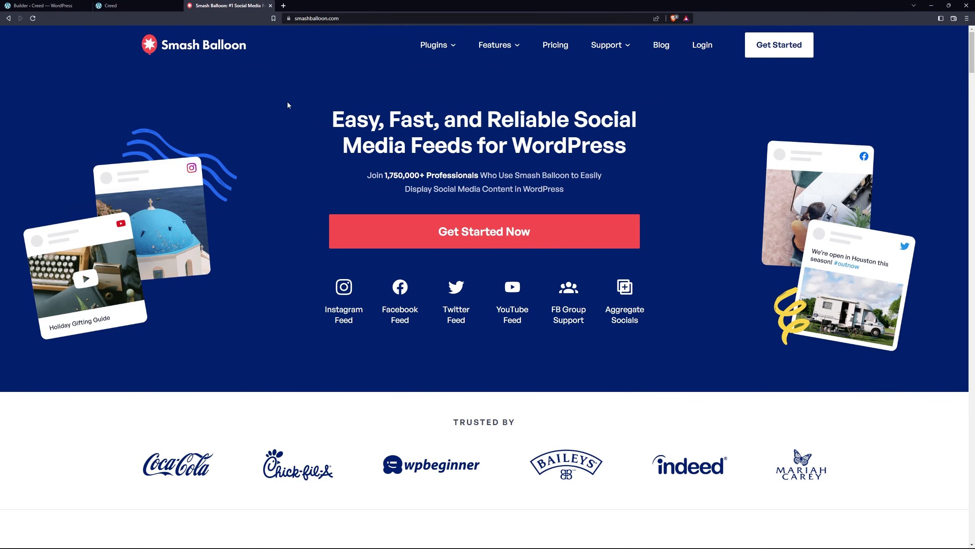
mouse_move(436, 45)
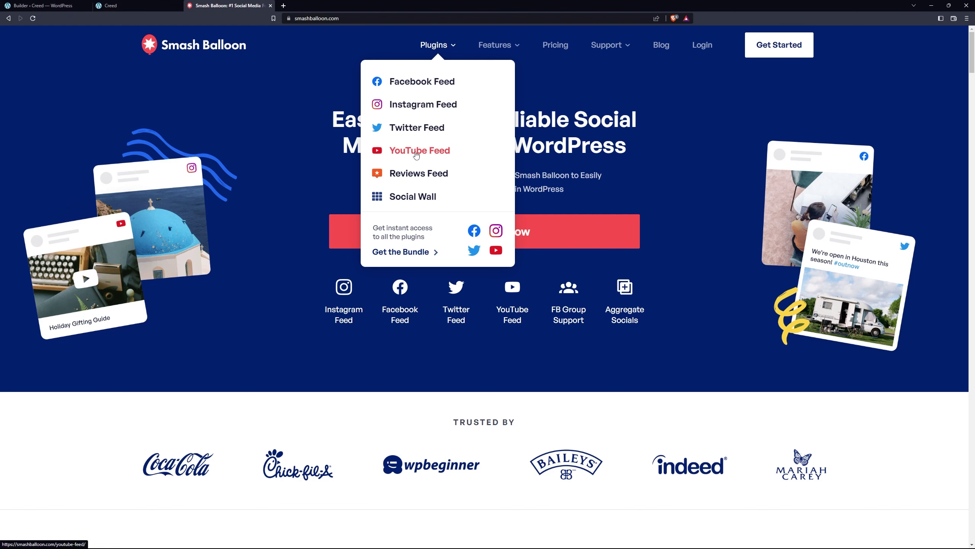
click(423, 106)
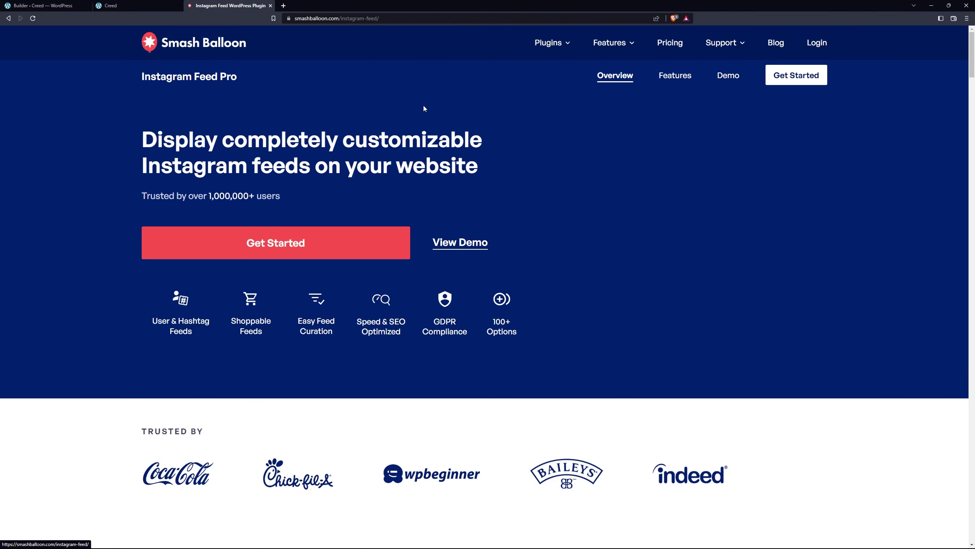
click(459, 247)
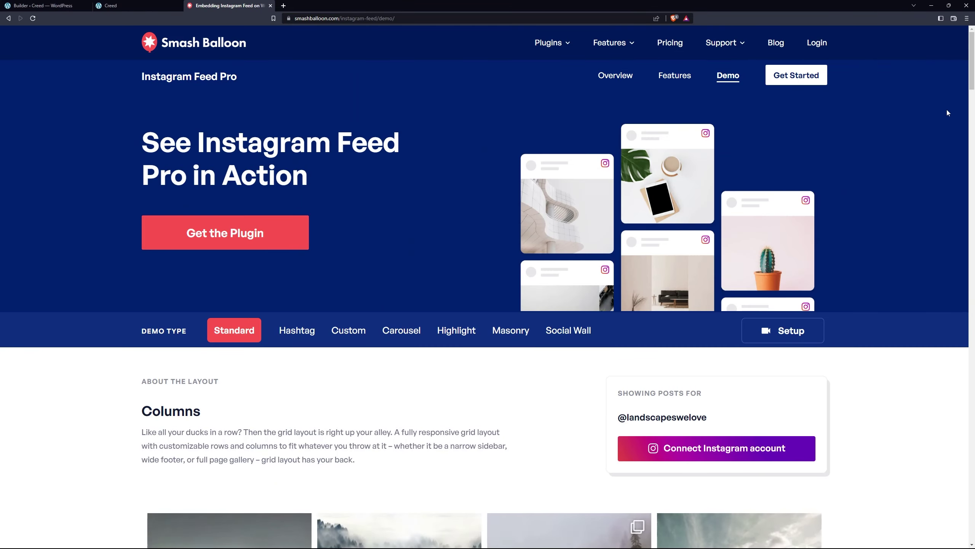
- Examine the Standard and Custom layouts of the Instagram Feed Pro demo
scroll(973, 71, down, 5)
scroll(972, 71, down, 10)
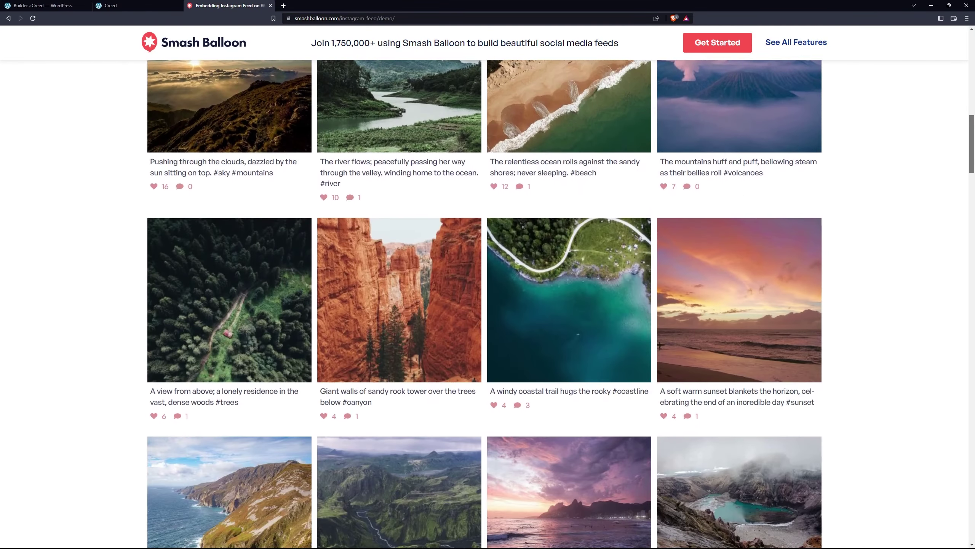
scroll(972, 69, up, 11)
scroll(872, 111, up, 3)
scroll(872, 111, down, 3)
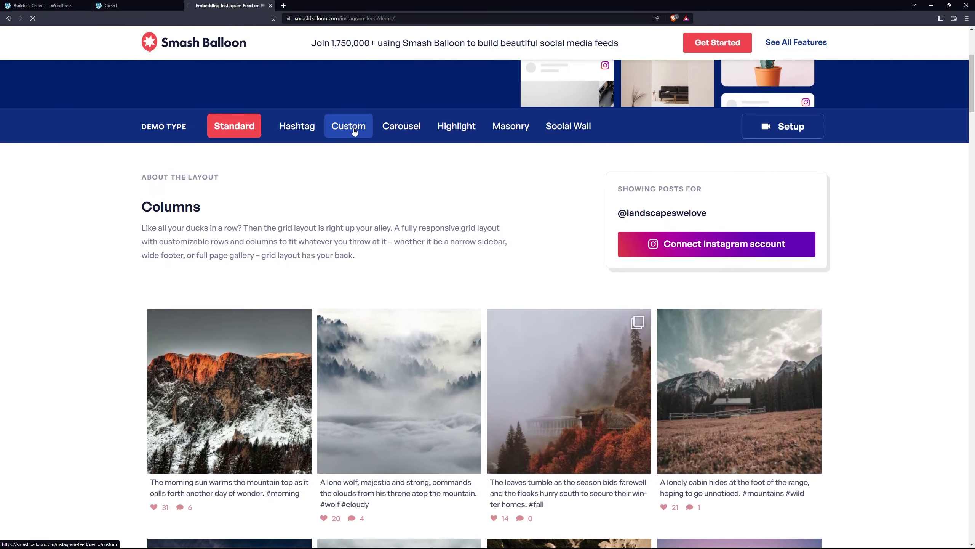
click(353, 131)
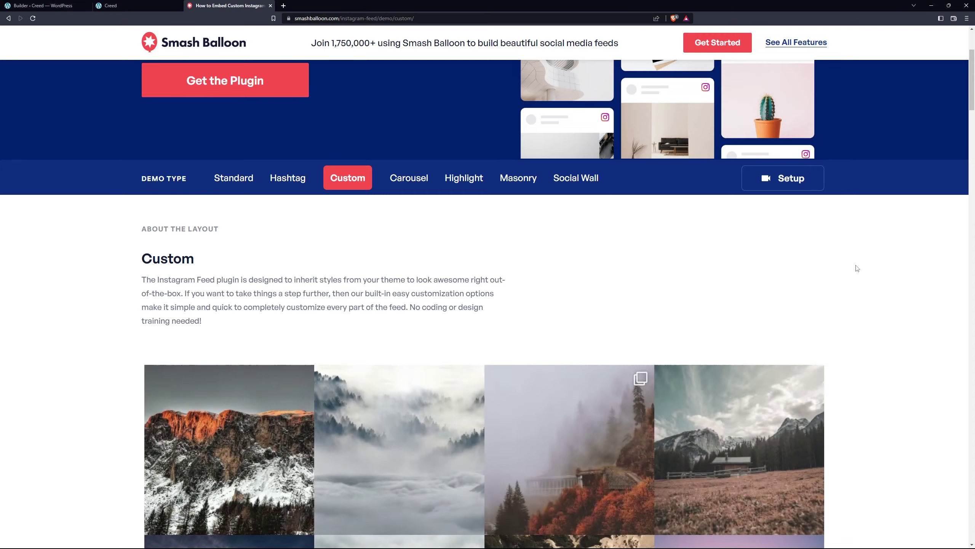
scroll(857, 269, down, 5)
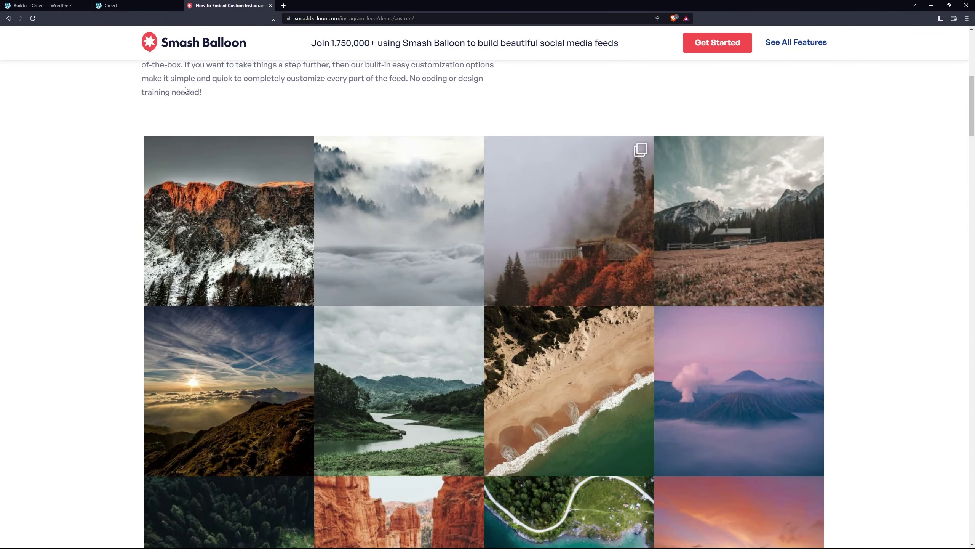
scroll(186, 90, up, 4)
- View the Carousel layout of the Instagram feed demo and page through its slides to the last one
click(409, 101)
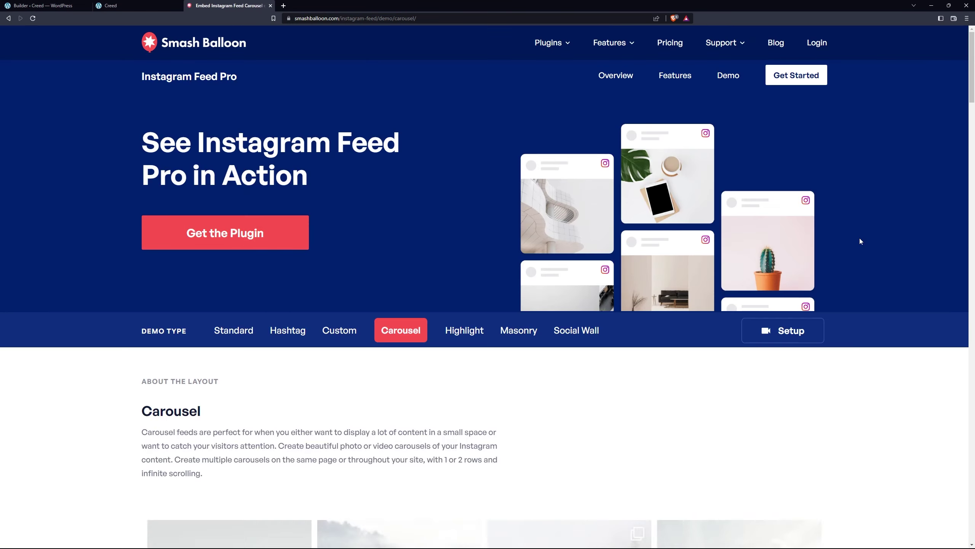
scroll(861, 241, down, 8)
click(484, 377)
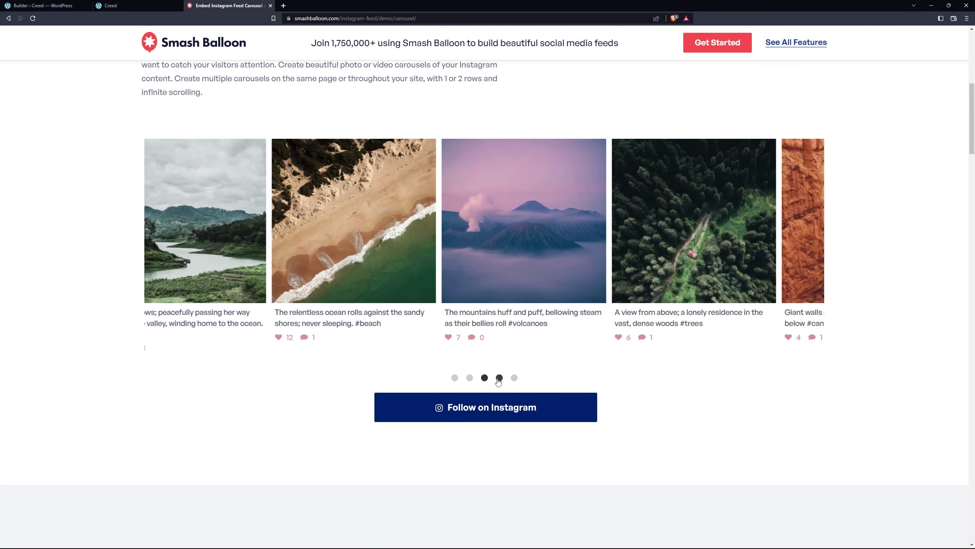
click(499, 377)
click(514, 377)
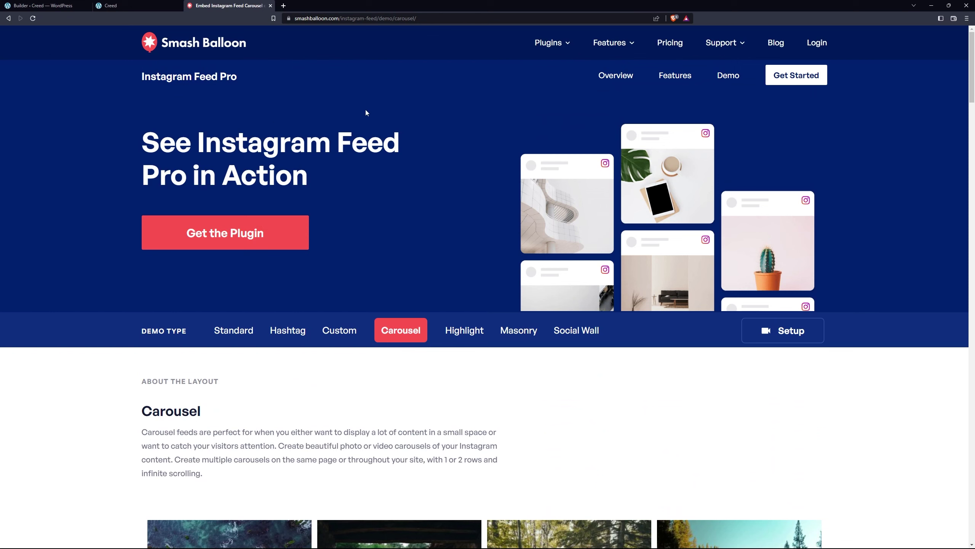
- Close the Smash Balloon page and delete the Instagram Feed section from the homepage
click(270, 5)
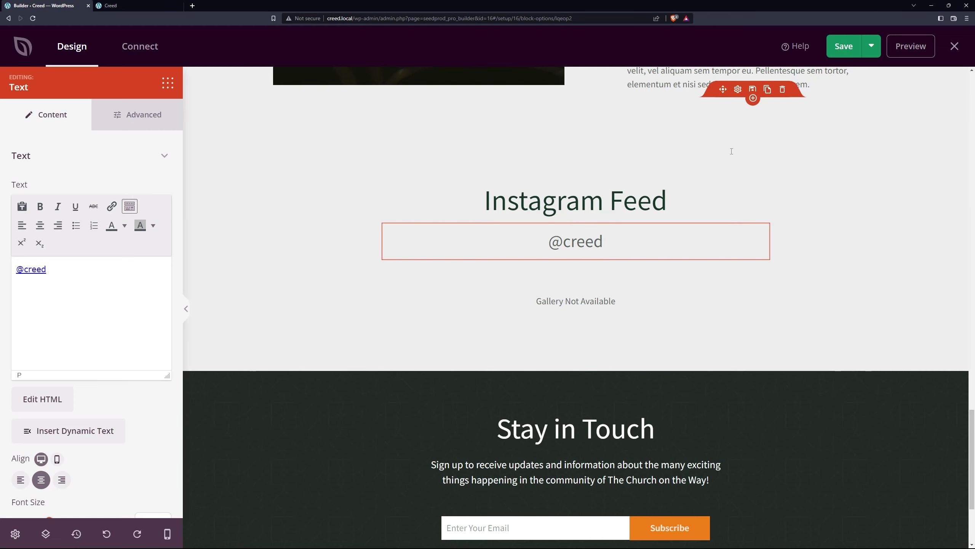
click(618, 165)
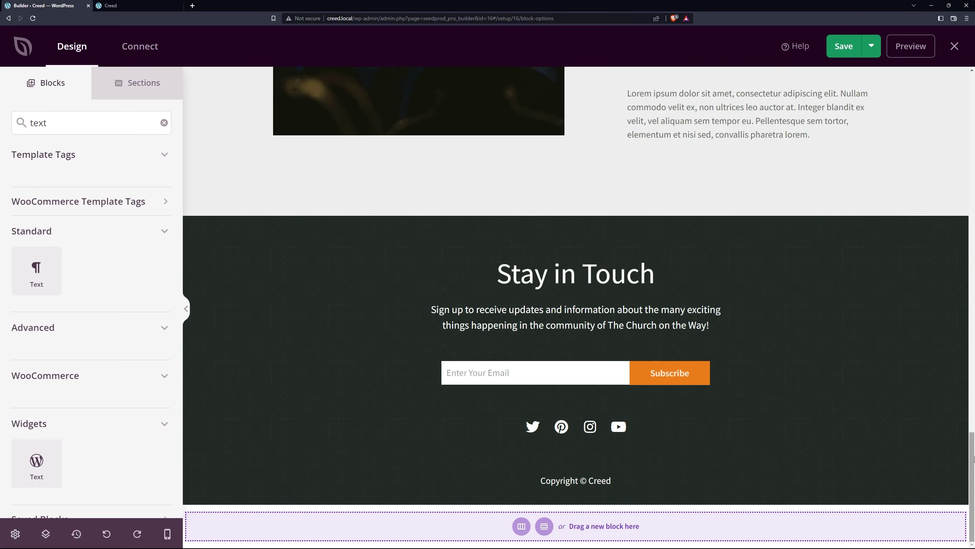
- Set the background color of the "Connecting People to God" section to solid white
drag(973, 459, 973, 134)
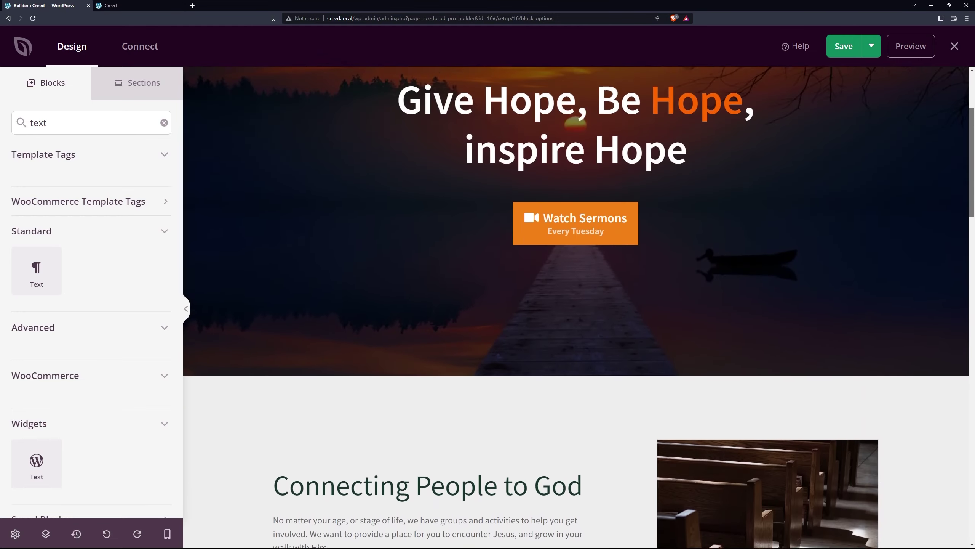
scroll(378, 162, down, 7)
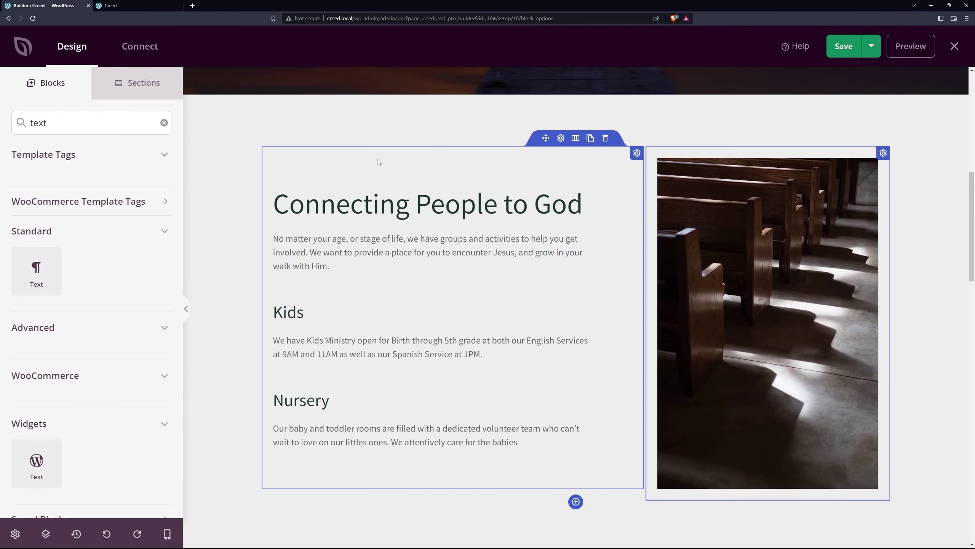
click(240, 129)
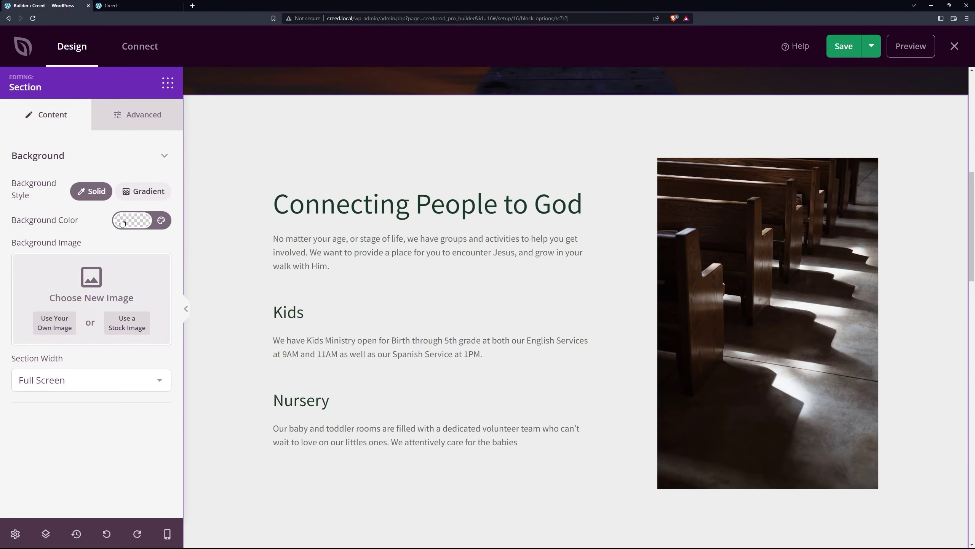
click(132, 219)
click(110, 250)
mouse_move(111, 251)
mouse_down()
mouse_move(117, 284)
mouse_move(192, 266)
mouse_move(106, 244)
mouse_up()
click(82, 221)
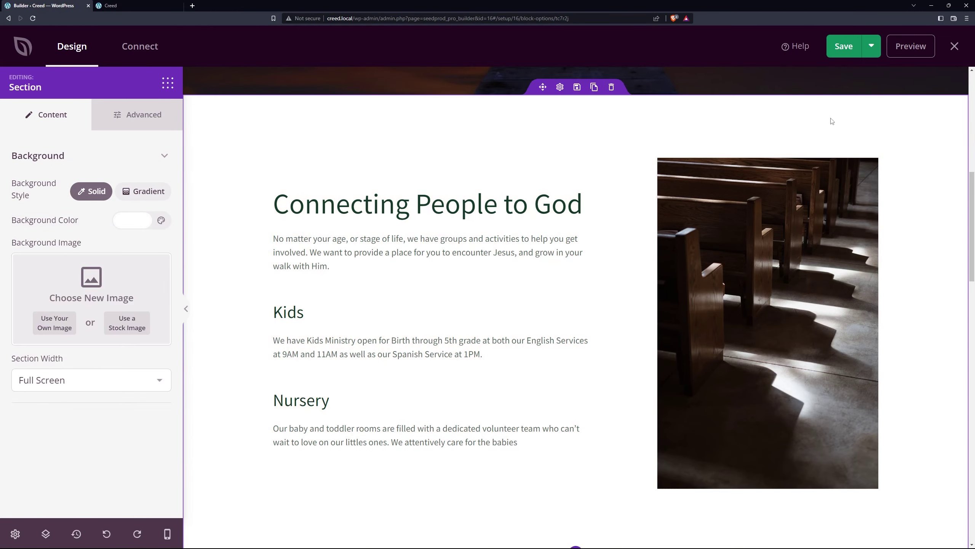
- Save and close the homepage template, and switch to the live Creed site
click(845, 46)
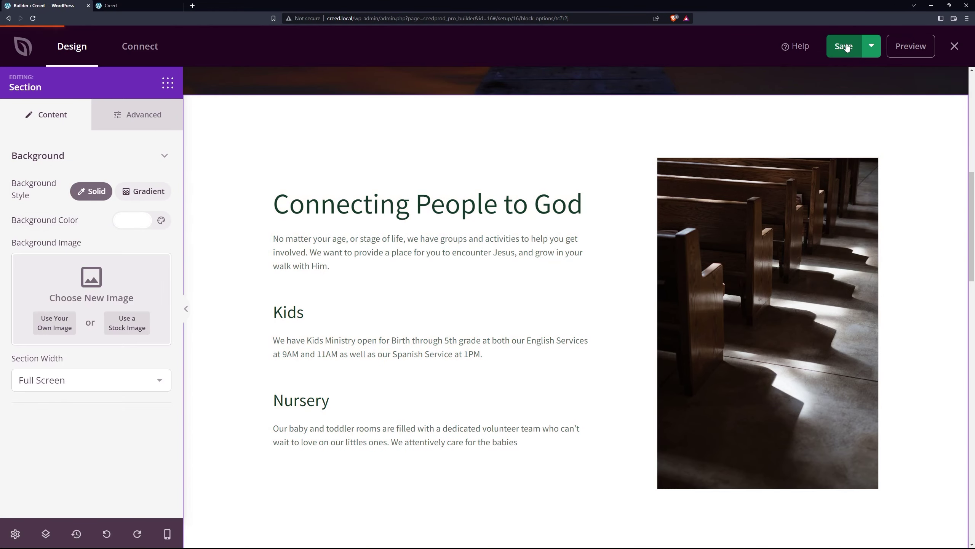
click(955, 46)
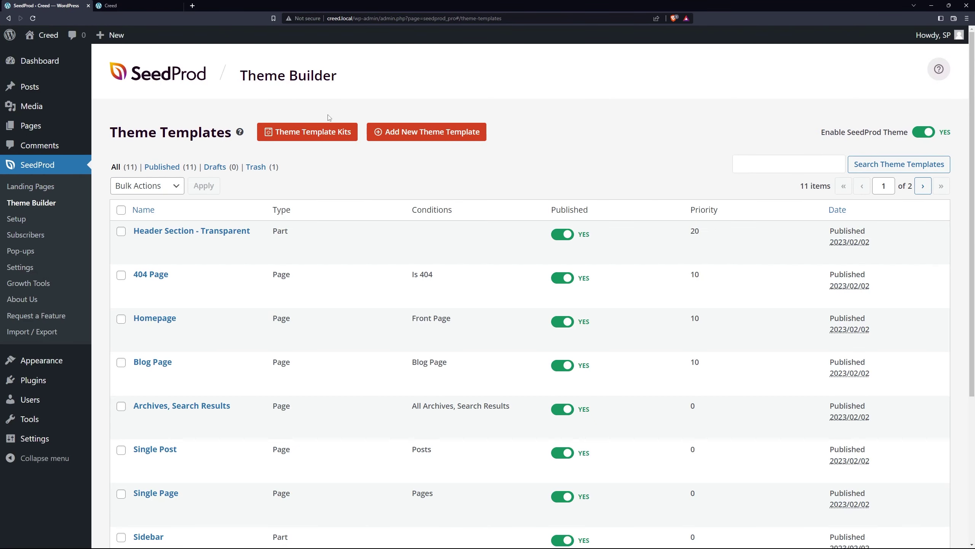
click(115, 5)
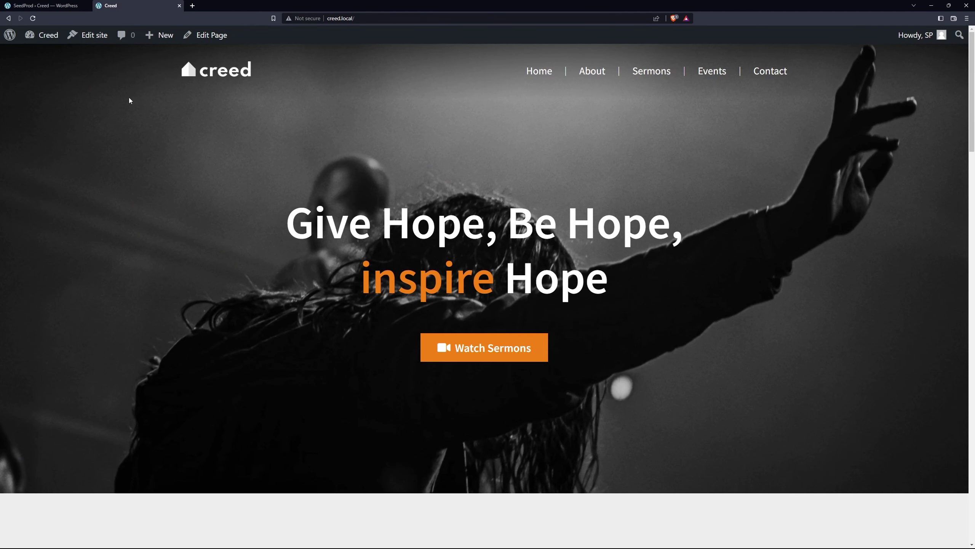
- Reload the live Creed home page and examine its hero area and the section just below it
click(35, 34)
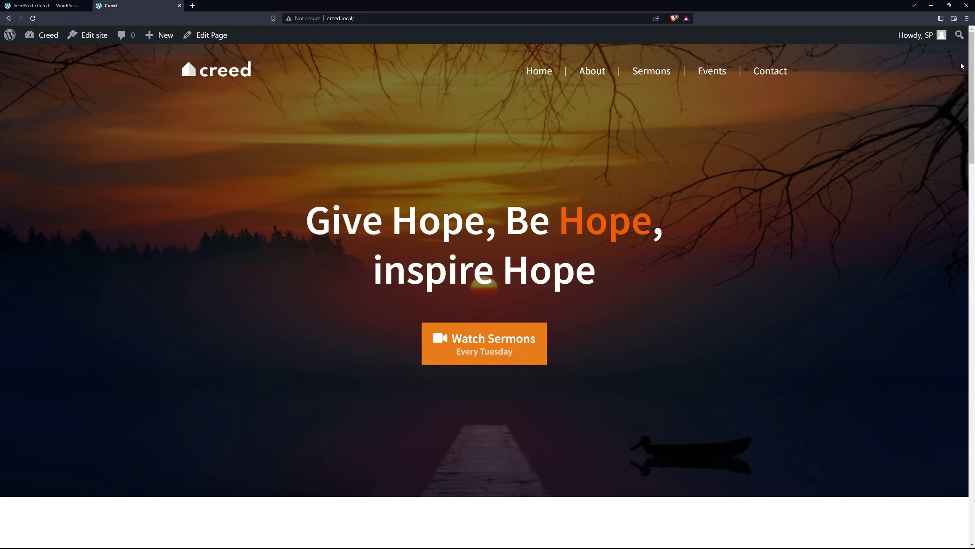
scroll(962, 66, down, 3)
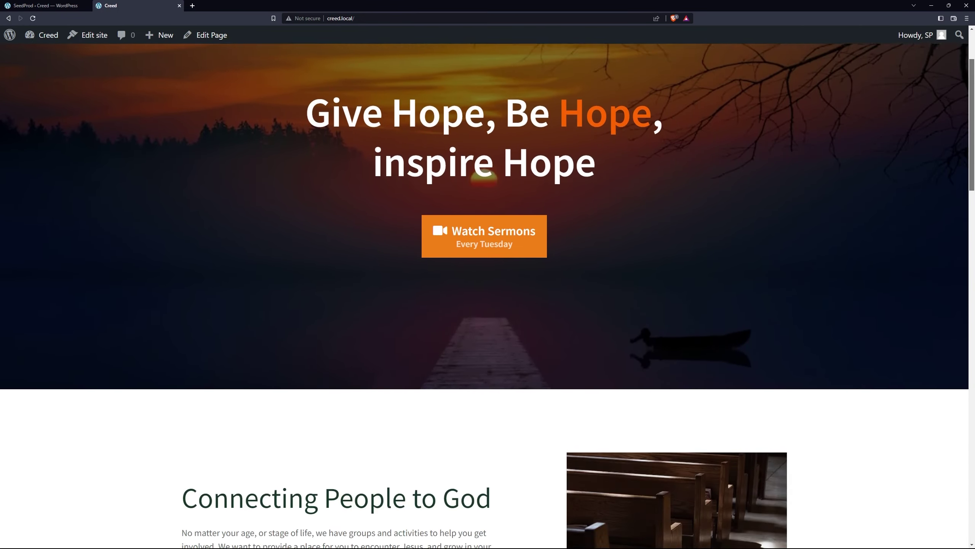
drag(973, 80, 968, 19)
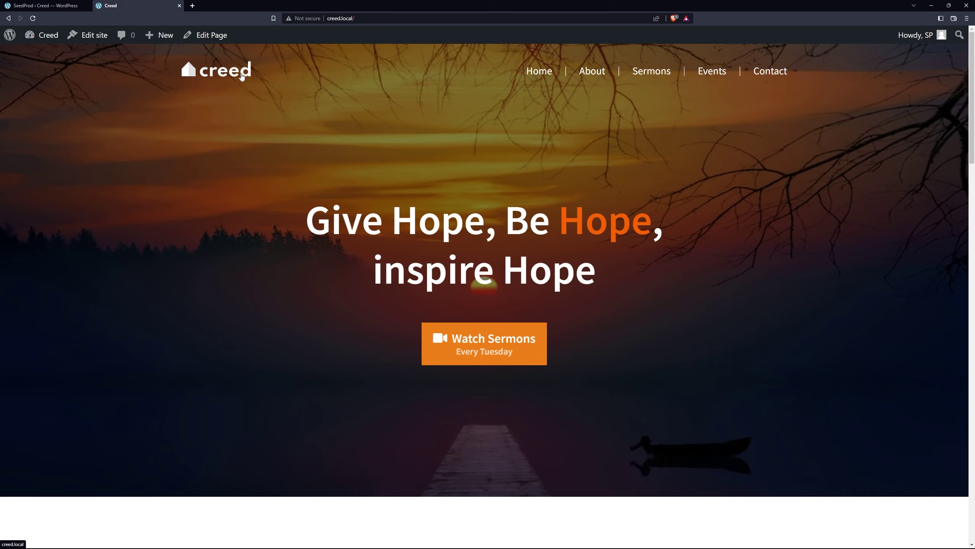
- Return to the SeedProd theme templates and open the Footer template's design for editing
click(45, 5)
scroll(265, 307, down, 5)
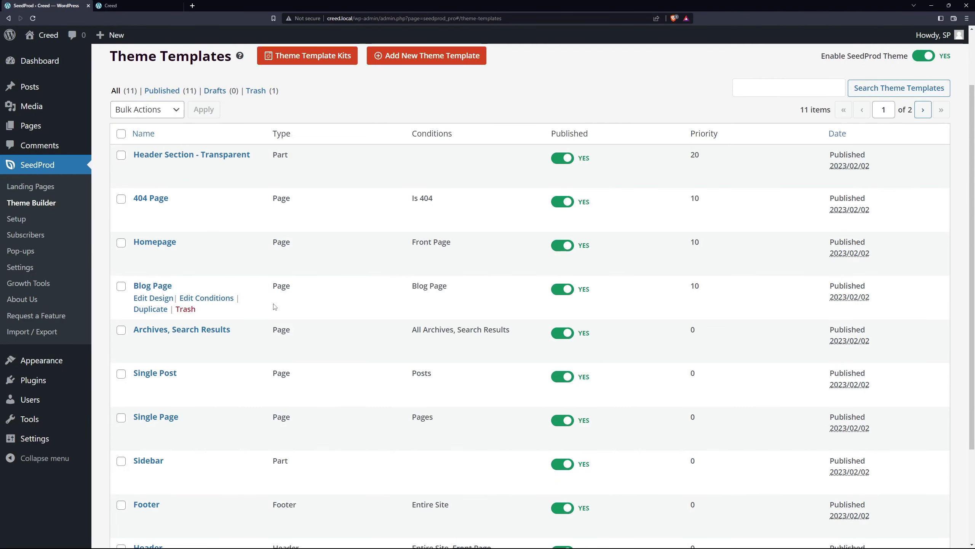
click(150, 384)
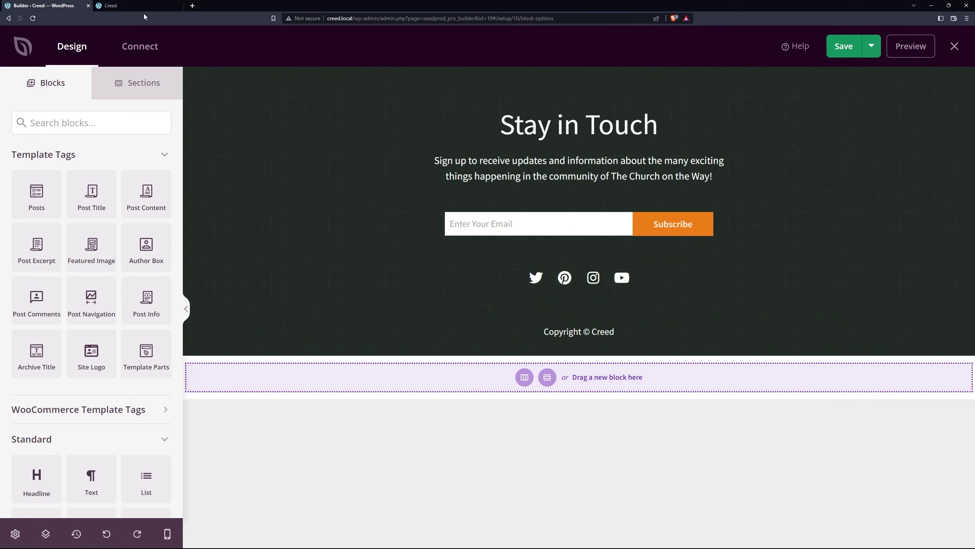
- Examine the footer at the end of the live home page and return to the footer builder
key(ctrl+Tab)
drag(972, 53, 952, 430)
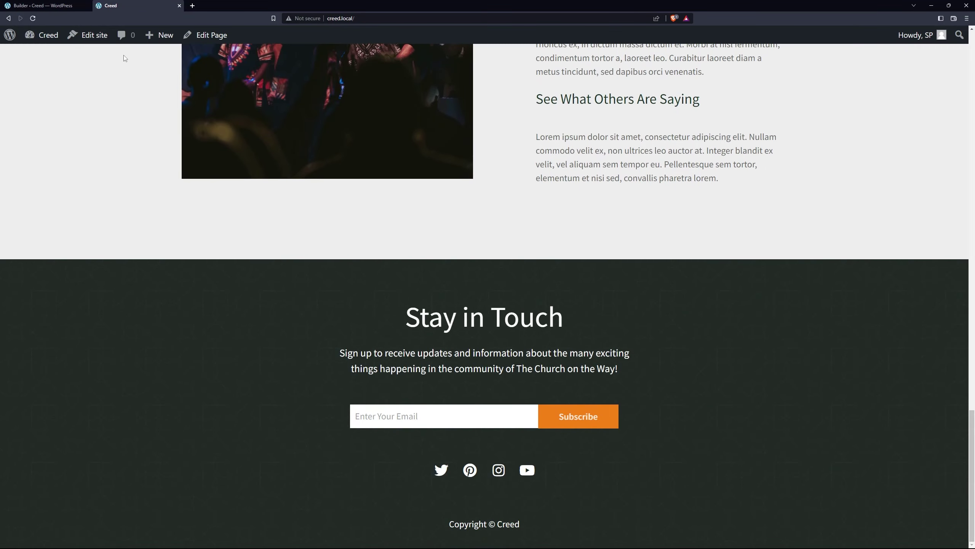
click(57, 7)
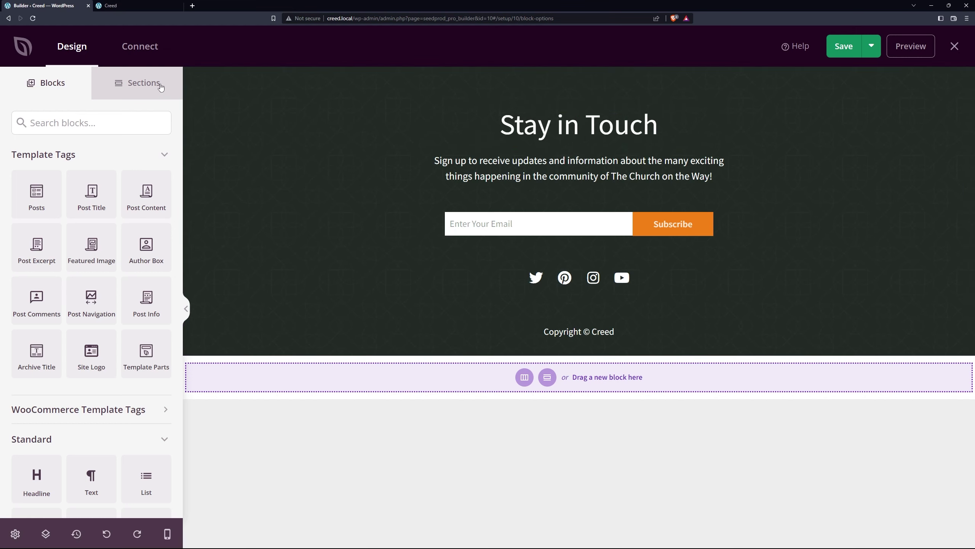
- Insert the ready-made Footer 10 section below the existing footer and open its Get Started headline for editing
click(131, 85)
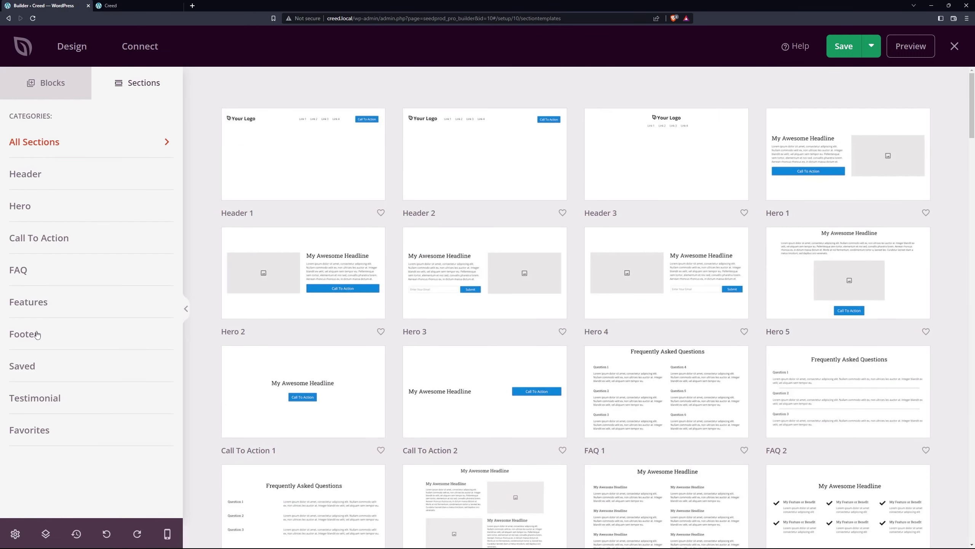
click(37, 334)
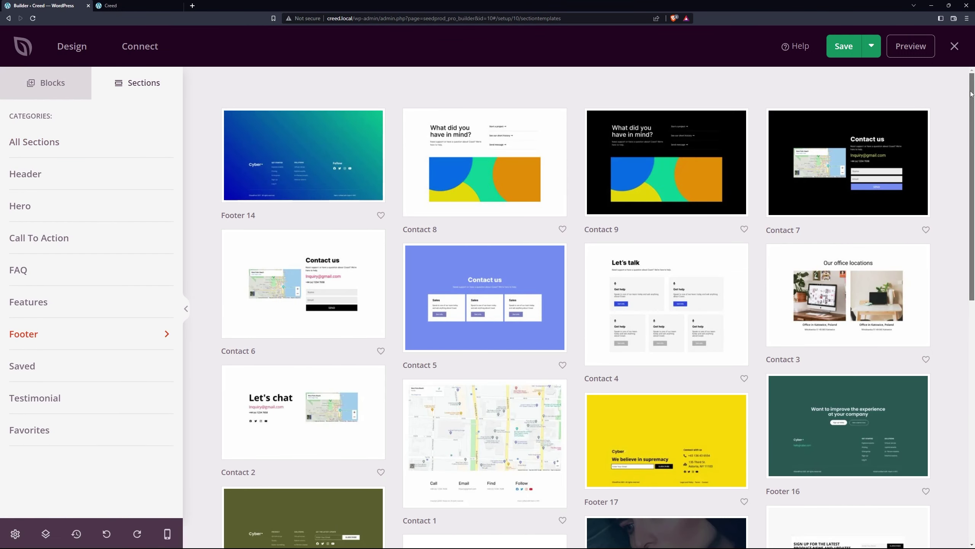
drag(971, 94, 973, 356)
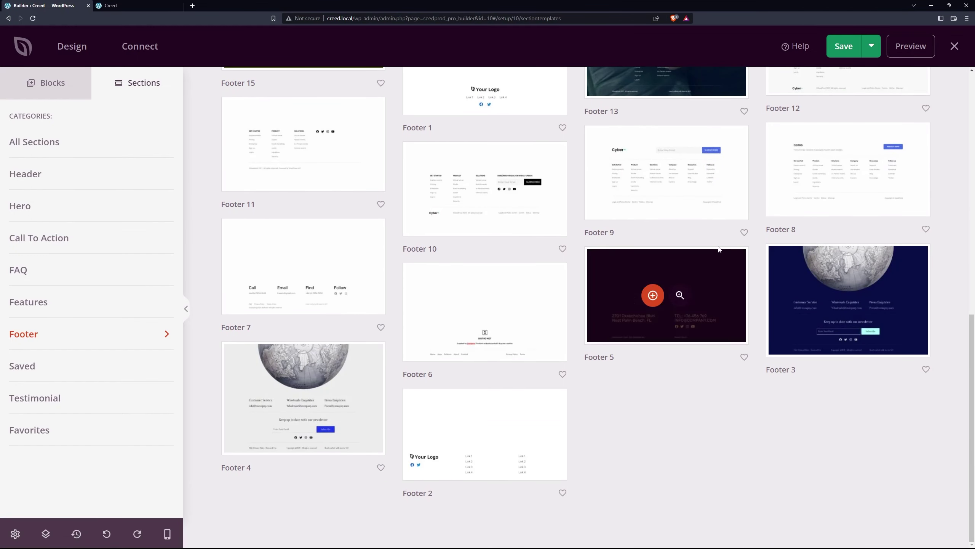
mouse_move(479, 193)
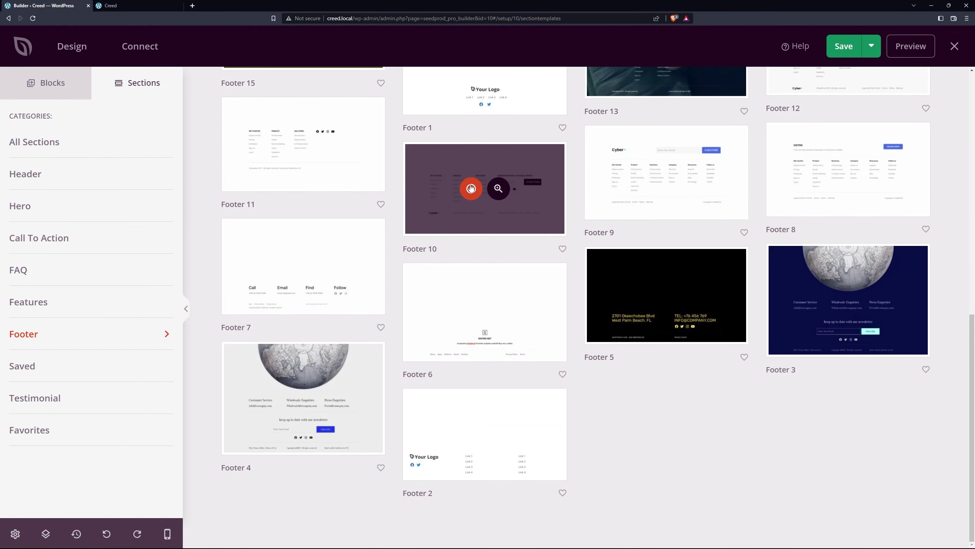
click(472, 189)
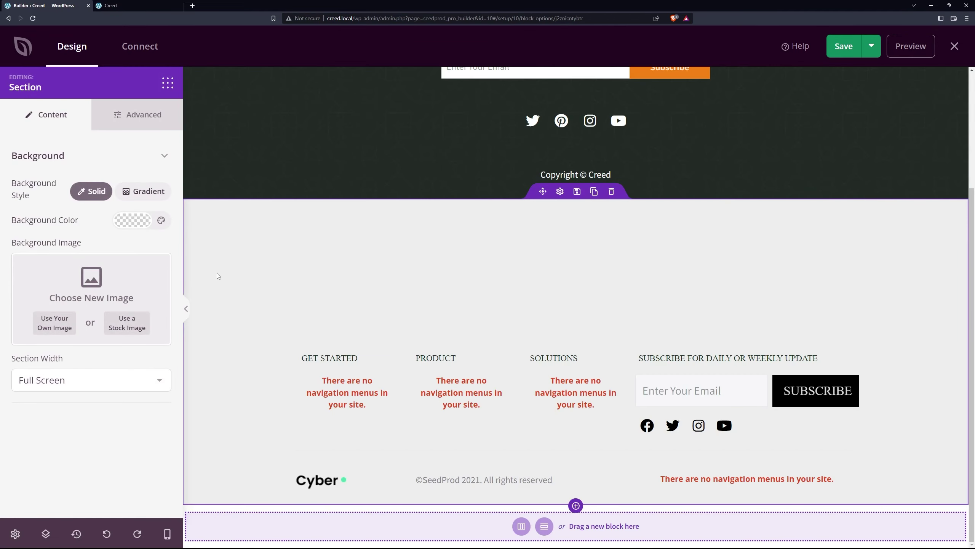
scroll(695, 279, up, 3)
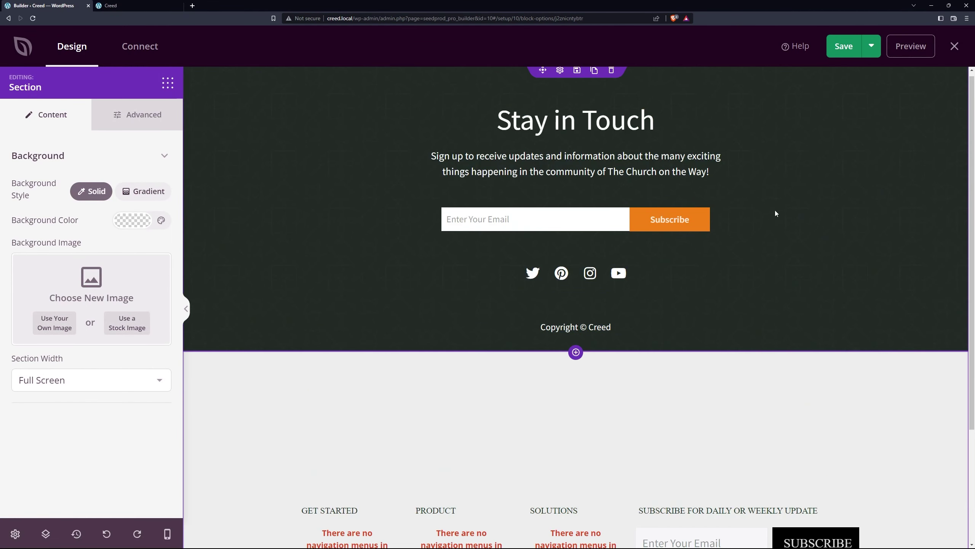
scroll(328, 238, down, 3)
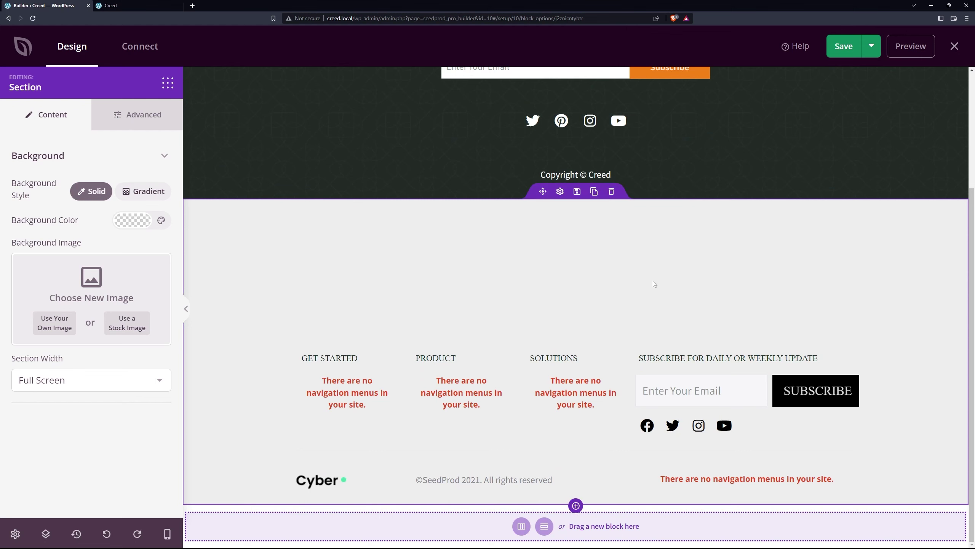
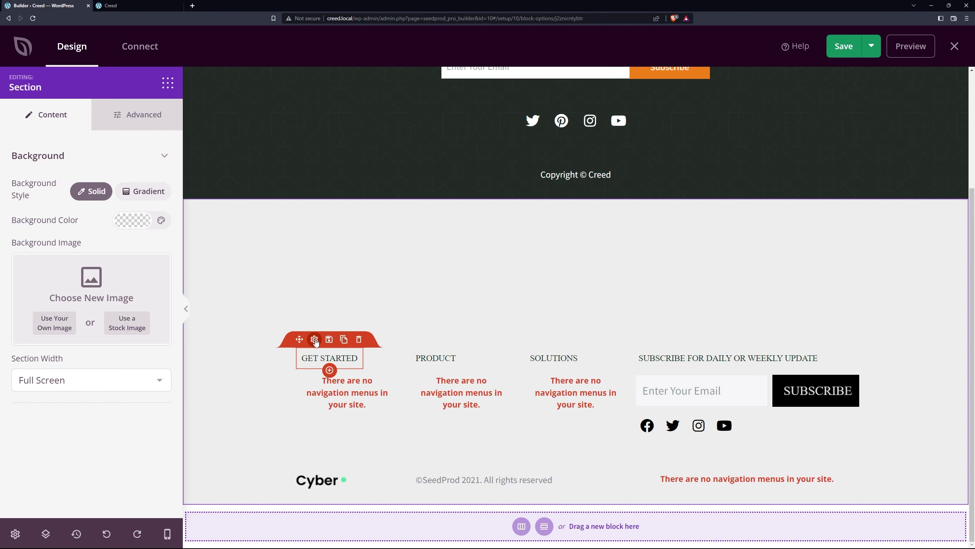
click(314, 338)
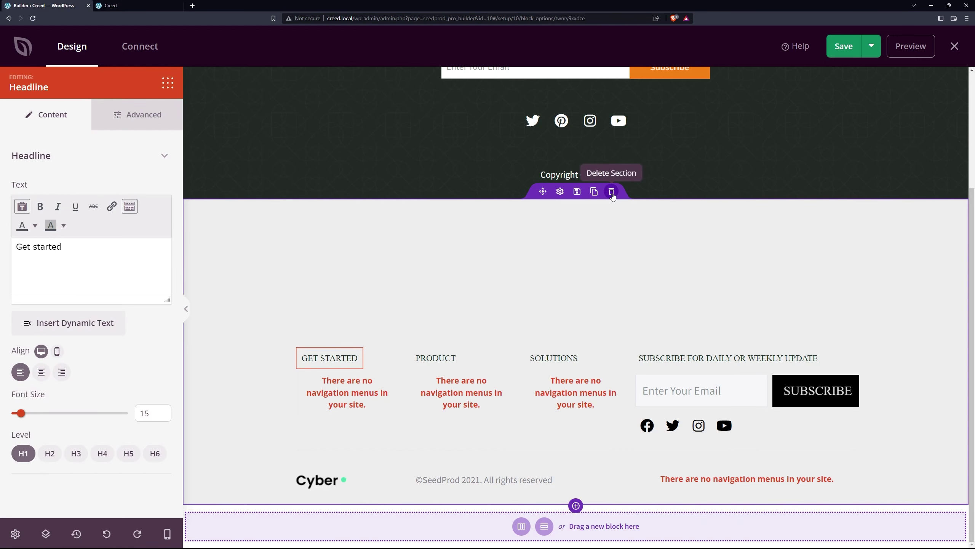
- Undo the added Footer 10 section, redo it once, and undo it again
click(106, 535)
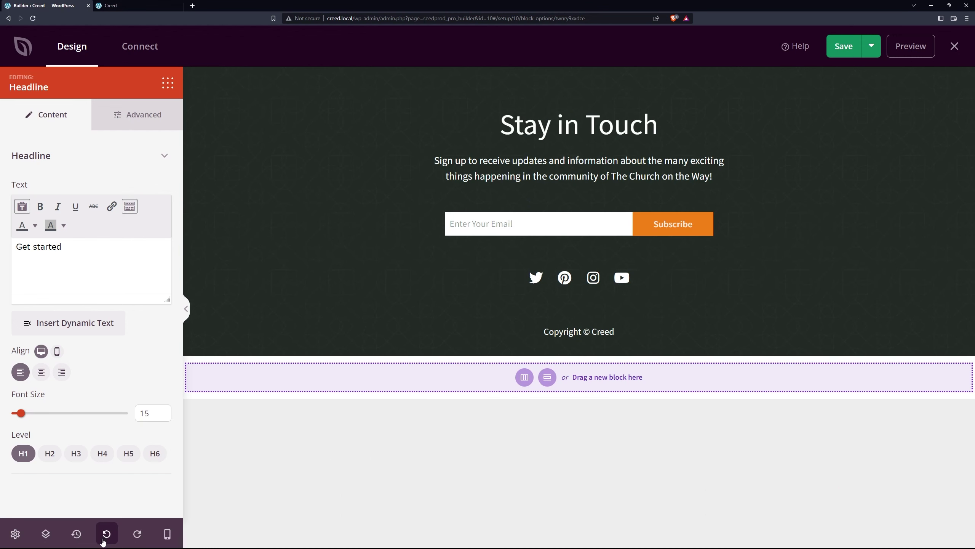
click(137, 534)
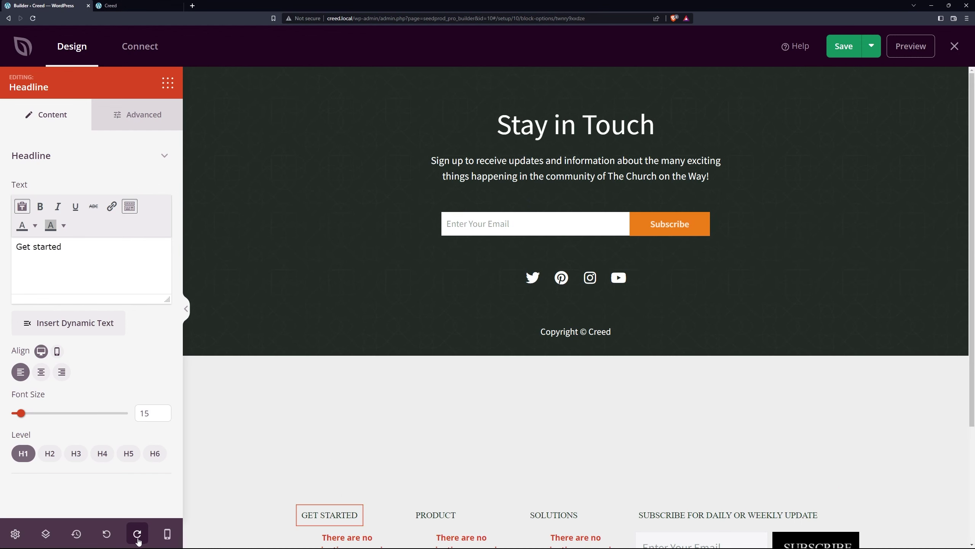
click(115, 531)
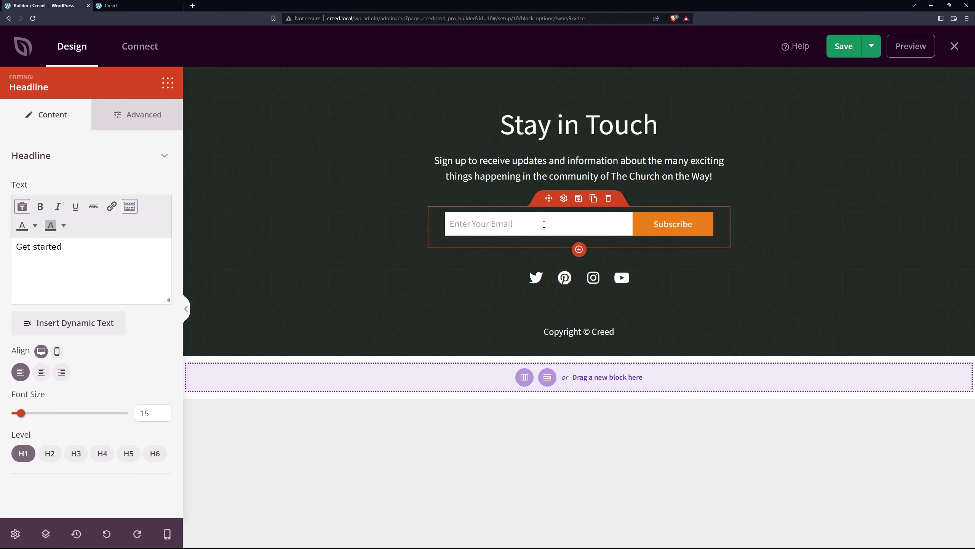
- Open the footer optin form for editing, try showing its Name field, and hide the field again
click(563, 215)
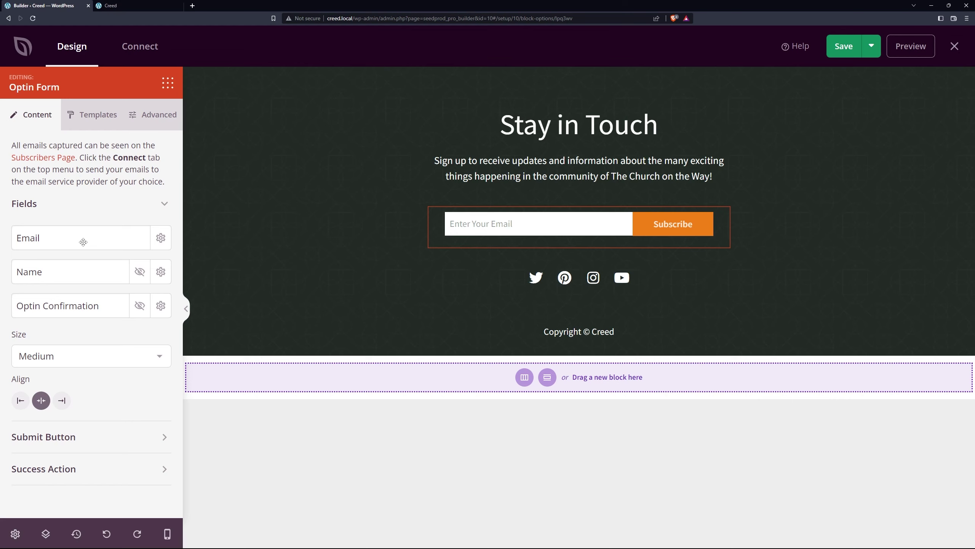
click(140, 272)
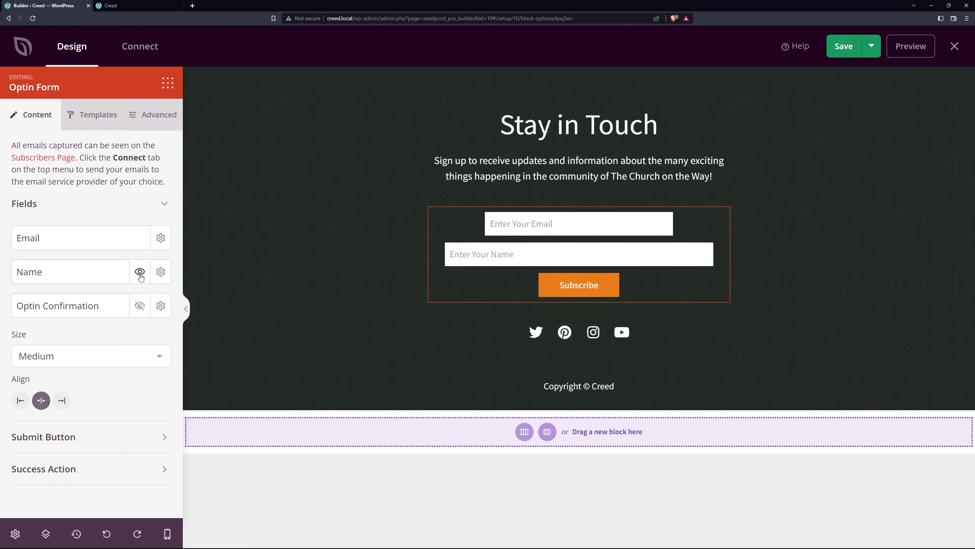
click(140, 273)
- Try the Large size for the optin form and set it back to Medium
click(142, 361)
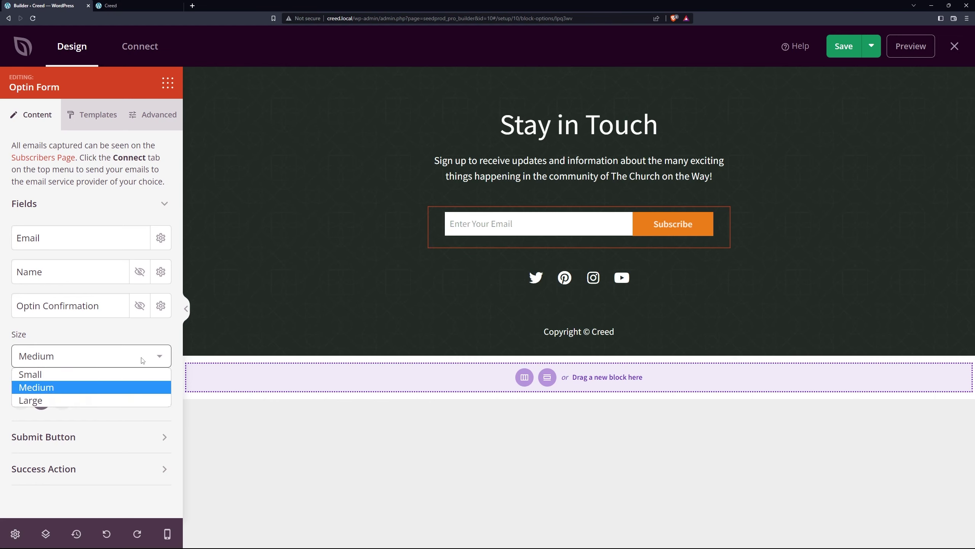
click(83, 398)
key(Up)
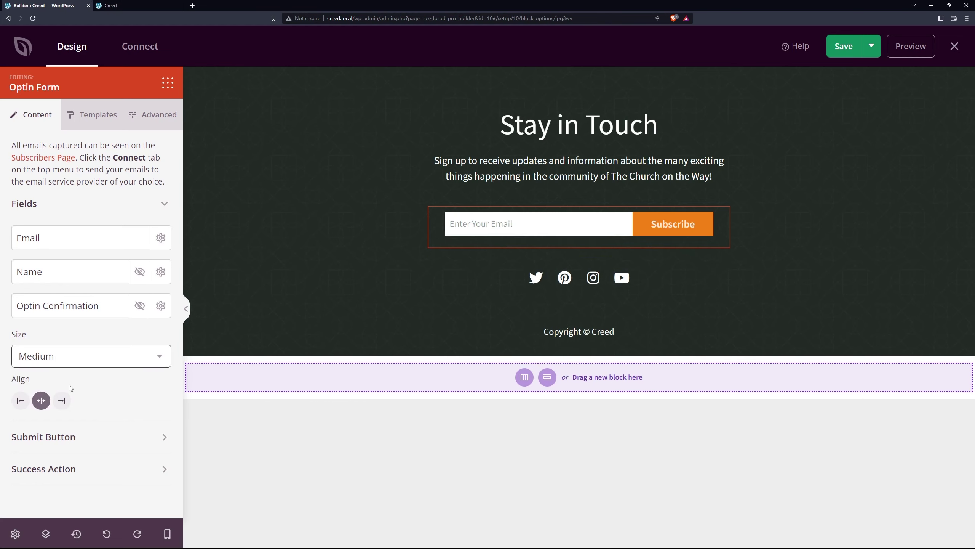
- Review the optin form's submit button settings and its success action message
click(72, 436)
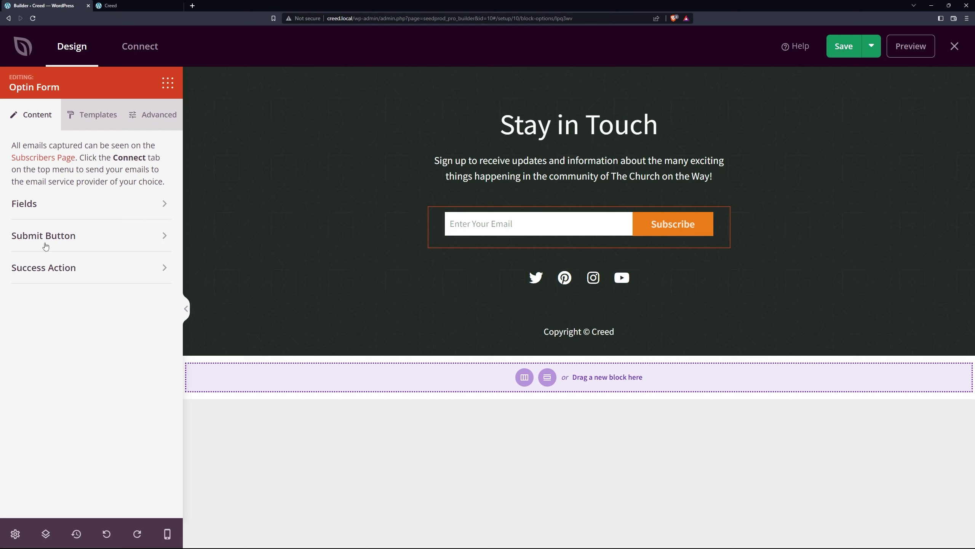
drag(88, 288, 15, 287)
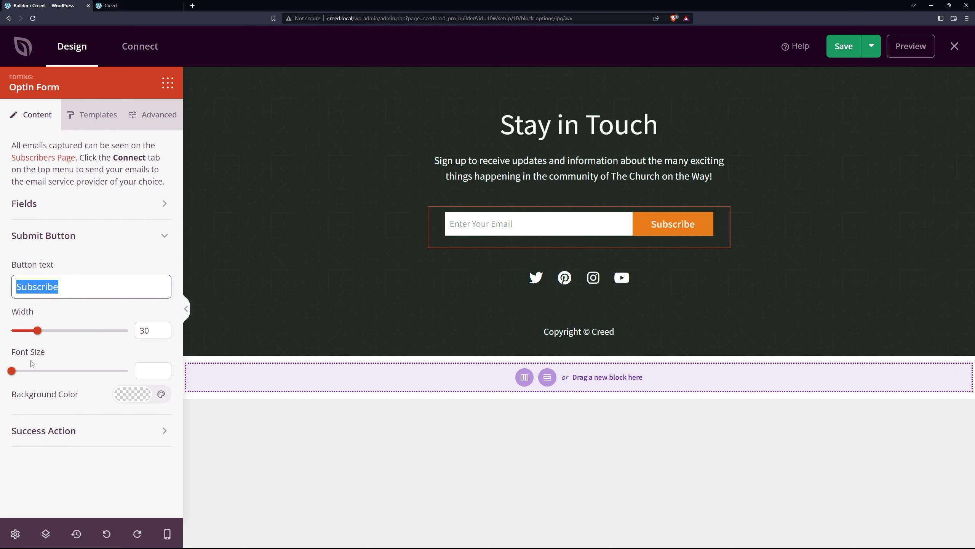
click(75, 236)
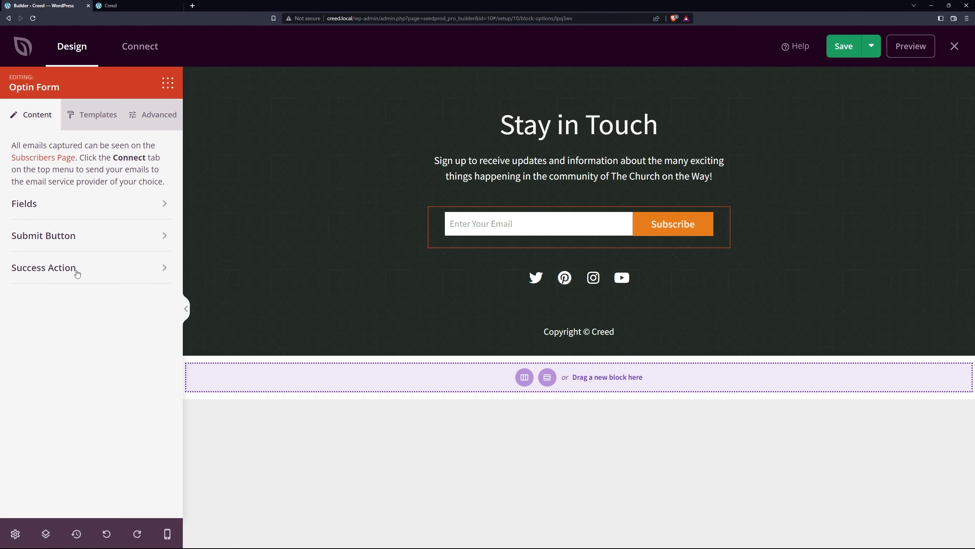
click(76, 267)
scroll(116, 291, down, 1)
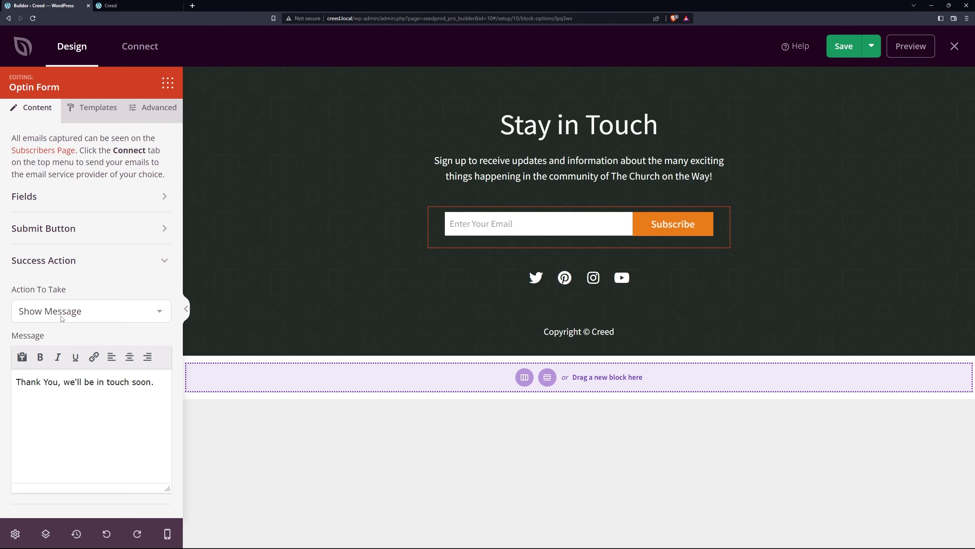
drag(71, 382, 156, 392)
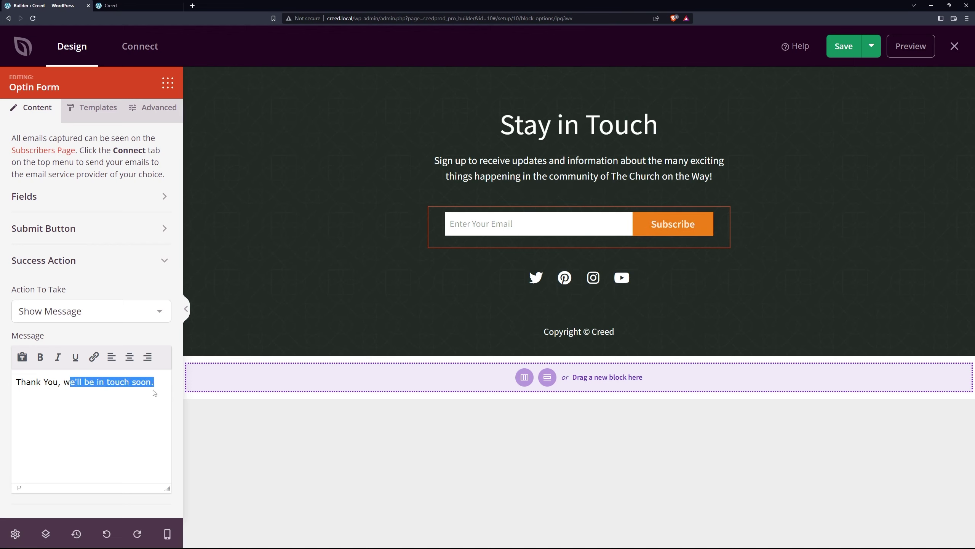
click(155, 392)
- Try Redirect as the optin form's success action and set it back to Show Message
click(83, 316)
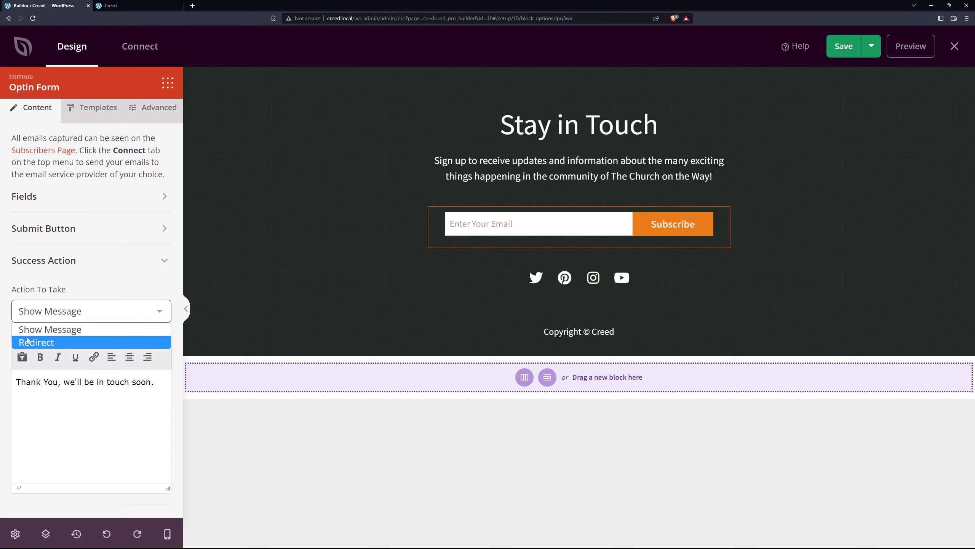
click(53, 343)
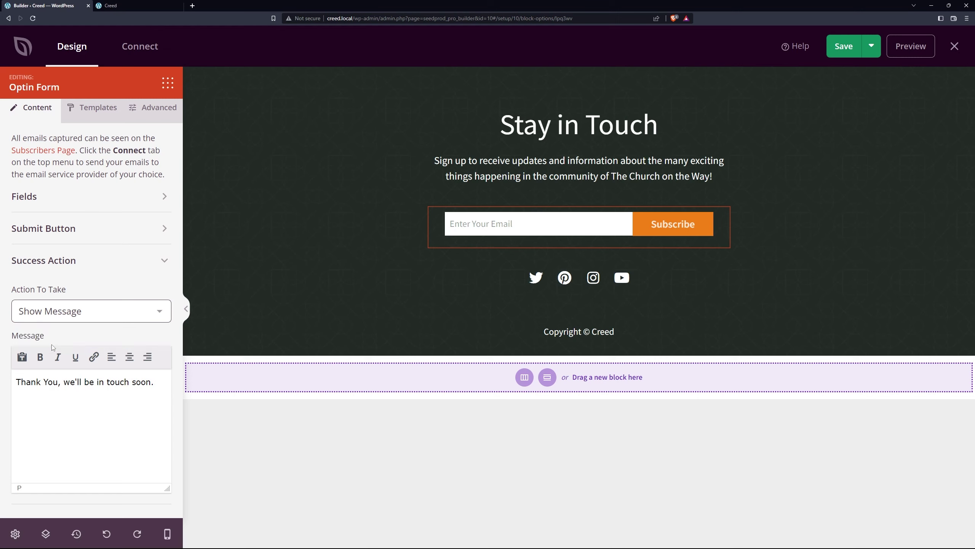
click(36, 365)
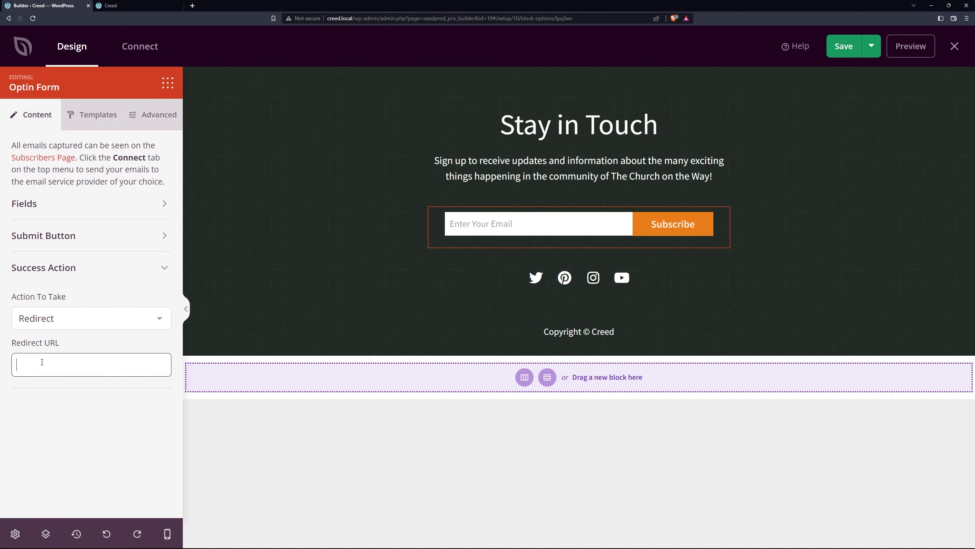
click(55, 319)
click(55, 332)
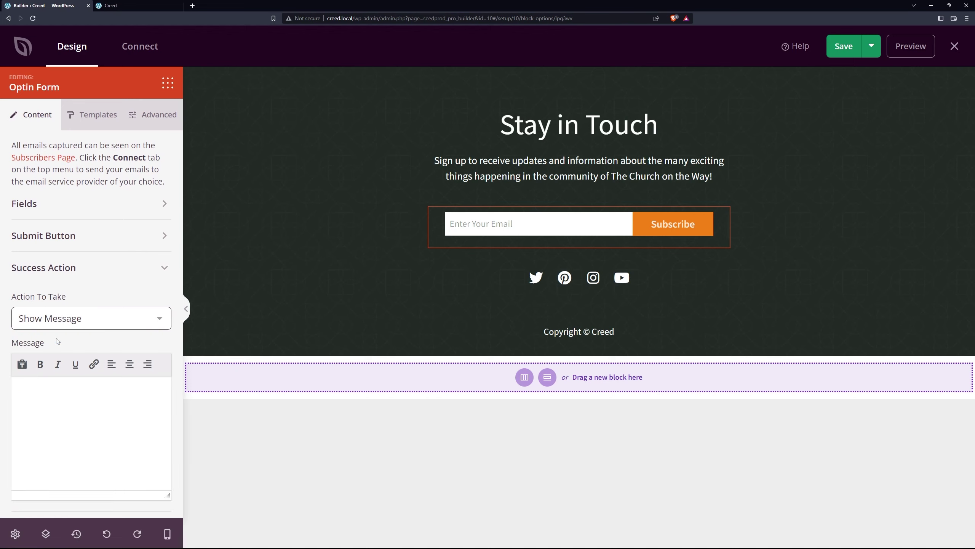
- Review the optin form's field style templates and advanced form settings, and leave the form's settings
click(109, 280)
click(97, 114)
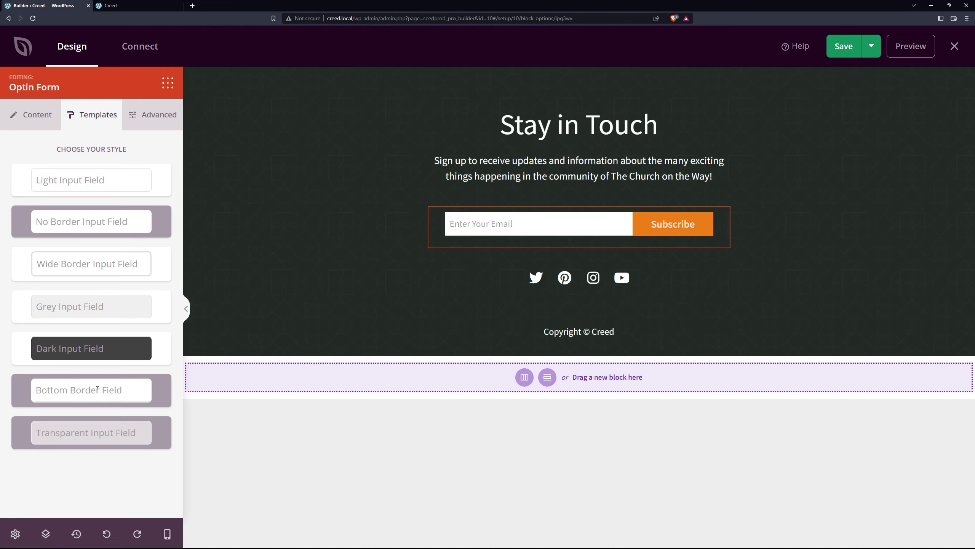
click(149, 127)
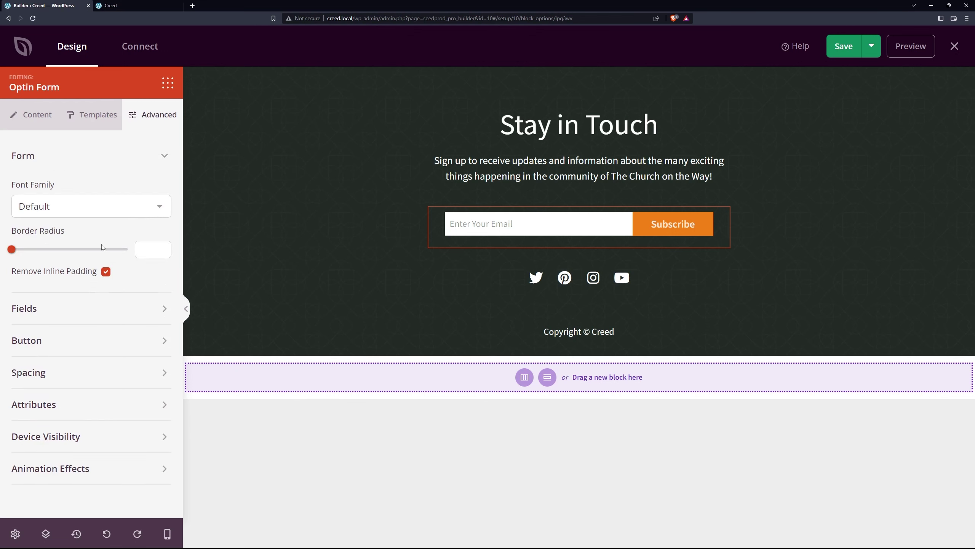
click(313, 219)
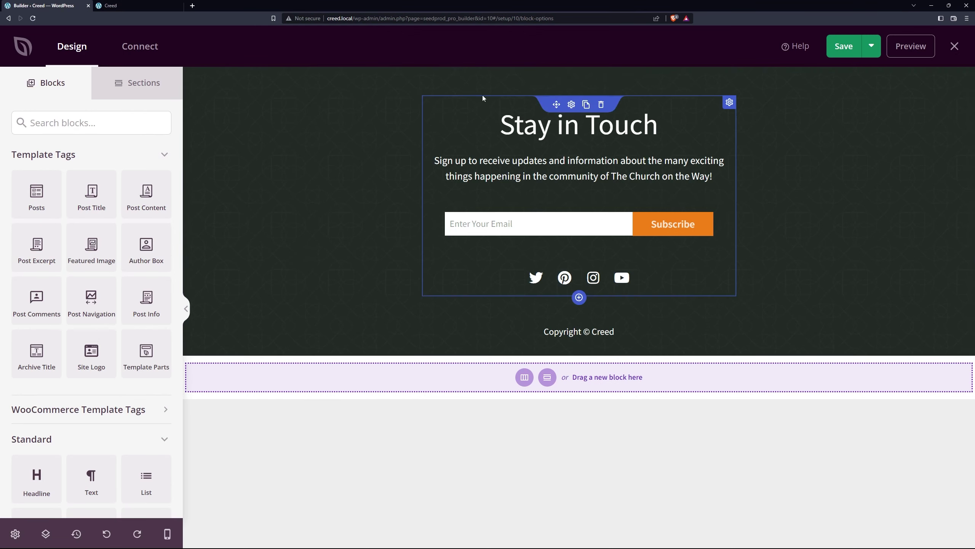
- Remove the footer section's background image and set its solid background color to a very dark purple
click(325, 98)
mouse_move(150, 267)
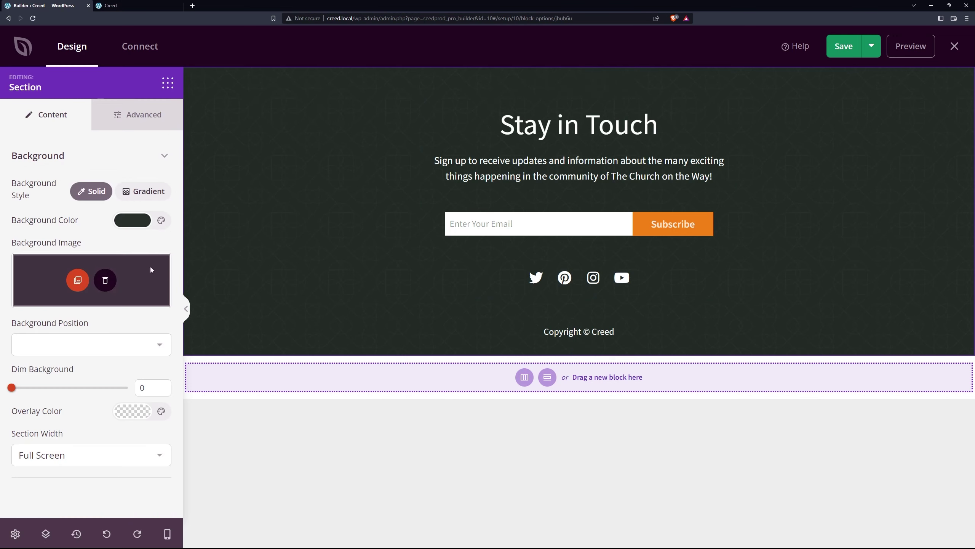
click(105, 281)
click(133, 219)
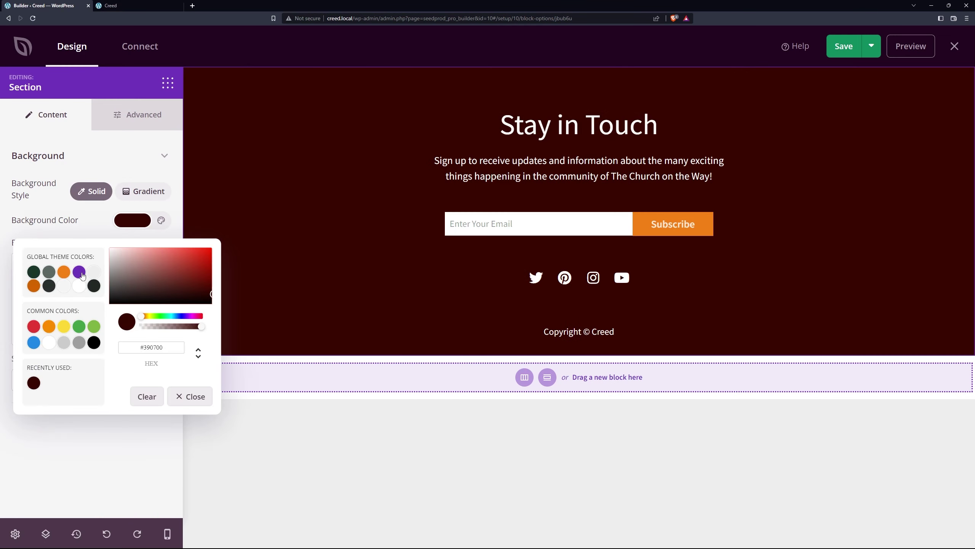
click(155, 280)
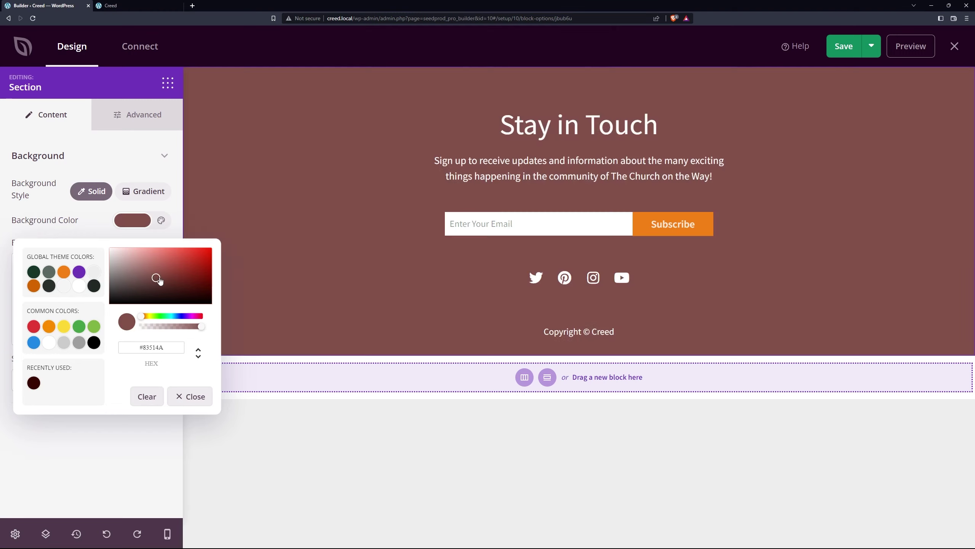
drag(152, 317, 187, 315)
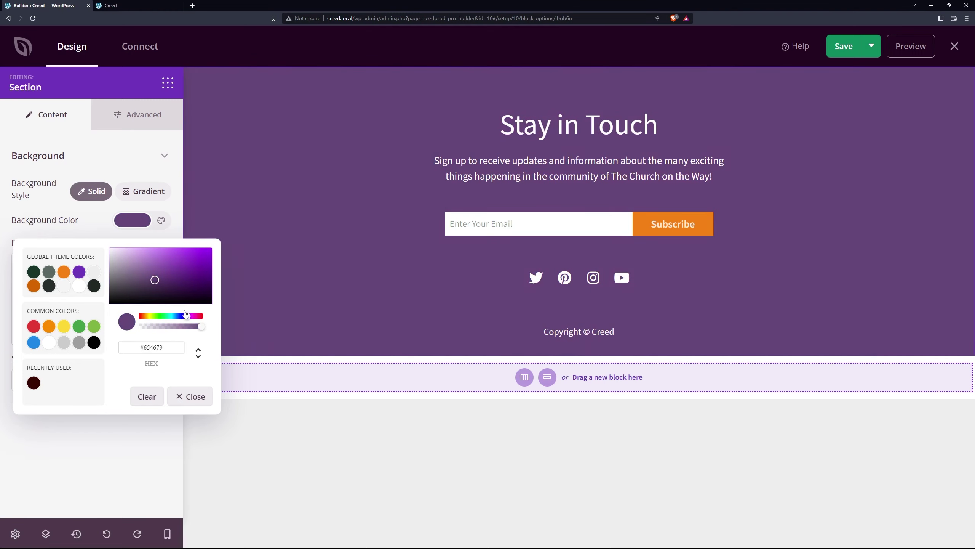
drag(200, 282, 221, 293)
click(222, 291)
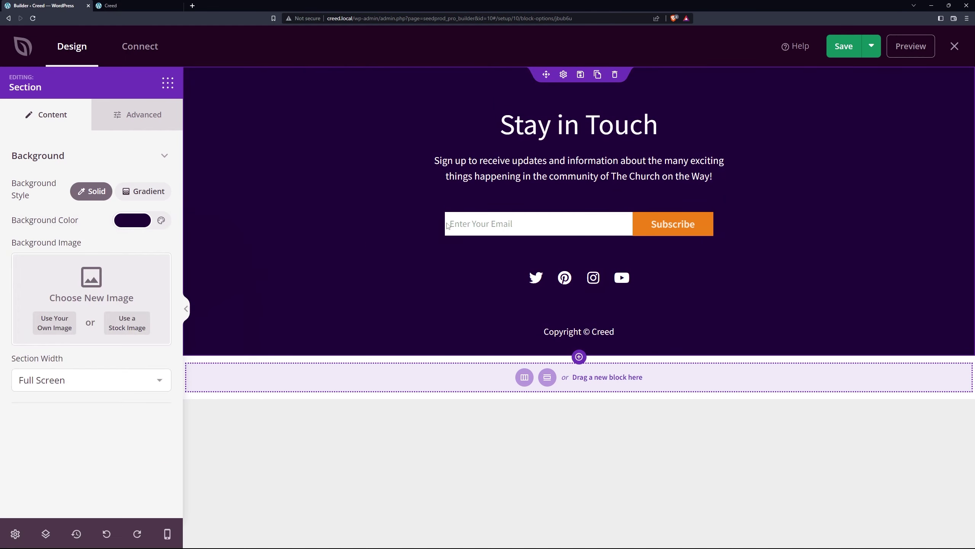
- Save and close the footer template, and check the footer on the live Creed homepage
click(846, 48)
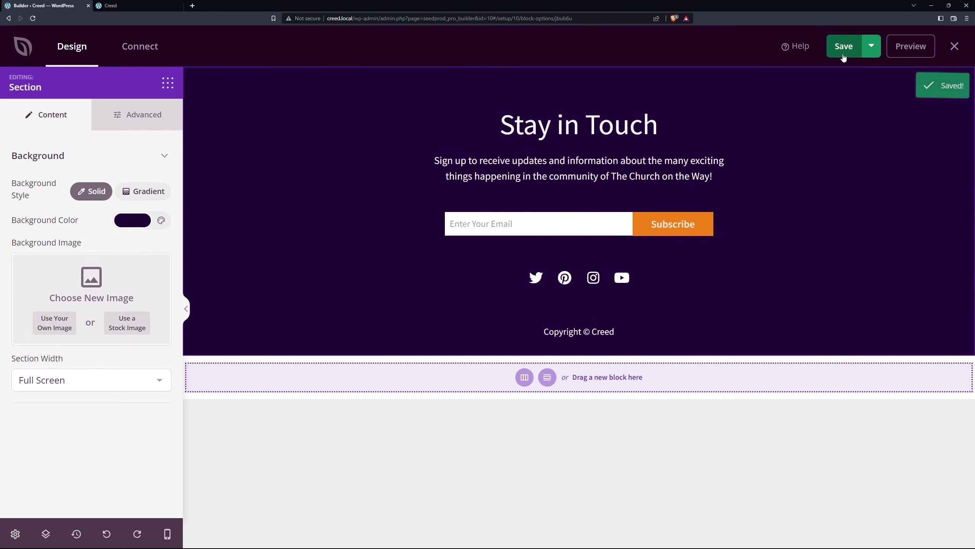
click(955, 47)
click(115, 6)
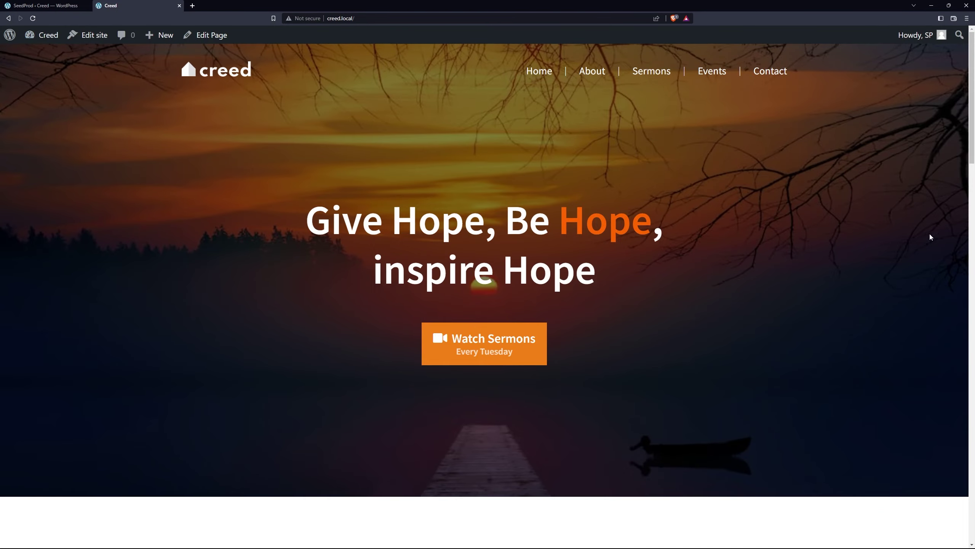
scroll(909, 437, down, 20)
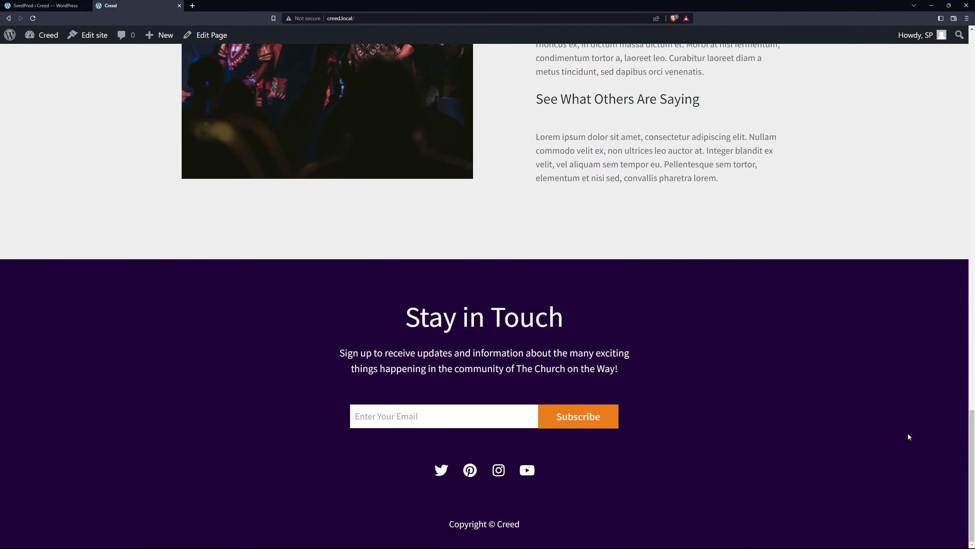
drag(968, 472, 968, 95)
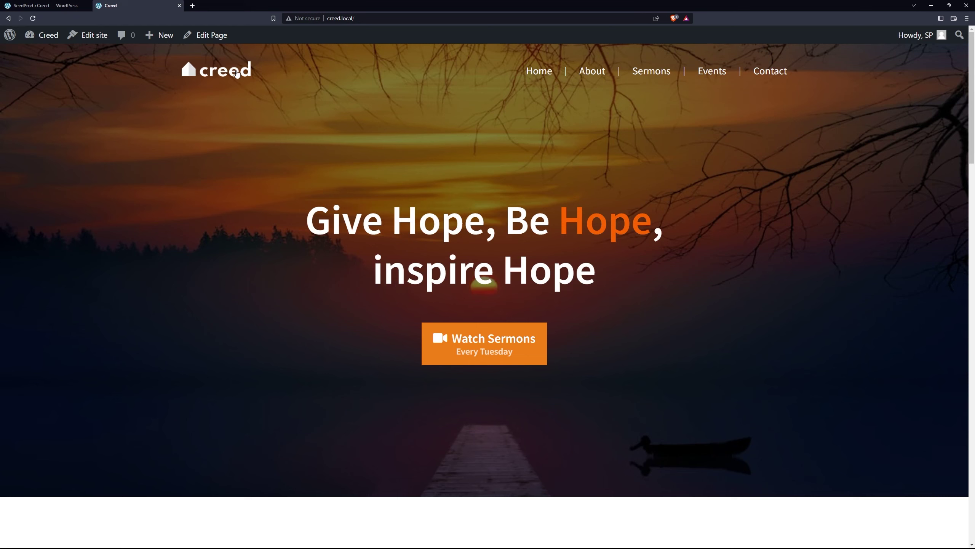
drag(342, 222, 436, 273)
click(580, 281)
- Return to the theme templates, open the Global CSS design from the second page and look through its sample elements
key(ctrl+shift+Tab)
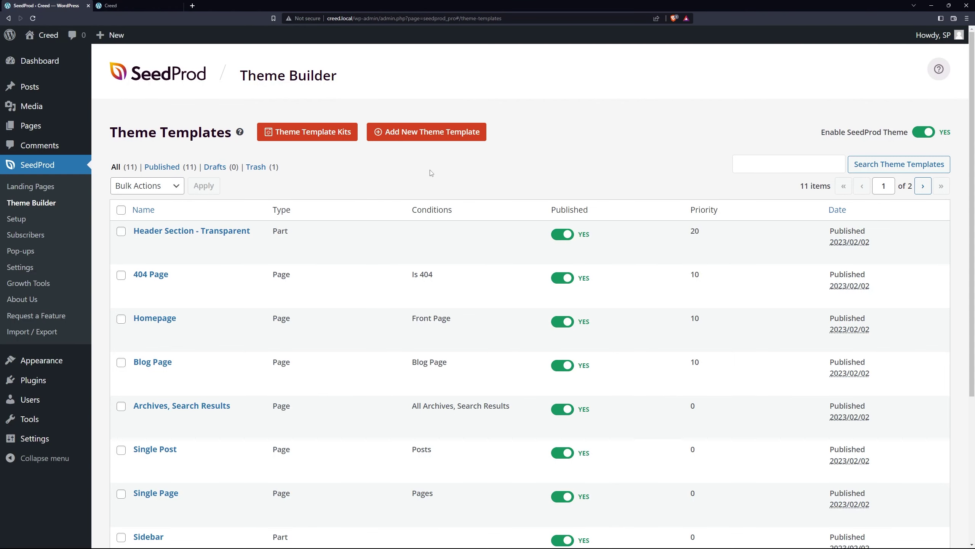
scroll(402, 187, down, 5)
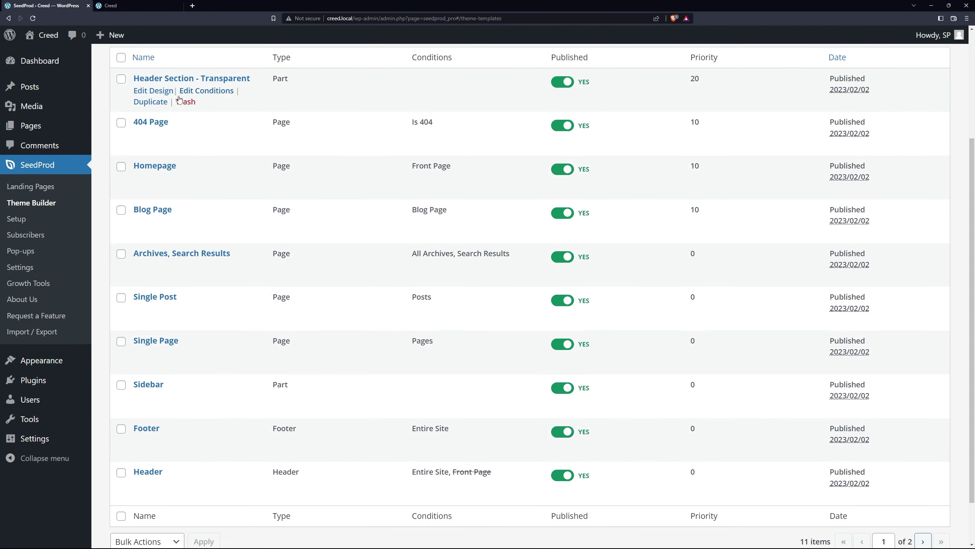
click(923, 486)
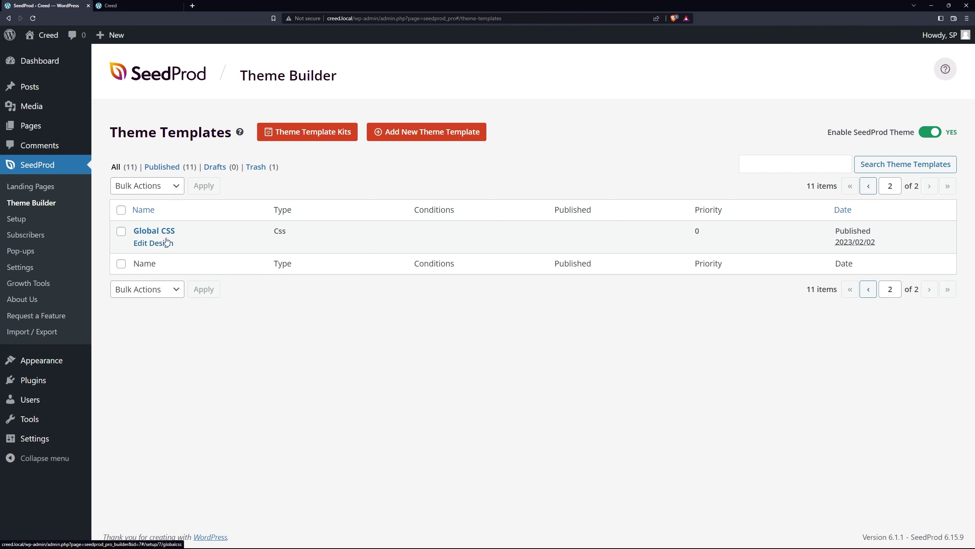
click(155, 243)
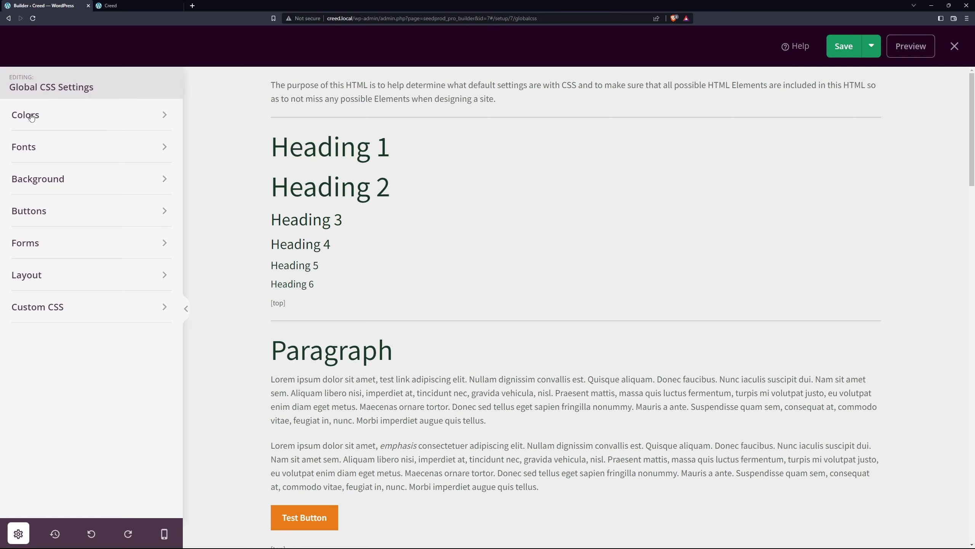
scroll(839, 120, down, 20)
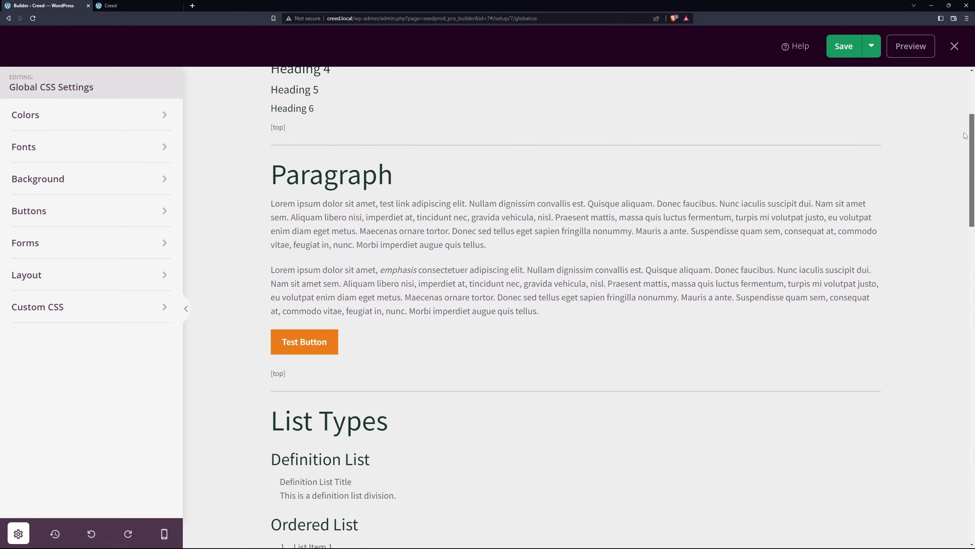
drag(939, 492, 948, 73)
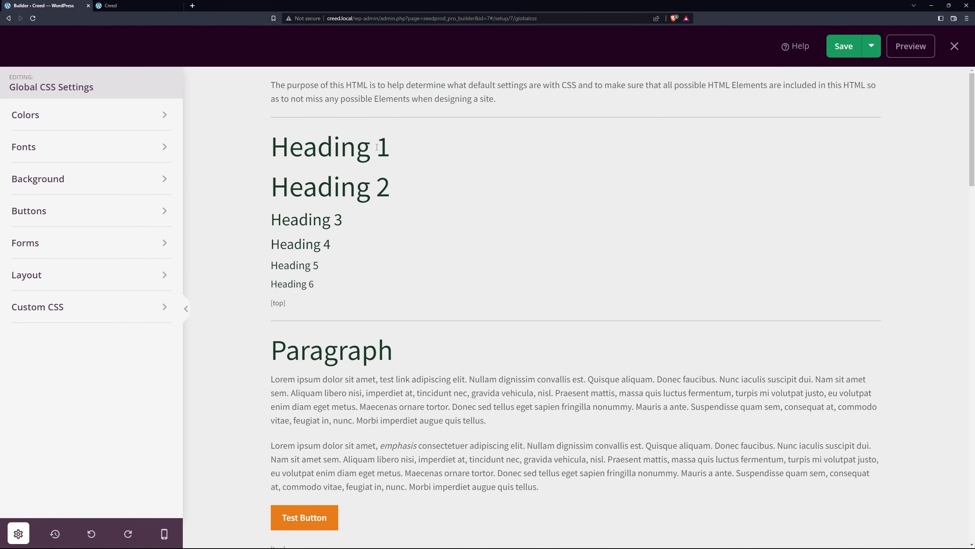
- Set the global Headers color to a dark purple, about #3B1946
click(83, 120)
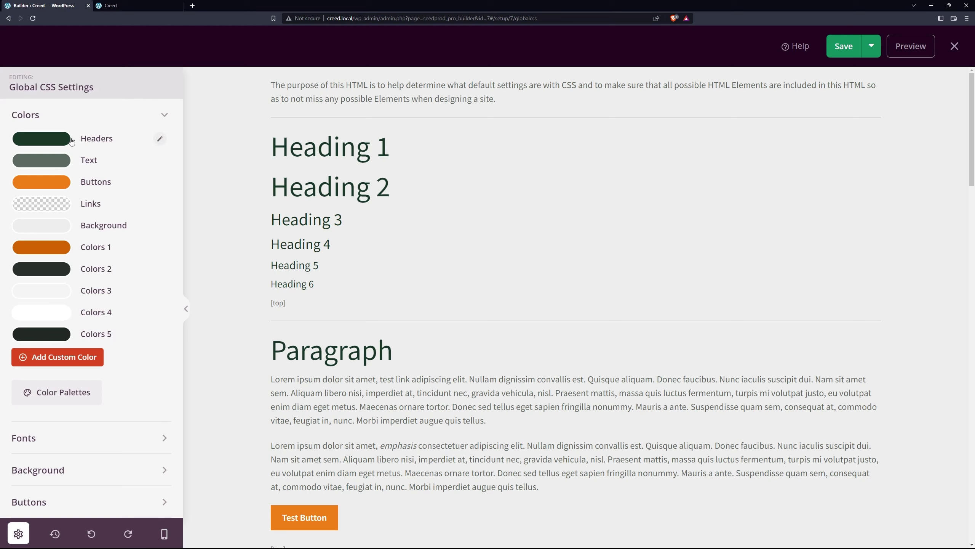
click(57, 142)
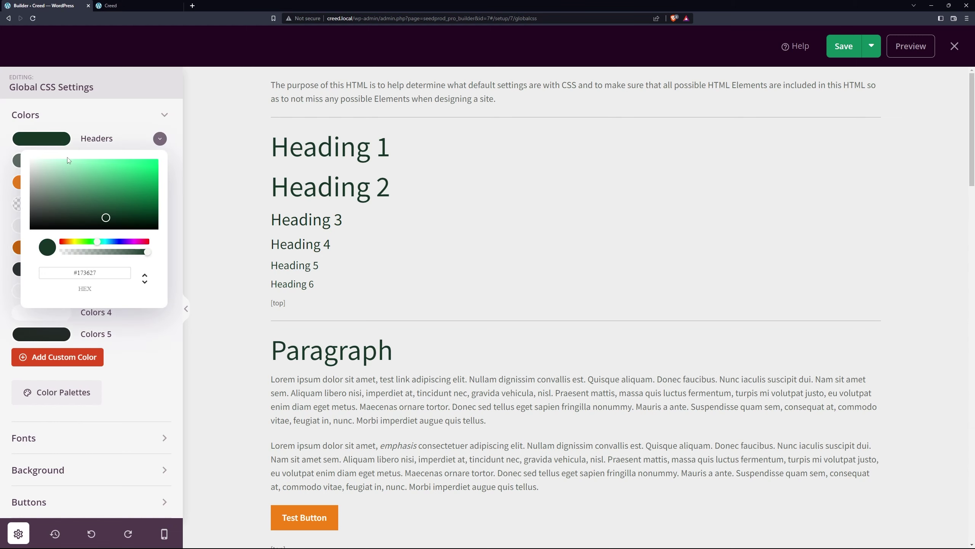
drag(105, 246, 114, 213)
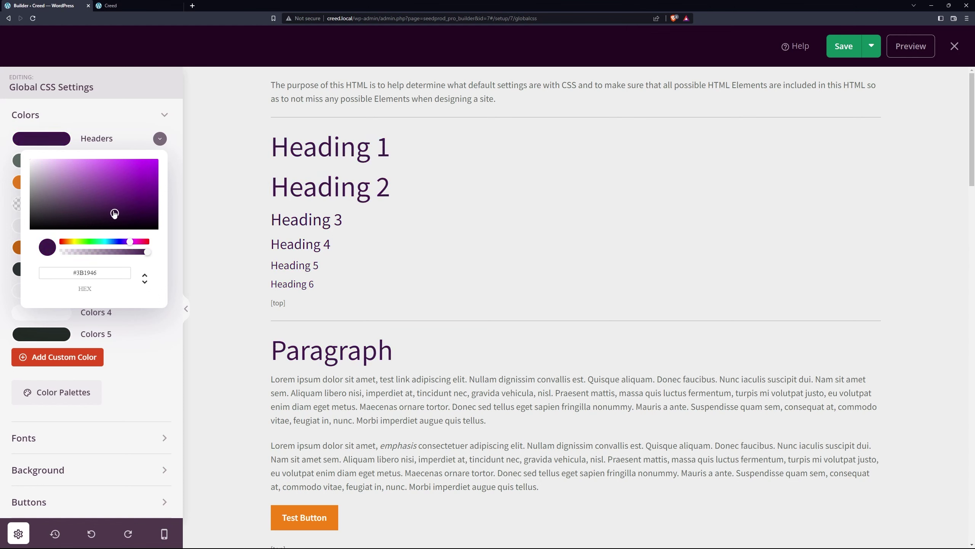
click(106, 141)
- Set the global Text color to a muted purple-grey matching the headers
click(51, 164)
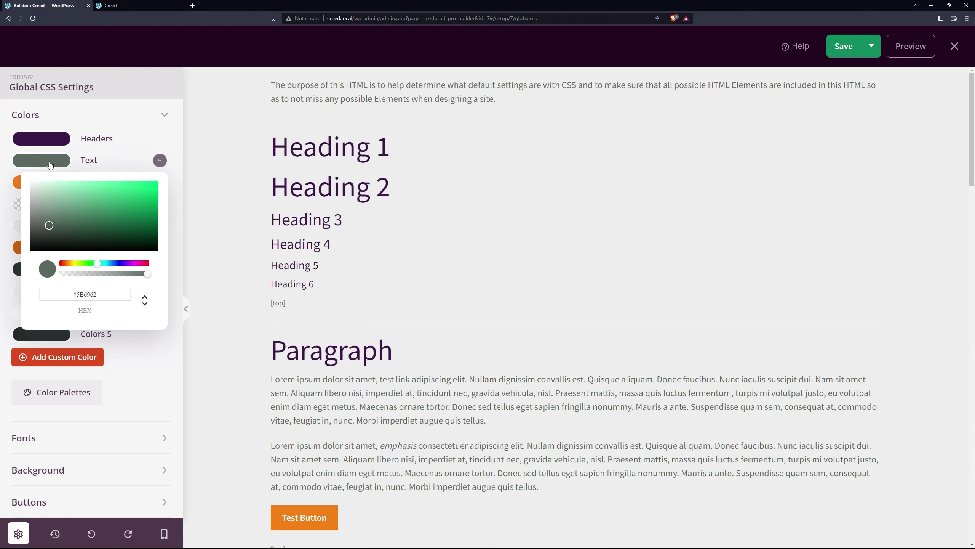
click(131, 268)
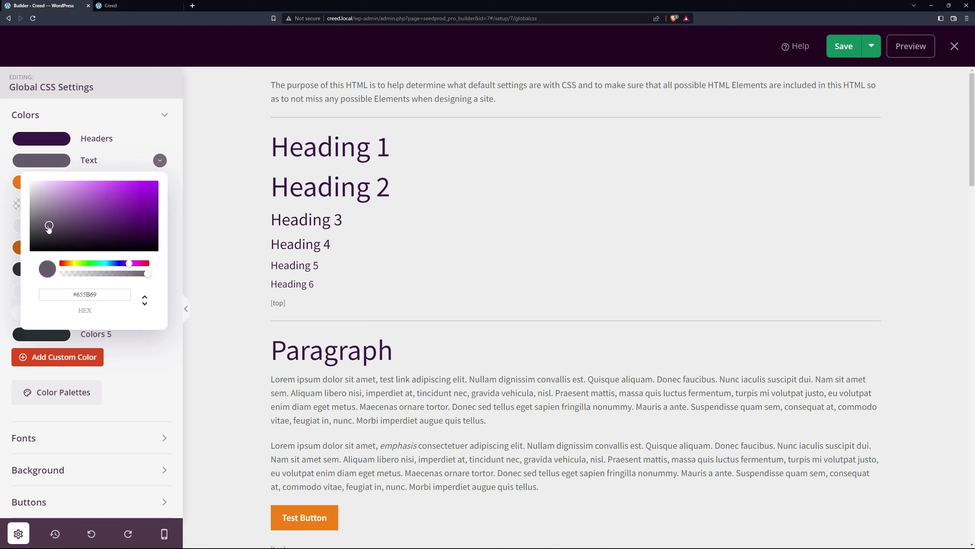
click(48, 226)
click(92, 160)
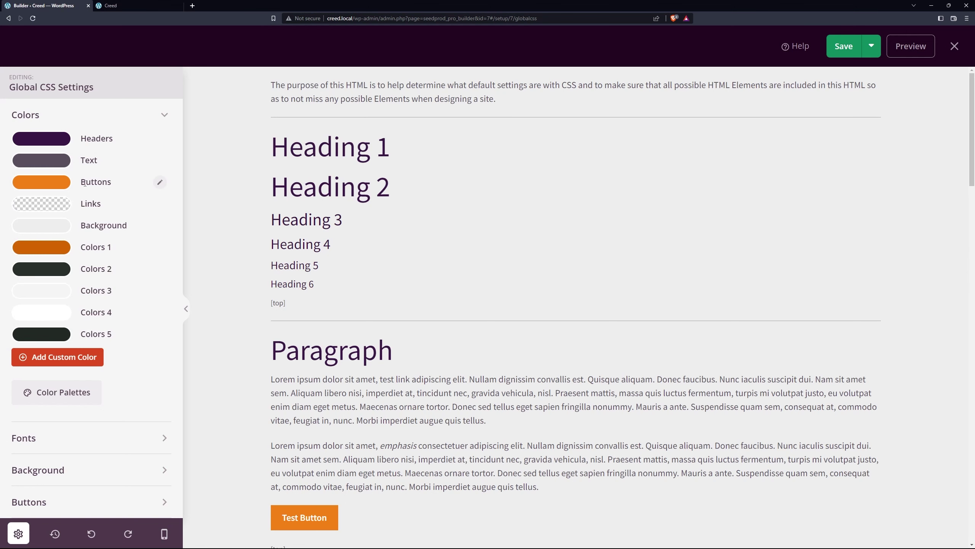
- Browse the ready-made color palettes and leave them without applying one
scroll(82, 369, down, 1)
scroll(82, 375, up, 1)
click(89, 392)
scroll(670, 201, down, 7)
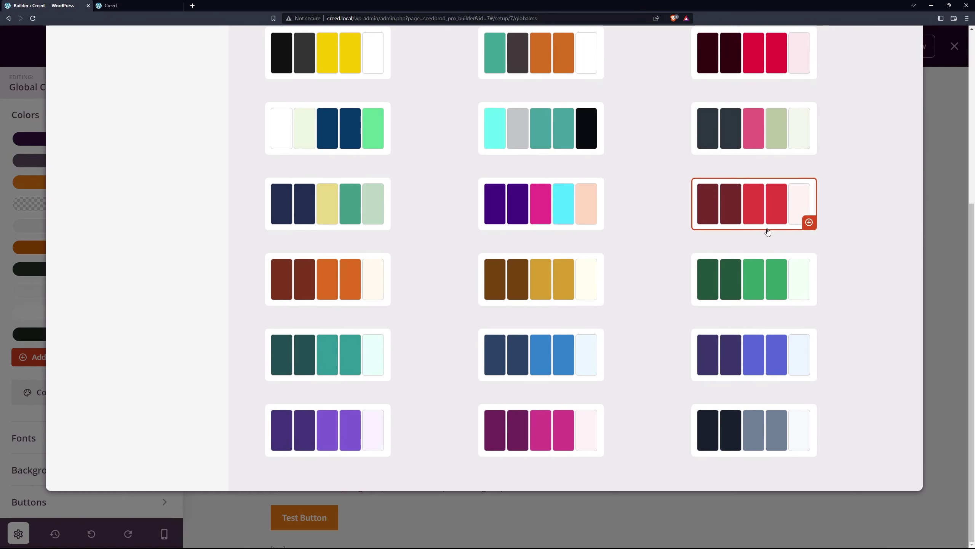
scroll(752, 204, up, 7)
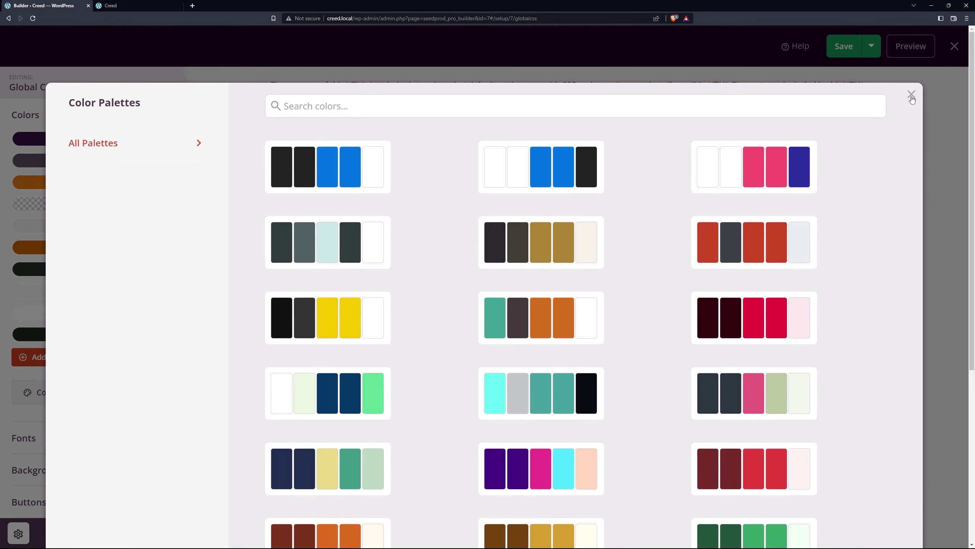
click(911, 96)
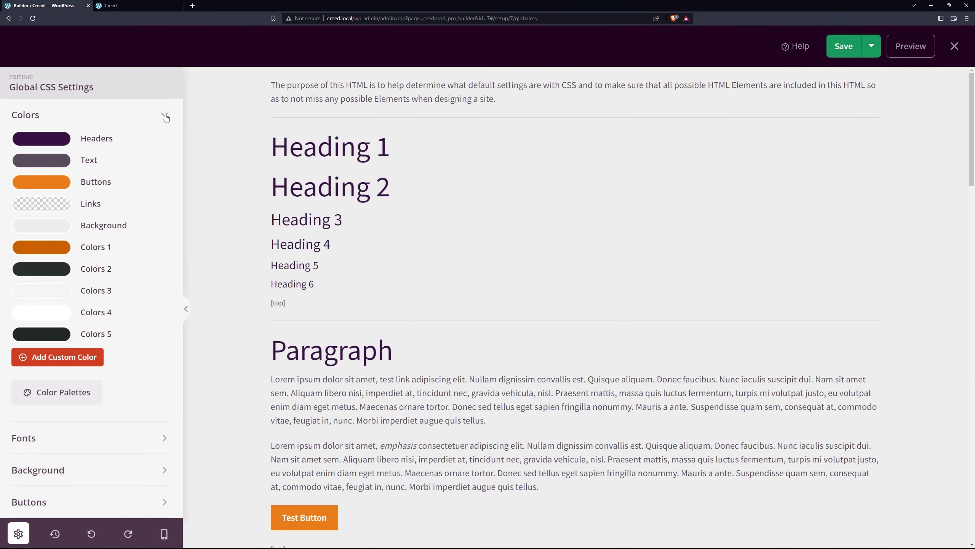
- Try Sofia as the global header font and set it back to Source Sans Pro
click(164, 115)
click(35, 150)
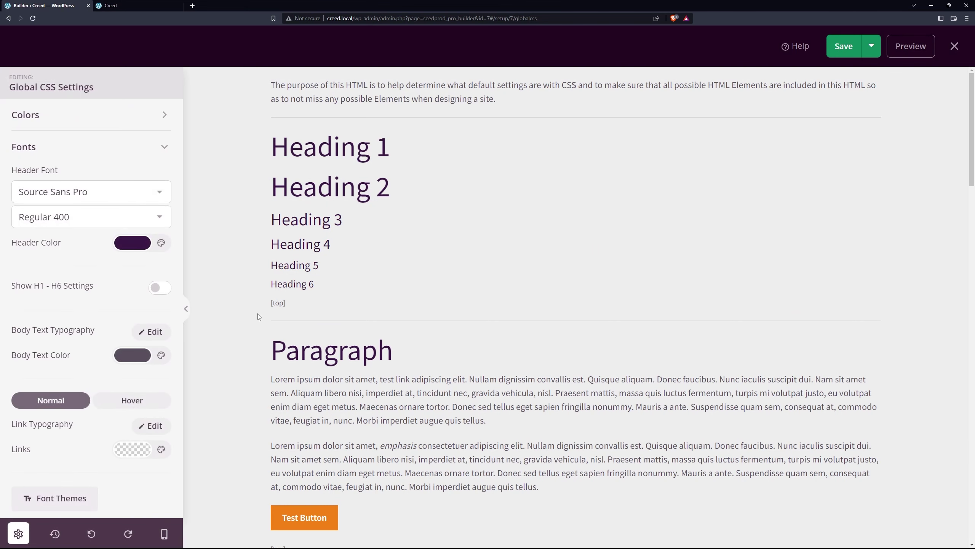
click(161, 192)
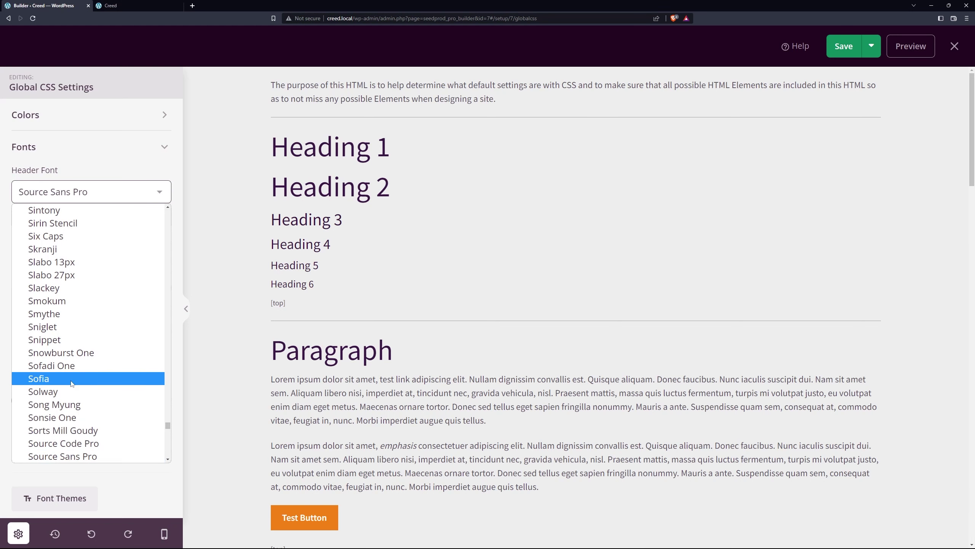
click(47, 380)
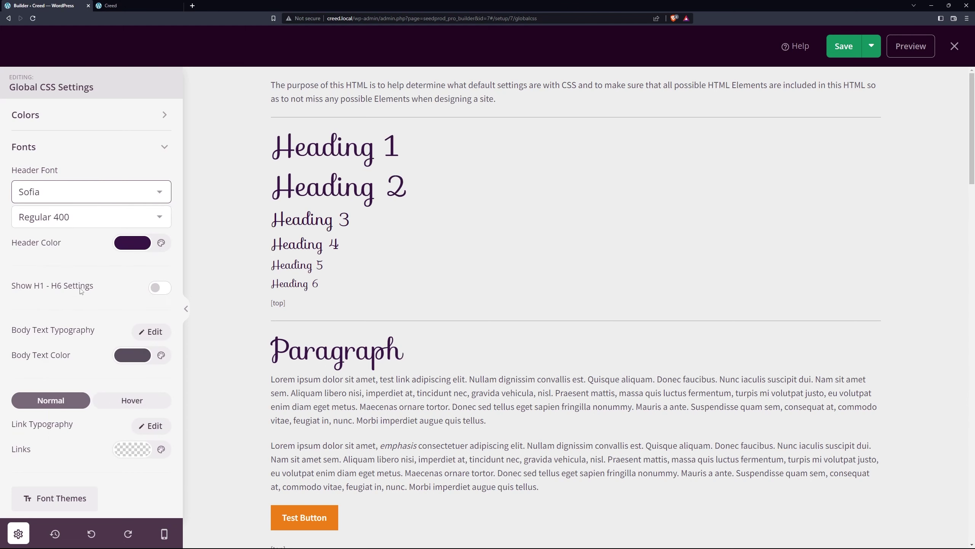
click(53, 199)
click(81, 456)
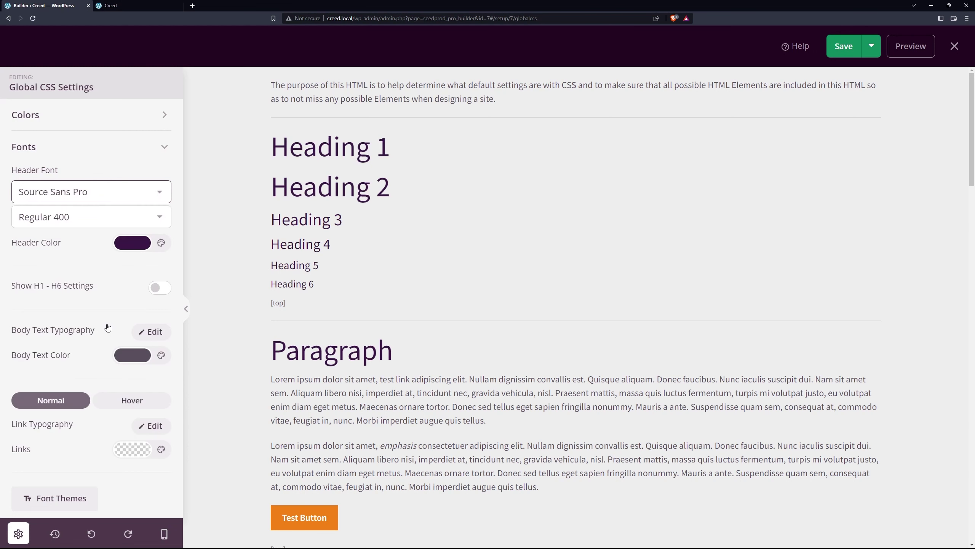
- Review the global body text and link typography settings, and the global background settings
scroll(75, 309, down, 2)
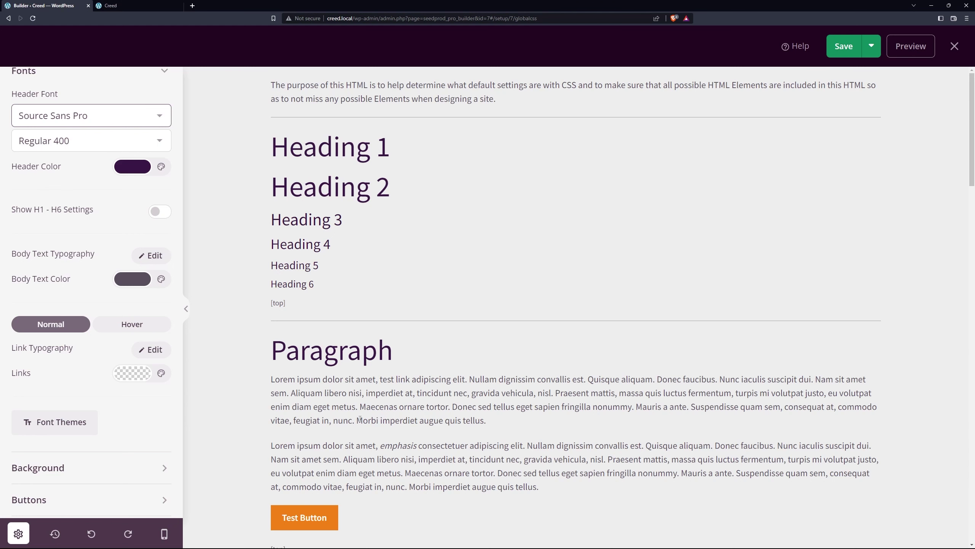
scroll(362, 414, down, 2)
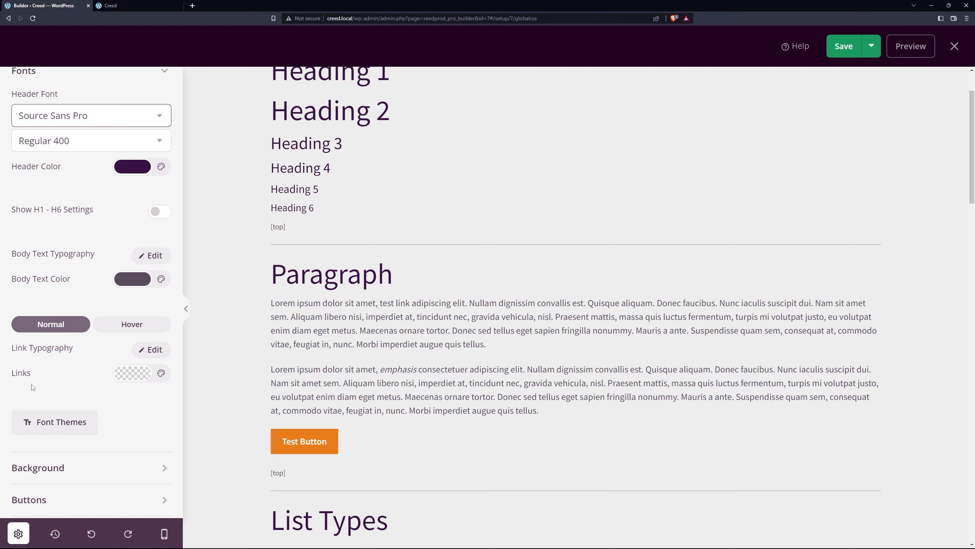
scroll(53, 389, up, 2)
click(78, 142)
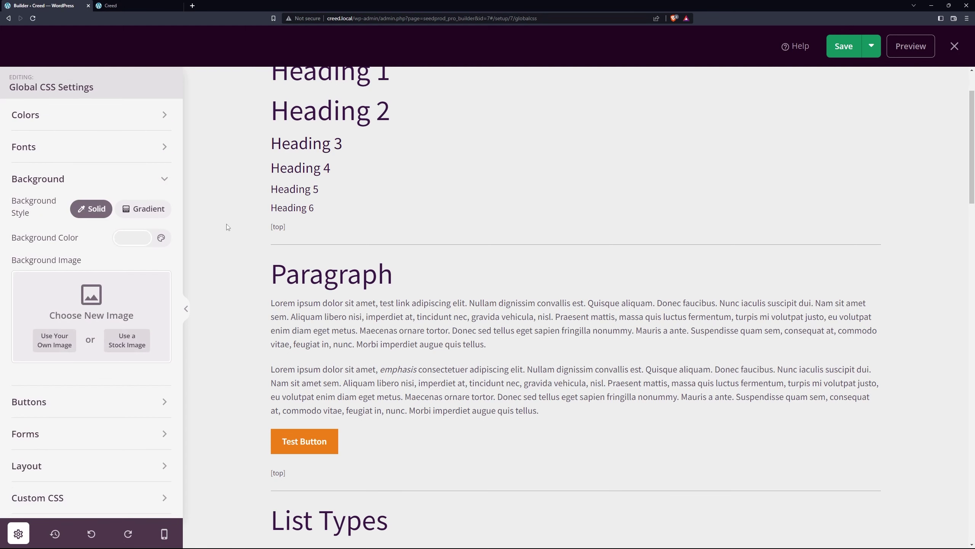
click(135, 185)
- Review the global button settings for both the Normal and Hover states
click(70, 214)
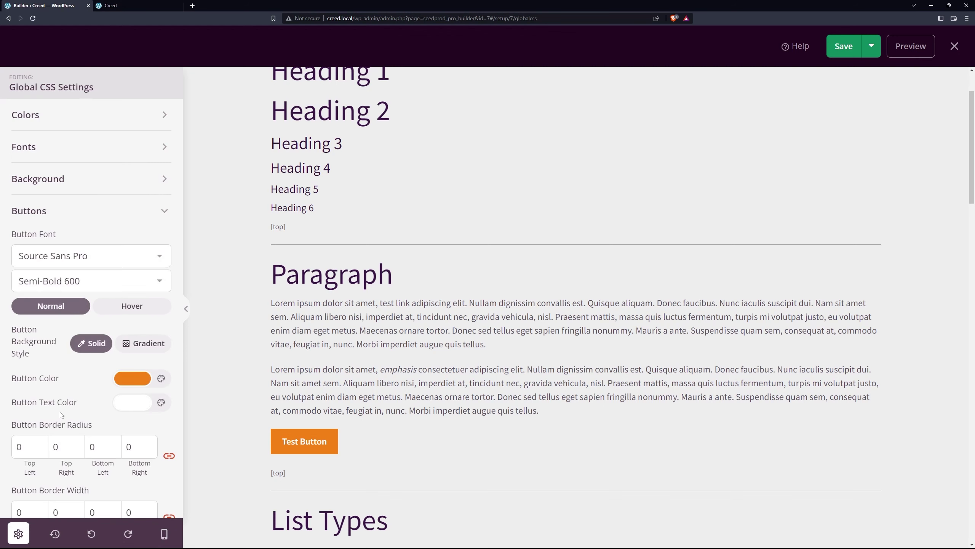
click(137, 306)
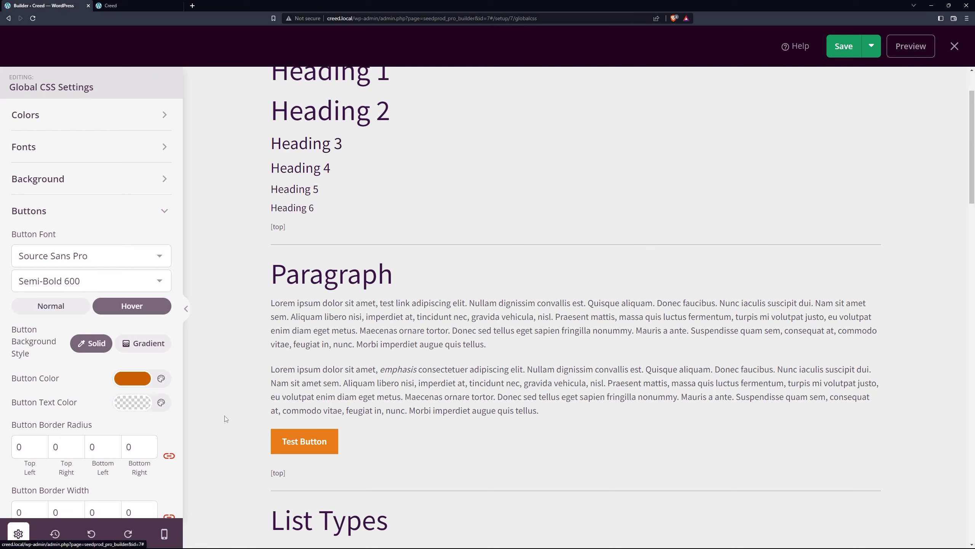
click(54, 306)
click(50, 212)
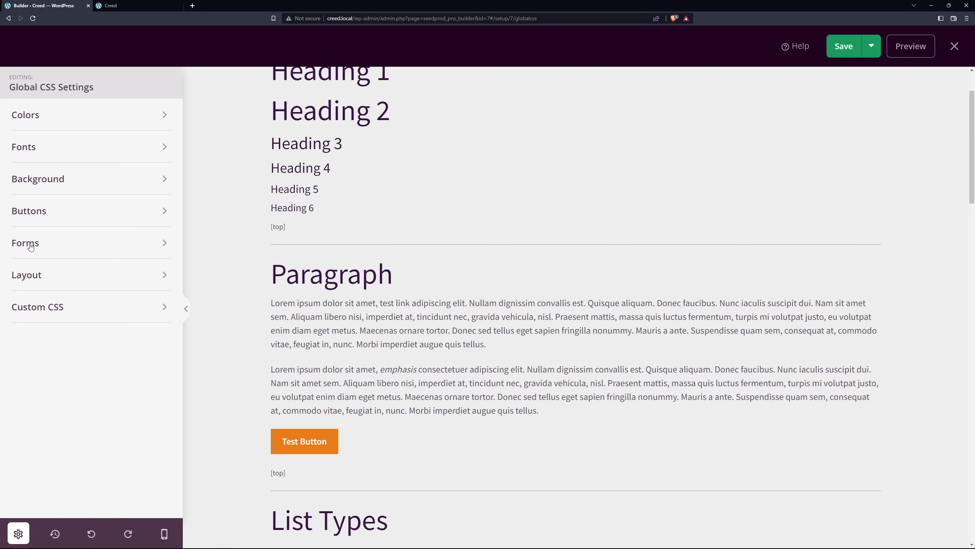
- Review the global Forms and Layout settings, and open the Custom CSS section
click(29, 246)
scroll(67, 273, down, 3)
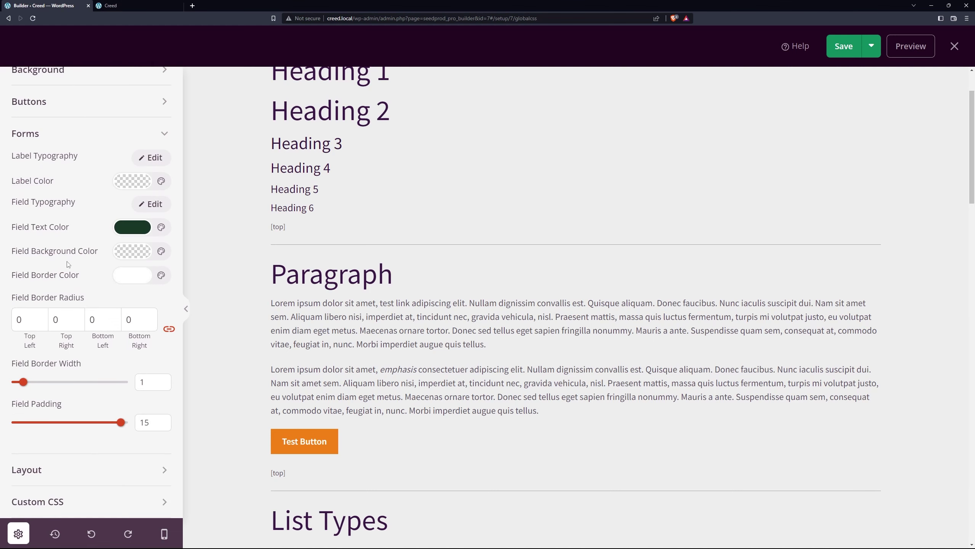
click(58, 136)
click(39, 275)
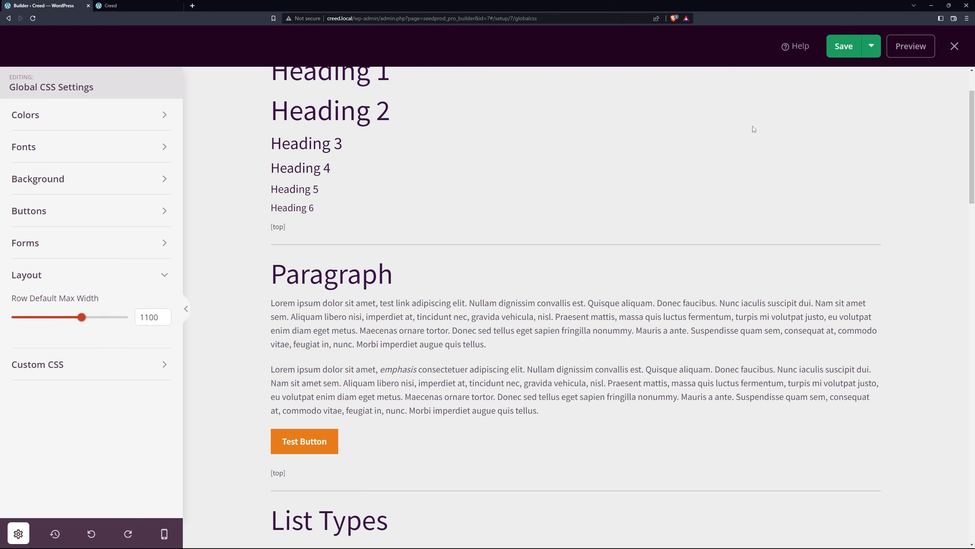
click(19, 282)
click(52, 312)
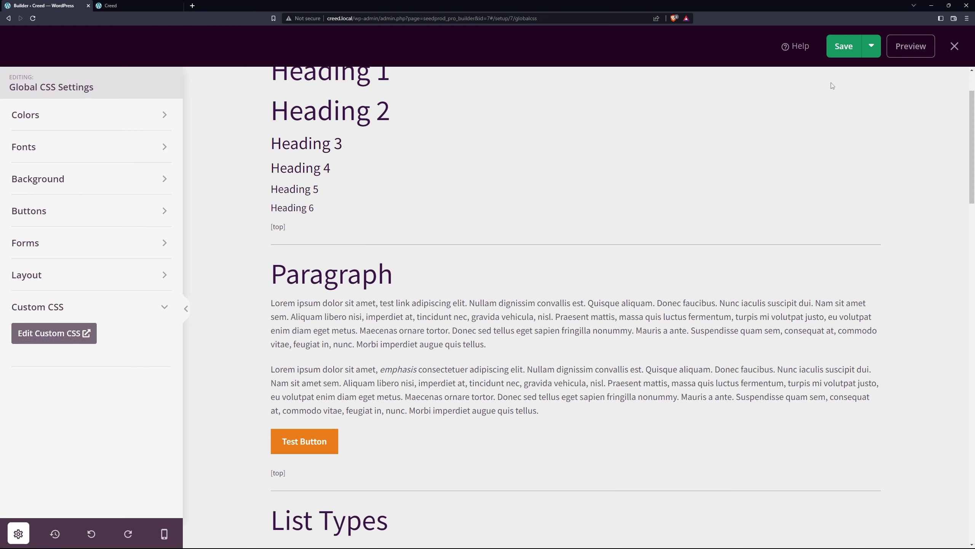
- Save and close the Global CSS settings, and reload the live Creed homepage
click(848, 52)
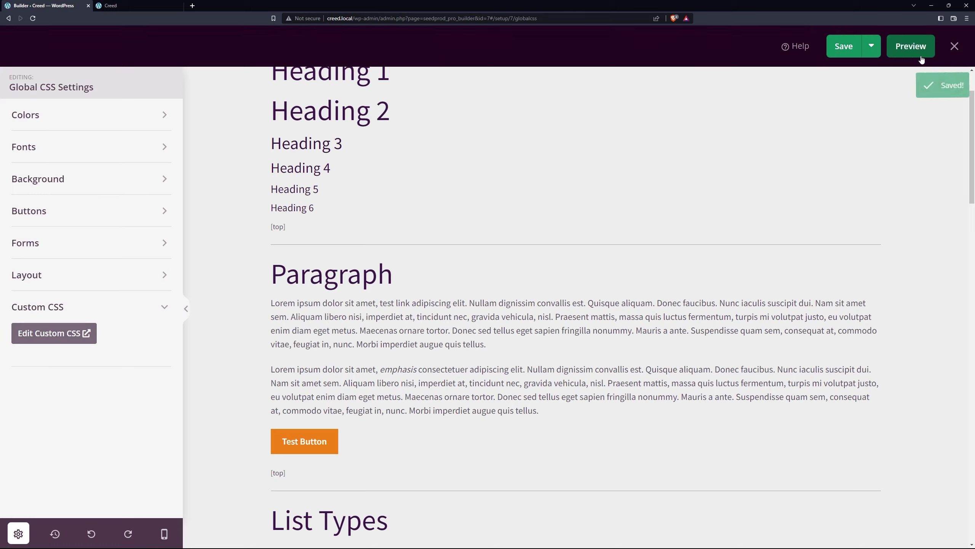
click(955, 46)
click(115, 5)
click(37, 23)
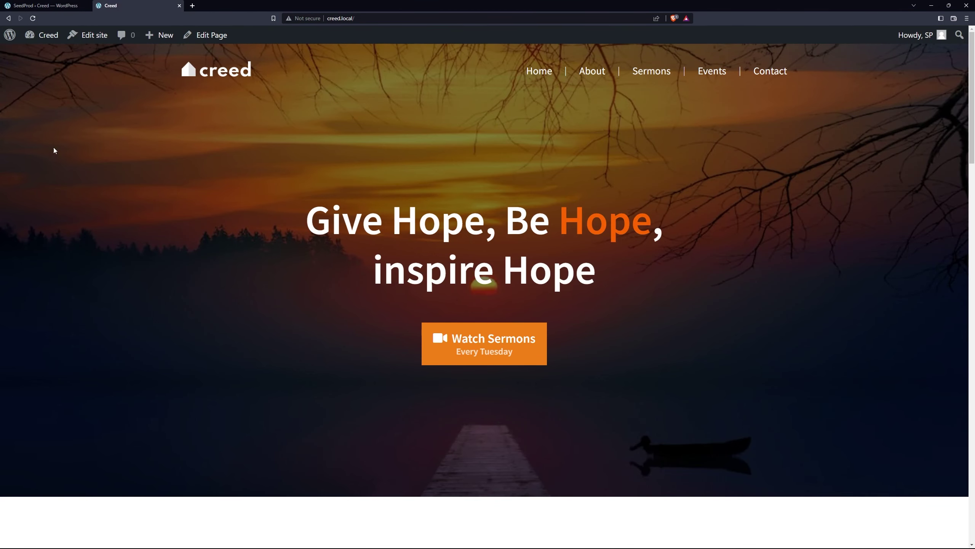
- Check the heading and text colors on the live homepage and open the About page
scroll(214, 247, down, 7)
drag(181, 224, 513, 235)
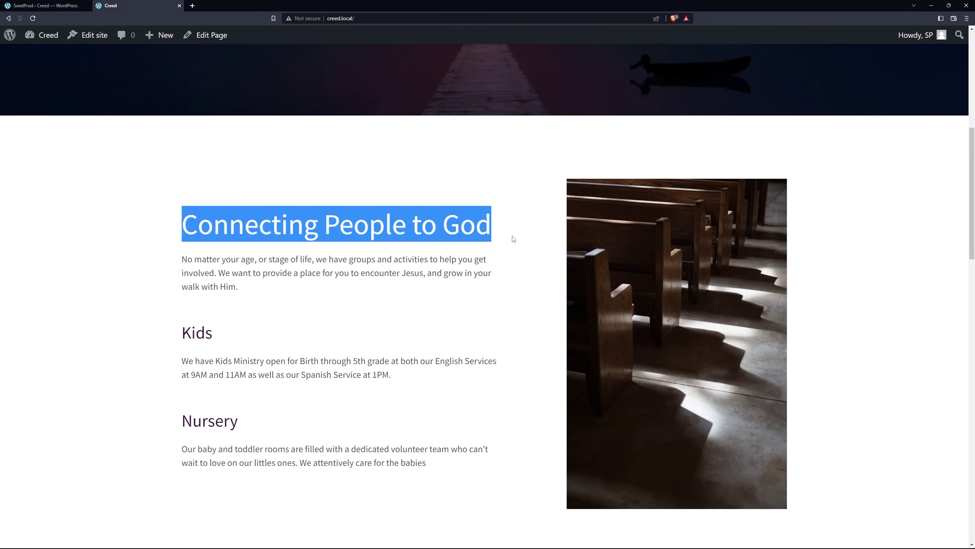
click(446, 247)
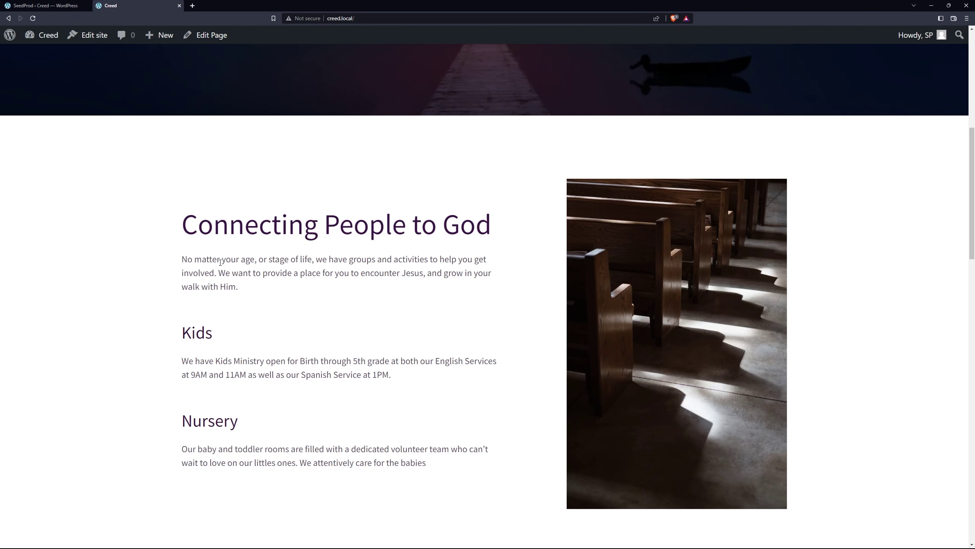
scroll(229, 298, up, 7)
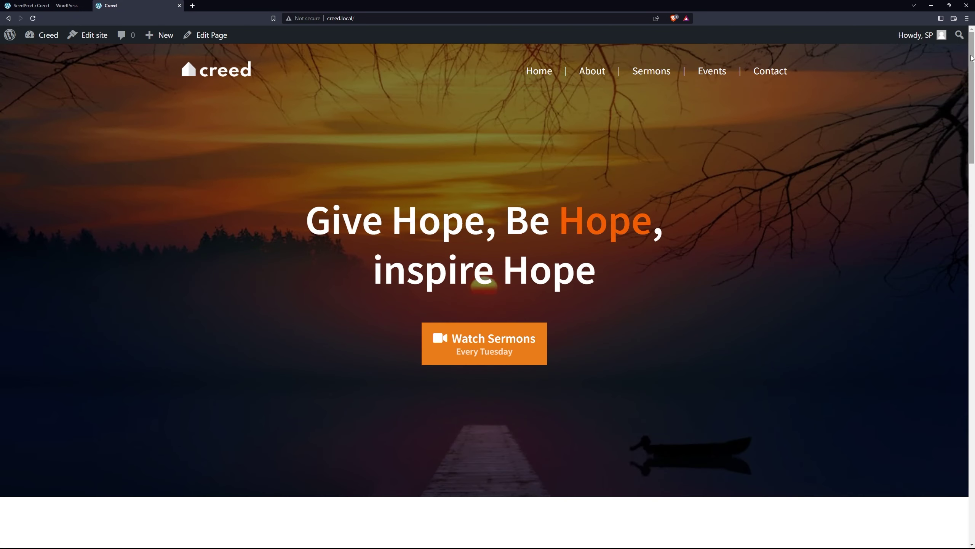
drag(971, 57, 933, 439)
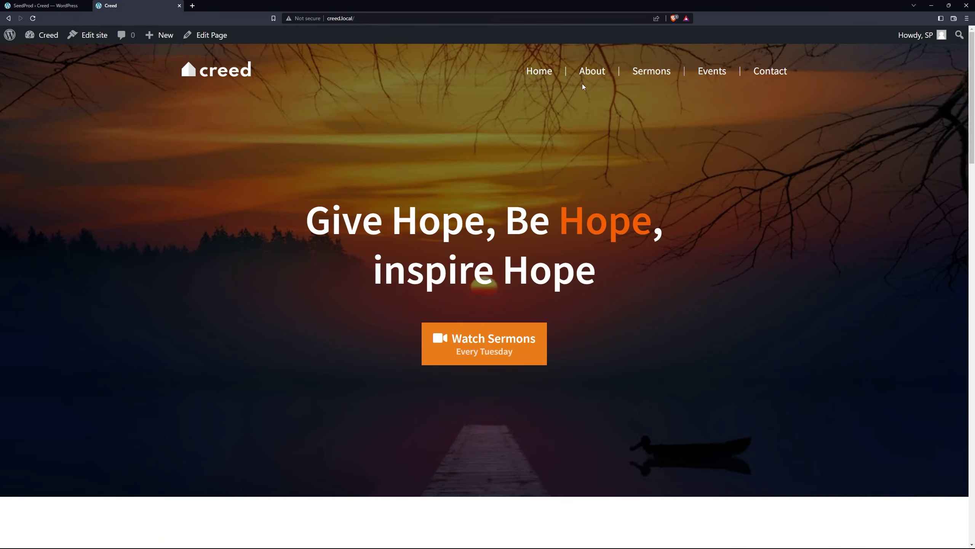
click(597, 74)
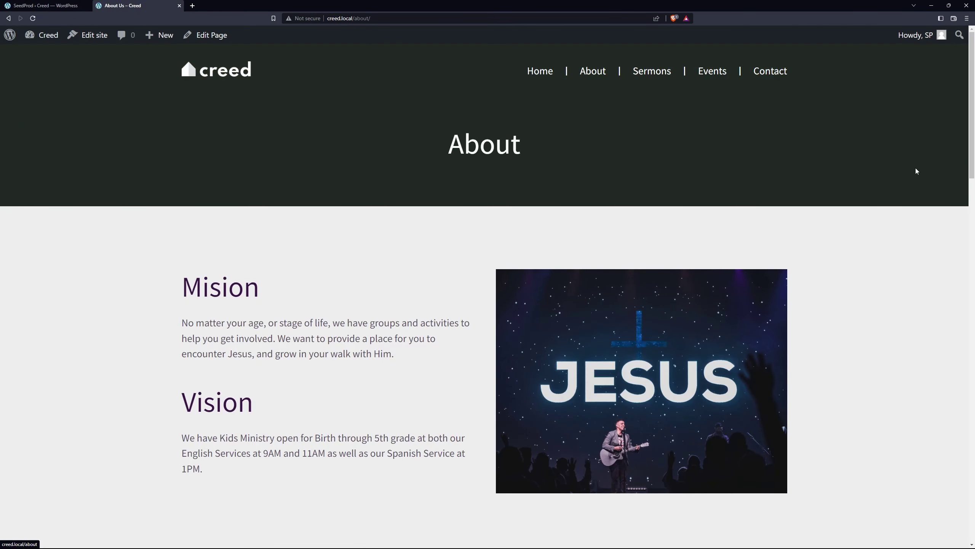
- Sort the Theme Builder templates by name and look through the list for an About page template
click(45, 6)
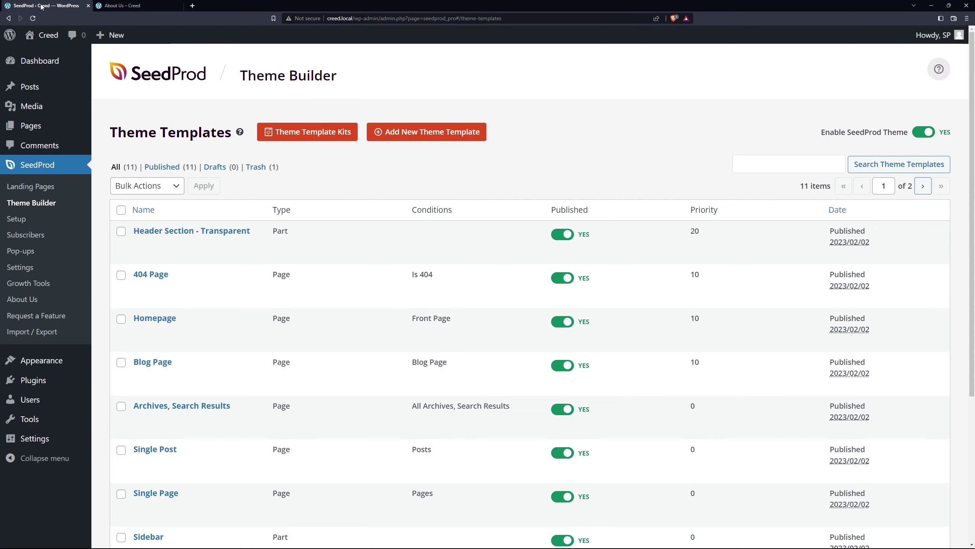
click(141, 215)
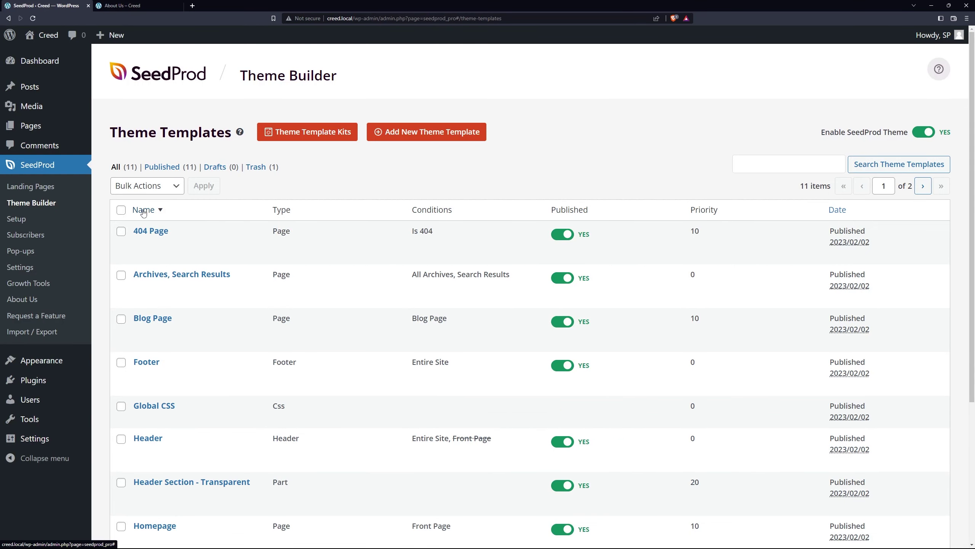
scroll(245, 231, down, 5)
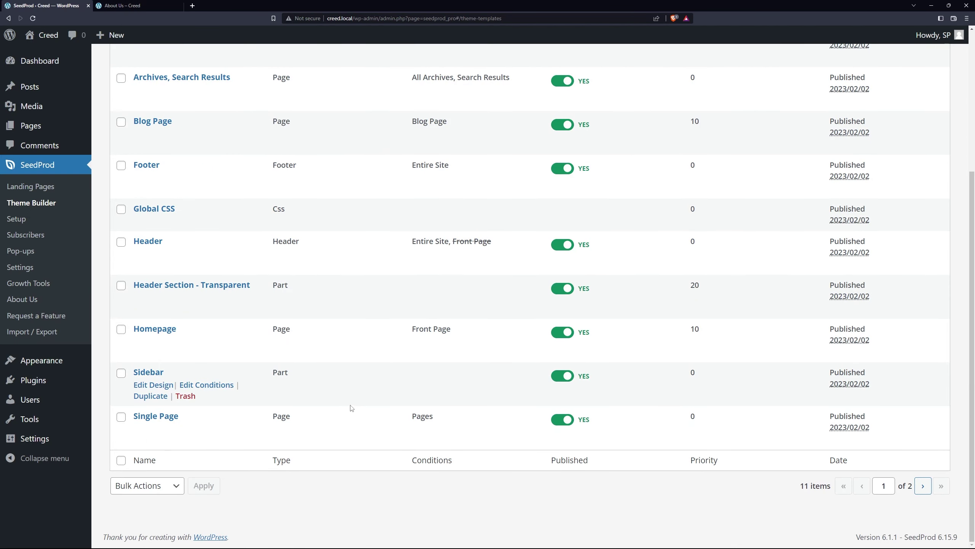
scroll(307, 311, up, 5)
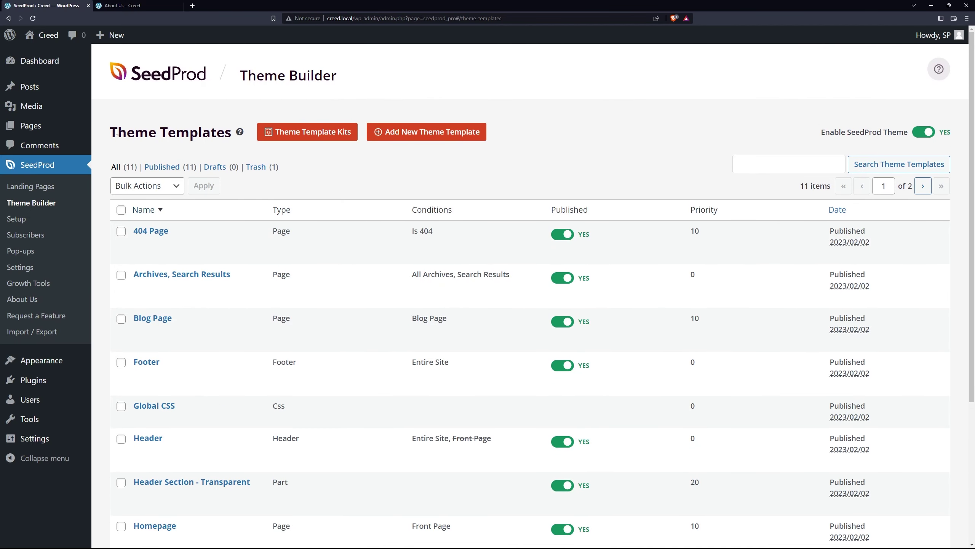
drag(117, 132, 235, 133)
click(394, 178)
- Open the WordPress Pages list in a separate tab and edit the About Us page with SeedProd
mouse_move(35, 126)
middle_click(111, 126)
click(124, 6)
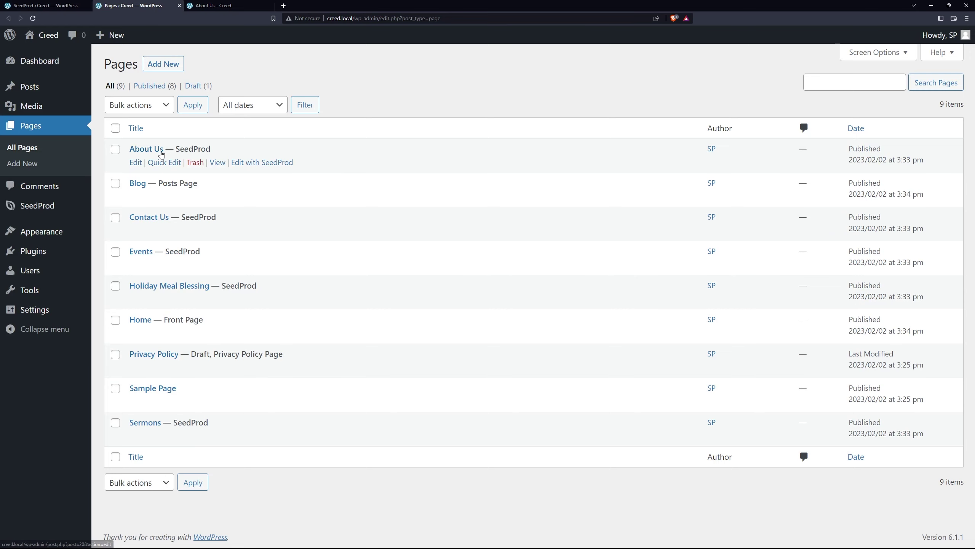
click(264, 163)
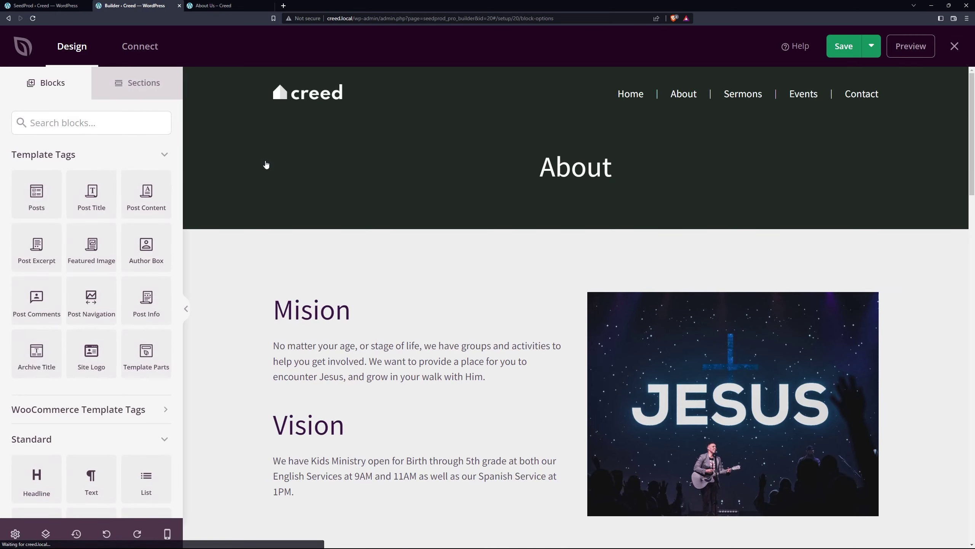
- Look over the About page and inspect the text settings of the About and Mision headlines
scroll(499, 296, down, 8)
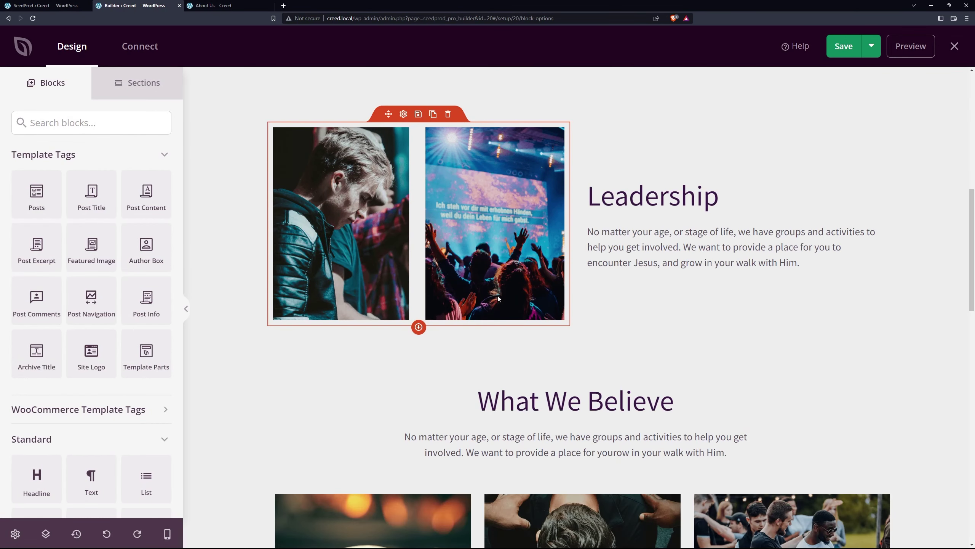
scroll(497, 295, up, 8)
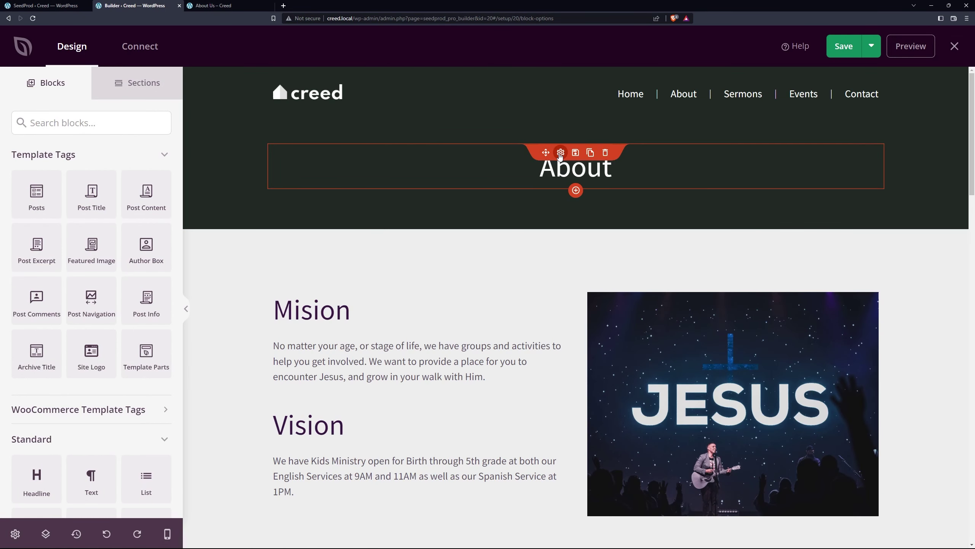
click(561, 168)
drag(53, 246, 3, 244)
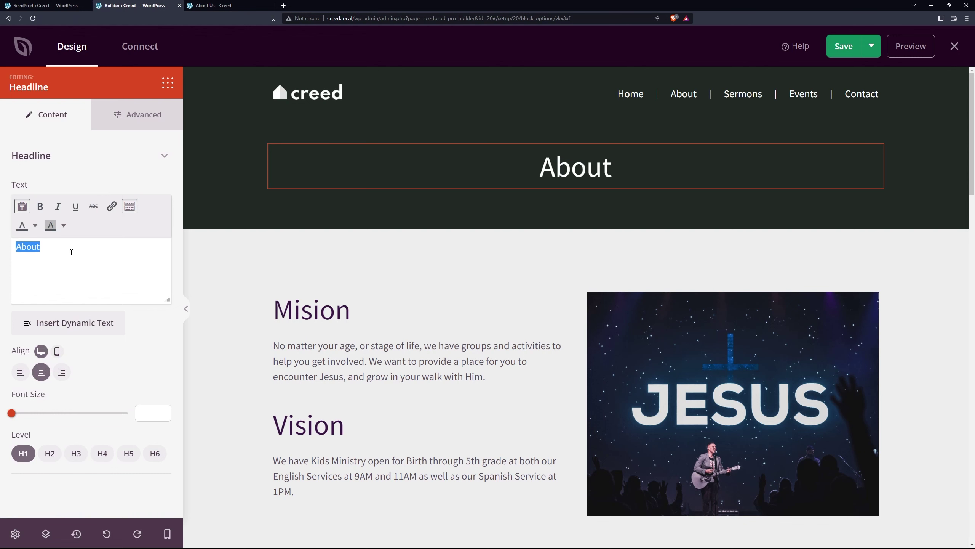
scroll(343, 192, down, 5)
click(343, 123)
scroll(343, 153, up, 2)
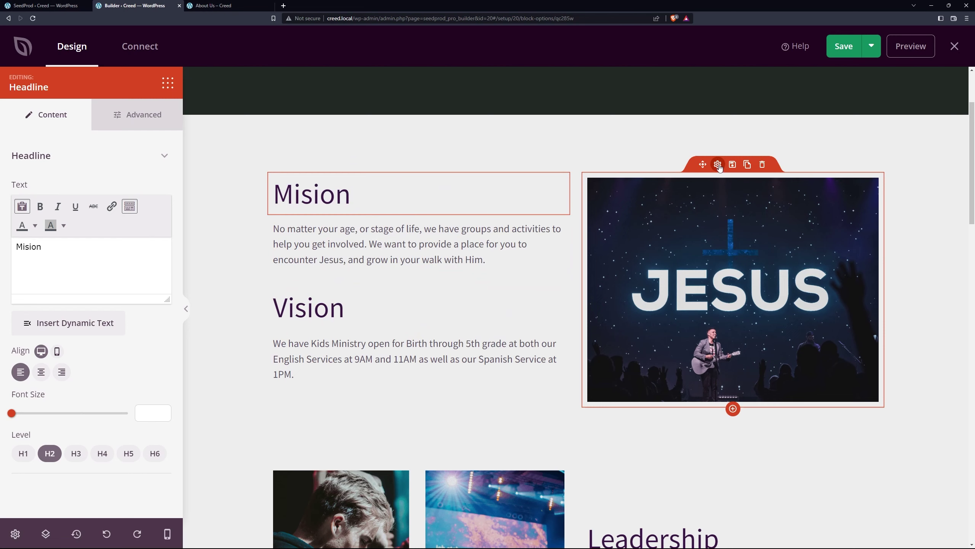
- Open the settings of the image beside Mision and look through the remaining sections down to Statement of Faith
click(717, 164)
scroll(675, 237, down, 10)
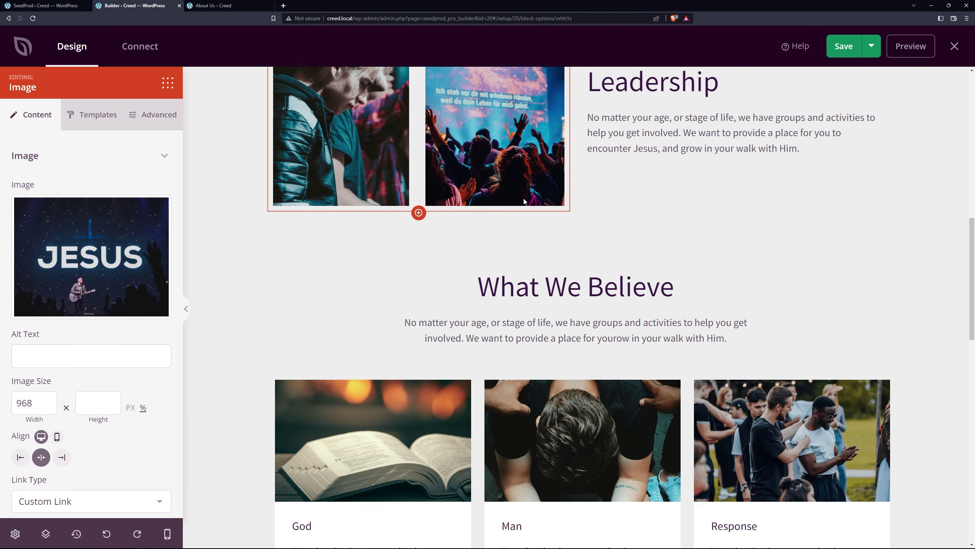
scroll(525, 201, down, 4)
scroll(499, 199, down, 2)
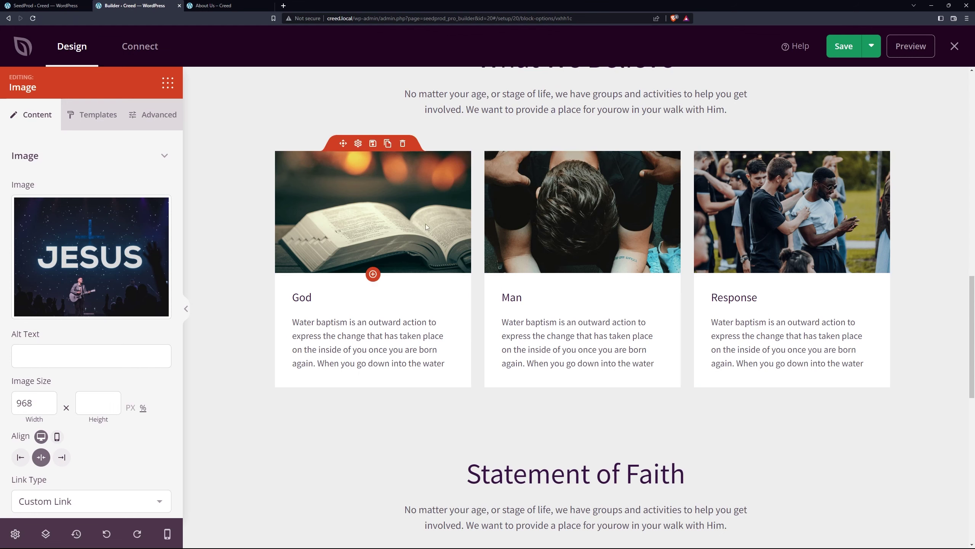
scroll(320, 300, down, 8)
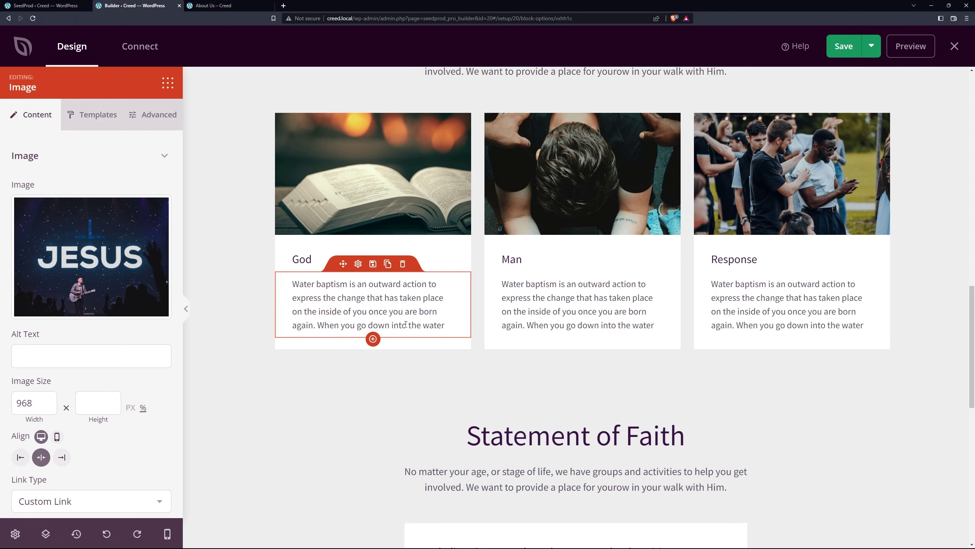
scroll(501, 206, down, 3)
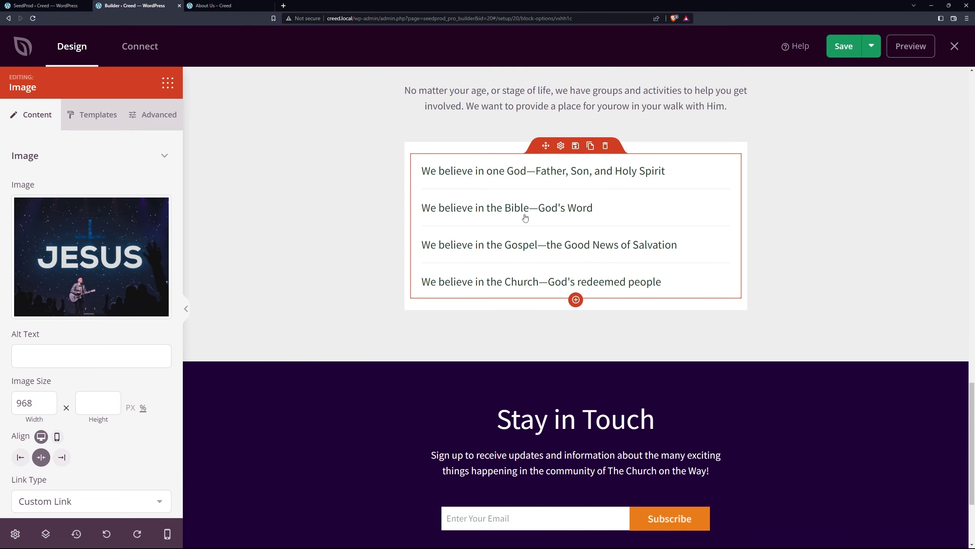
- Open the Statement of Faith accordion's settings and examine the title and body text of its first item
click(560, 147)
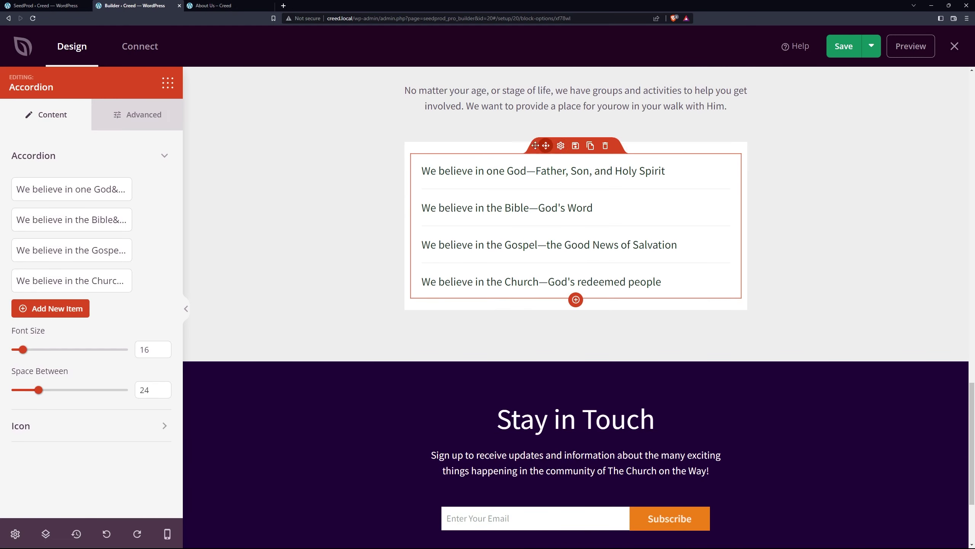
click(471, 175)
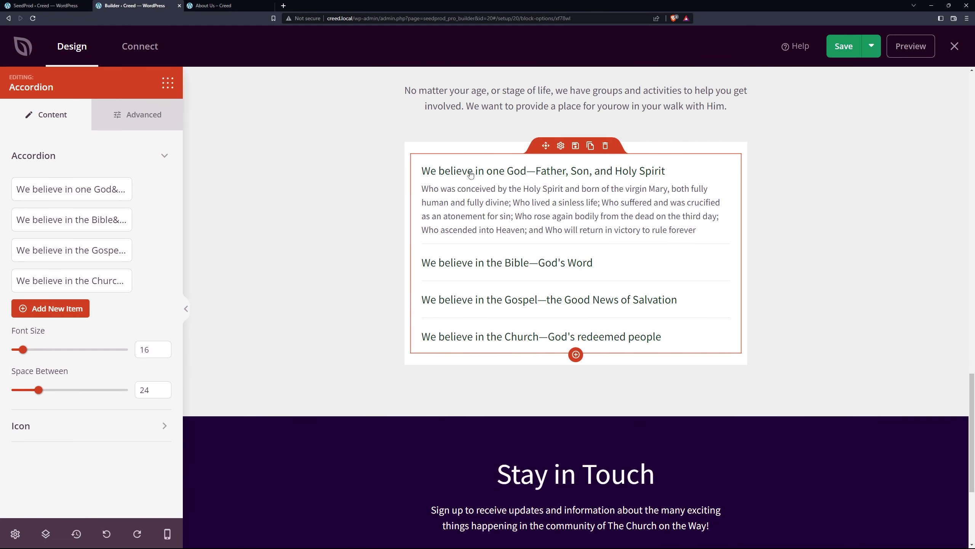
drag(452, 188, 510, 230)
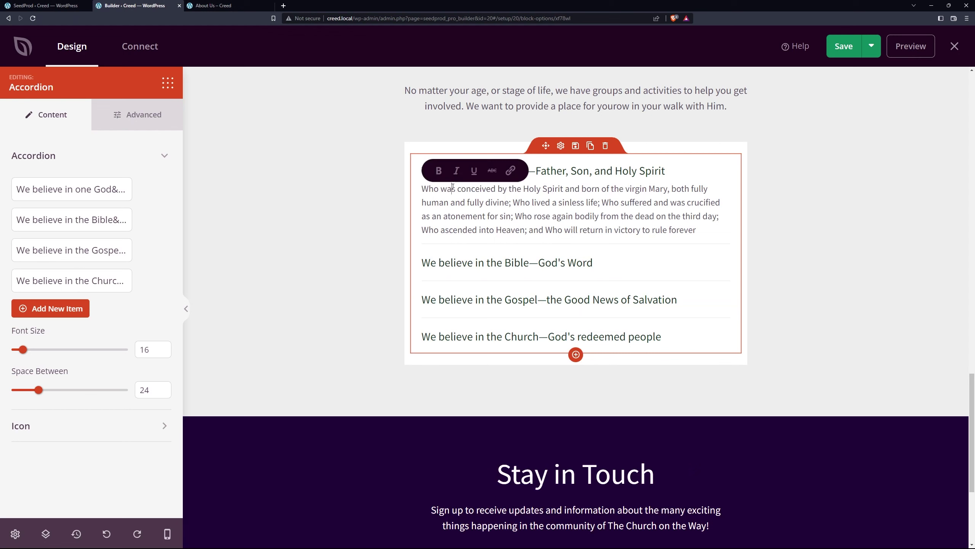
click(559, 219)
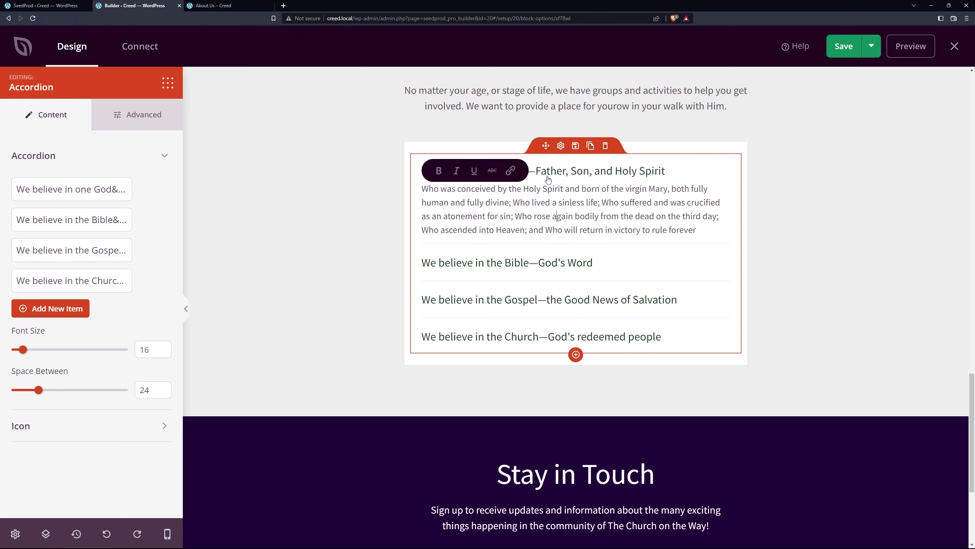
click(49, 190)
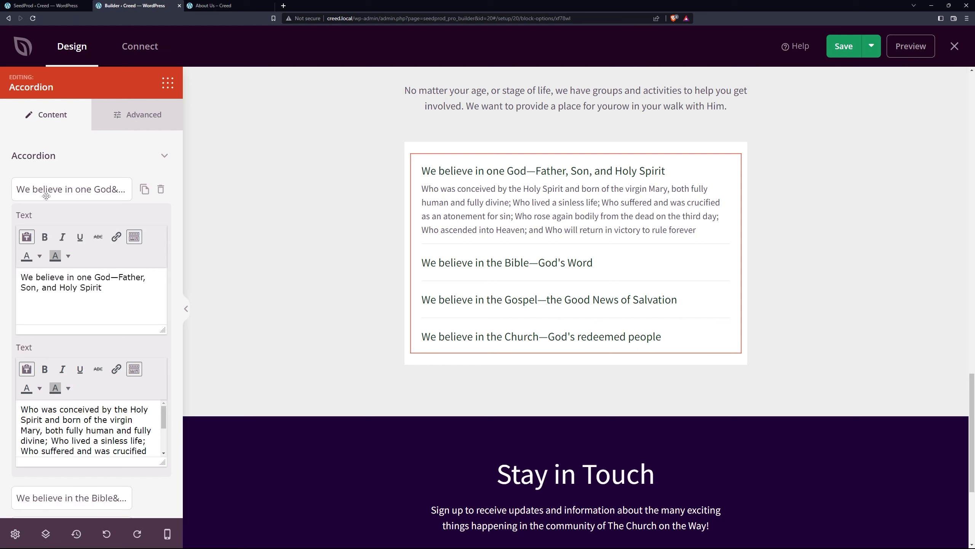
drag(102, 288, 132, 334)
scroll(95, 327, down, 3)
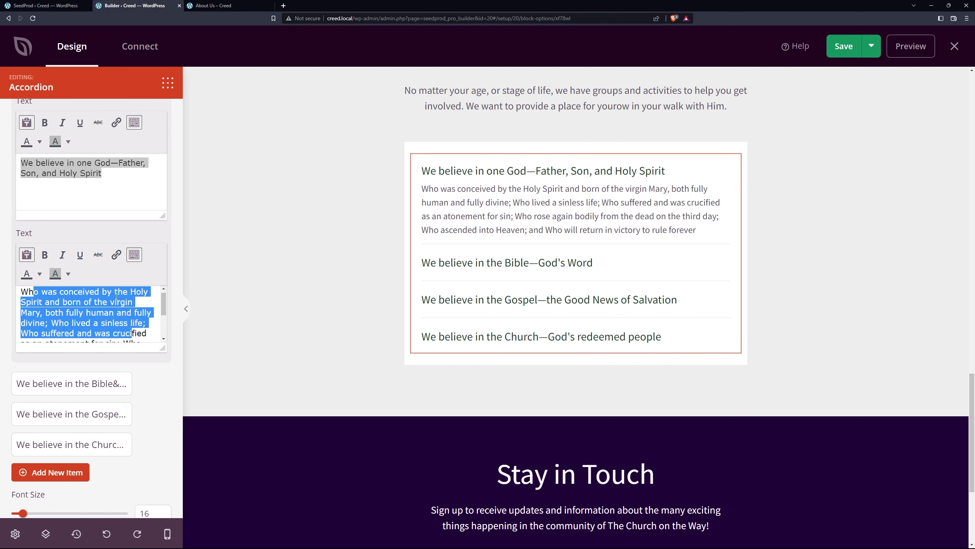
click(112, 195)
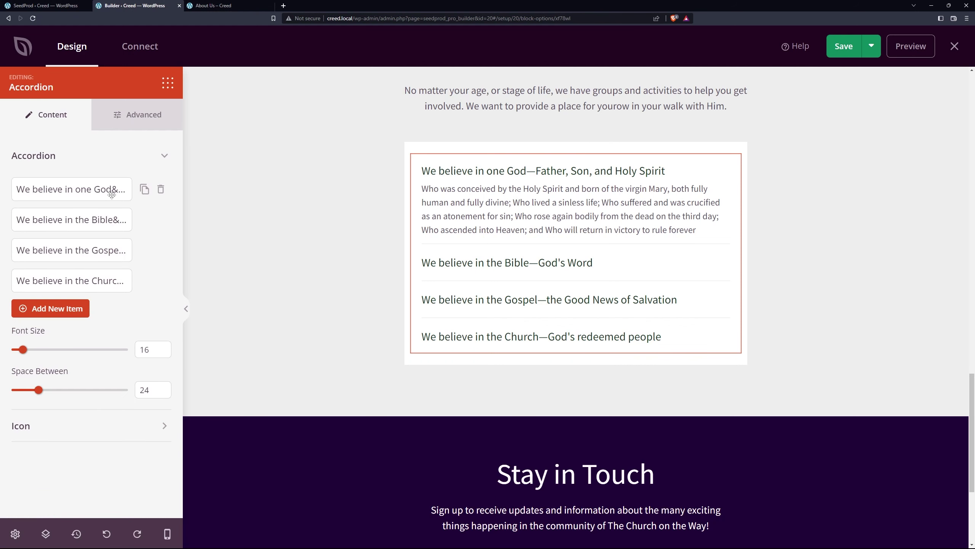
- Duplicate the accordion's first item, inspect the copy's text, and delete the copy
click(145, 189)
click(114, 223)
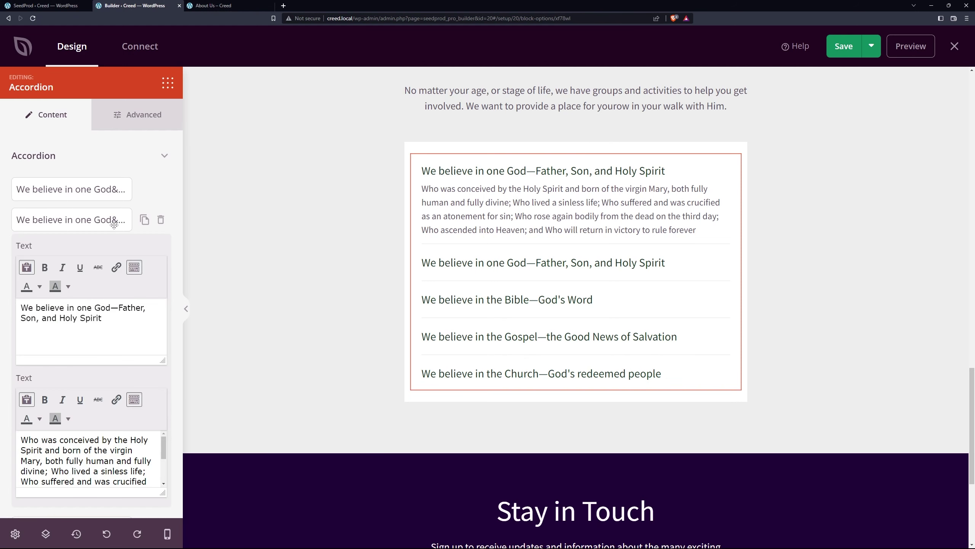
triple_click(117, 313)
click(91, 329)
click(122, 219)
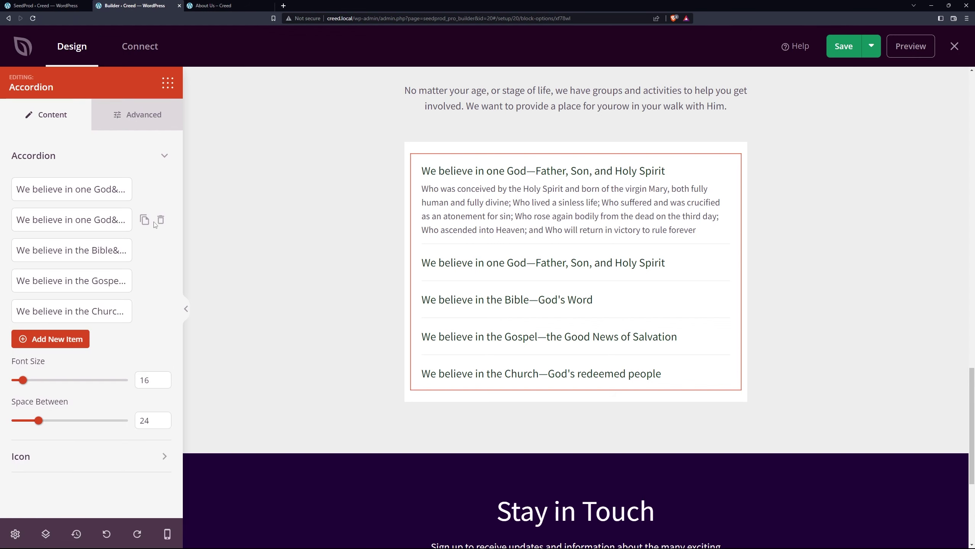
click(161, 219)
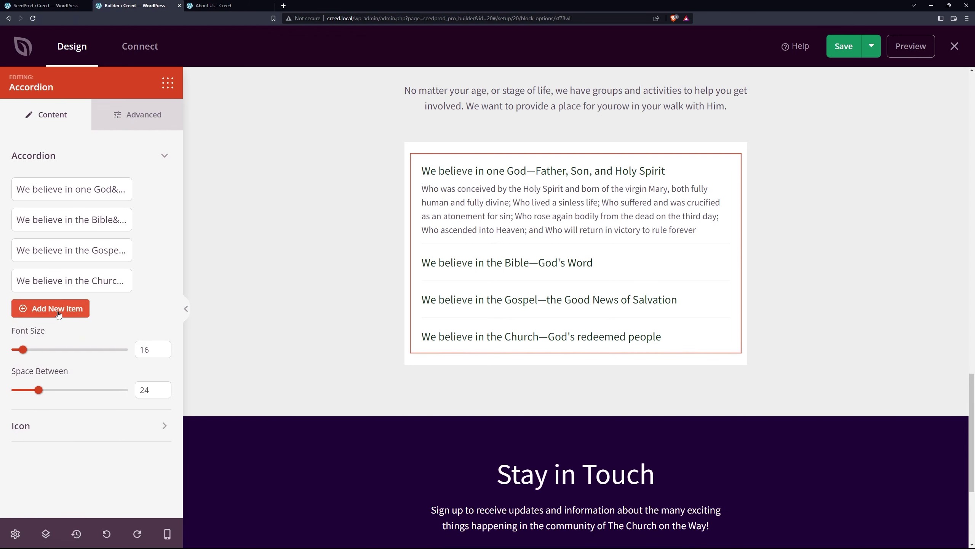
- Add a new item to the end of the Statement of Faith accordion and select its title text
click(72, 309)
scroll(75, 302, down, 3)
triple_click(75, 302)
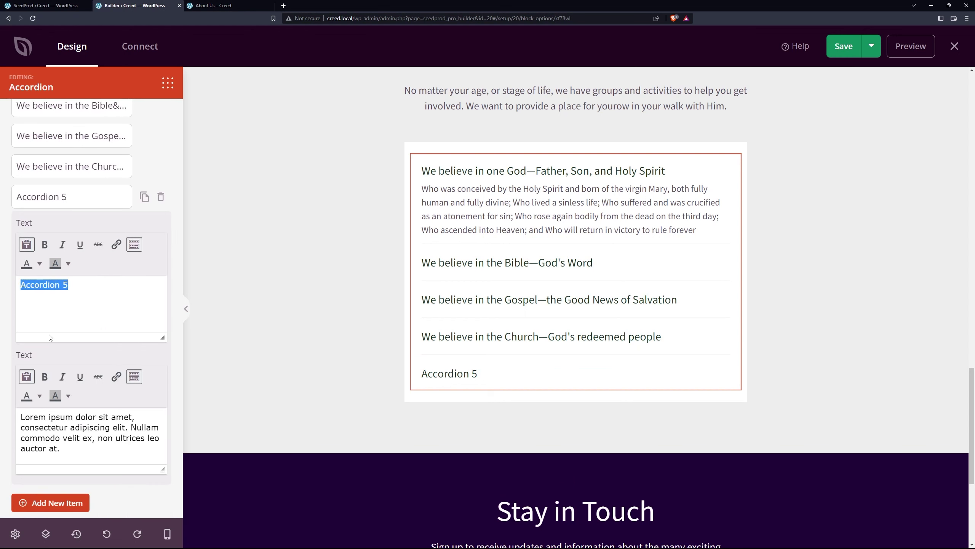
- Move the Accordion 5 item to second place in the Statement of Faith accordion and delete it
drag(62, 448, 20, 416)
scroll(106, 202, up, 3)
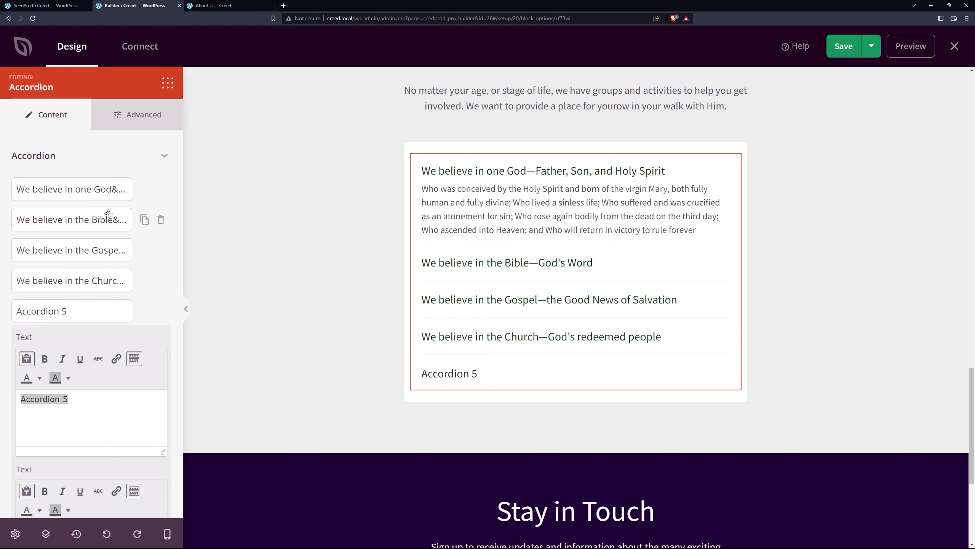
drag(75, 309, 78, 241)
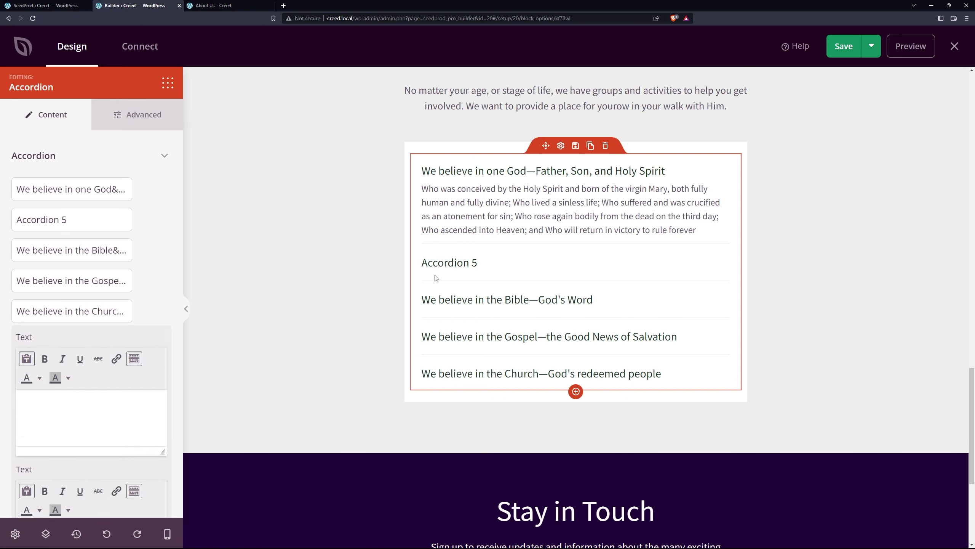
click(460, 265)
click(464, 262)
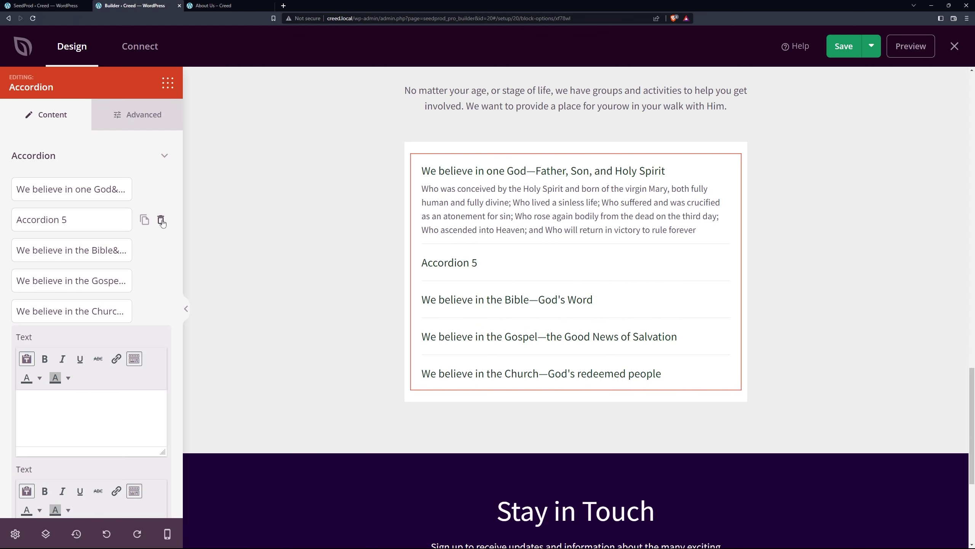
click(161, 221)
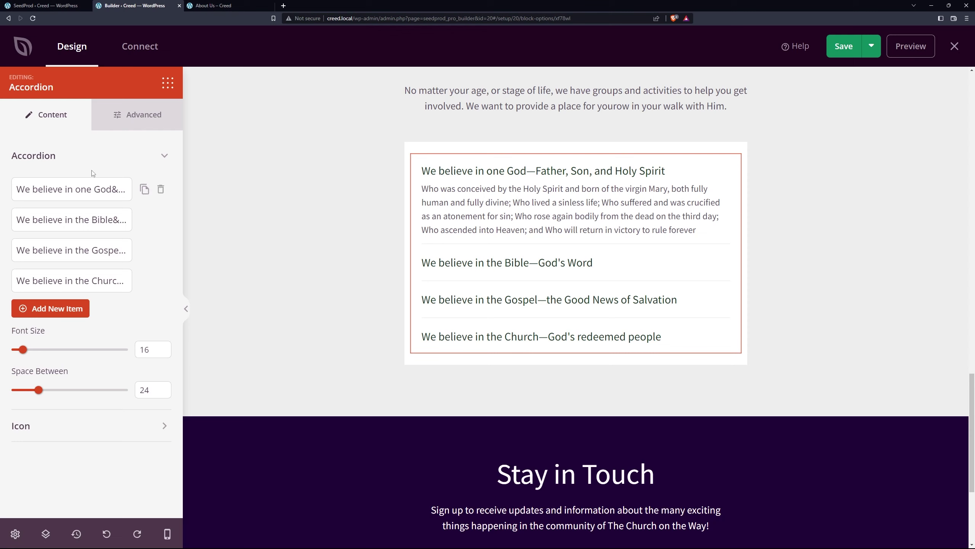
- Search the icon library for minus and set the plain minus sign as the accordion's closed icon
click(101, 160)
click(42, 198)
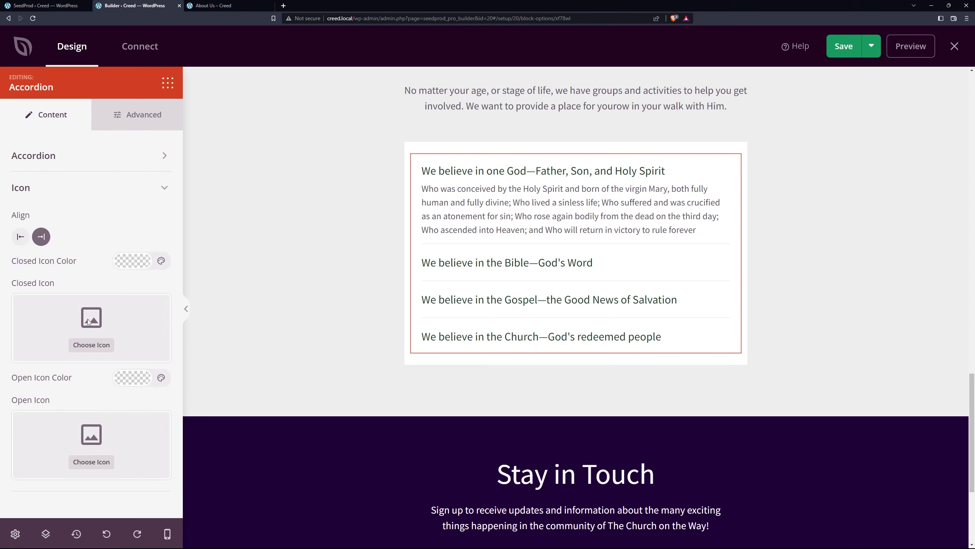
click(92, 344)
text(minus)
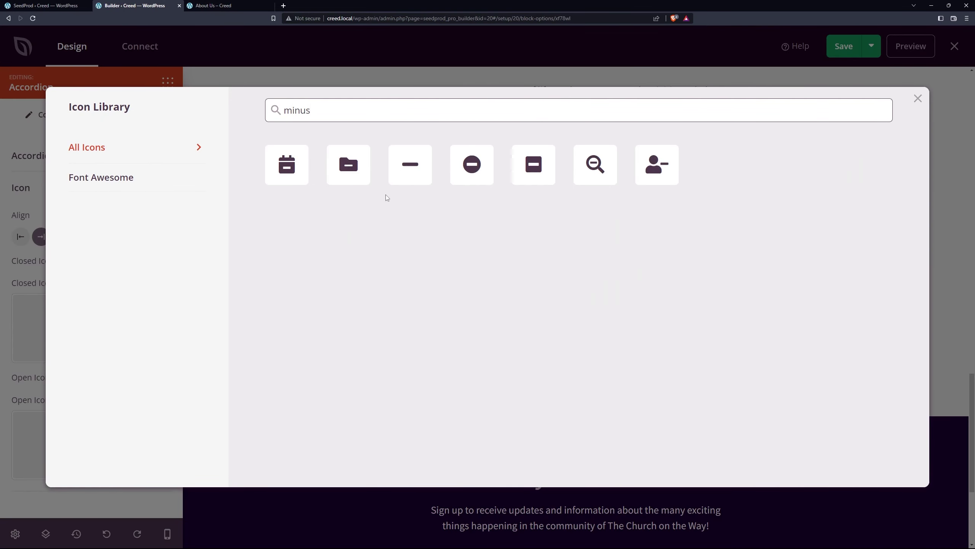
click(410, 165)
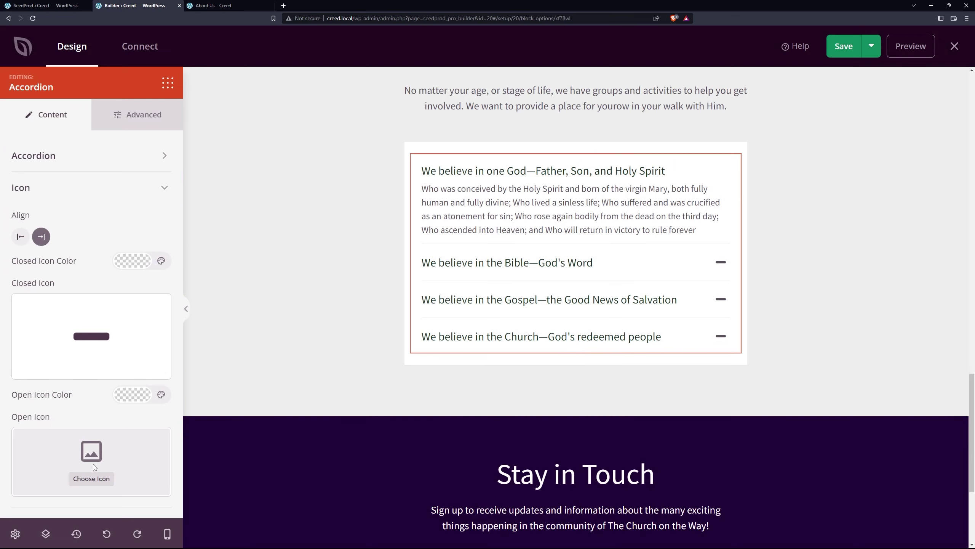
- Set the accordion's open icon to the circled down chevron and test it by expanding and collapsing the Bible item
click(90, 478)
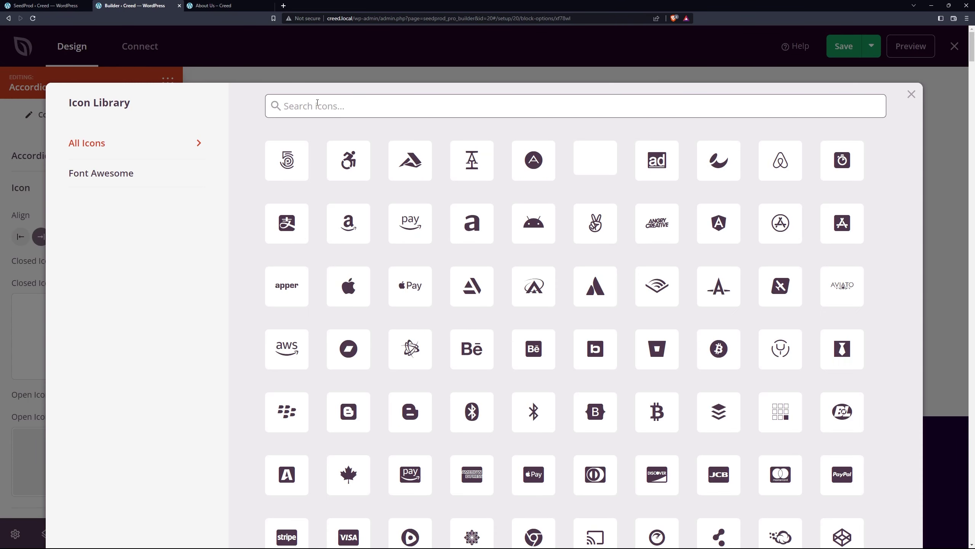
text(circle)
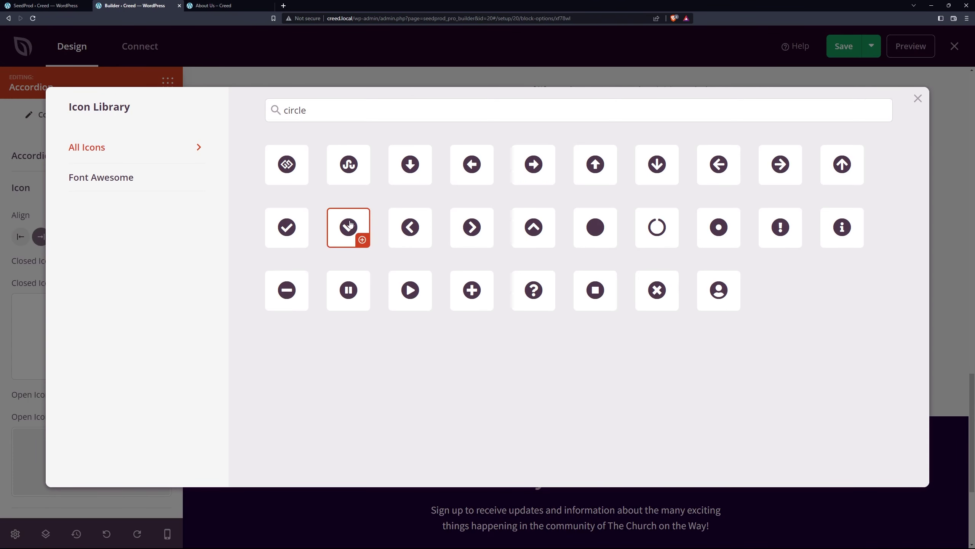
click(348, 224)
click(719, 265)
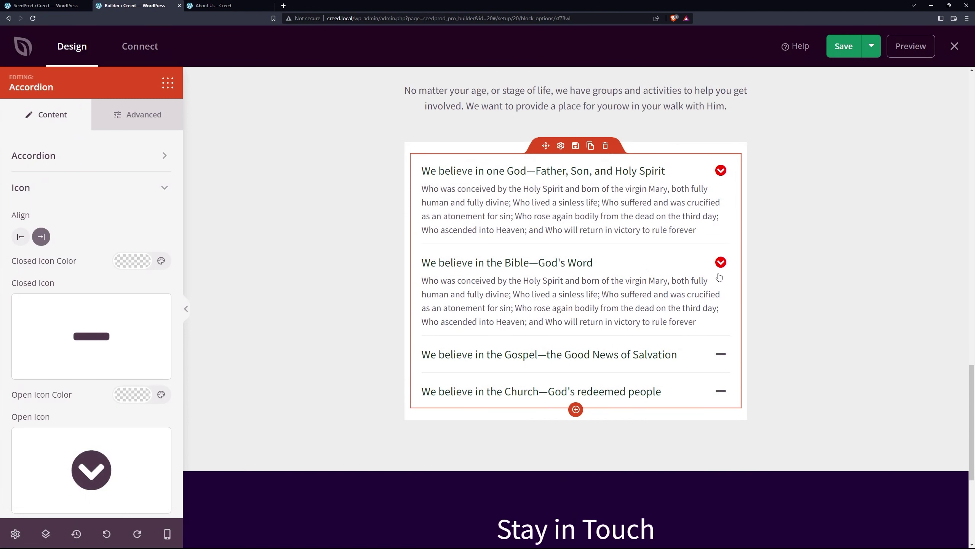
click(714, 265)
- Set the accordion's open and closed icon colors to the dark purple global theme color and test the first item
scroll(106, 381, down, 1)
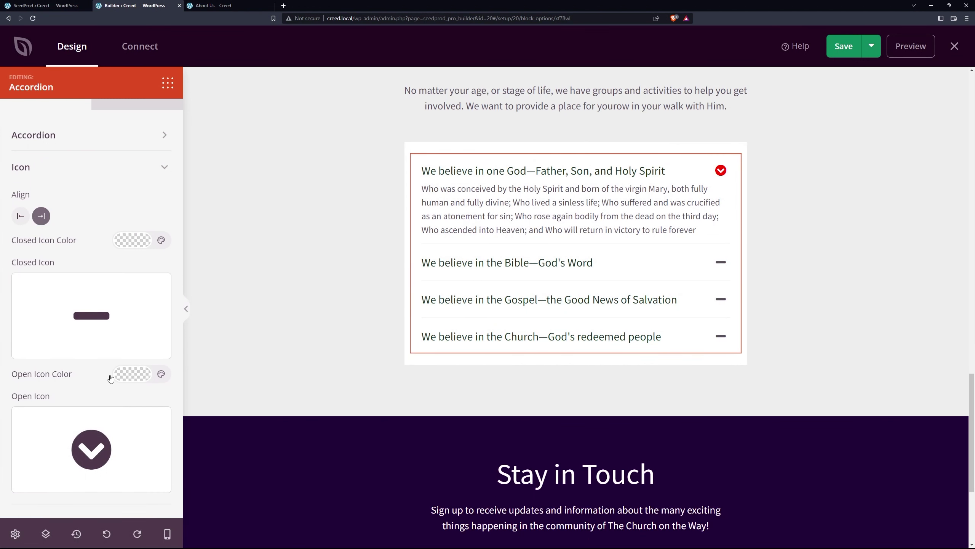
click(130, 374)
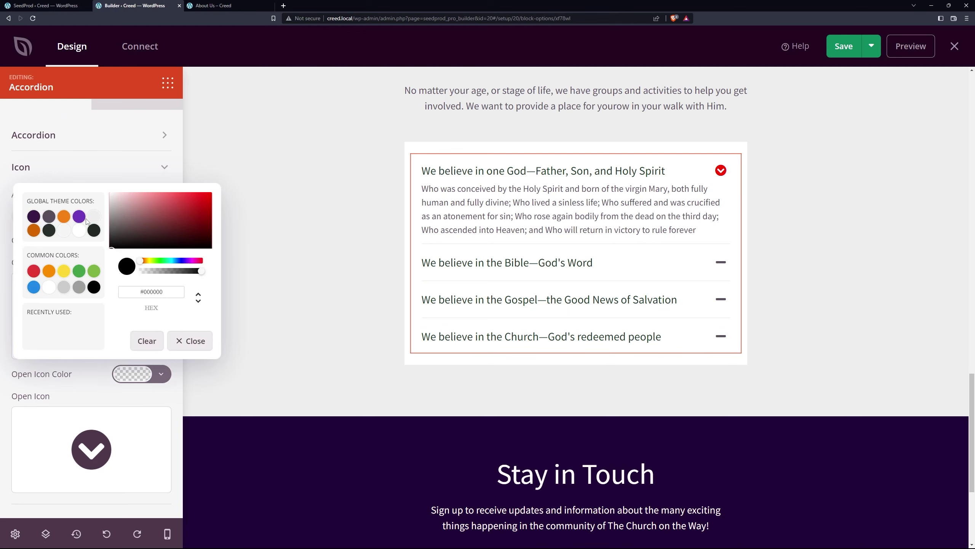
click(33, 217)
click(34, 292)
click(722, 172)
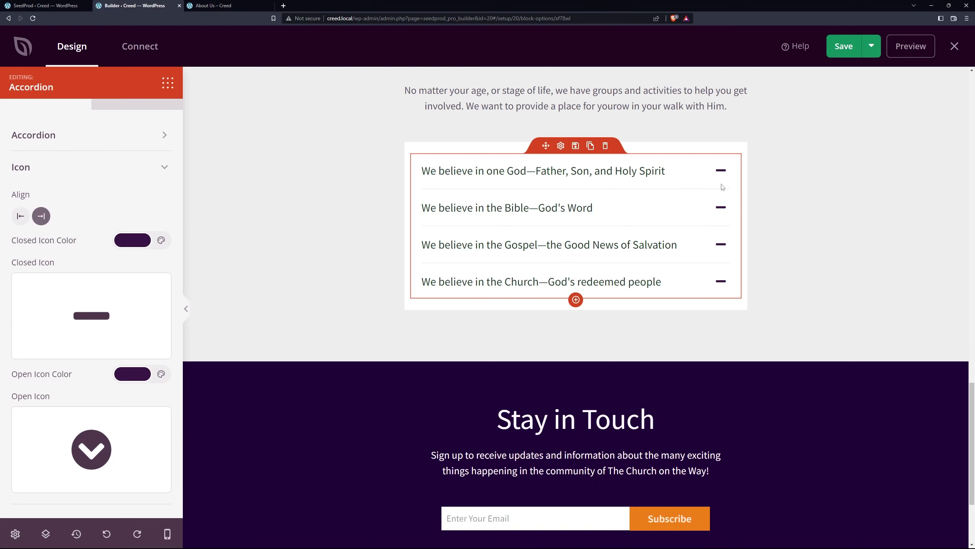
click(722, 172)
click(722, 172)
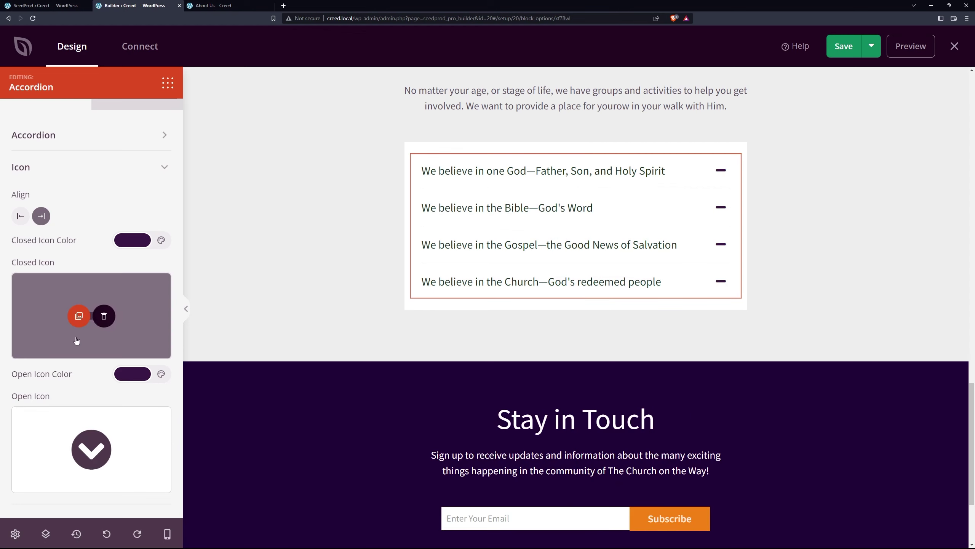
scroll(82, 400, up, 1)
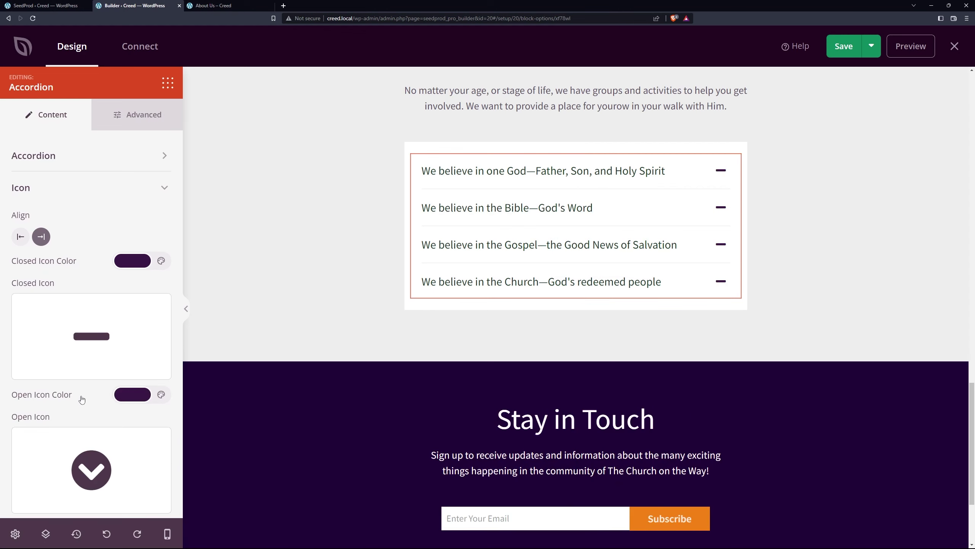
- Look through the accordion's advanced typography, color, shadow and spacing options
click(140, 126)
scroll(89, 444, down, 3)
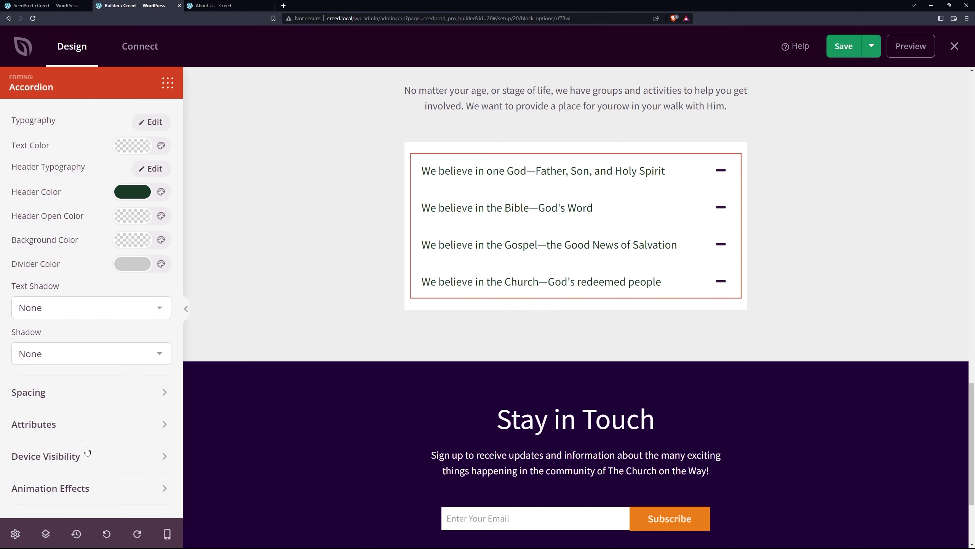
scroll(87, 451, up, 3)
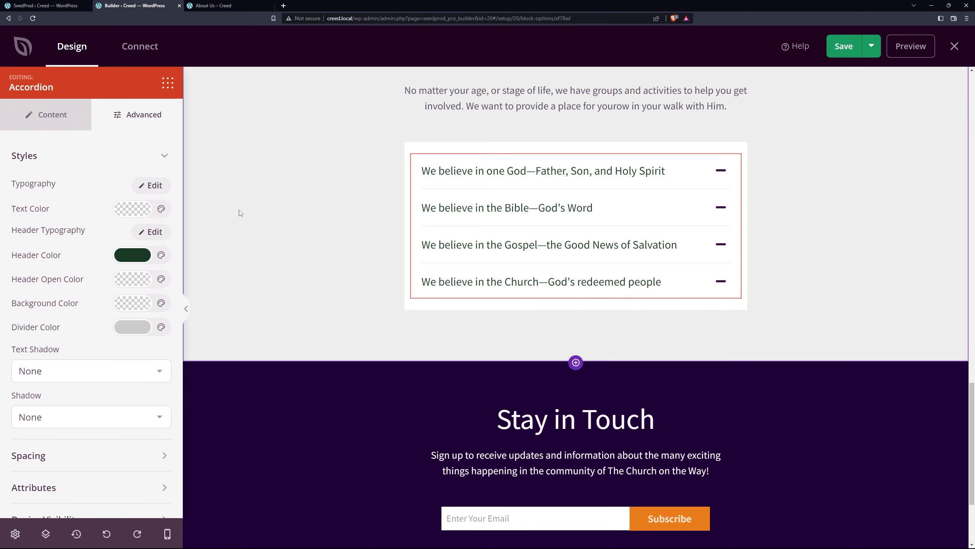
- Set the background color of the About title section to the dark purple global theme color #3B1946
scroll(348, 257, down, 3)
scroll(728, 371, up, 10)
scroll(724, 367, up, 15)
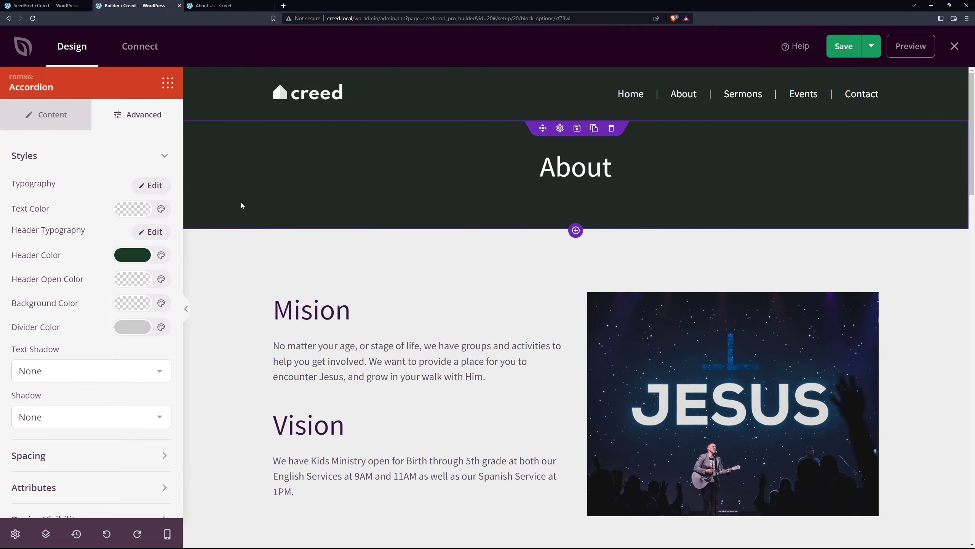
click(222, 162)
scroll(222, 162, down, 15)
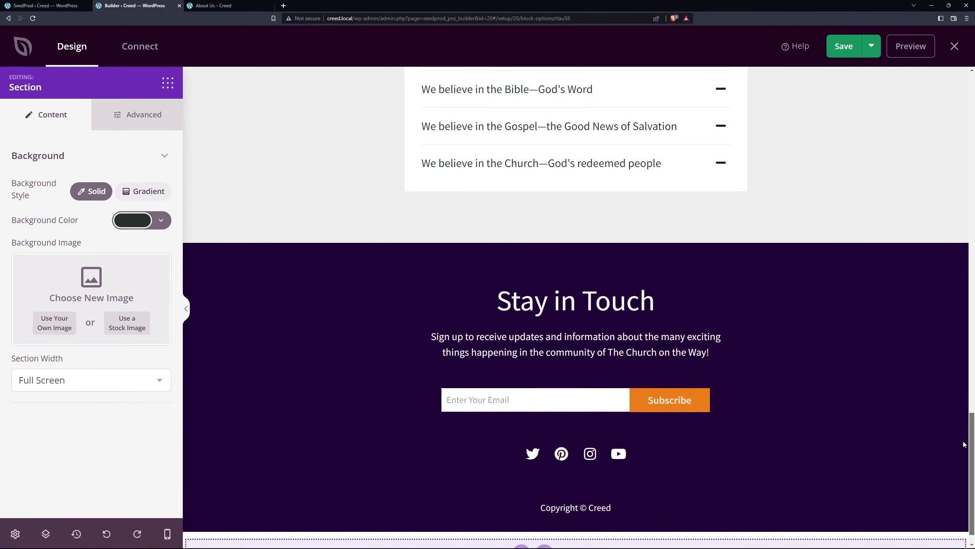
scroll(222, 161, up, 18)
scroll(211, 121, up, 2)
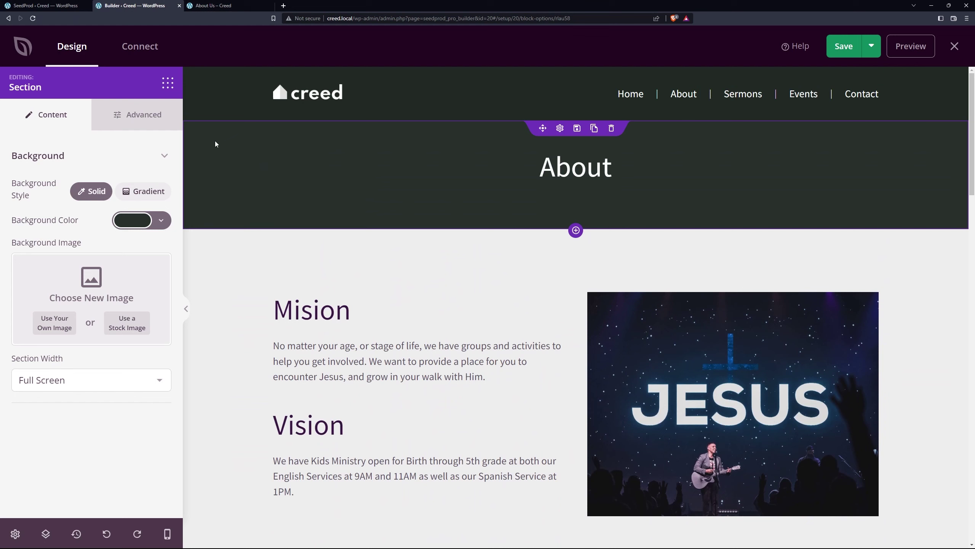
click(127, 222)
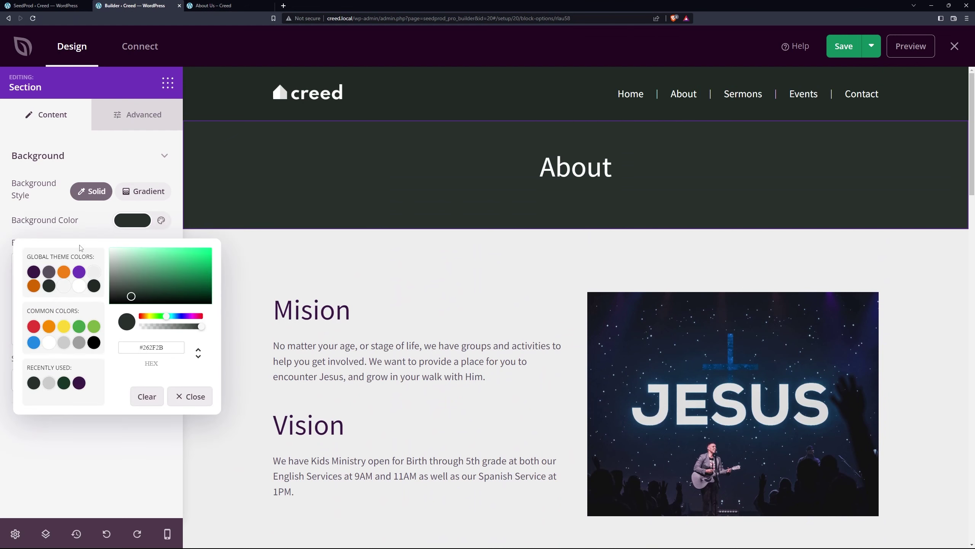
click(34, 272)
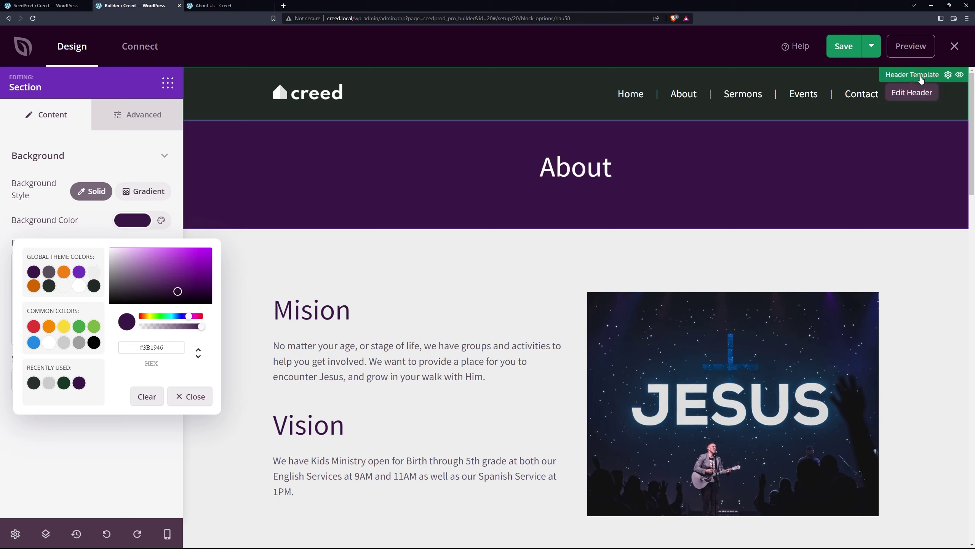
- Save the About page, exit the builder, and reload the live About Us page to check the change
click(843, 50)
click(955, 46)
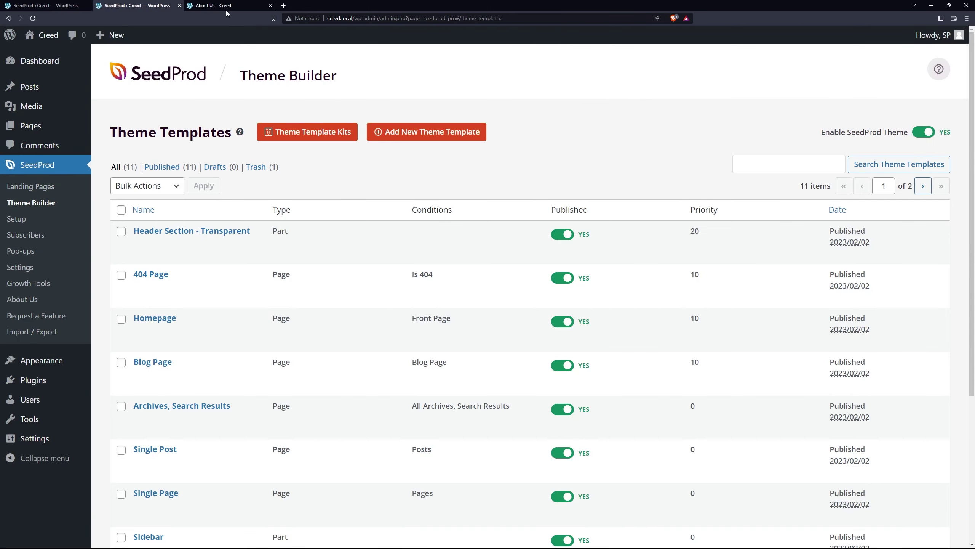
click(227, 11)
click(33, 18)
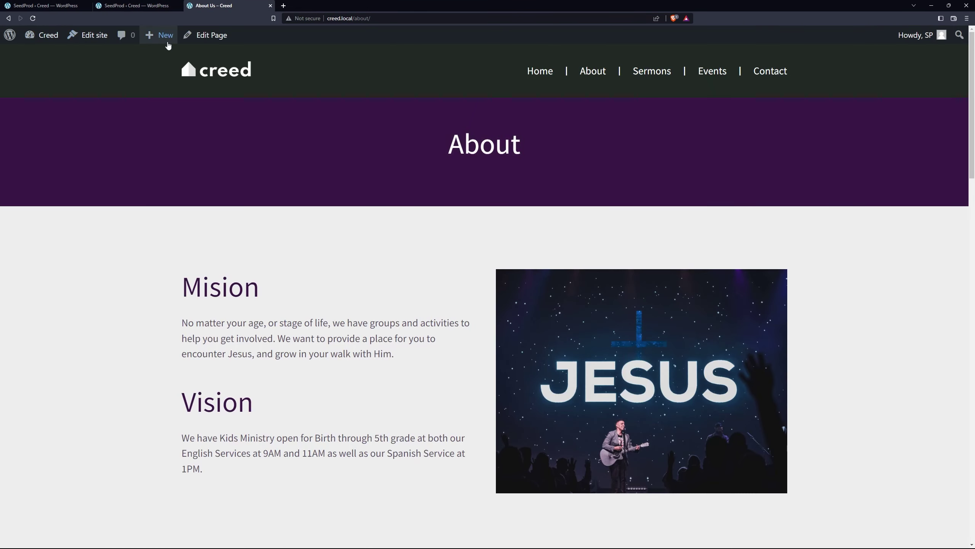
- Set the header template's section background to the dark purple global theme color #3B1946 and save the template
click(176, 5)
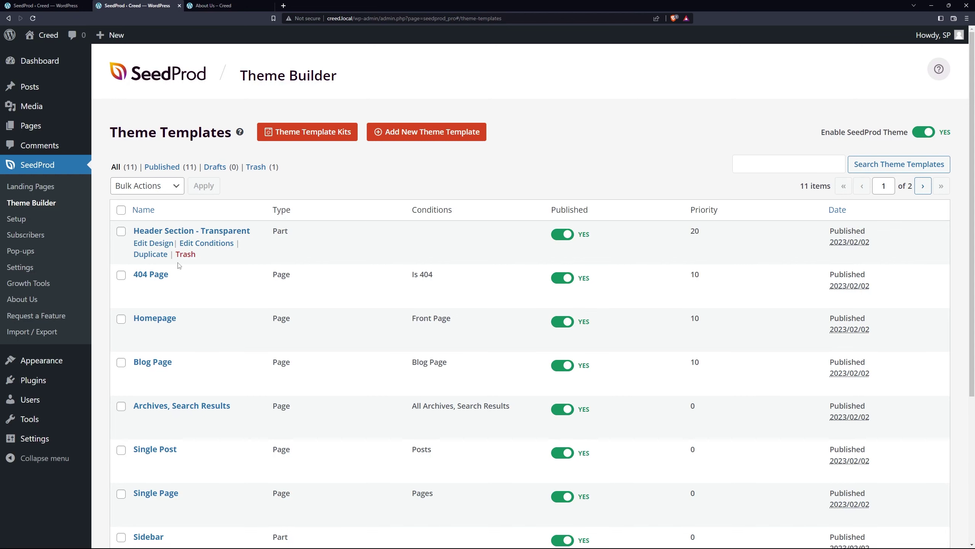
scroll(178, 265, down, 5)
click(144, 451)
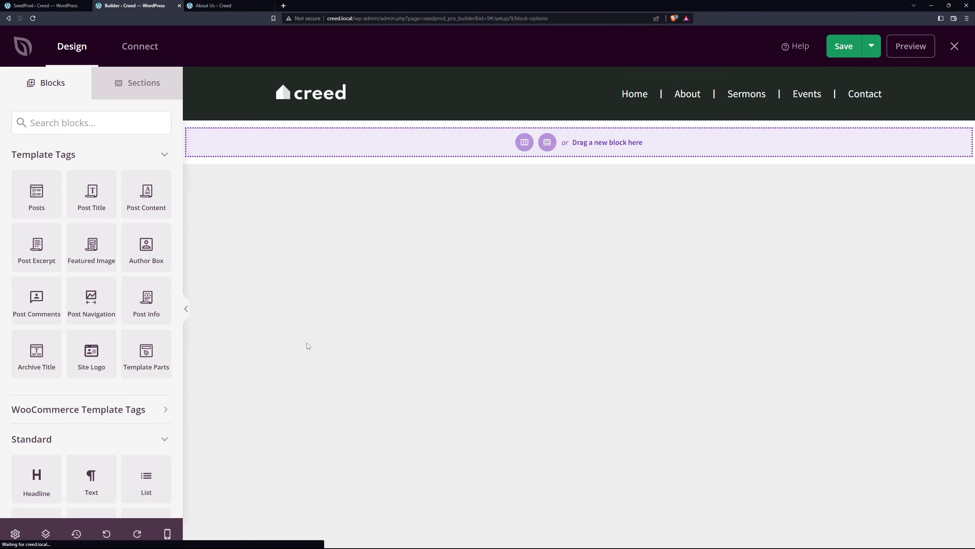
click(221, 84)
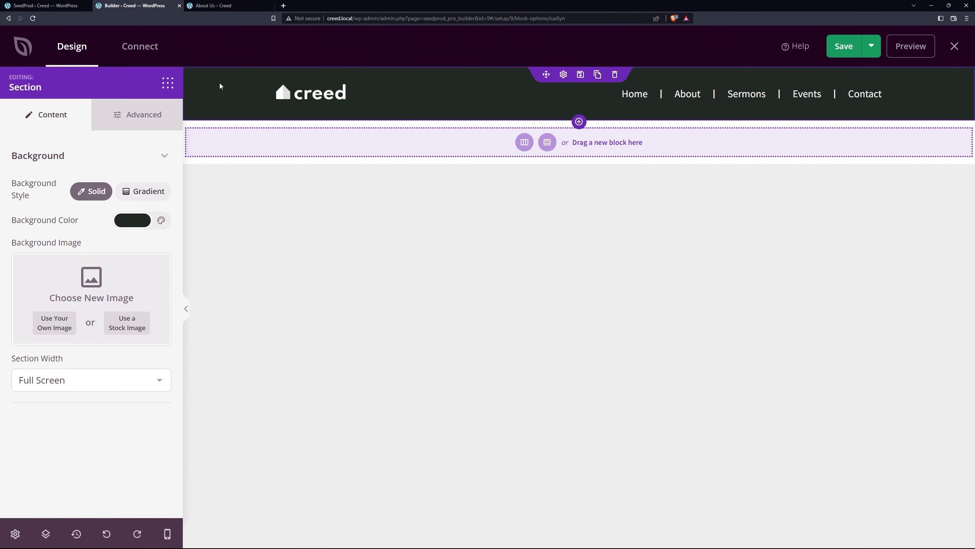
click(130, 225)
click(34, 272)
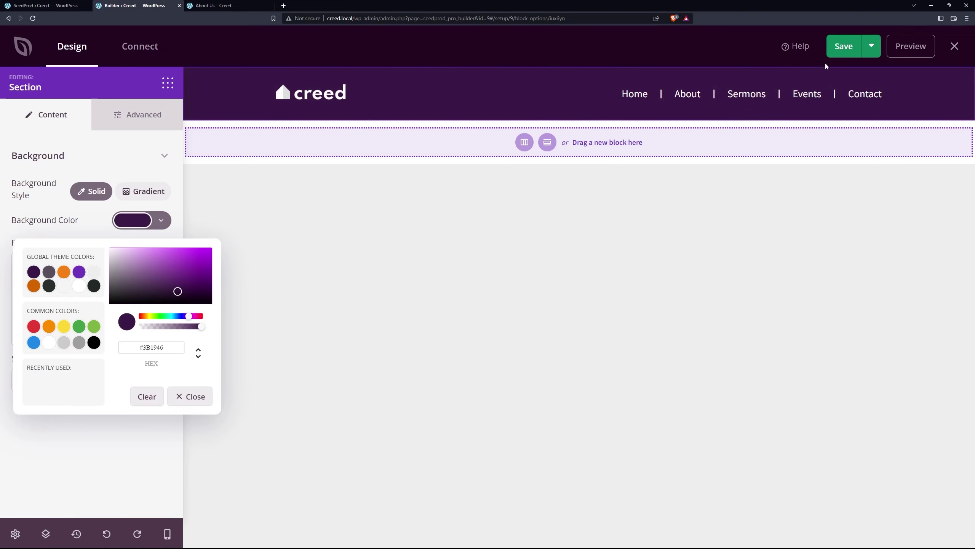
click(844, 46)
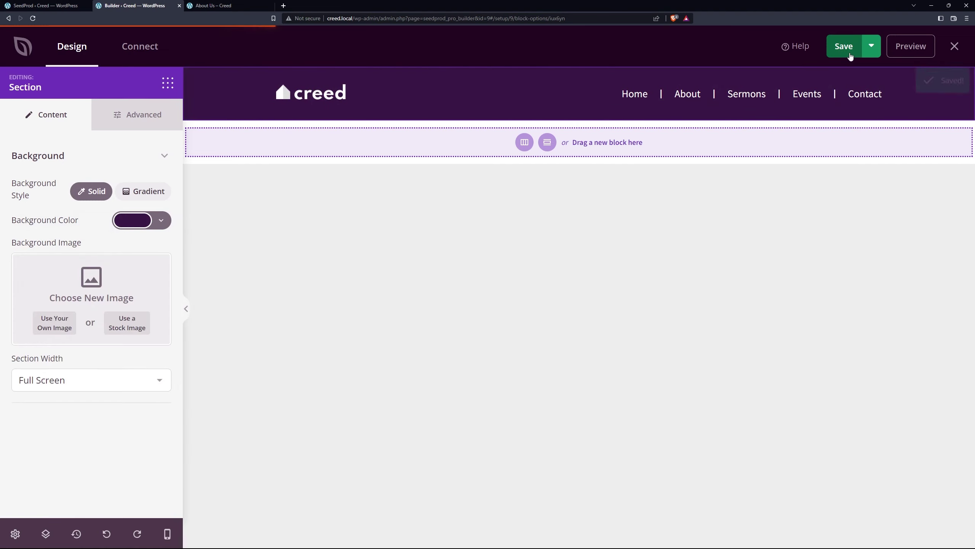
- Check the header and title section colors on the live About, Sermons, Events and Contact pages
click(231, 7)
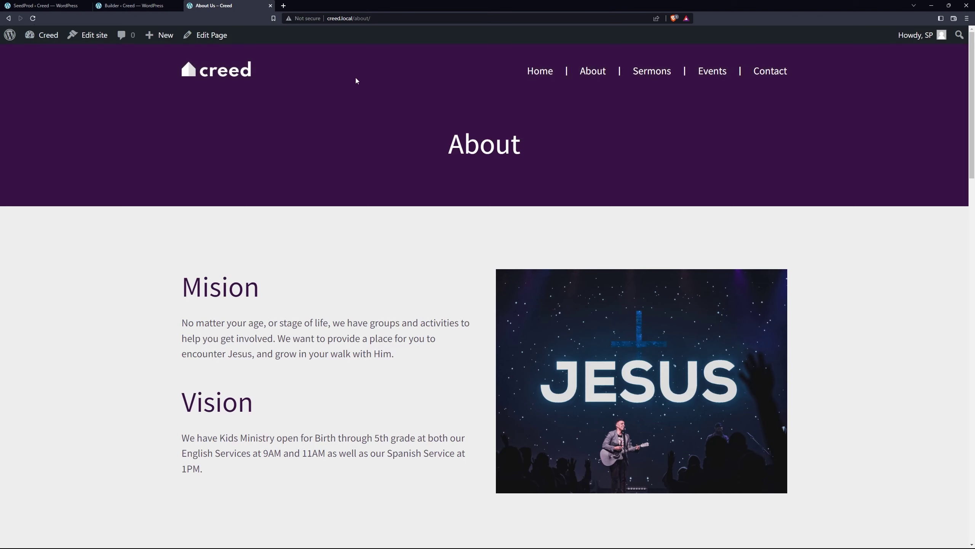
click(658, 77)
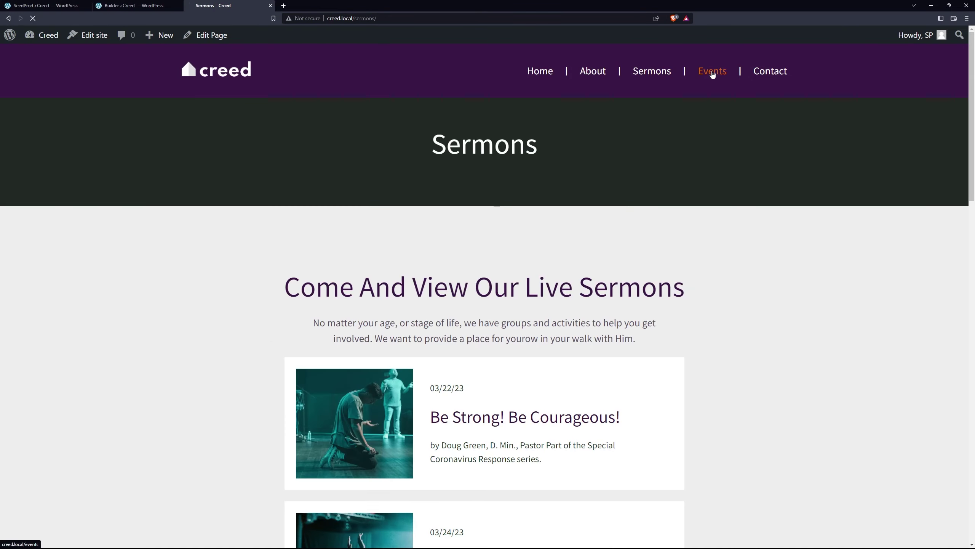
click(712, 72)
click(766, 72)
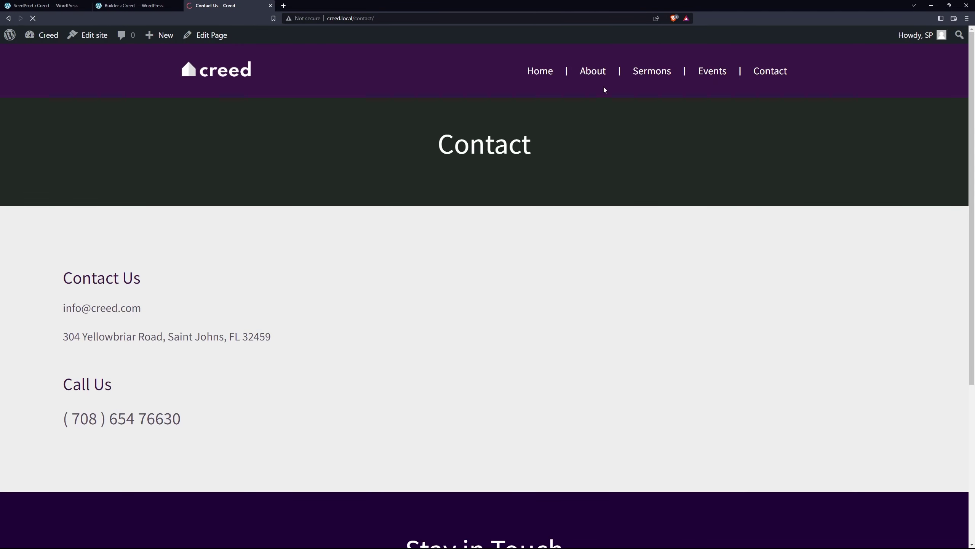
click(646, 74)
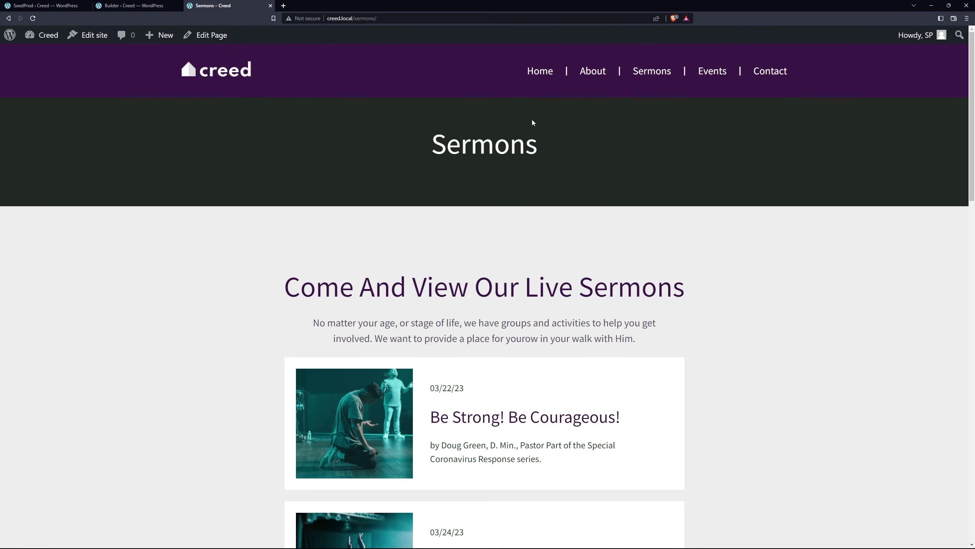
click(706, 72)
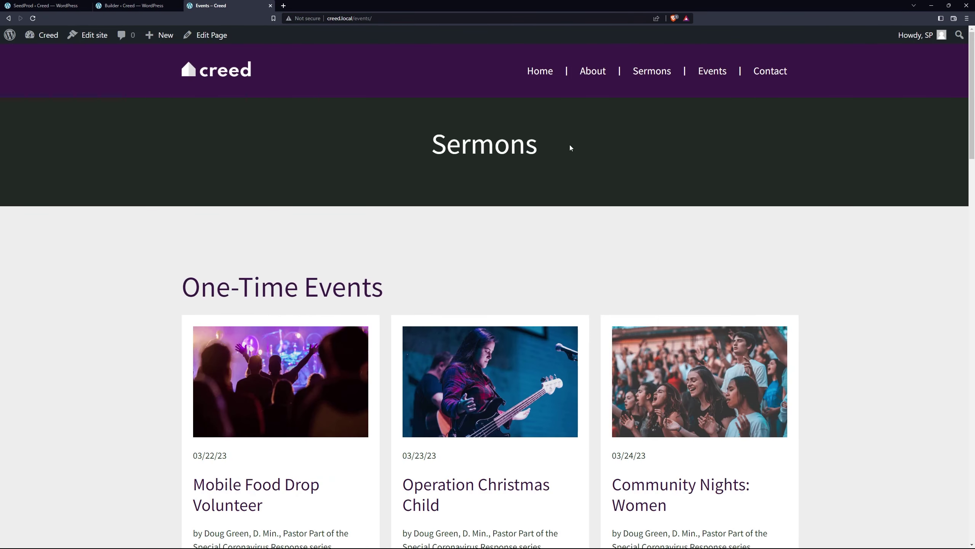
click(593, 72)
click(652, 73)
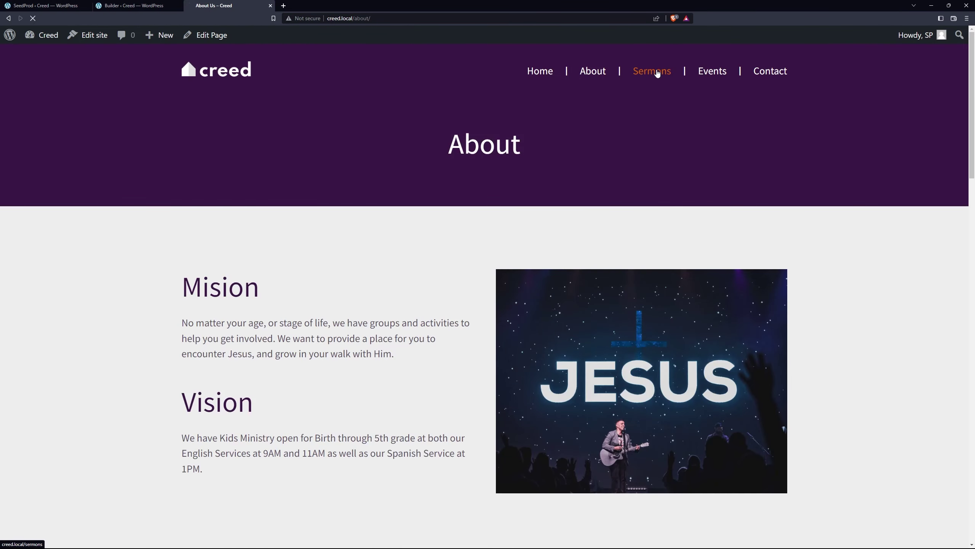
- Close the header template's builder and open the Sermons page from the Pages list in the SeedProd builder
click(136, 4)
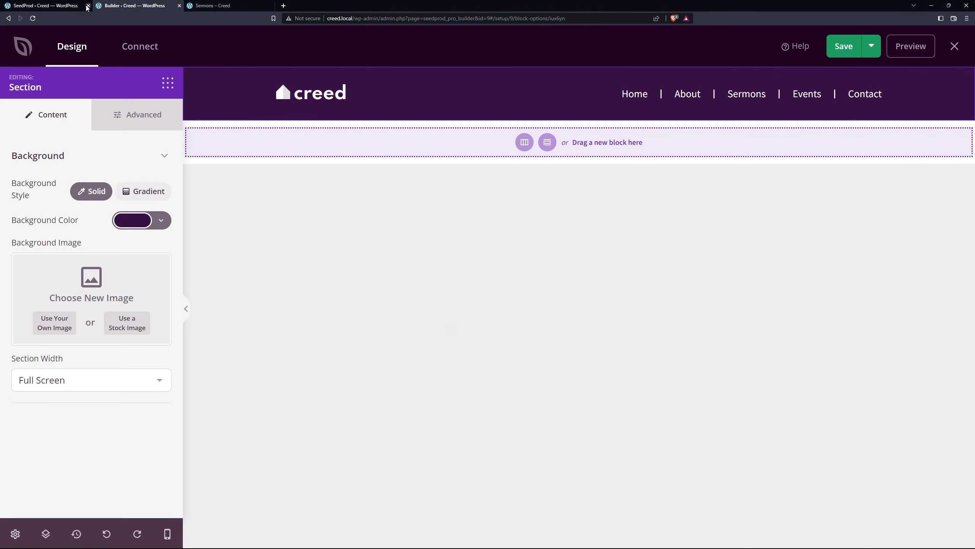
key(ctrl+w)
mouse_move(32, 127)
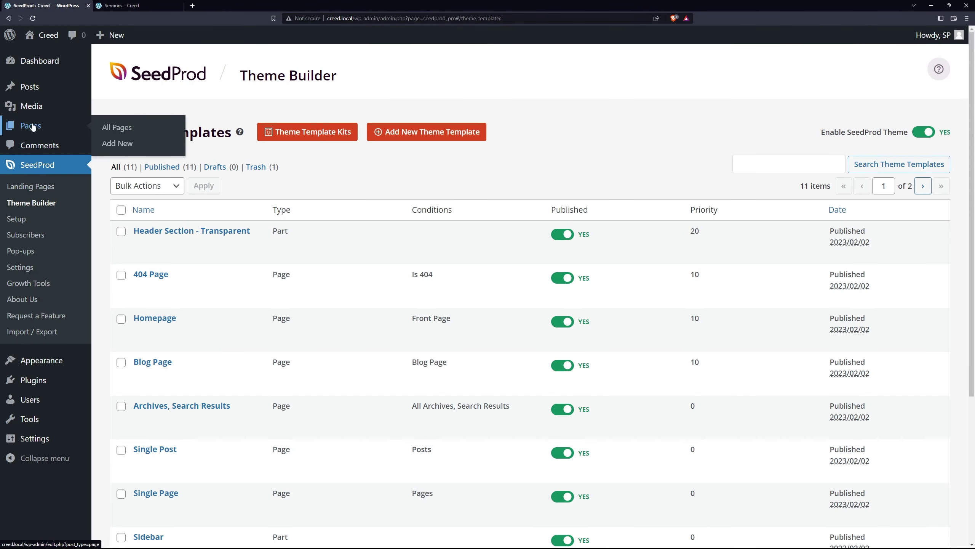
click(129, 128)
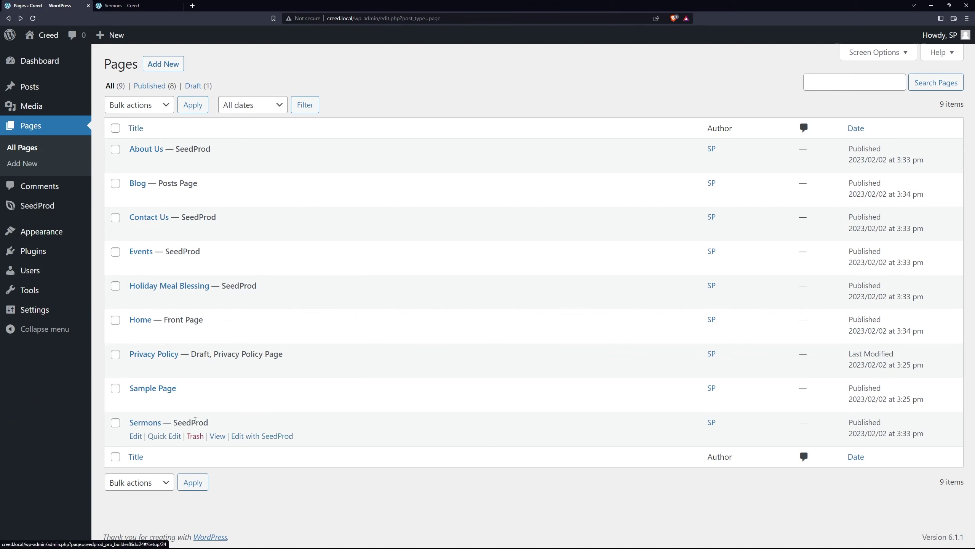
click(136, 437)
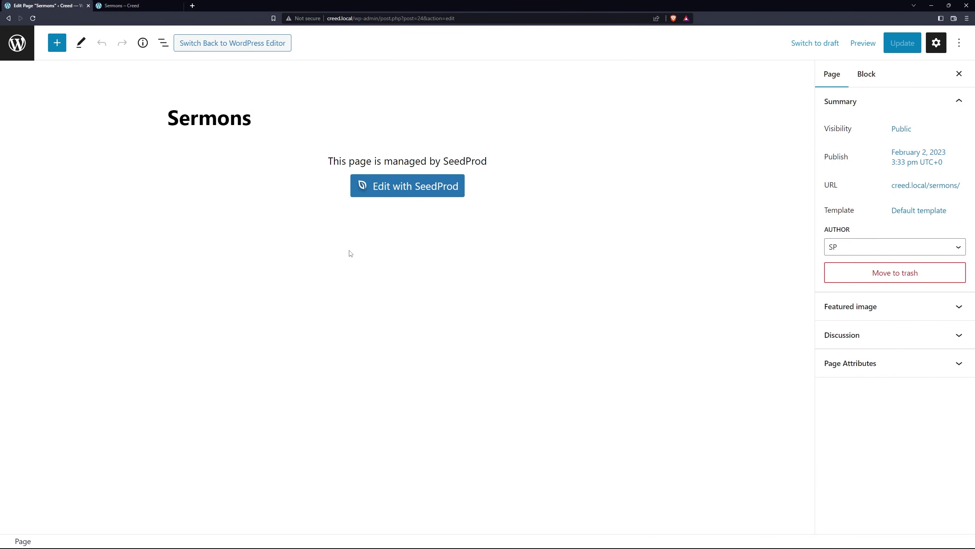
click(419, 187)
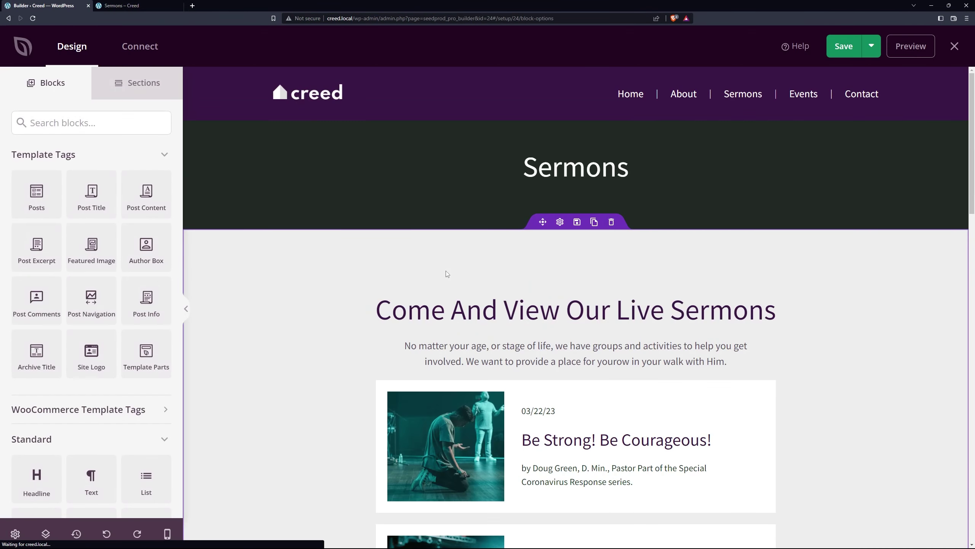
- Set the background color of the Sermons title section to the dark purple global theme color #3B1946
click(246, 162)
click(132, 220)
click(33, 273)
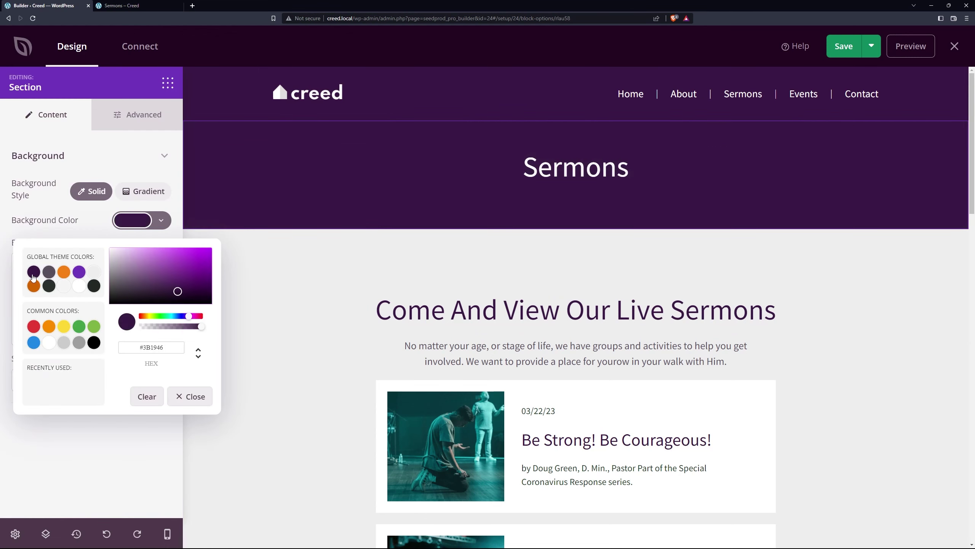
click(85, 224)
- Find the standard Button block and add one below the description of the first sermon, Be Strong! Be Courageous!
scroll(790, 285, down, 4)
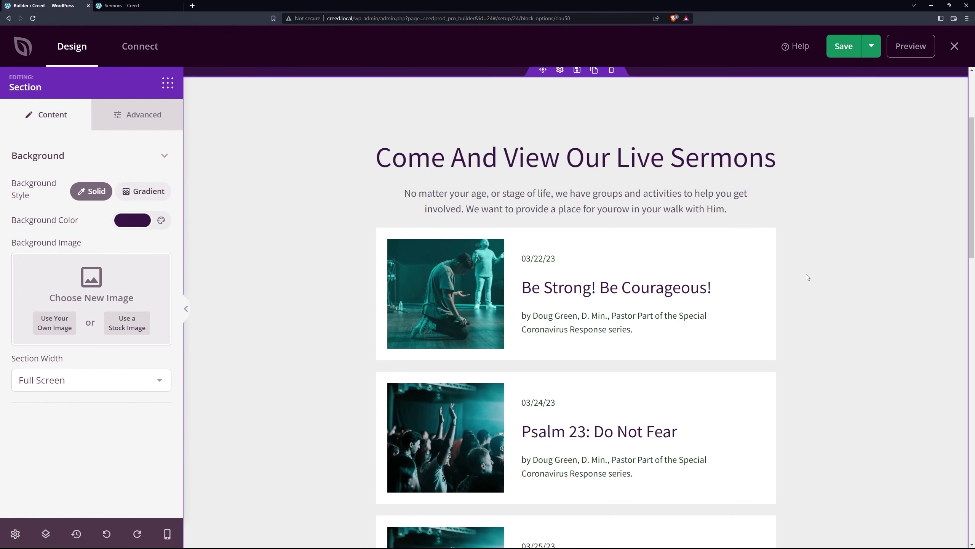
scroll(808, 269, down, 1)
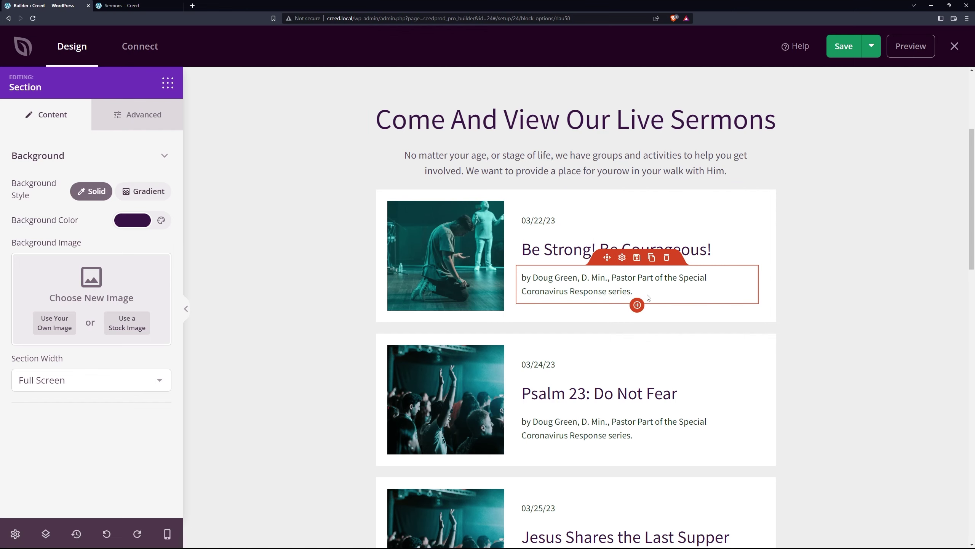
click(164, 86)
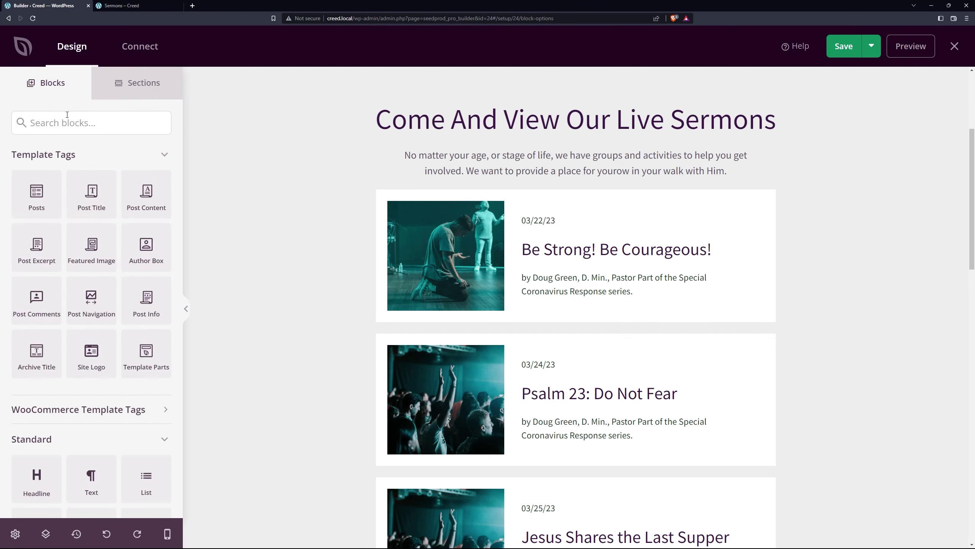
text(button)
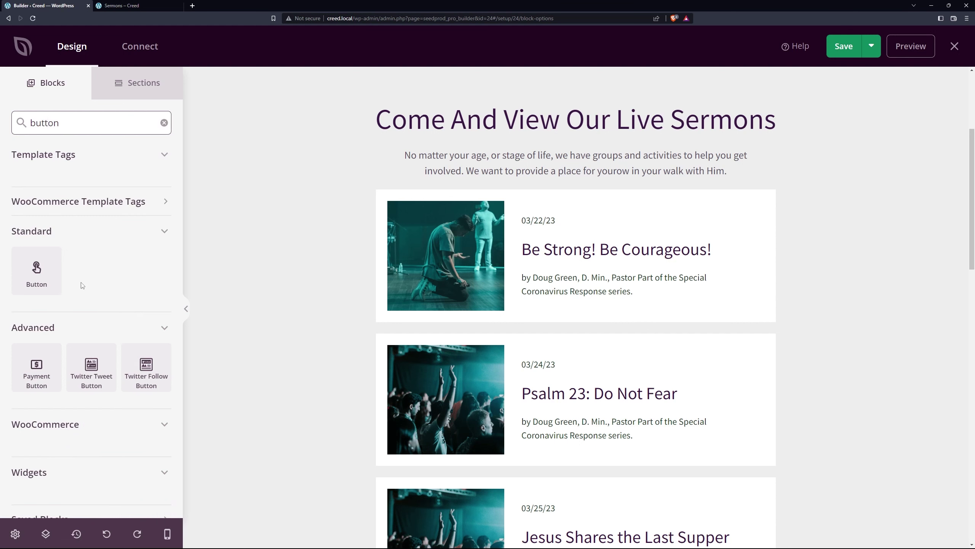
drag(36, 269, 598, 323)
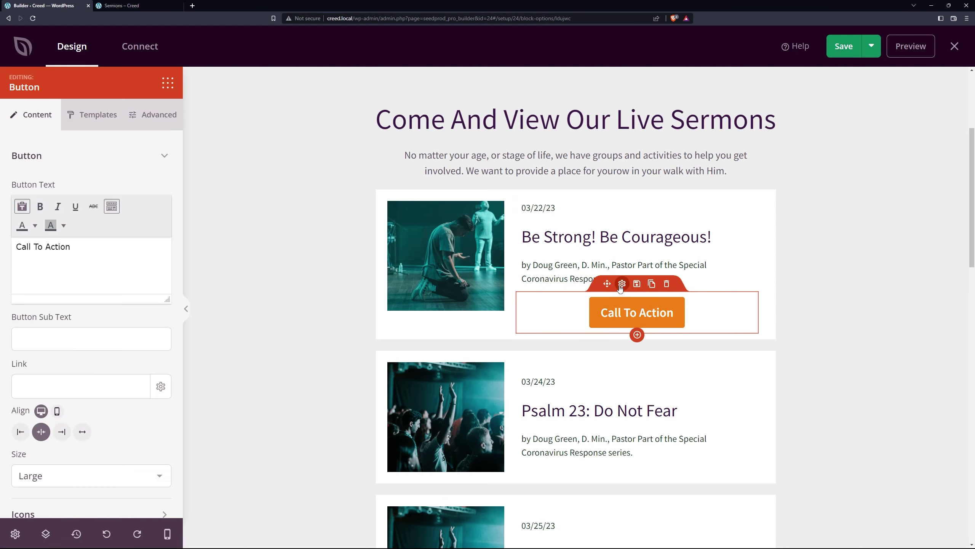
- Make the new button small and left-aligned, set its text to Watch Now, and select its link field
scroll(76, 420, down, 1)
click(40, 457)
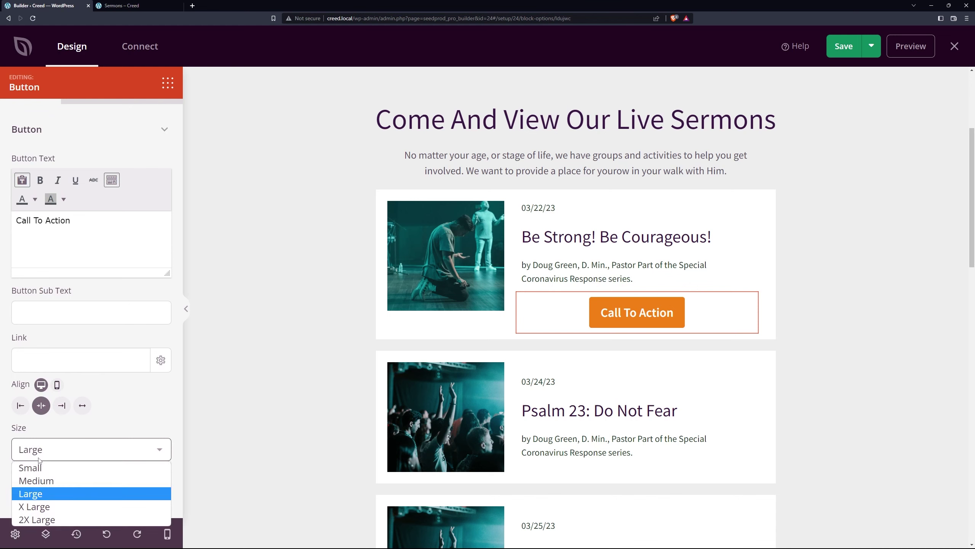
click(38, 467)
click(20, 405)
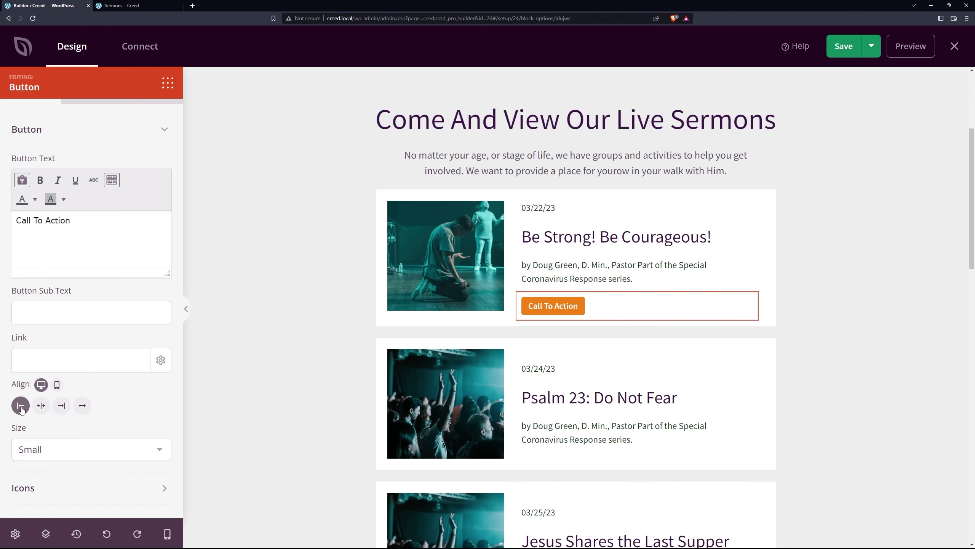
triple_click(43, 220)
text(Watch Now)
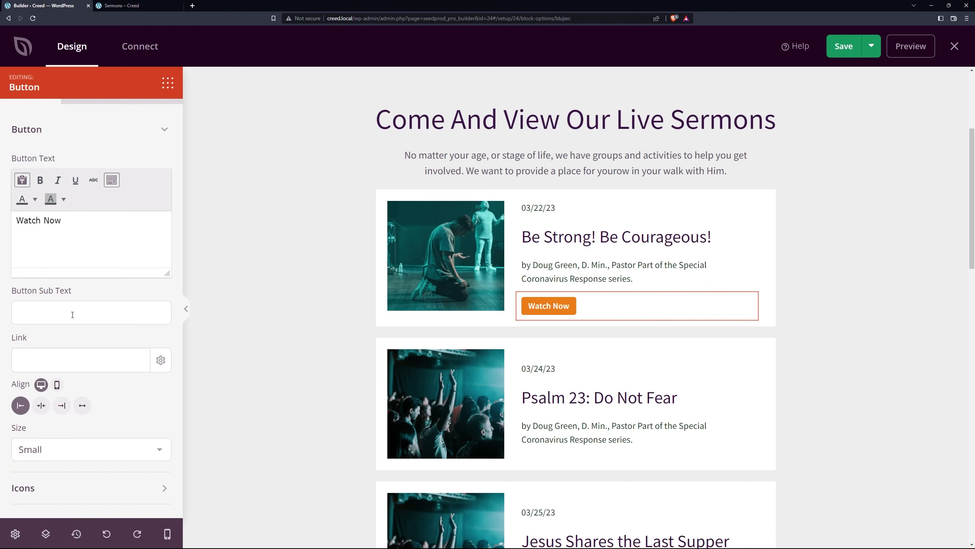
click(43, 357)
- Duplicate the Watch Now button and move the copies below the descriptions of the sermons that follow
scroll(658, 245, down, 2)
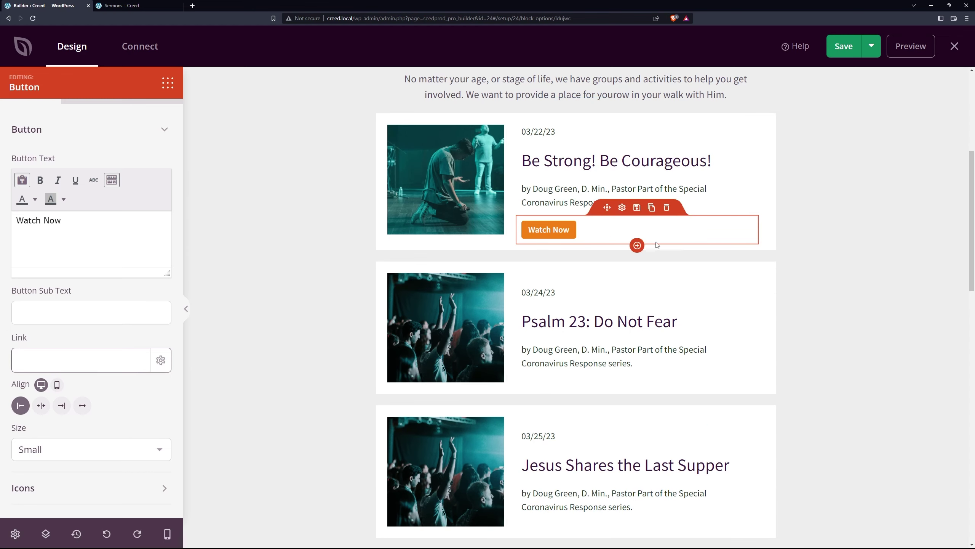
click(652, 210)
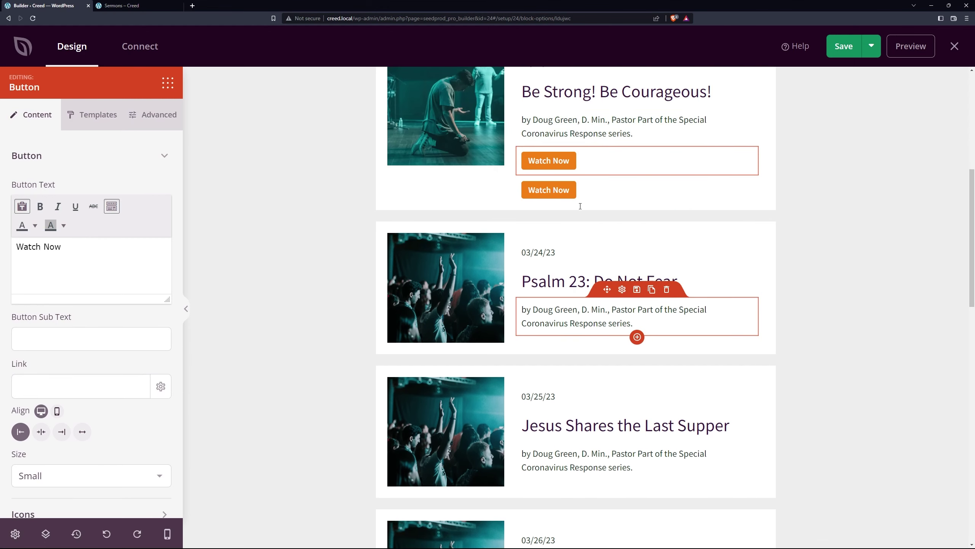
drag(606, 169, 607, 319)
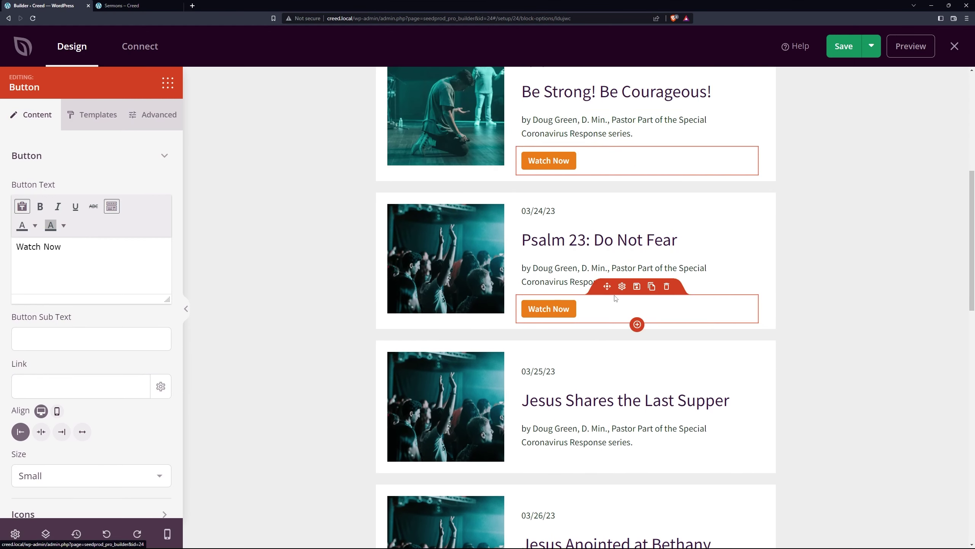
scroll(628, 195, down, 7)
scroll(628, 194, up, 3)
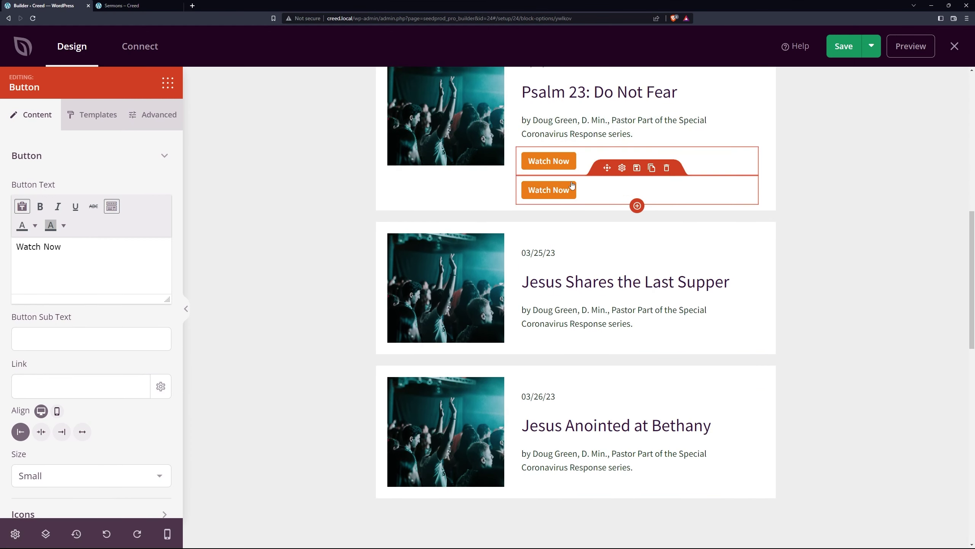
drag(607, 168, 599, 384)
scroll(589, 267, down, 5)
scroll(589, 267, up, 5)
scroll(599, 384, up, 10)
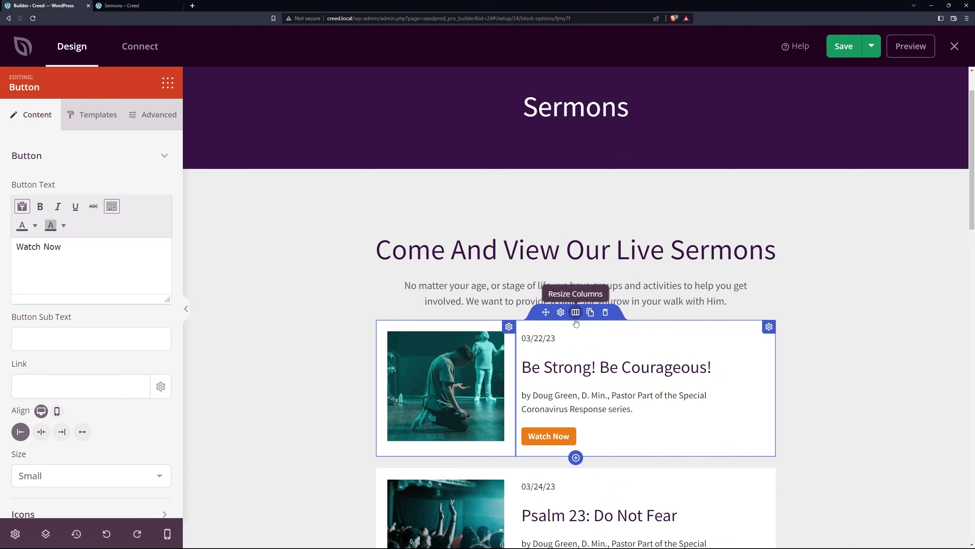
- Duplicate the first sermon row, clear the upper row's image, and view its headline and button settings
click(591, 312)
scroll(591, 325, up, 3)
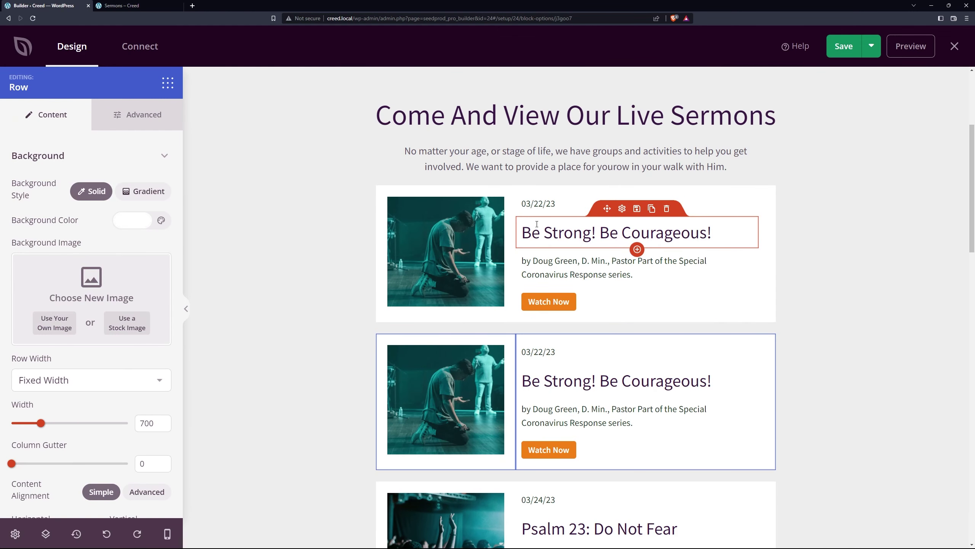
click(443, 229)
mouse_move(130, 284)
click(104, 270)
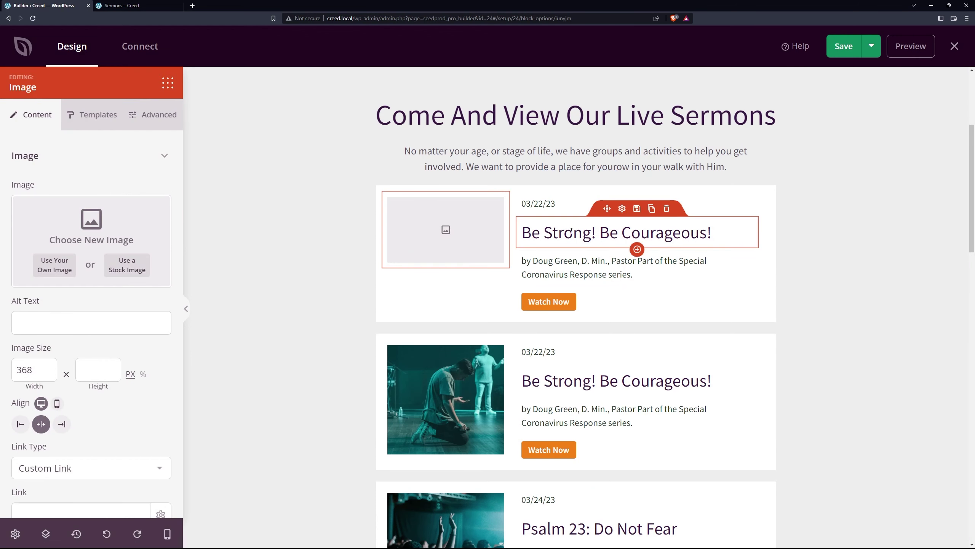
click(622, 209)
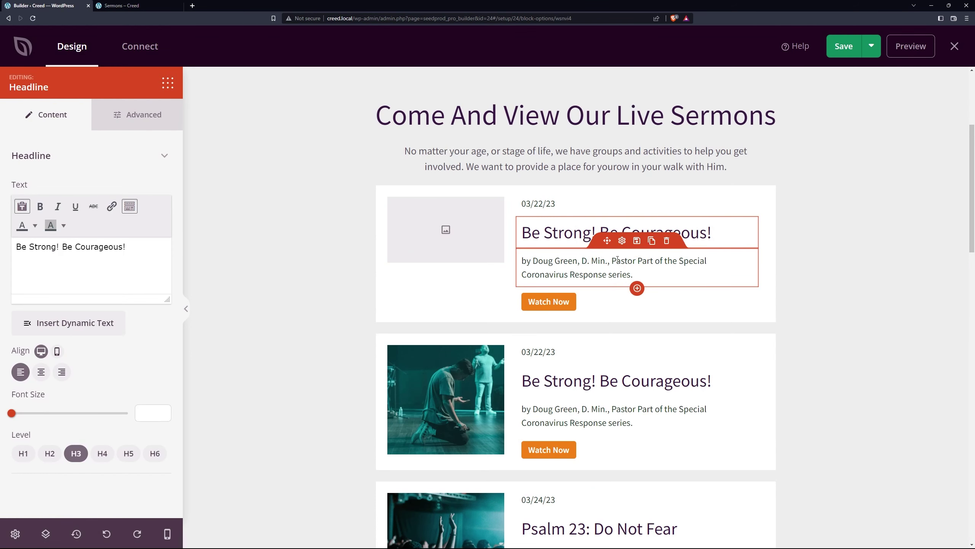
click(557, 303)
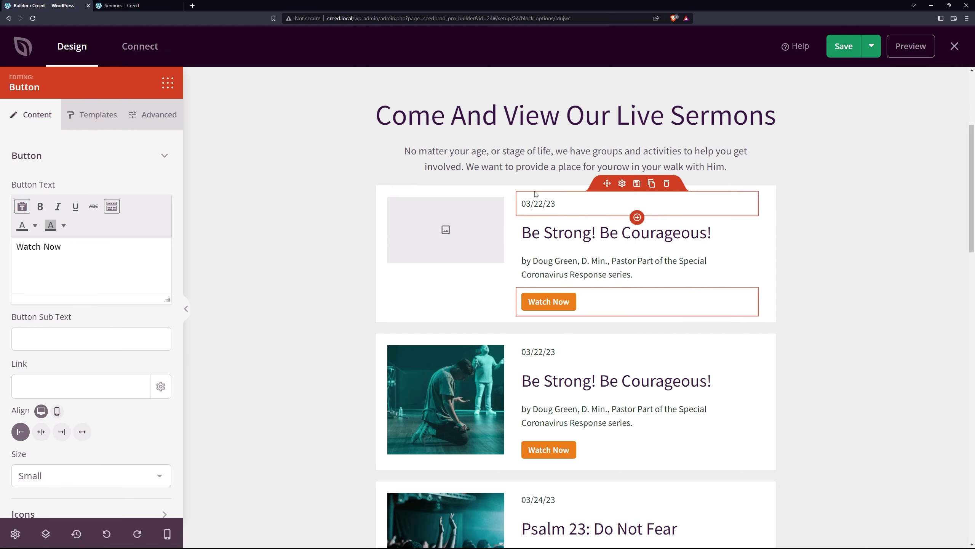
- Delete the upper Be Strong! Be Courageous! row with the cleared image
click(605, 178)
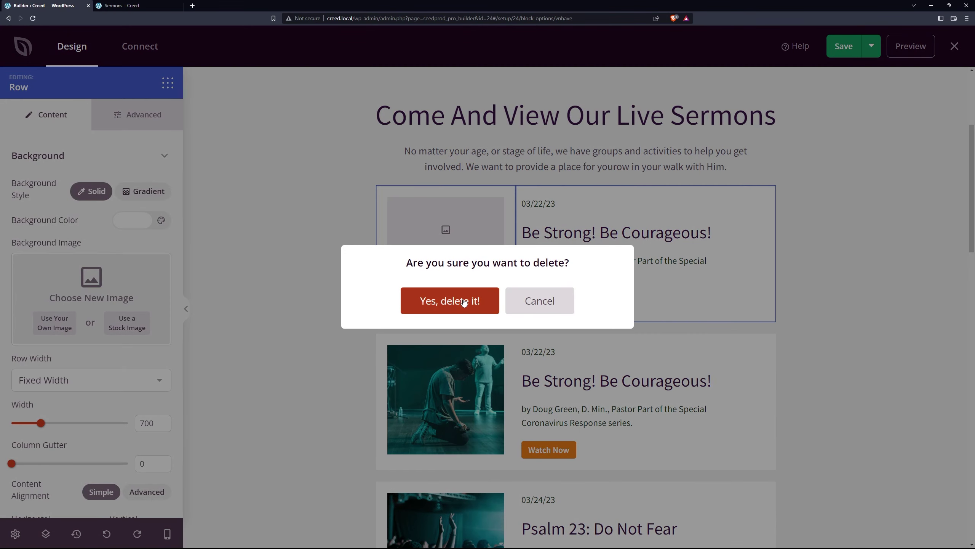
click(449, 301)
scroll(623, 230, up, 3)
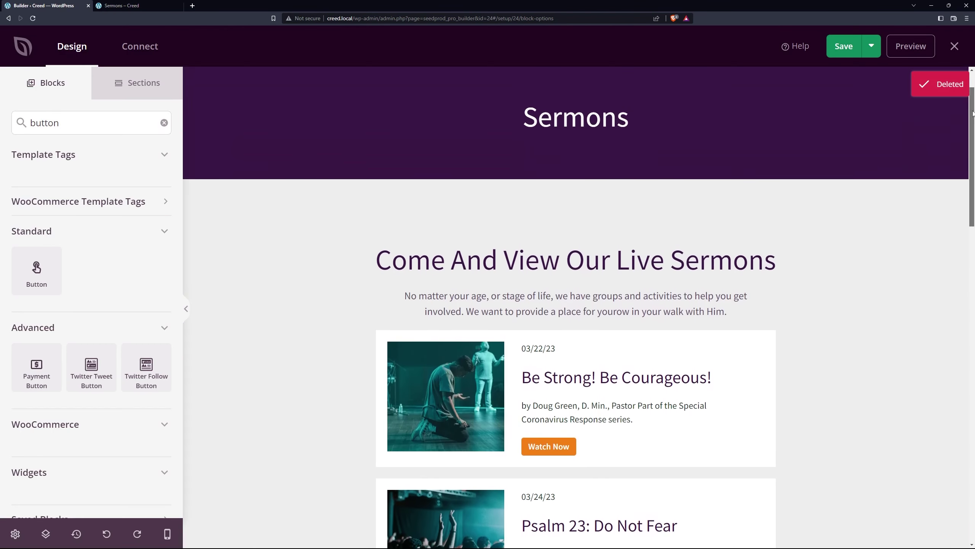
- Examine the rest of the Sermons page and the settings of the Statement of Faith accordion
scroll(623, 230, down, 4)
scroll(708, 194, down, 12)
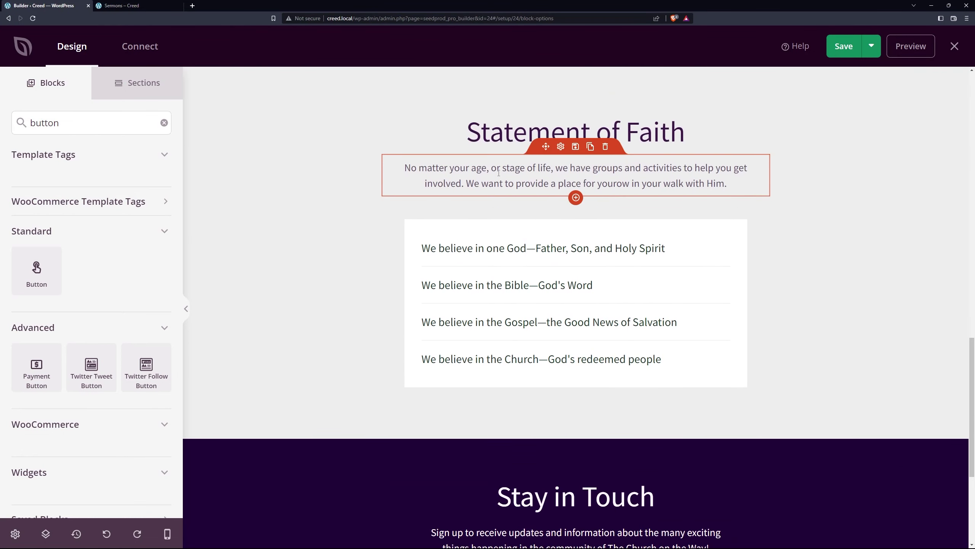
click(560, 224)
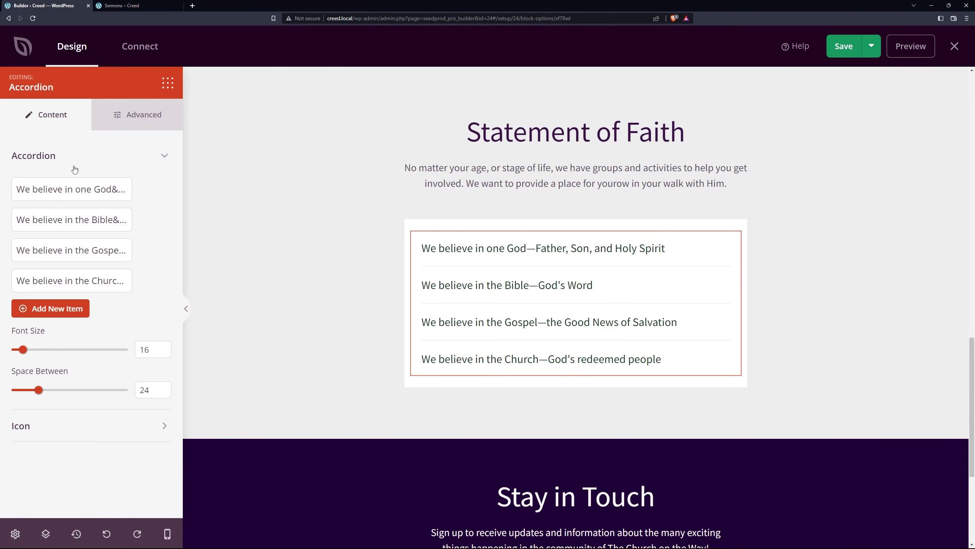
scroll(884, 392, up, 15)
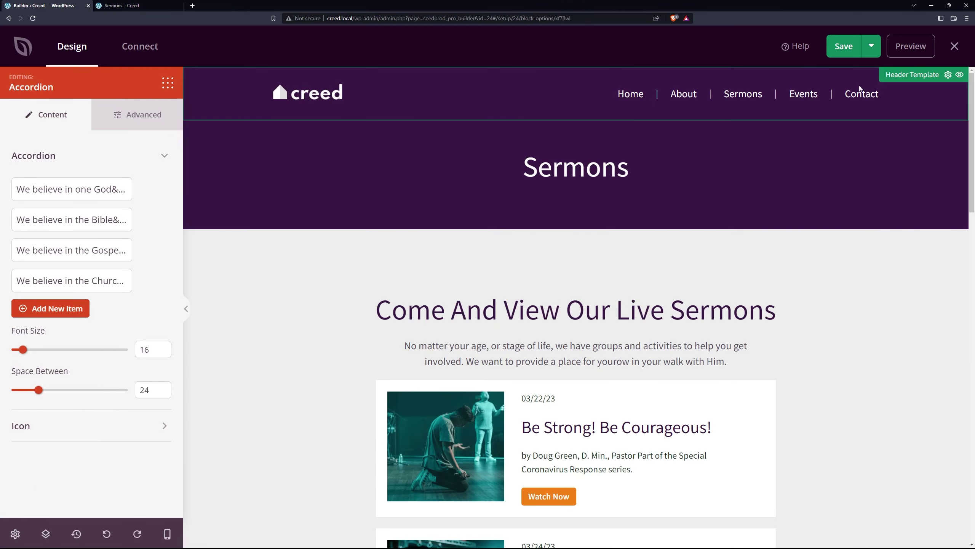
- Save the Sermons page and exit the builder to the list of all pages
click(847, 49)
click(954, 46)
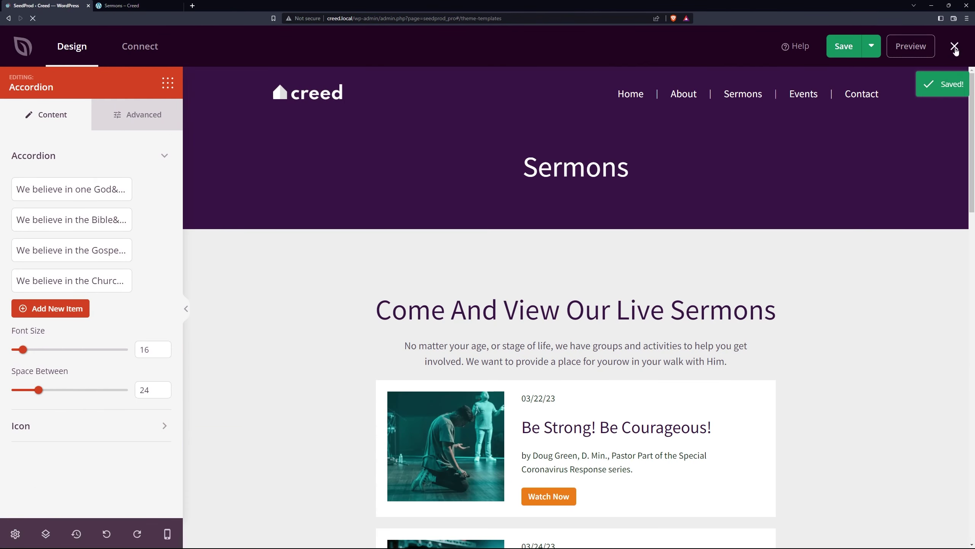
mouse_move(62, 126)
click(119, 128)
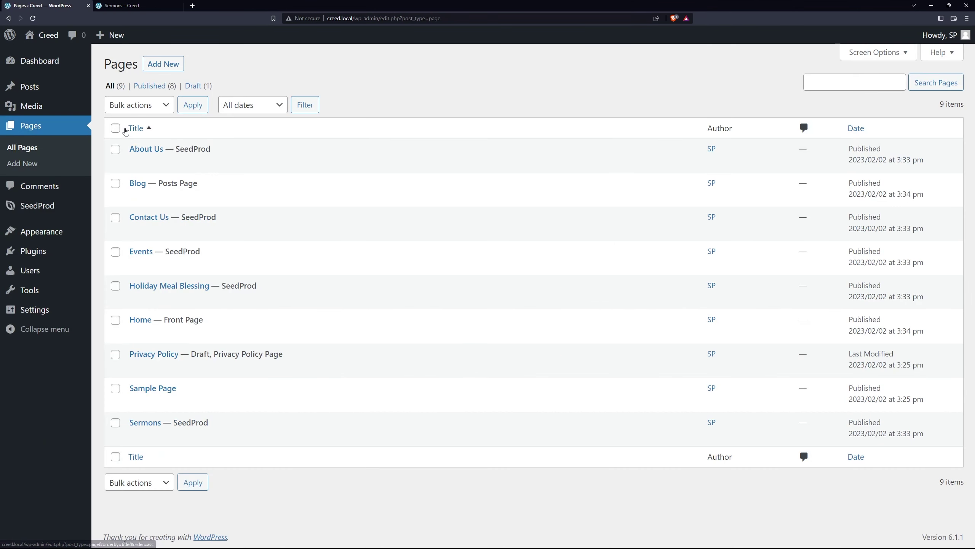
- Check the live Events page, and open the Events page in the SeedProd builder
click(154, 5)
click(712, 71)
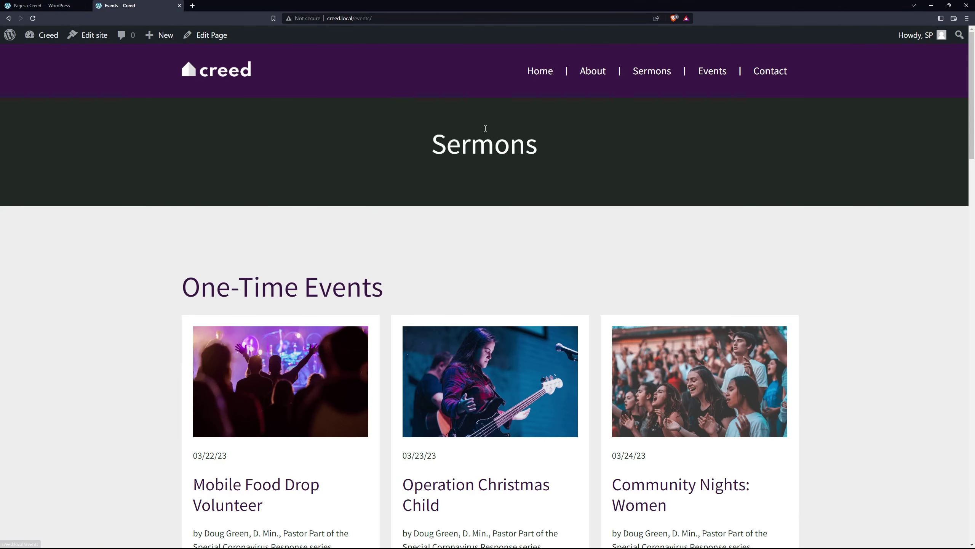
click(43, 5)
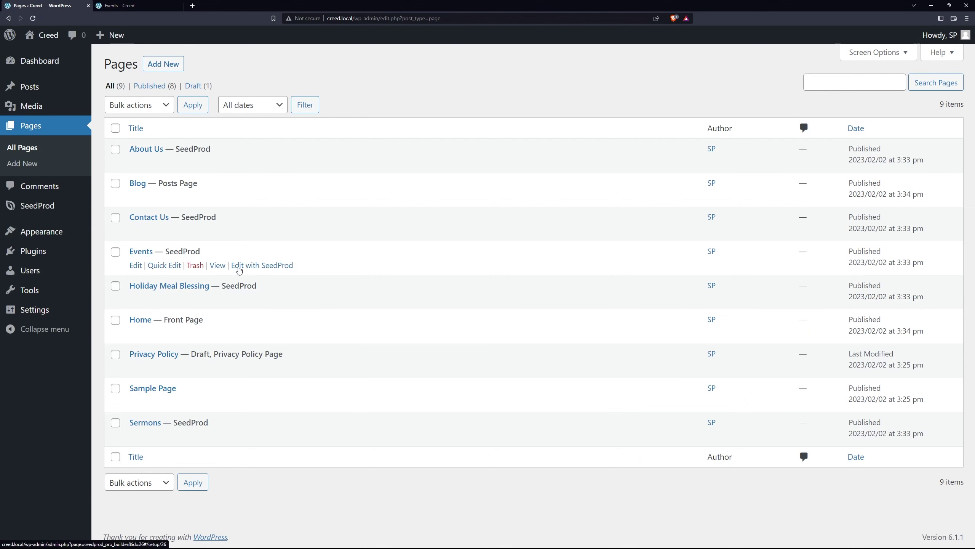
click(265, 266)
- Change the title headline of the Events page to Events
click(560, 153)
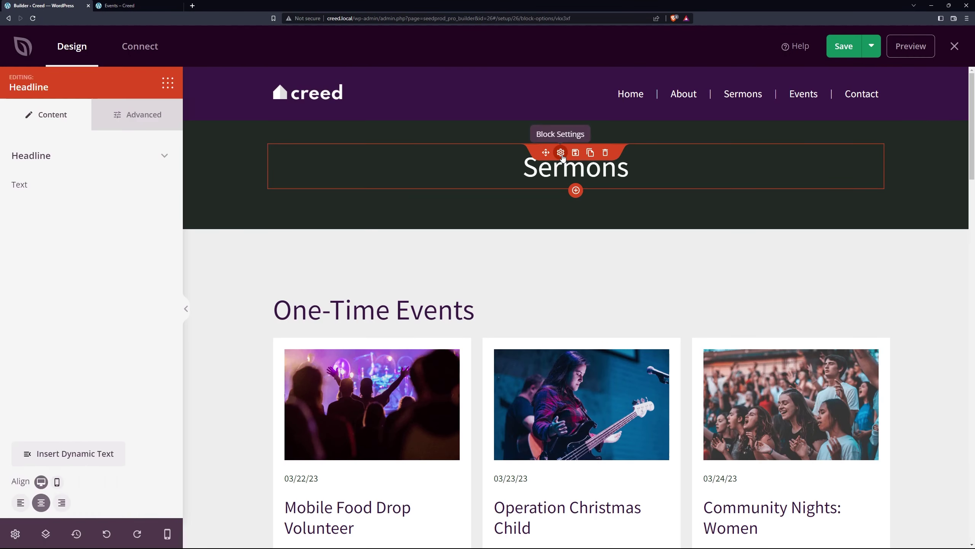
drag(117, 257, 1, 238)
text(Events)
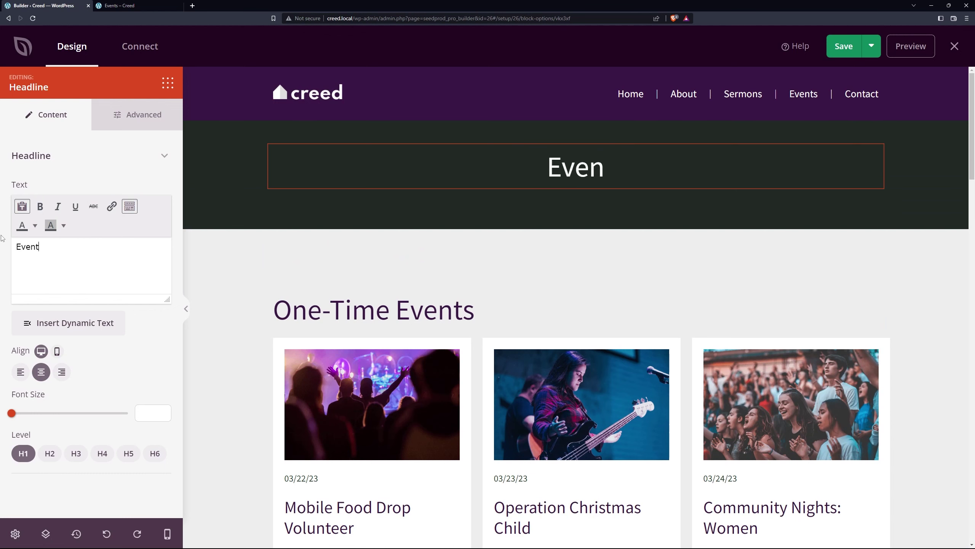
- Set the Events title section's solid background to the dark purple global theme color #3B1946
click(216, 151)
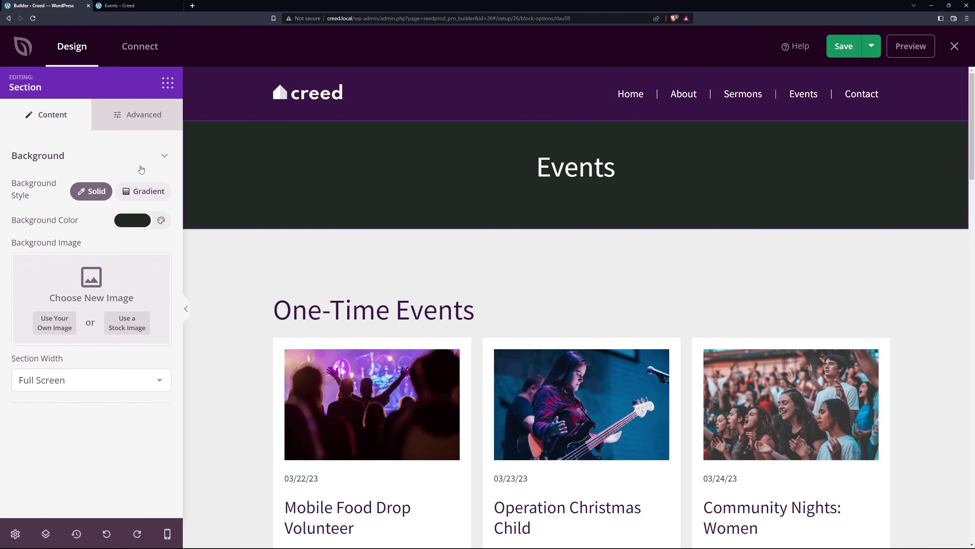
click(131, 220)
click(39, 272)
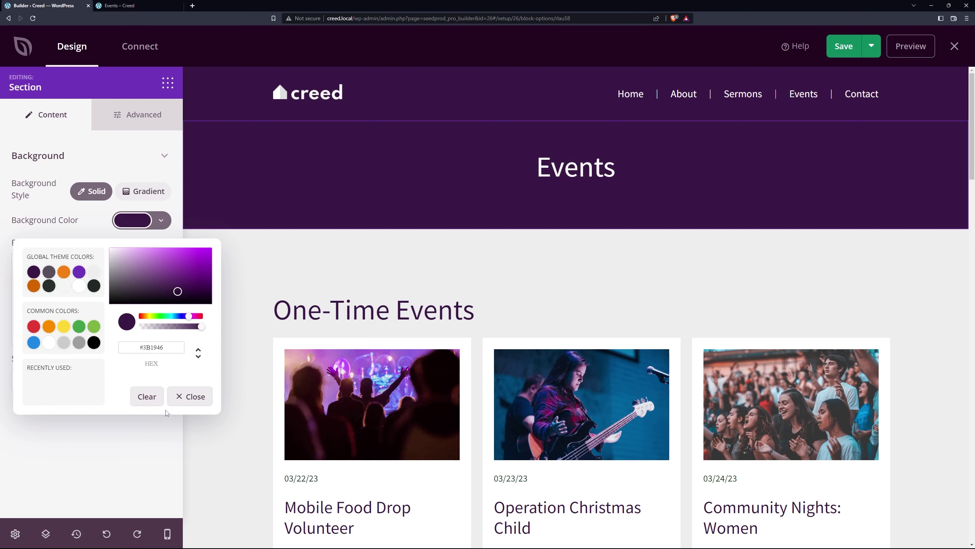
click(190, 397)
- Examine the One-Time Events and Recurring Events card sections of the Events page
scroll(505, 248, down, 4)
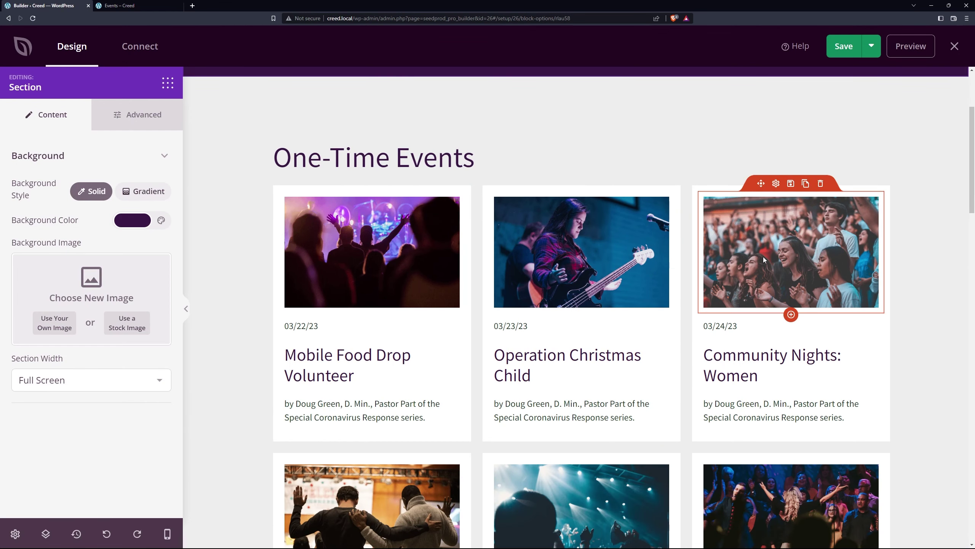
scroll(518, 248, down, 2)
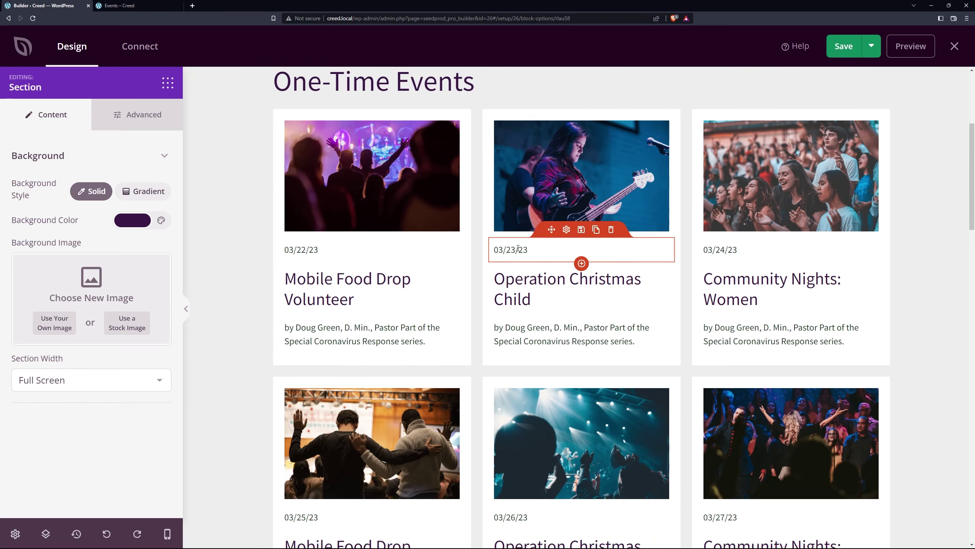
scroll(518, 248, down, 14)
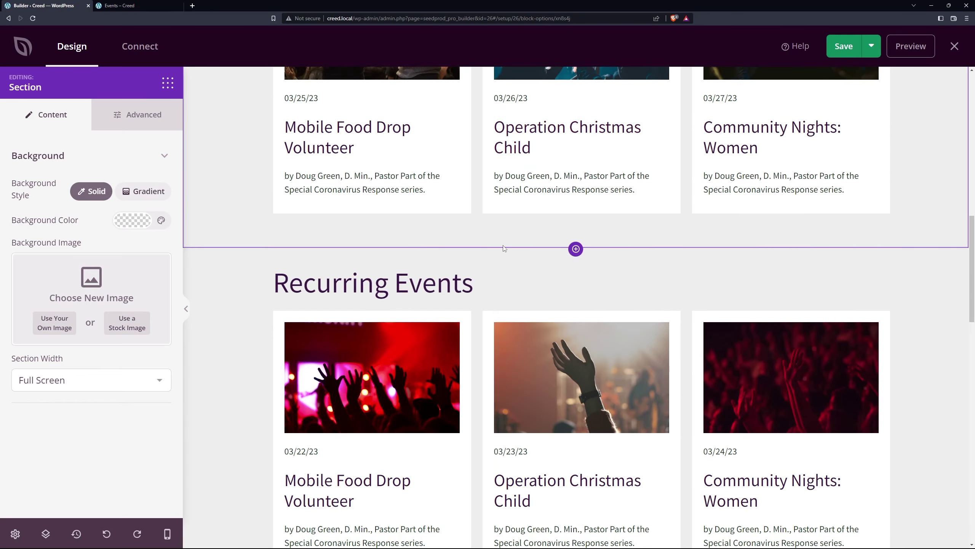
click(481, 231)
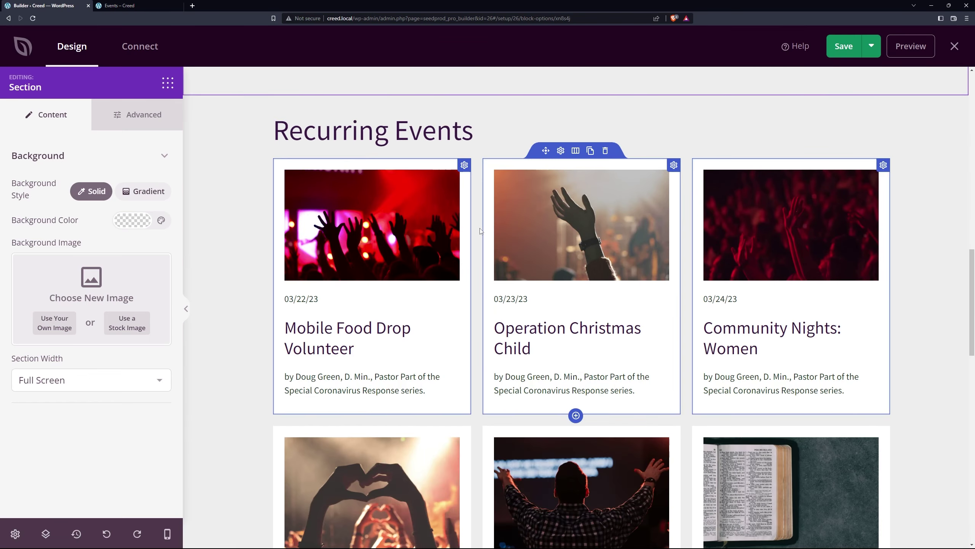
scroll(481, 231, up, 15)
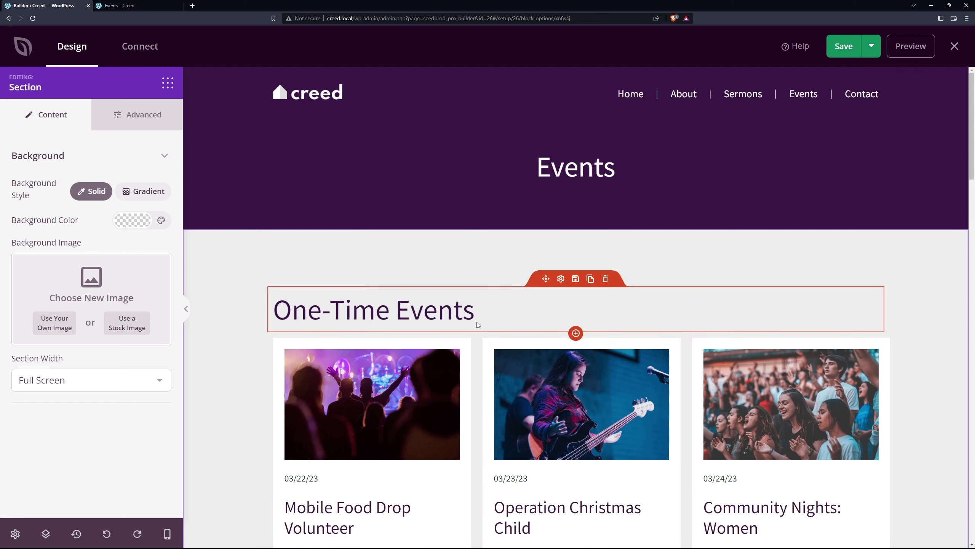
scroll(384, 249, down, 5)
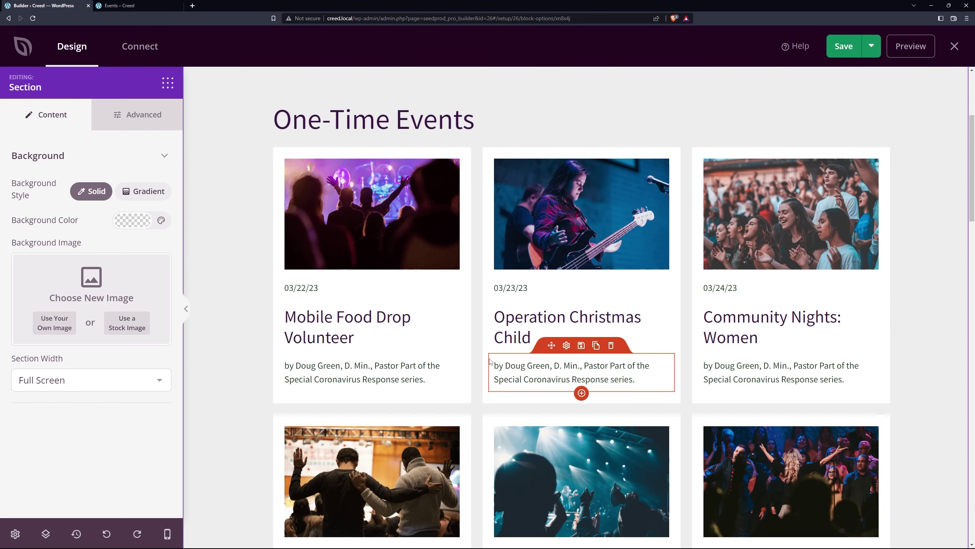
- Inspect the linked Operation Christmas Child headline in One-Time Events and review the rest of the page down to the footer
click(518, 332)
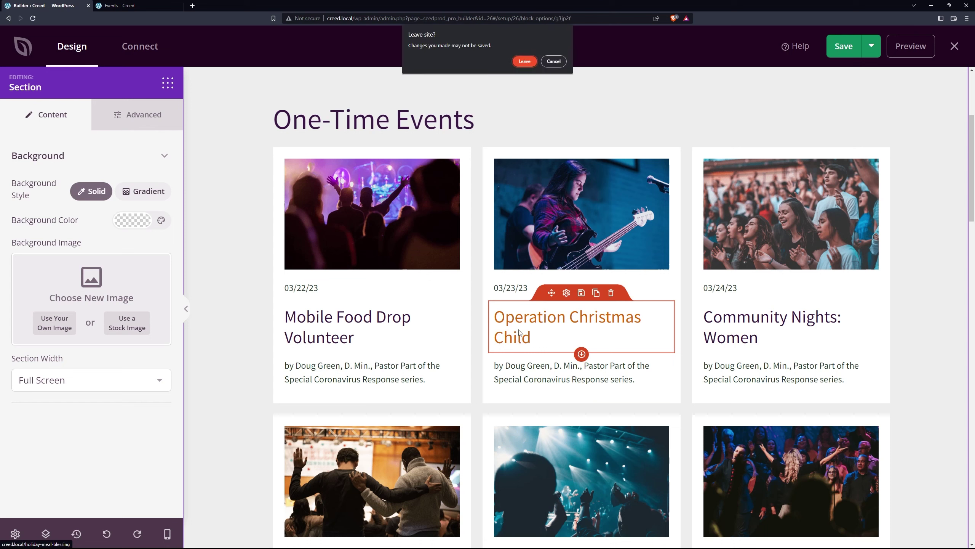
key(Escape)
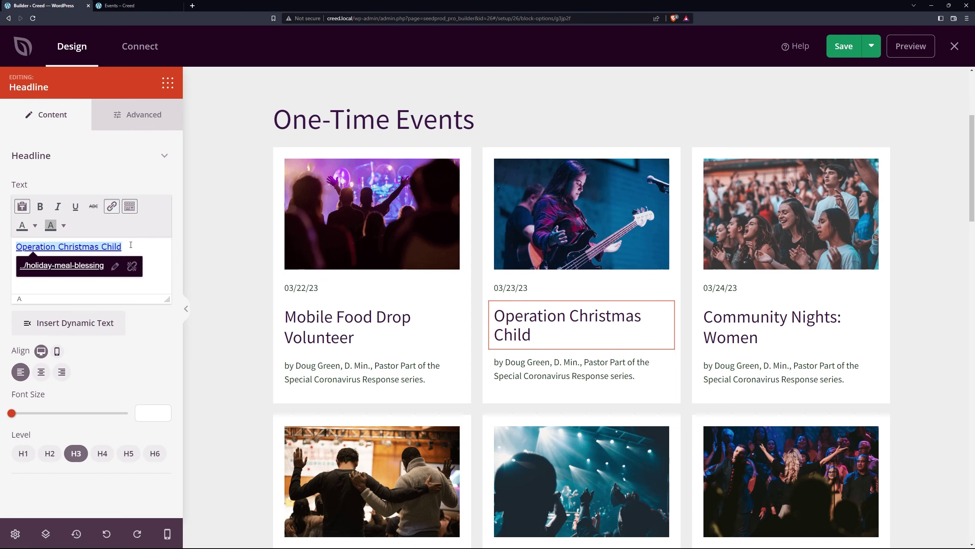
click(249, 306)
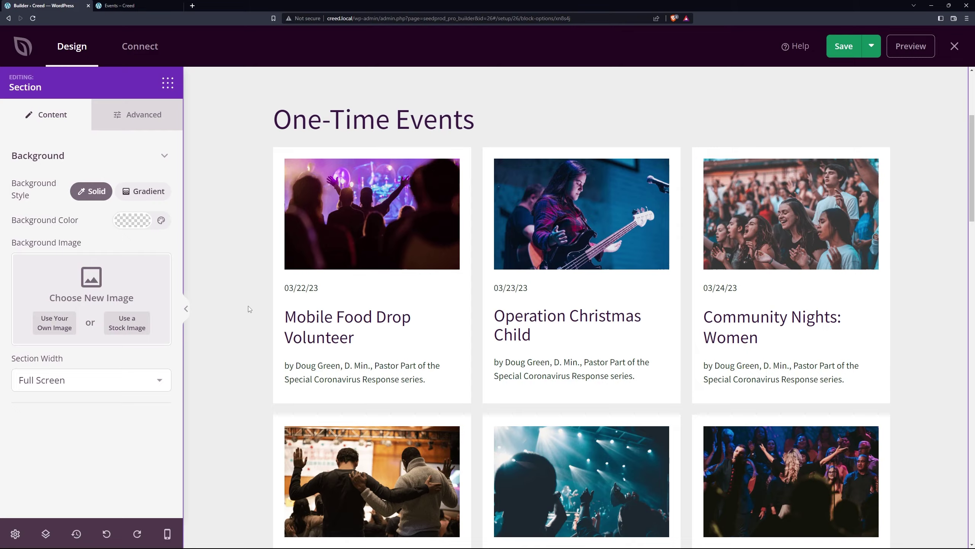
scroll(249, 301, down, 12)
scroll(207, 269, down, 10)
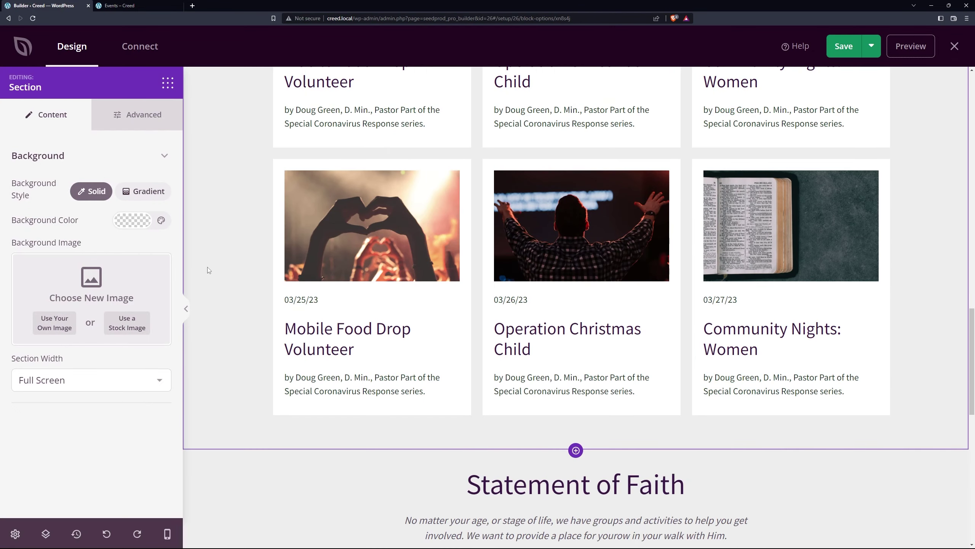
scroll(691, 361, down, 5)
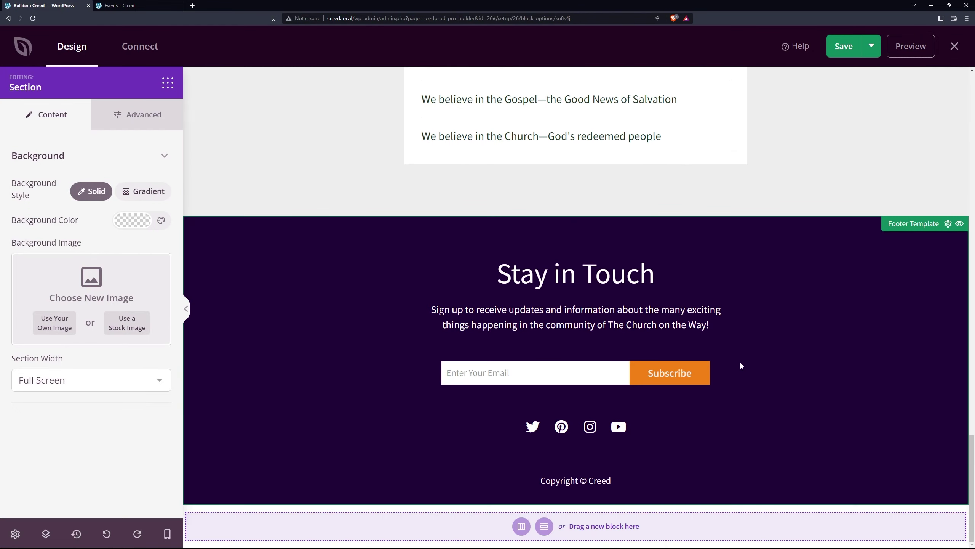
scroll(740, 362, up, 8)
- Save the Events page, exit the builder and open the live Contact page
click(848, 47)
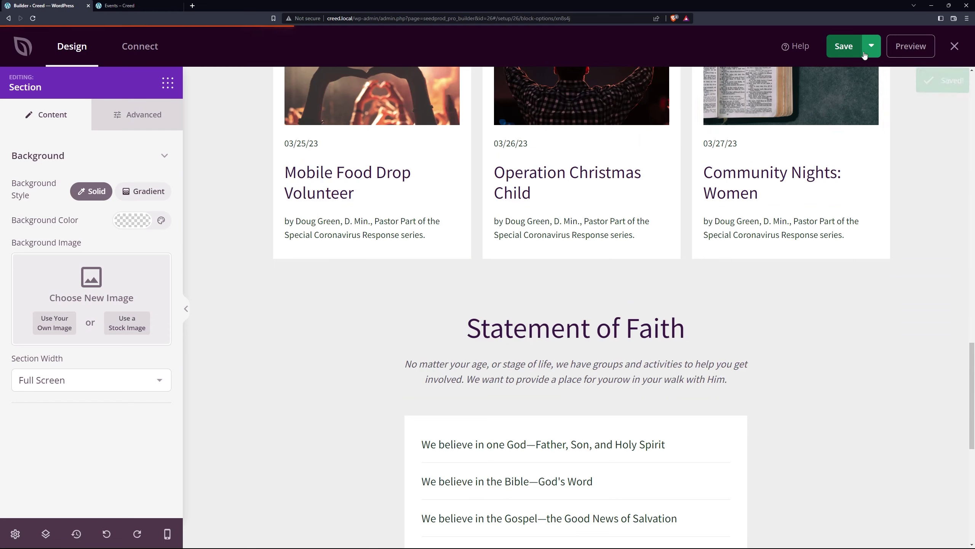
click(955, 46)
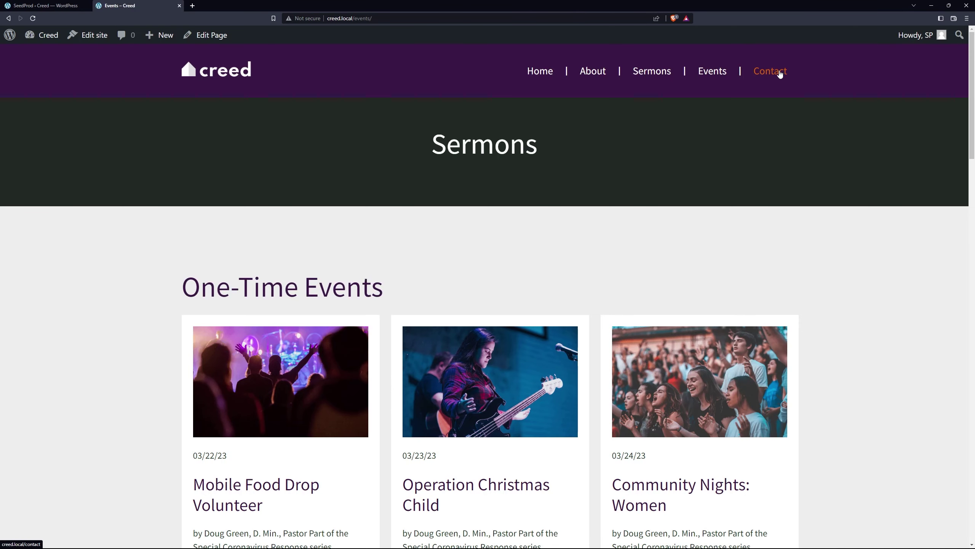
click(779, 74)
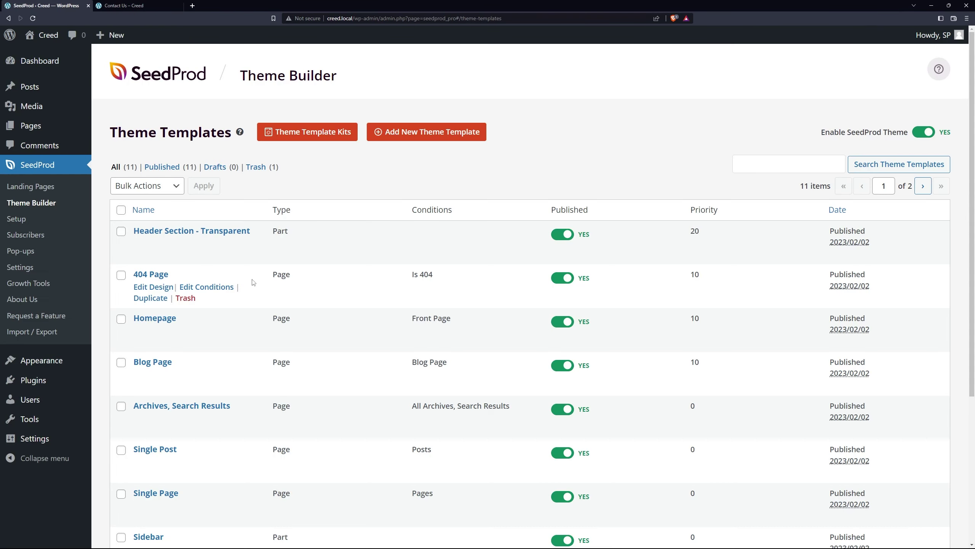
- Open the Contact Us page from the list of all pages in the SeedProd builder
scroll(234, 284, down, 5)
scroll(219, 231, up, 5)
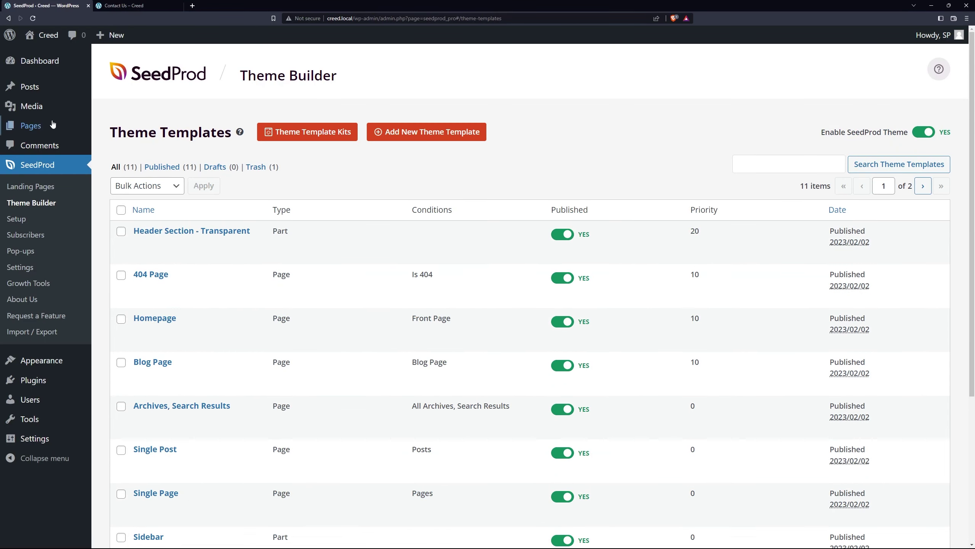
mouse_move(30, 125)
click(123, 127)
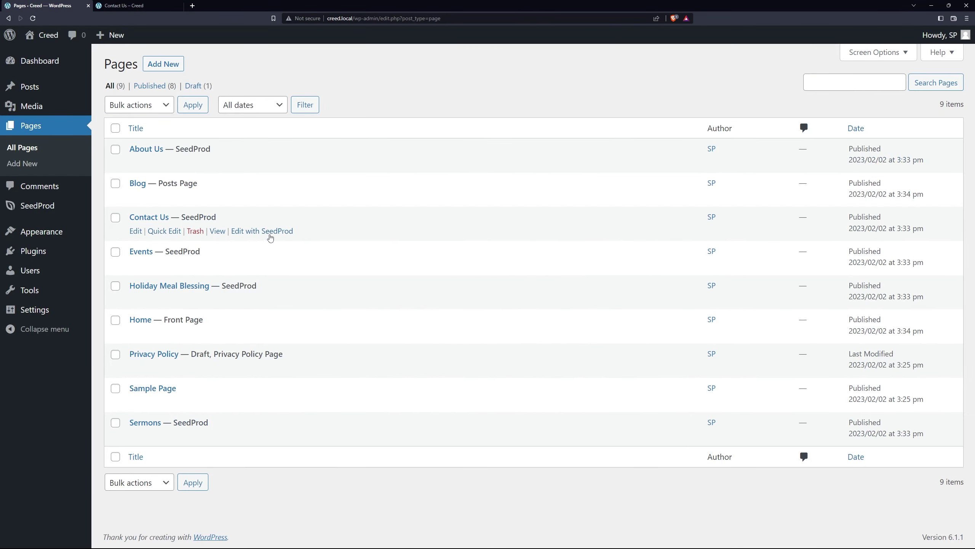
click(269, 231)
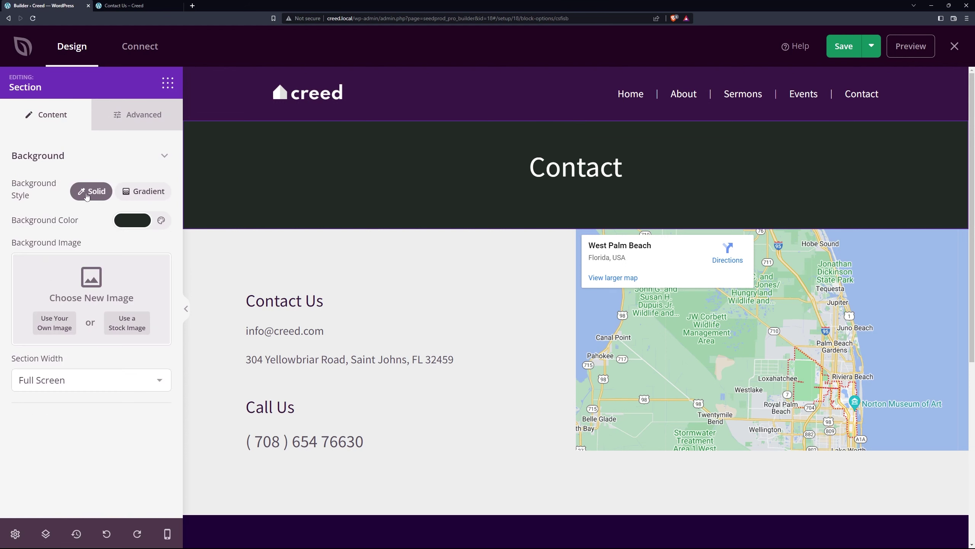
- Set the Contact title section's background to a darker shade of the theme purple #3B1946
click(132, 220)
click(37, 269)
click(78, 225)
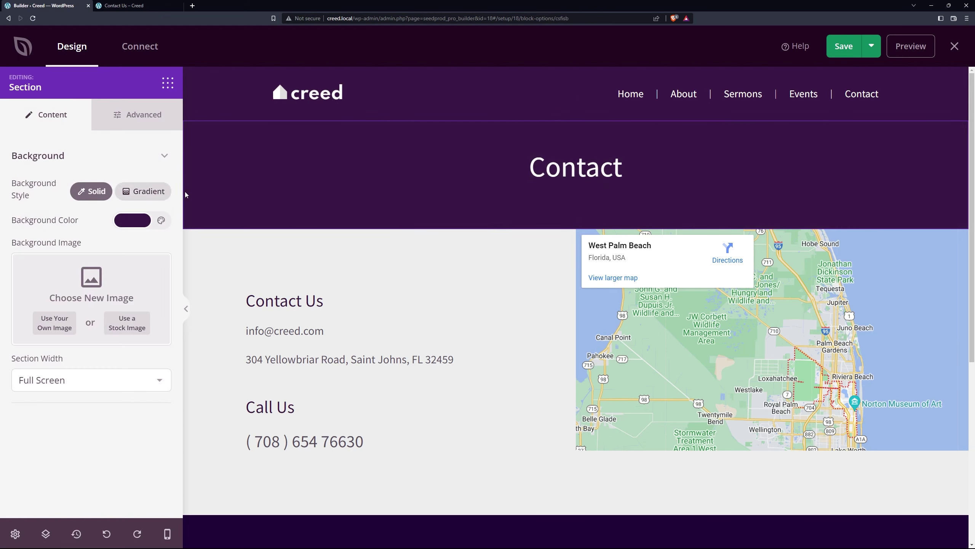
click(136, 226)
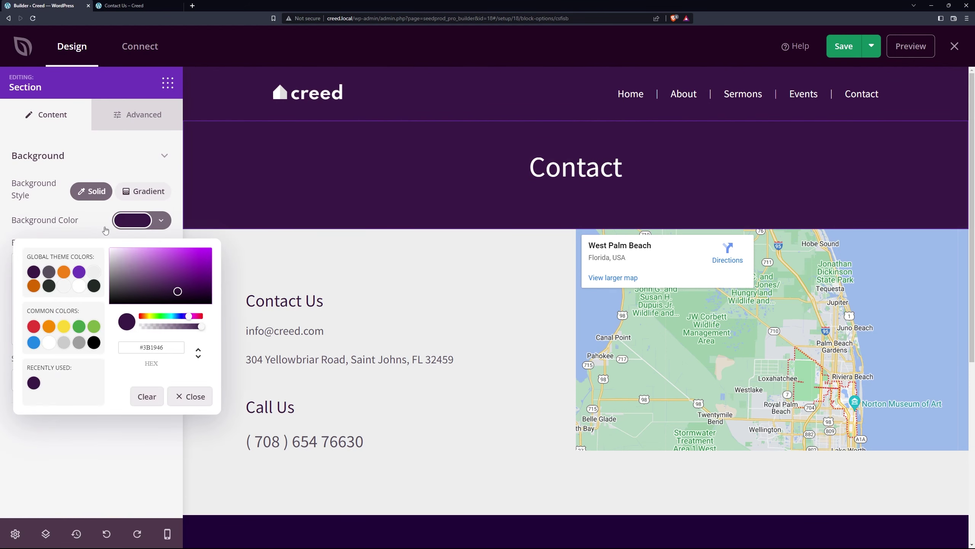
drag(179, 295, 196, 292)
click(164, 452)
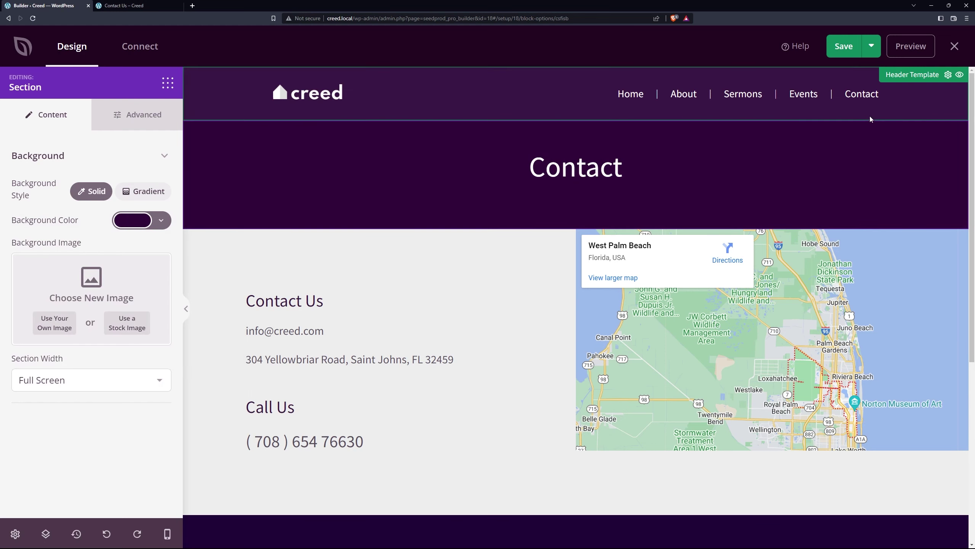
- Save the Contact page and check the refreshed live version
click(844, 46)
click(115, 5)
key(F5)
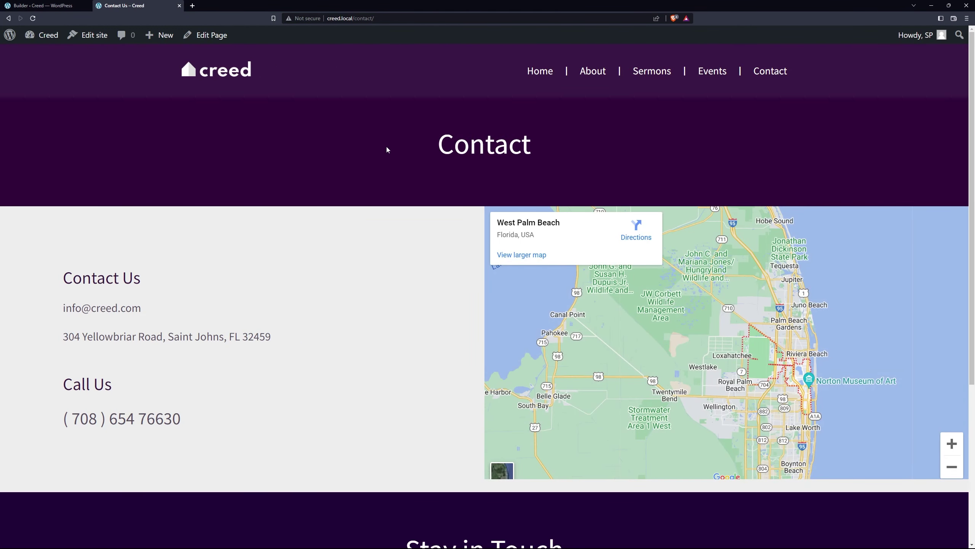
scroll(596, 175, down, 2)
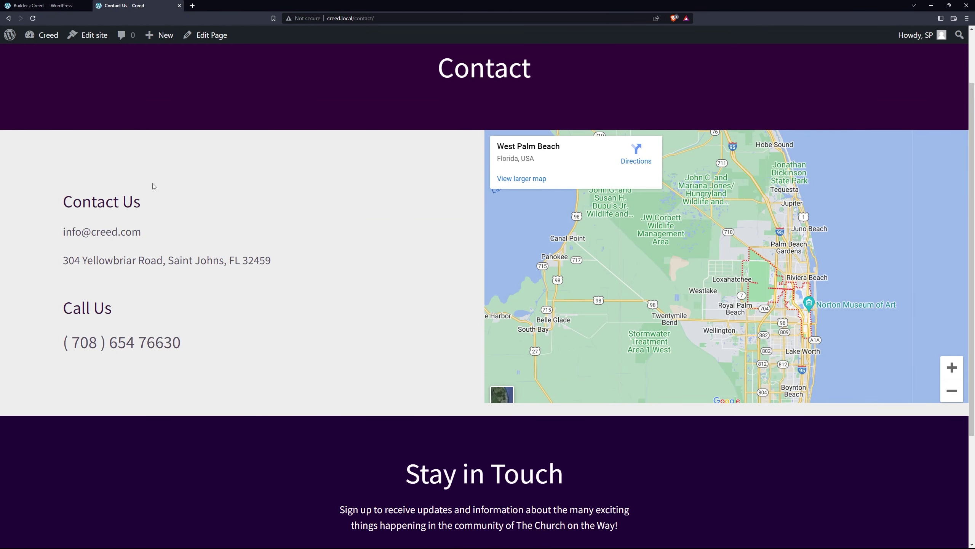
- Return to the builder and inspect the Google Maps block's location and advanced settings on the Contact page
click(54, 6)
scroll(446, 257, down, 2)
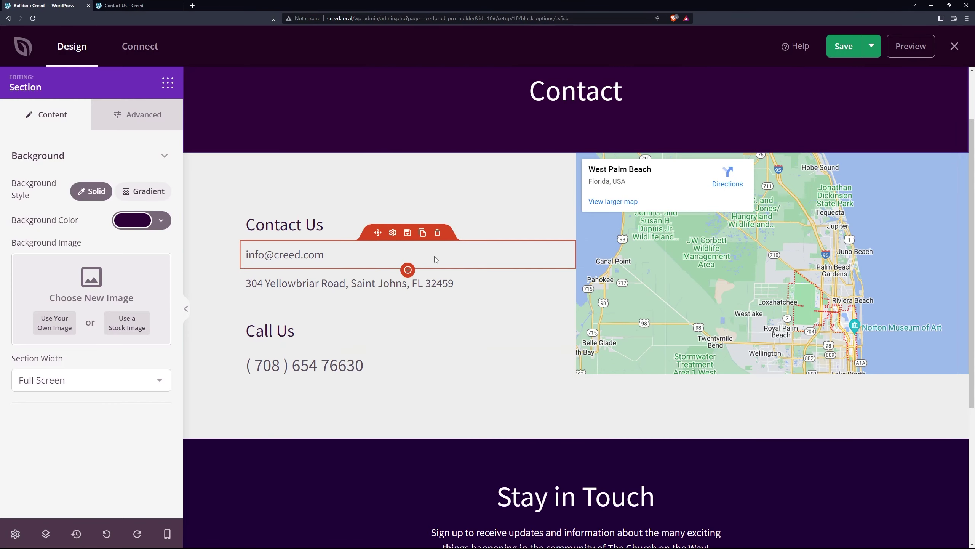
click(757, 146)
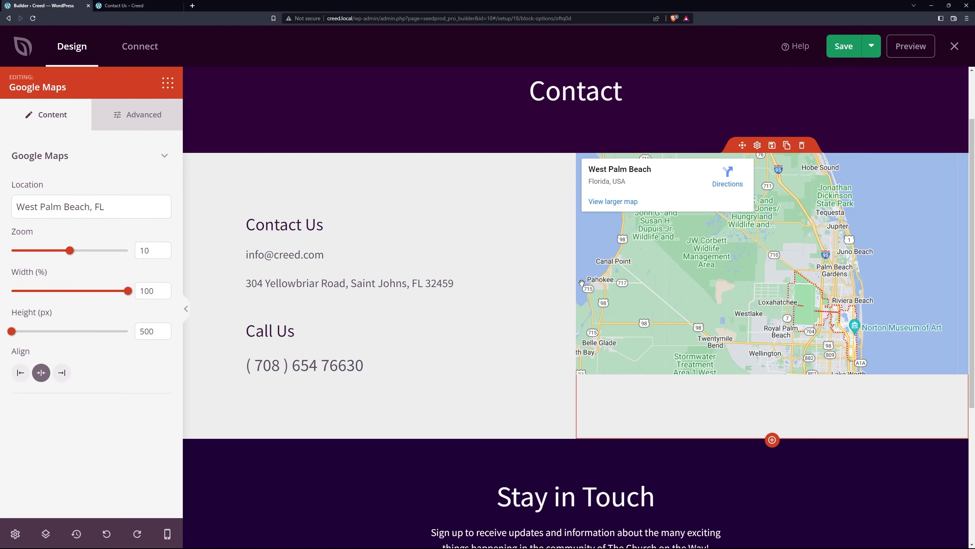
triple_click(127, 208)
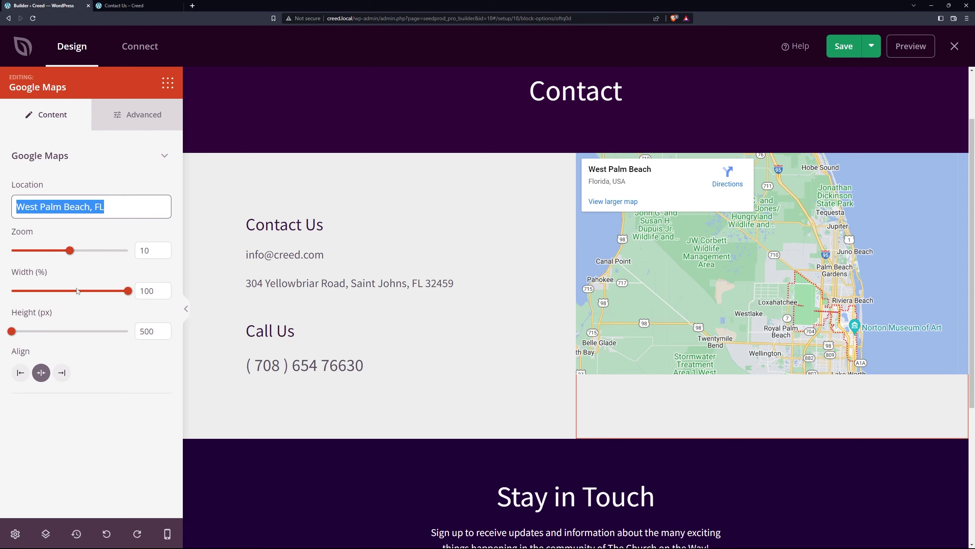
click(136, 117)
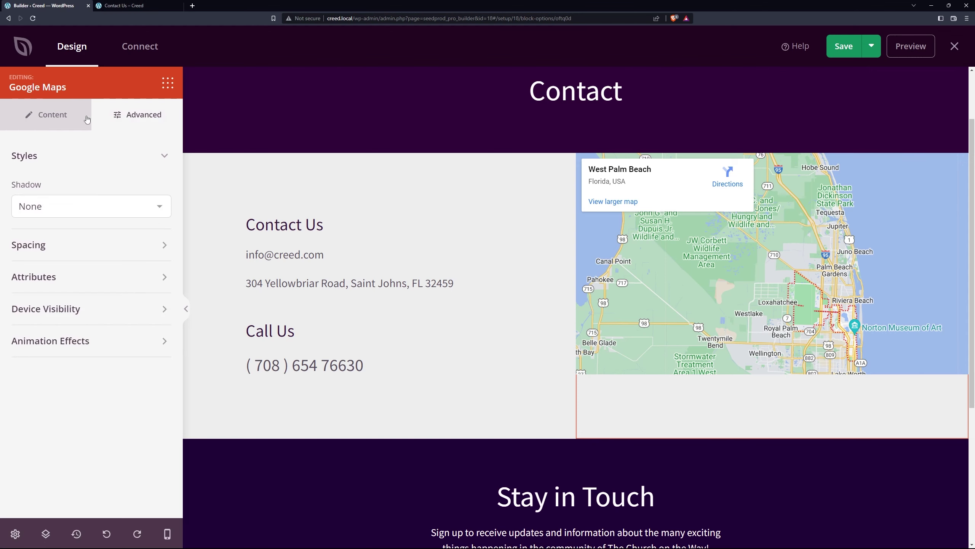
scroll(668, 303, down, 5)
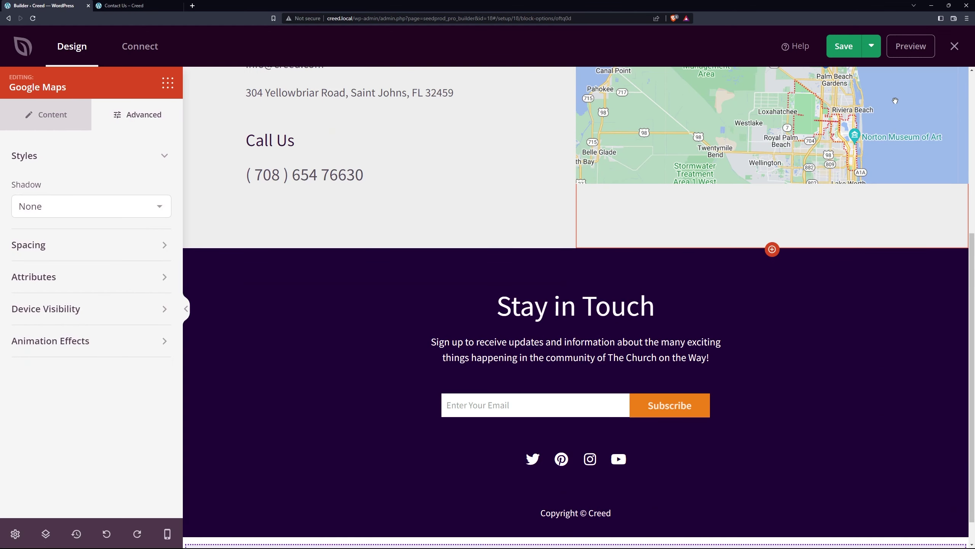
- Save the Contact page again and exit the builder
scroll(843, 150, up, 3)
scroll(843, 149, up, 1)
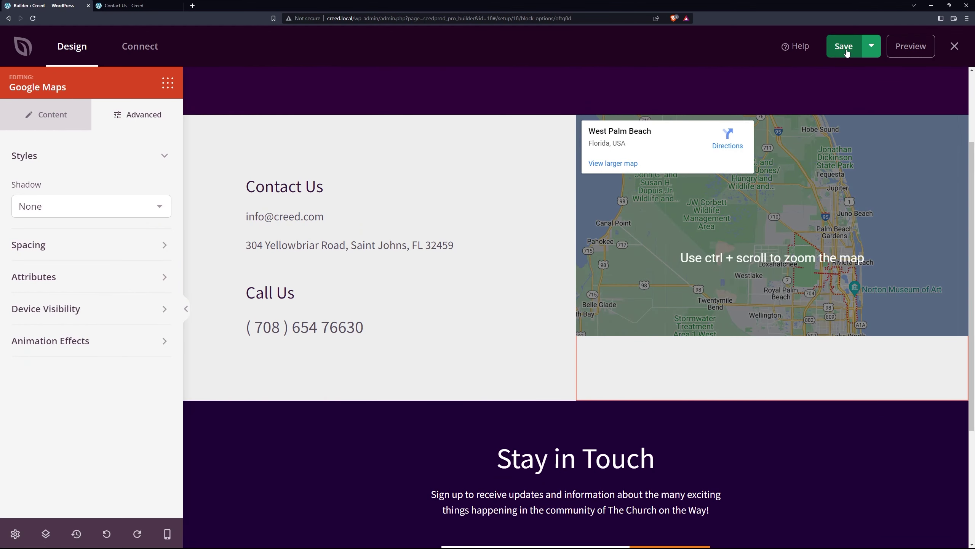
click(845, 46)
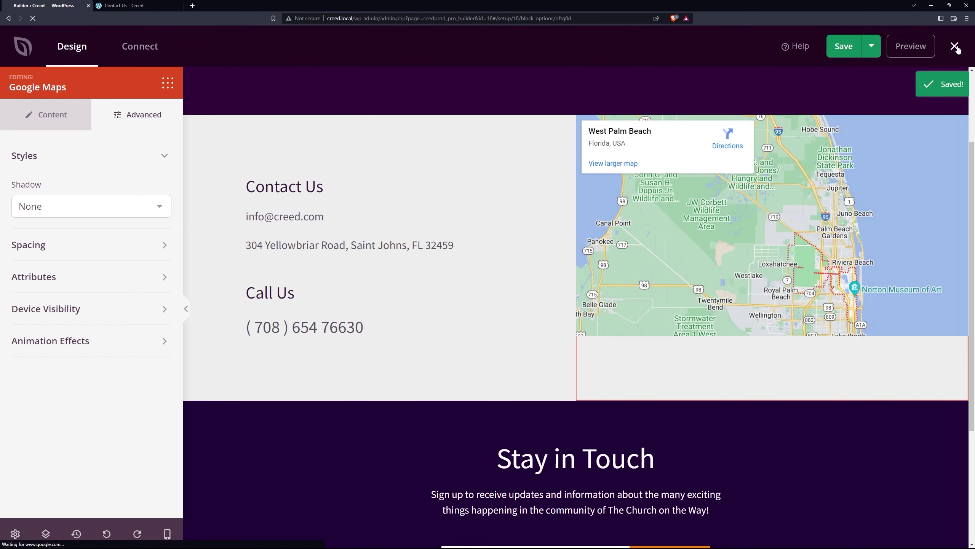
click(955, 46)
- Review the live homepage from the hero section through to the Stay in Touch footer
click(238, 77)
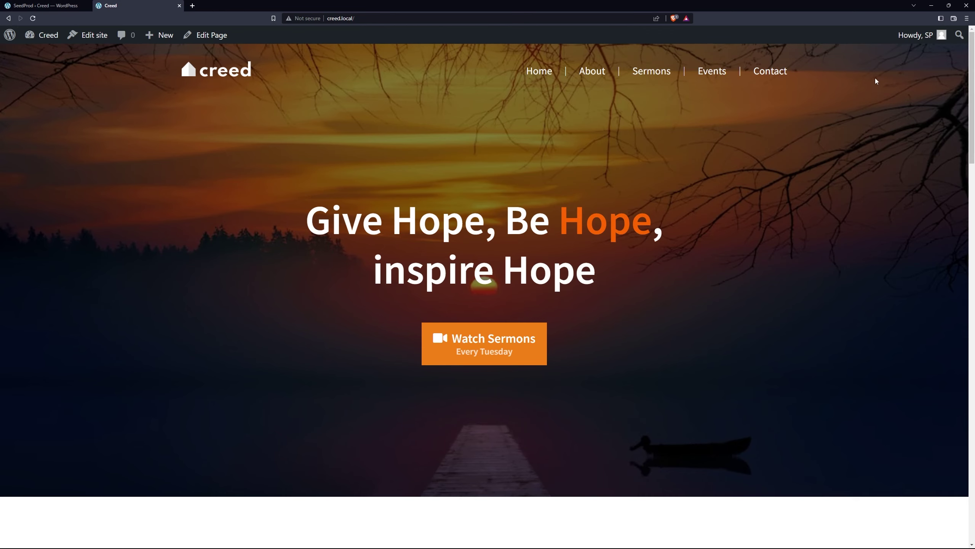
scroll(967, 75, down, 2)
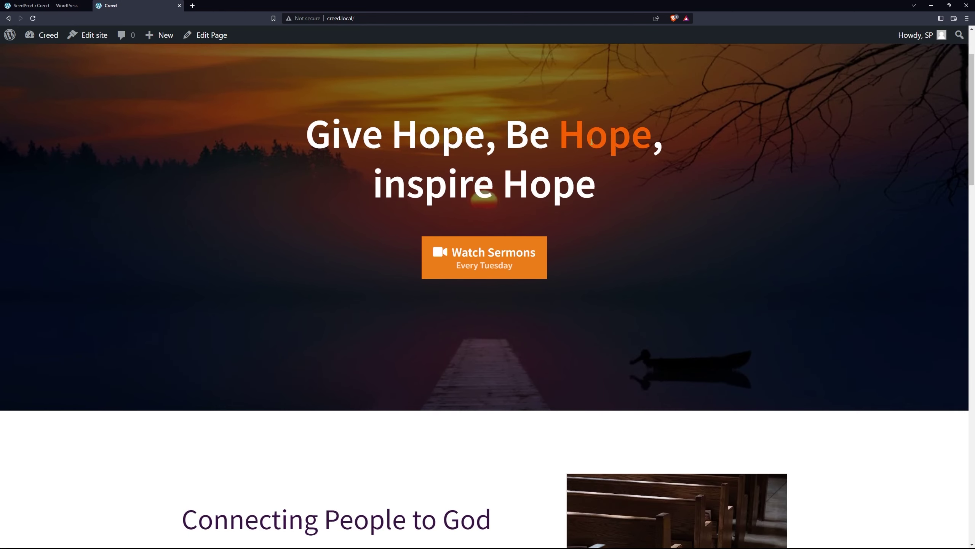
scroll(809, 165, up, 2)
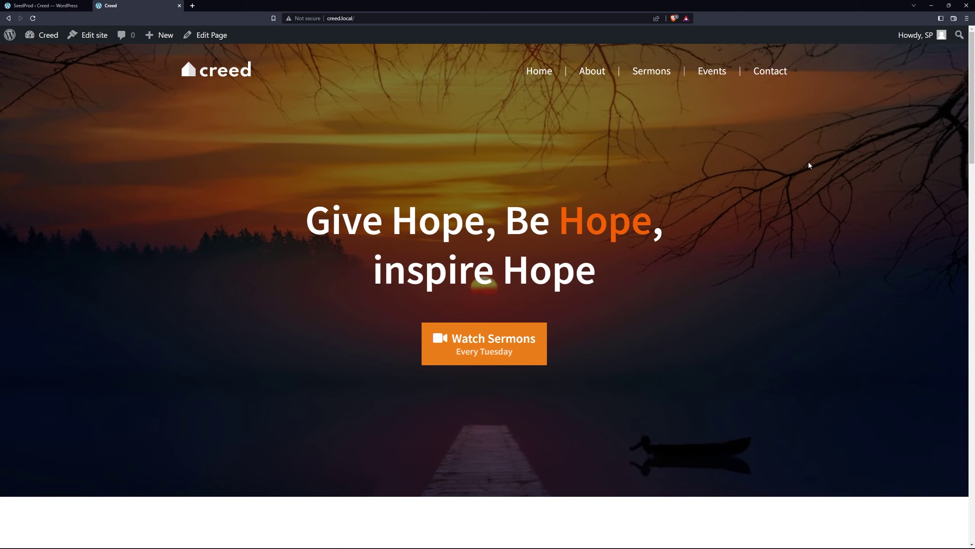
scroll(814, 340, down, 11)
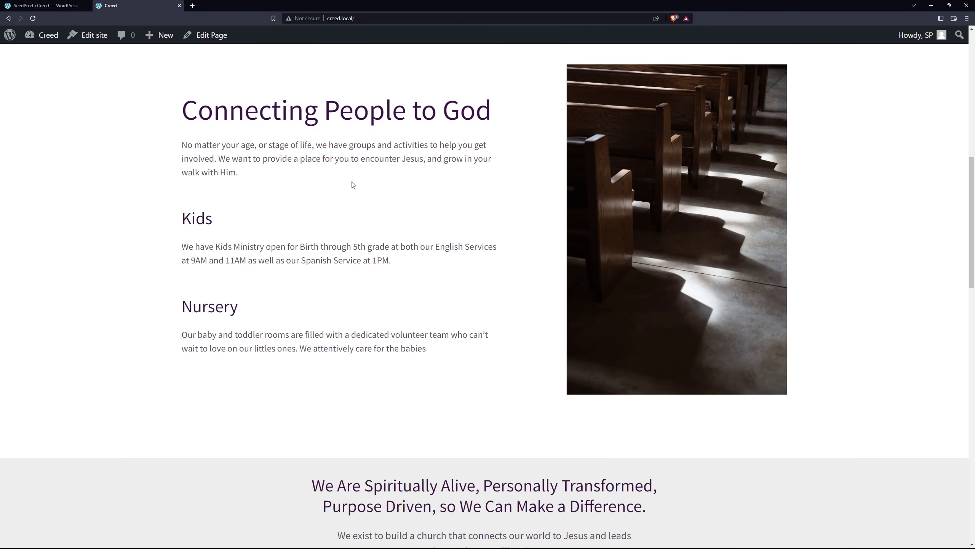
scroll(715, 261, down, 5)
scroll(722, 273, down, 4)
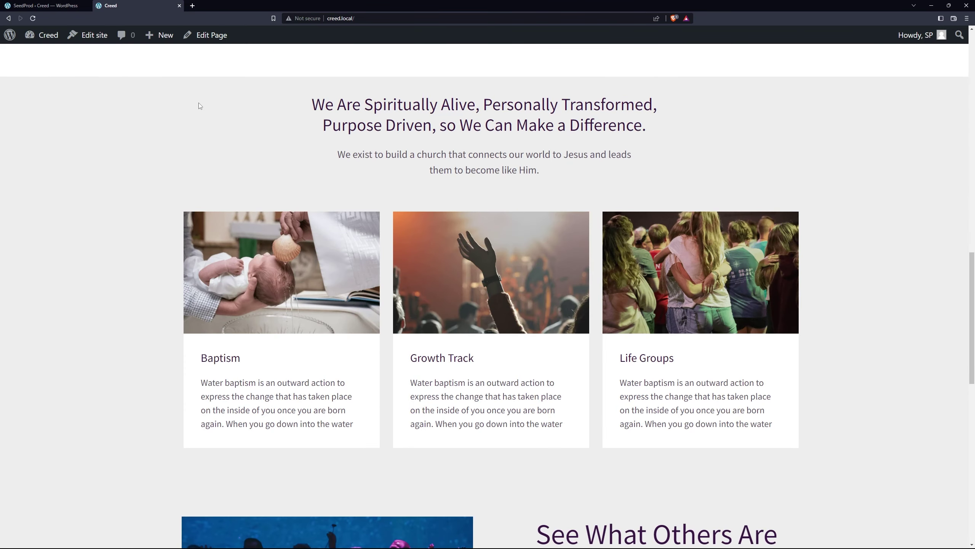
scroll(131, 186, down, 5)
scroll(532, 257, down, 9)
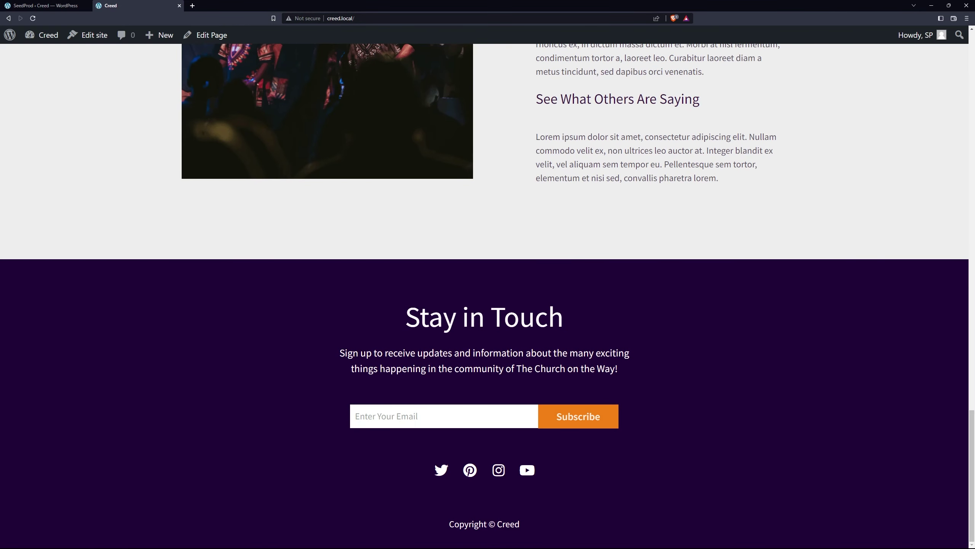
- Return to the SeedProd theme templates and open the Footer template in the builder
click(73, 7)
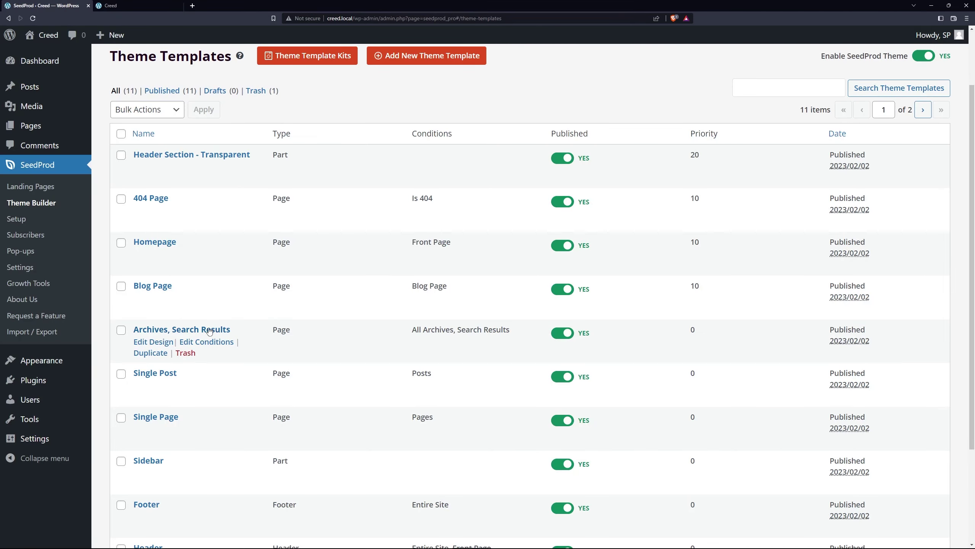
scroll(152, 365, down, 3)
click(150, 385)
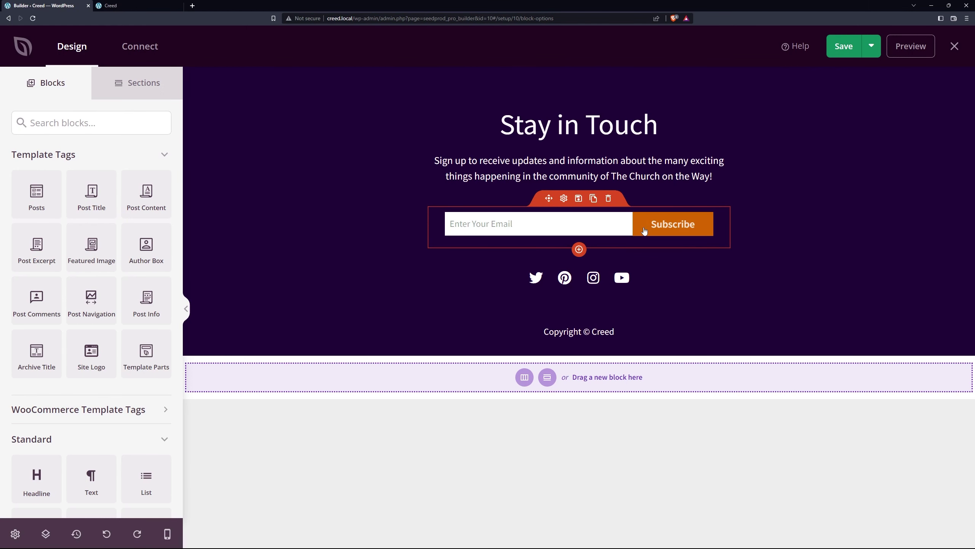
- Browse the email marketing services and other integrations that can be connected to the footer's signup form
click(145, 47)
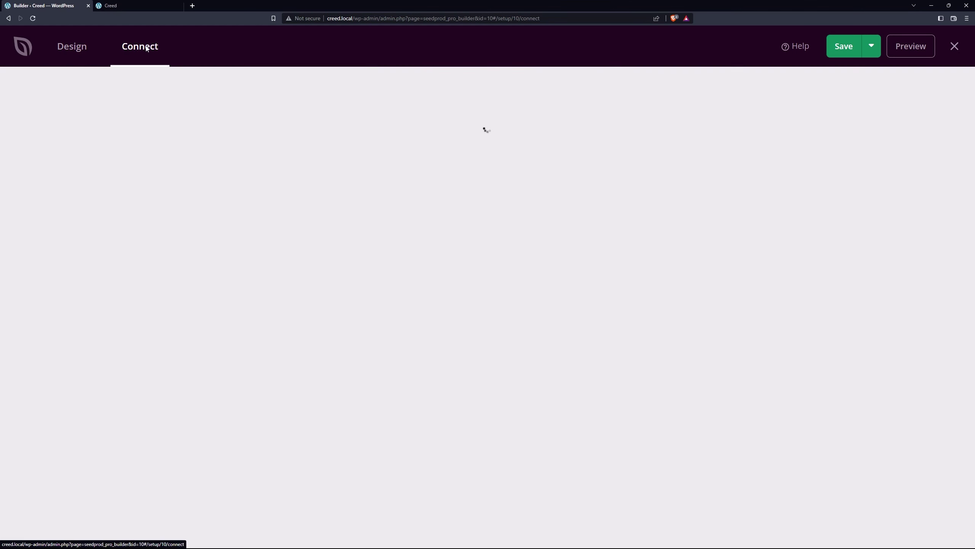
mouse_move(76, 171)
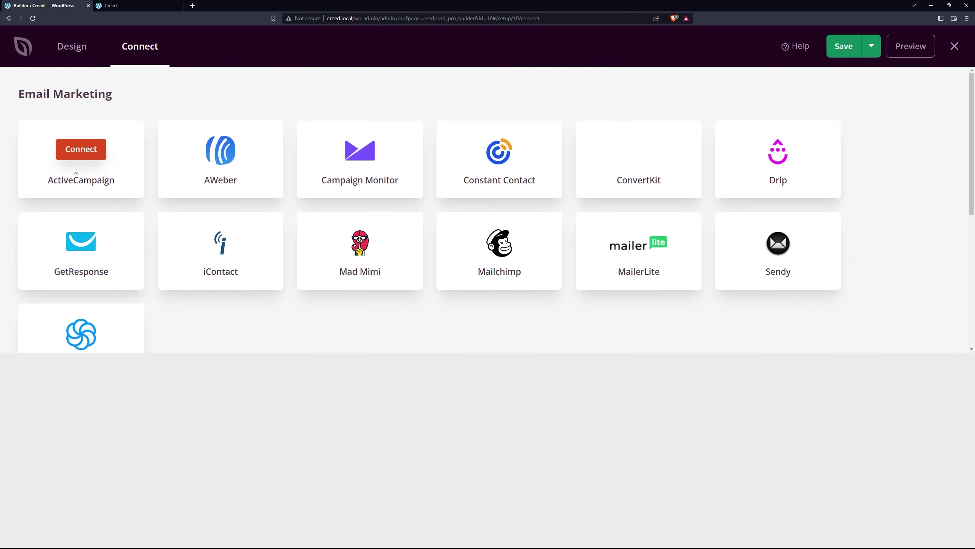
scroll(614, 294, down, 6)
scroll(625, 288, up, 6)
mouse_move(516, 267)
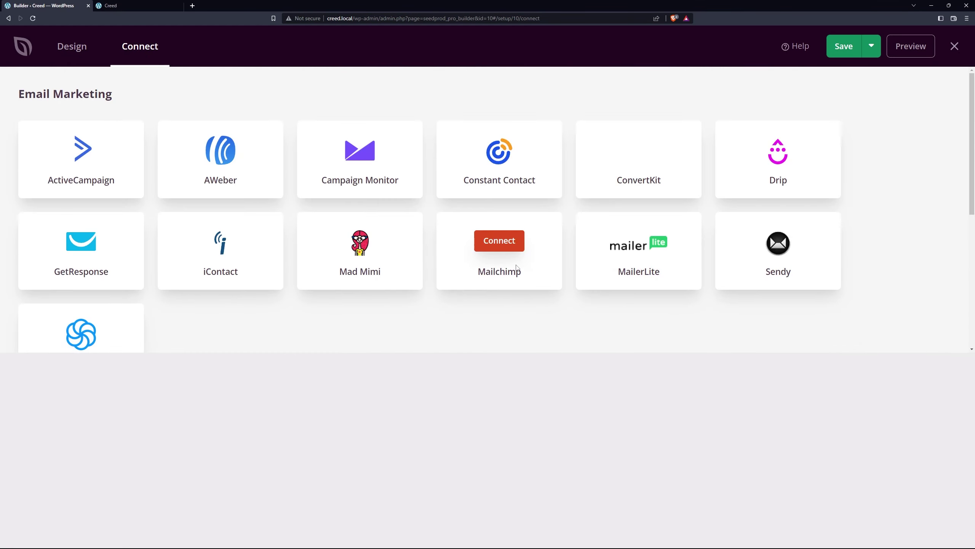
mouse_move(527, 166)
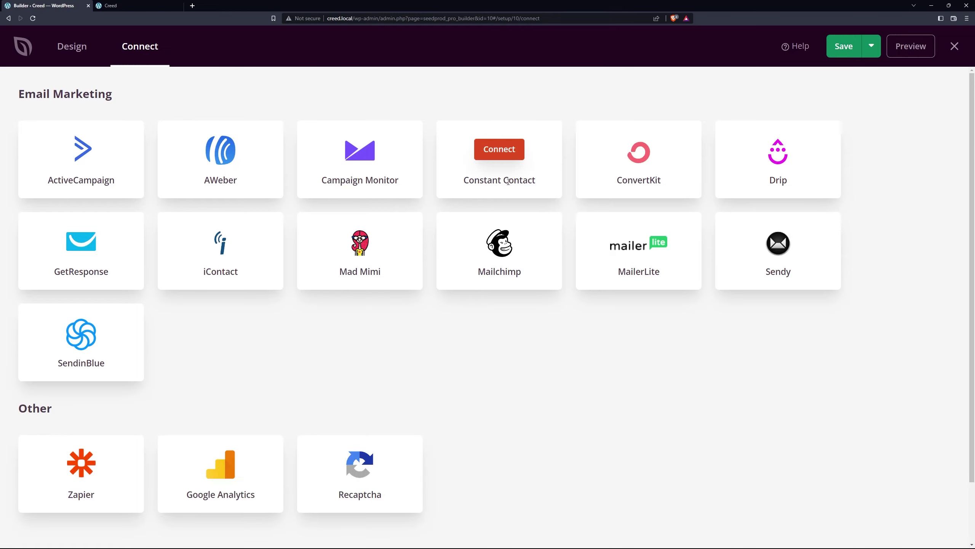
- Inspect the new account connection form for Constant Contact and collapse it without entering any details
click(501, 151)
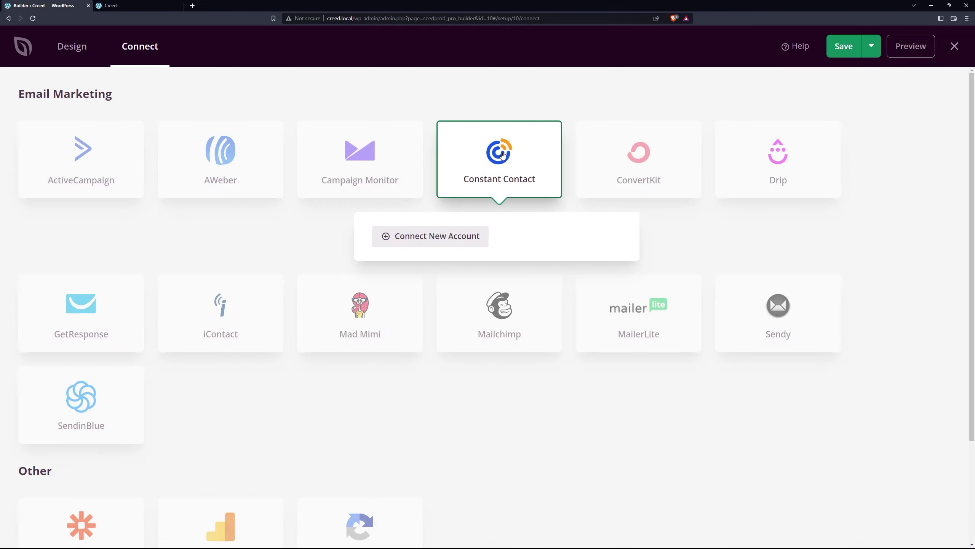
click(452, 241)
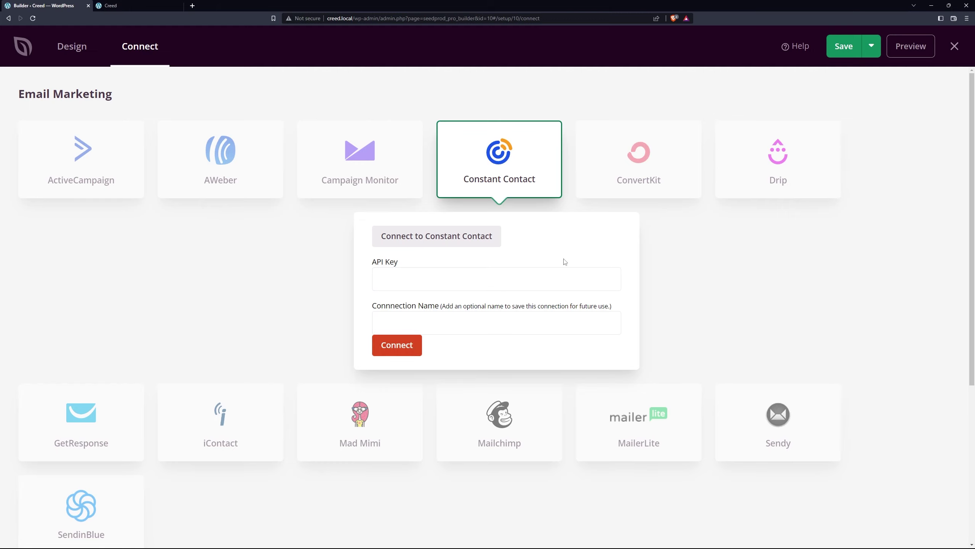
click(510, 156)
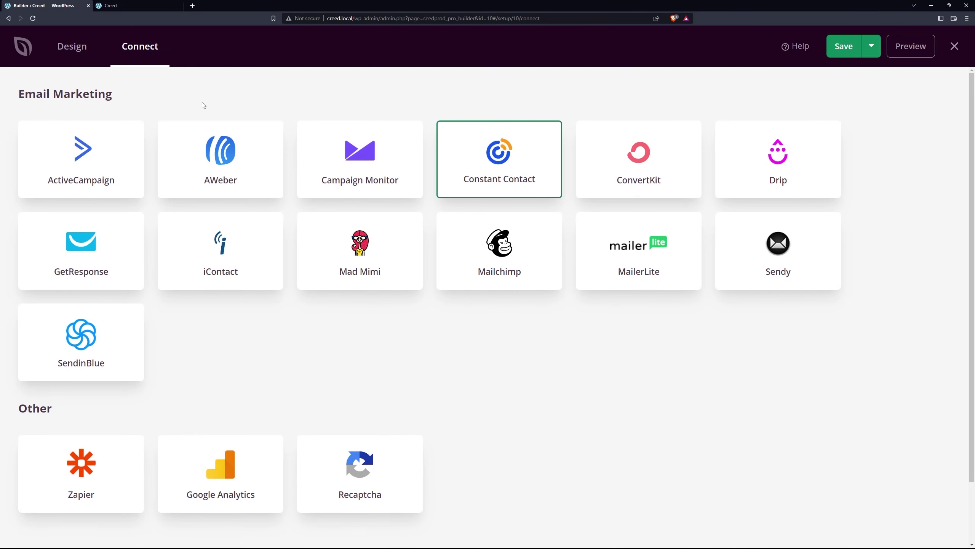
- Save the Footer template and exit the builder
click(849, 52)
click(955, 47)
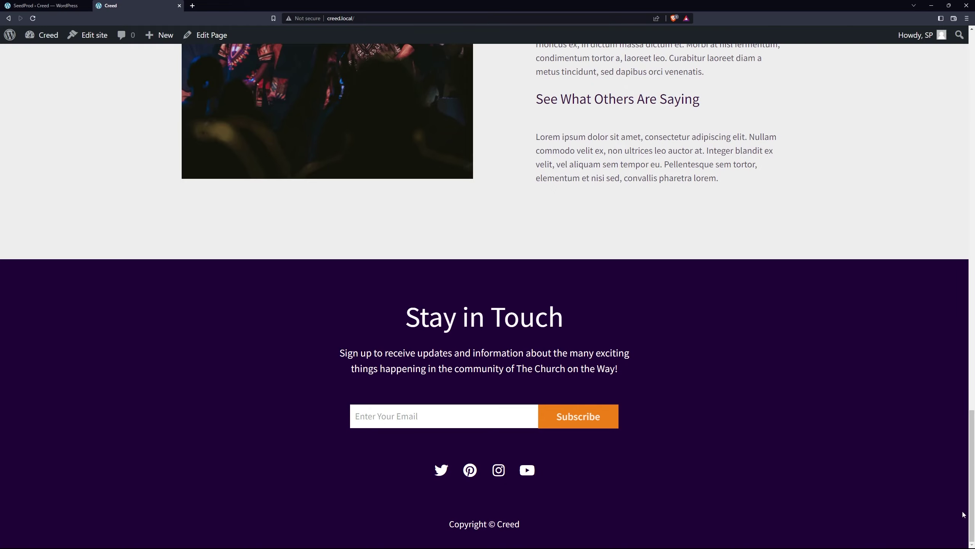
- Go to the live About page and review its Mission, Vision, Leadership and What We Believe sections
scroll(704, 197, up, 20)
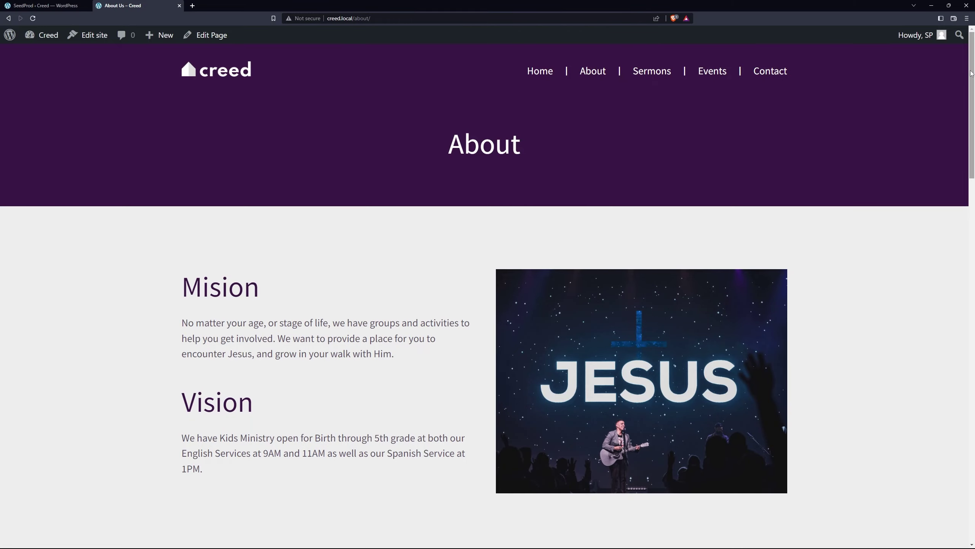
scroll(874, 128, down, 10)
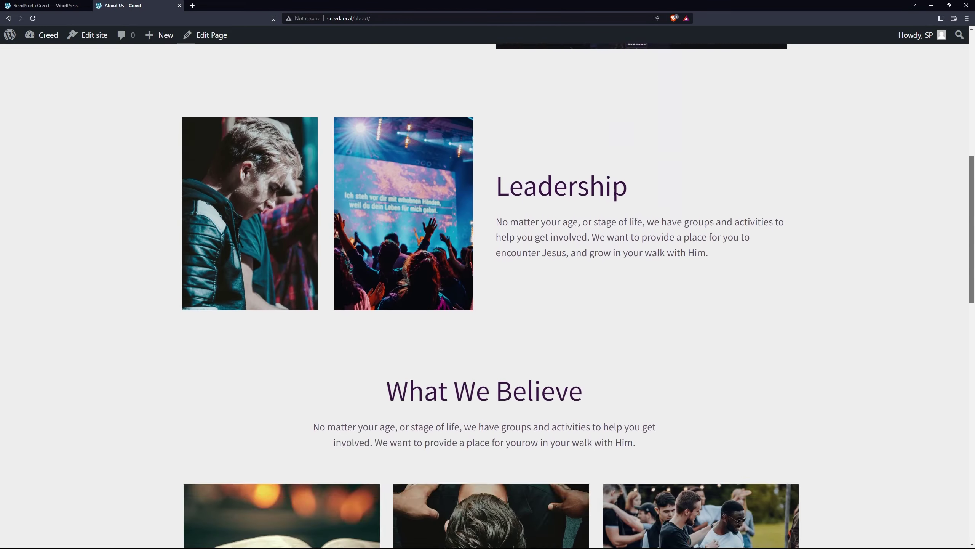
scroll(907, 74, down, 5)
scroll(906, 74, up, 15)
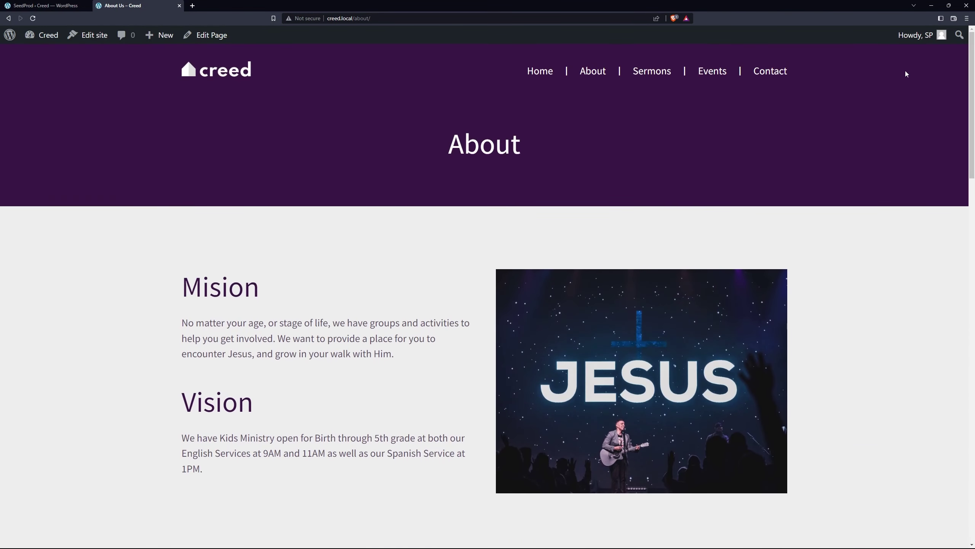
- Open the live Sermons page and review it from the title section down to the footer
click(657, 75)
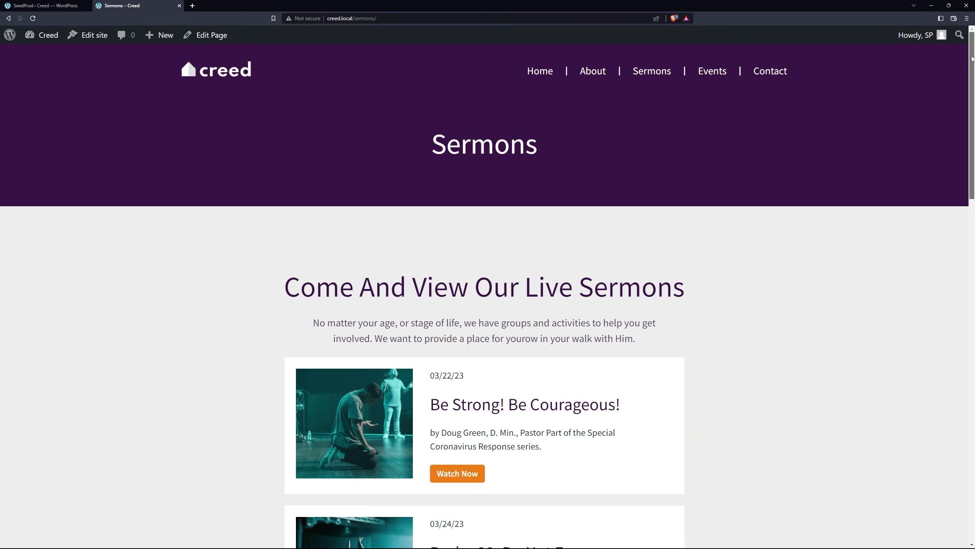
scroll(974, 100, down, 3)
scroll(973, 99, down, 15)
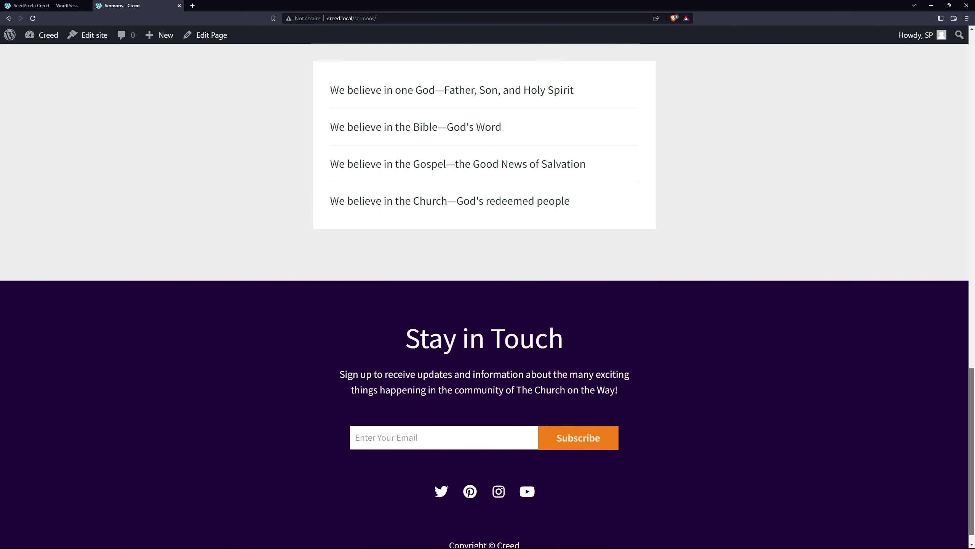
scroll(973, 100, up, 3)
scroll(864, 87, up, 12)
- Open the live Events page and review its event cards
click(712, 71)
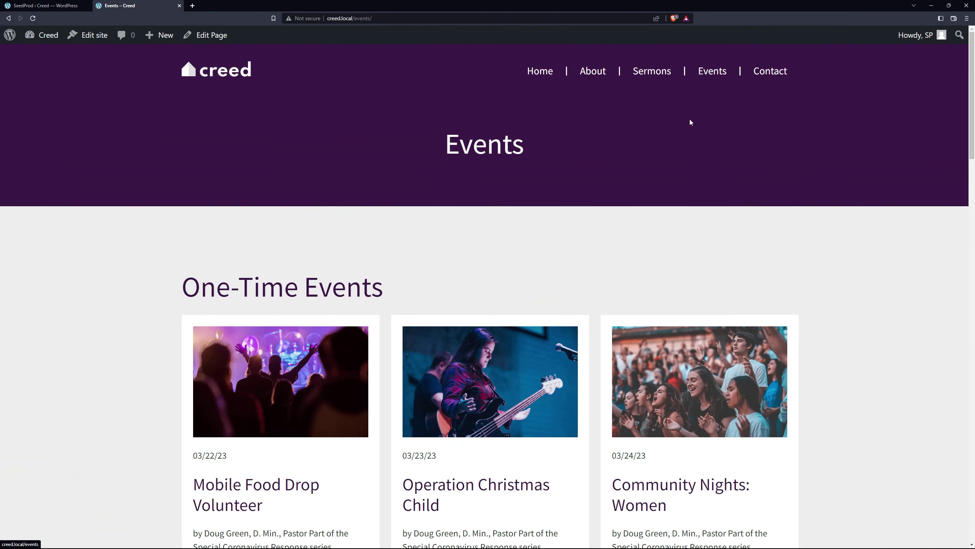
scroll(962, 124, down, 15)
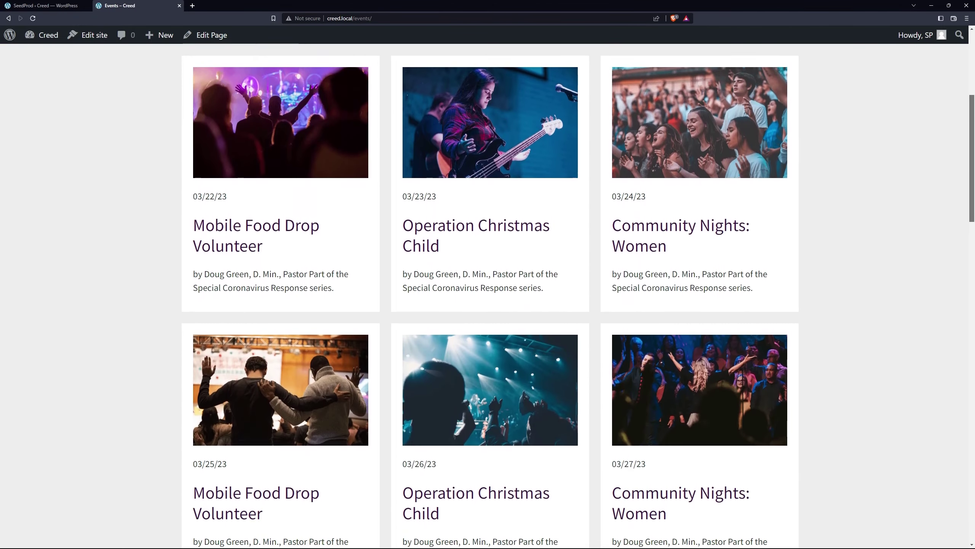
scroll(789, 78, up, 12)
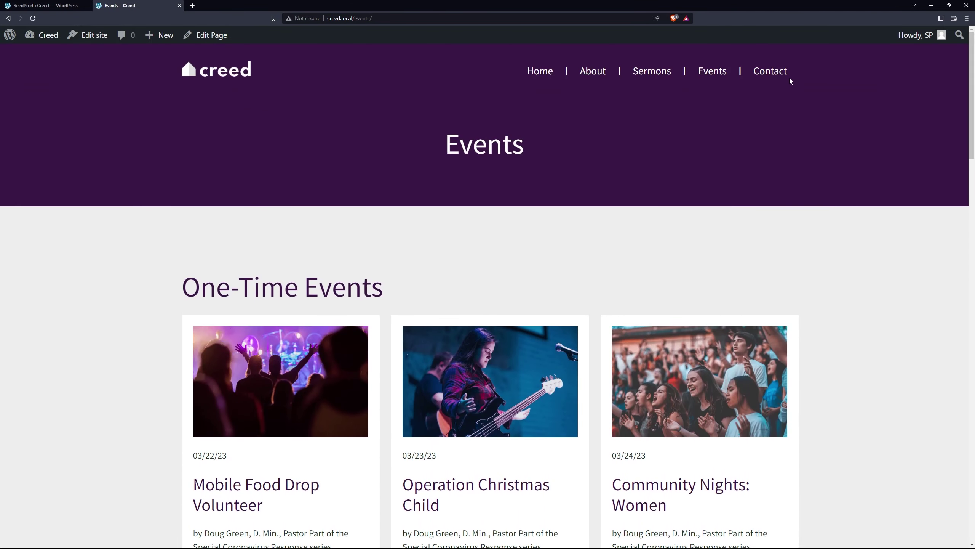
- Review the live Contact page's title section, contact details and map, and go back to the homepage
click(770, 72)
scroll(964, 80, down, 5)
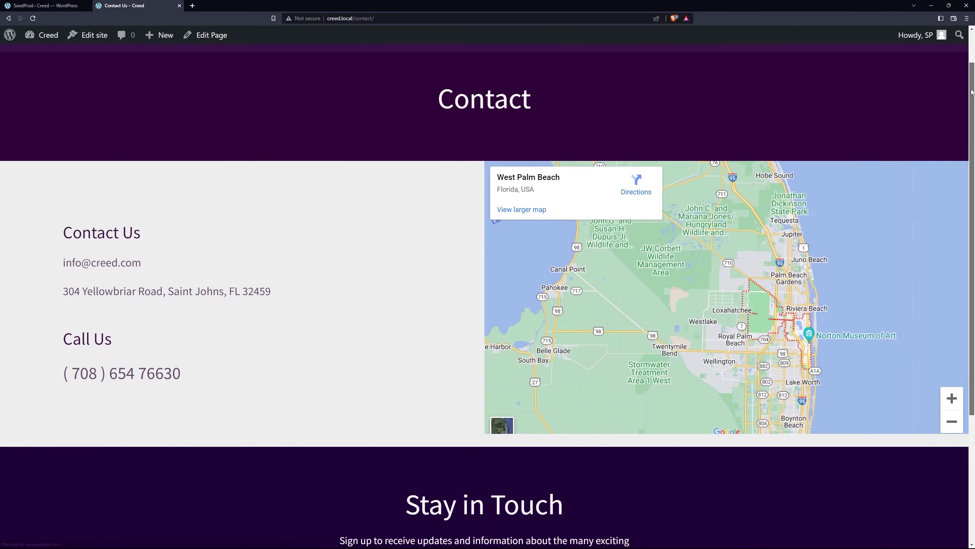
scroll(488, 295, up, 5)
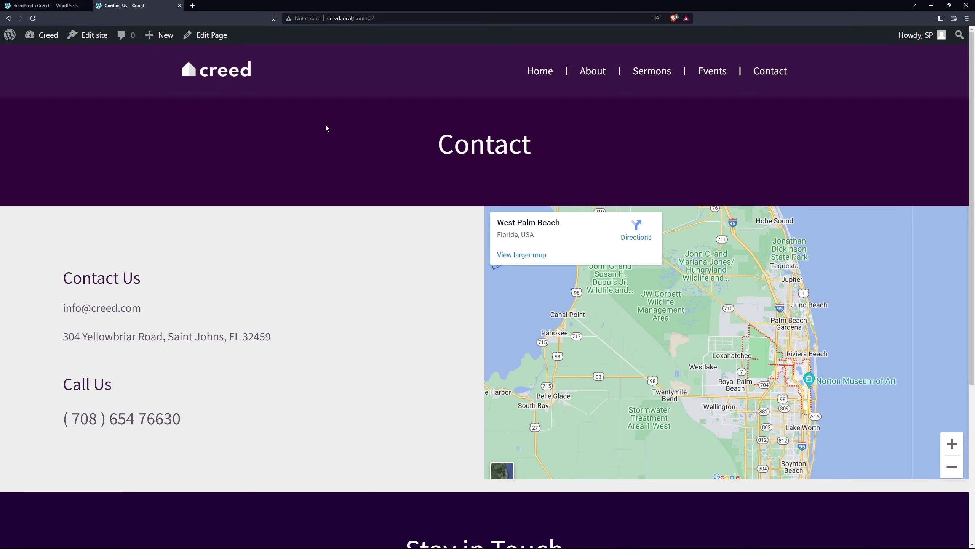
scroll(325, 125, down, 5)
scroll(323, 129, up, 5)
scroll(358, 175, down, 2)
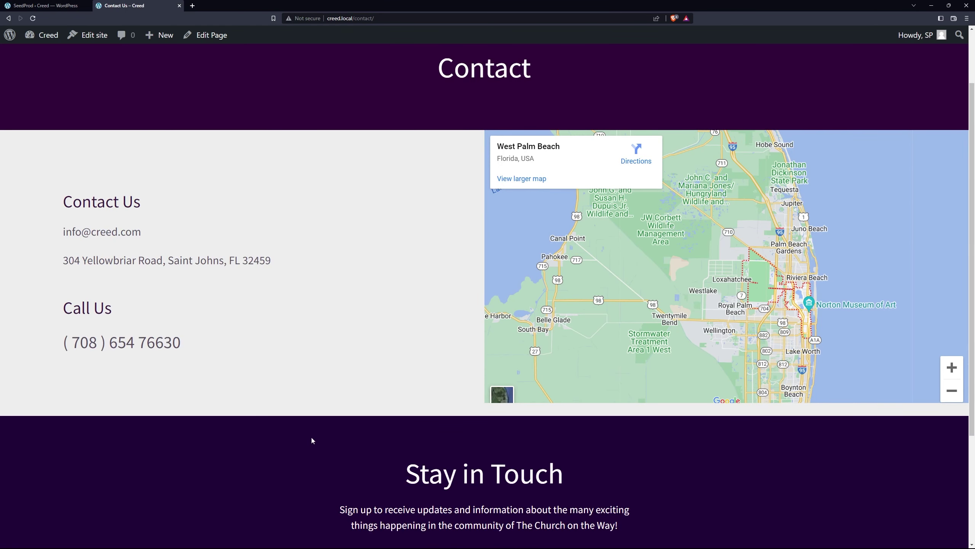
scroll(344, 431, up, 2)
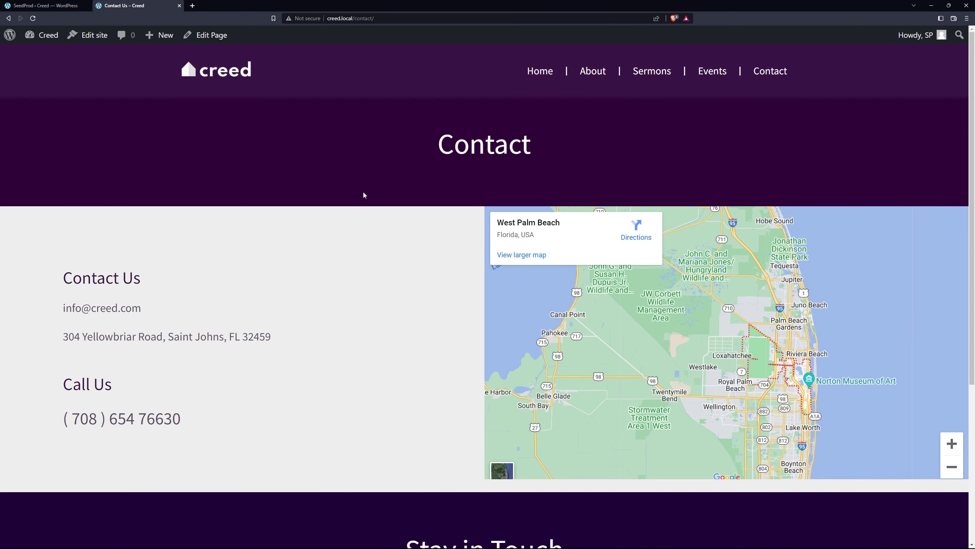
click(225, 76)
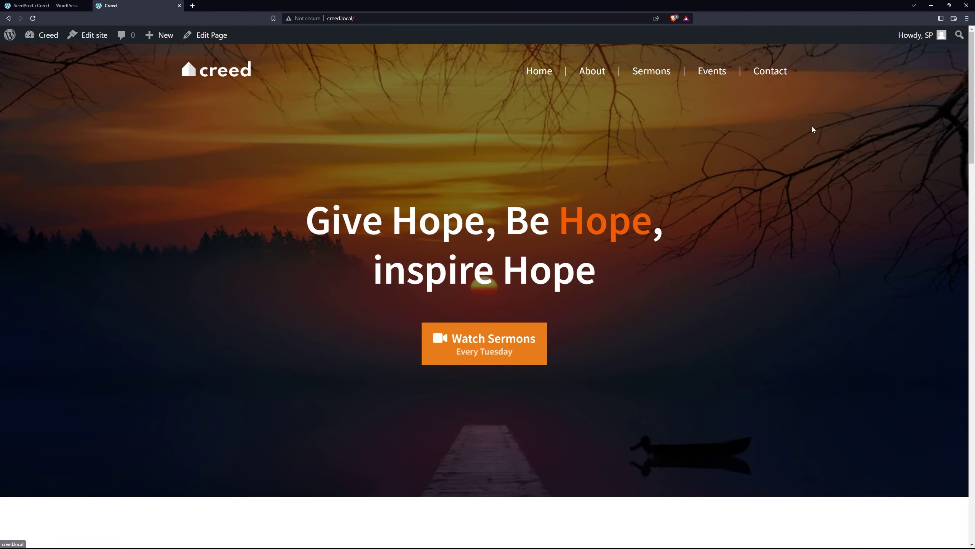